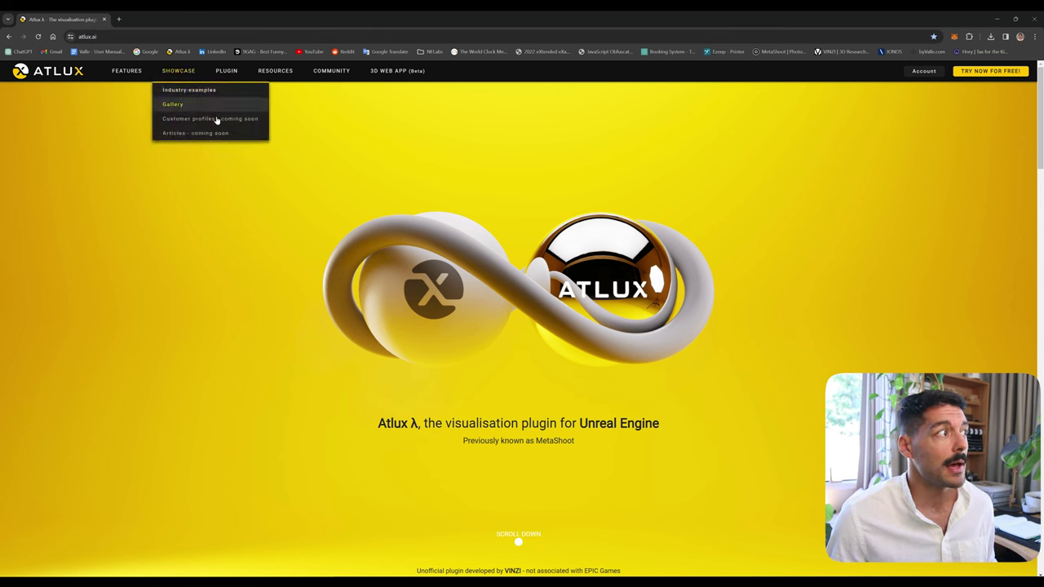
Open the Plugin > Installer page on atlux.ai and read its warnings and wizard guide.
mouse_move(229, 76)
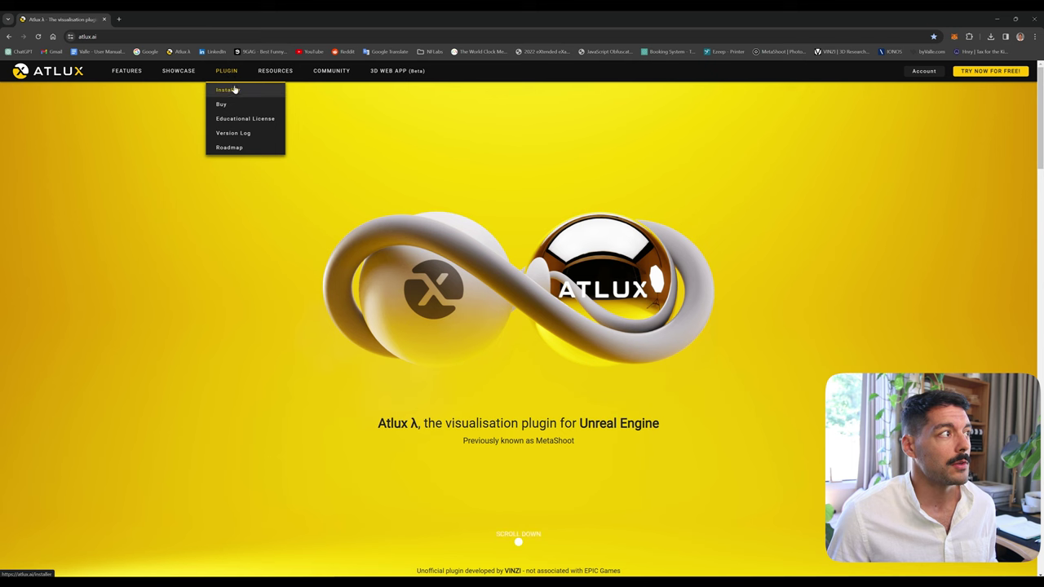
click(234, 91)
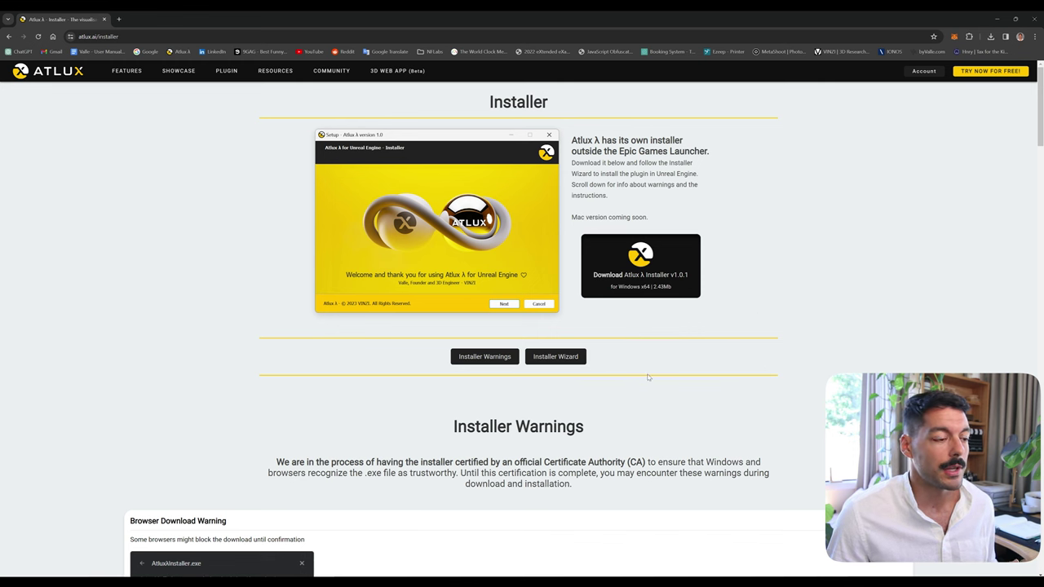
scroll(742, 322, down, 5)
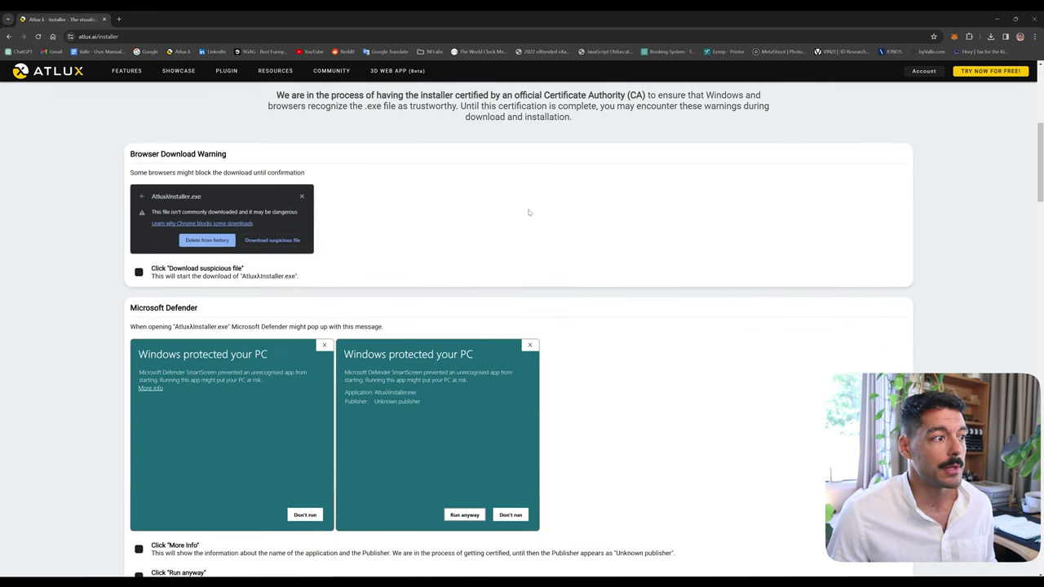
scroll(571, 300, down, 1)
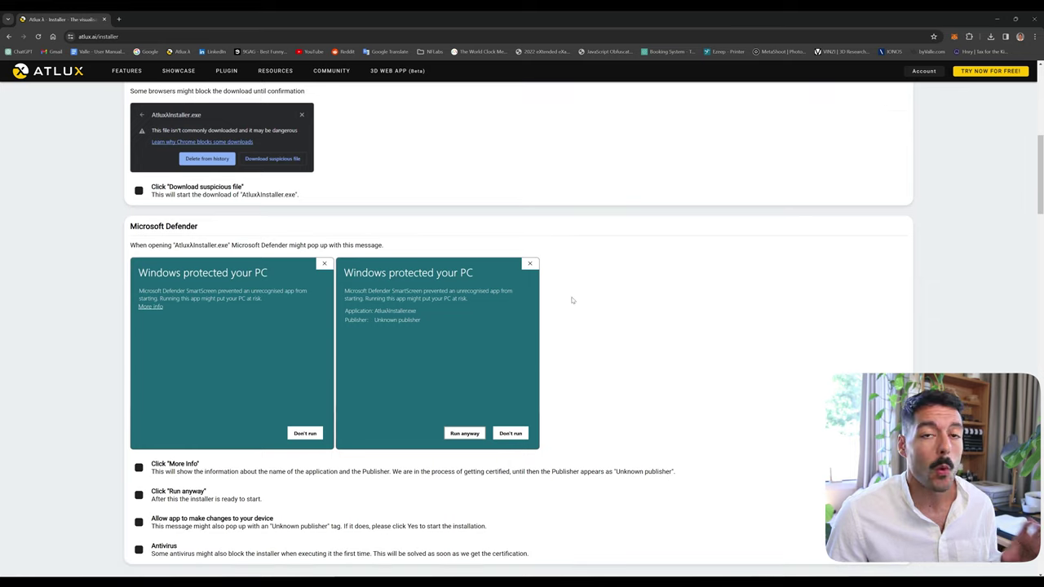
scroll(587, 296, up, 1)
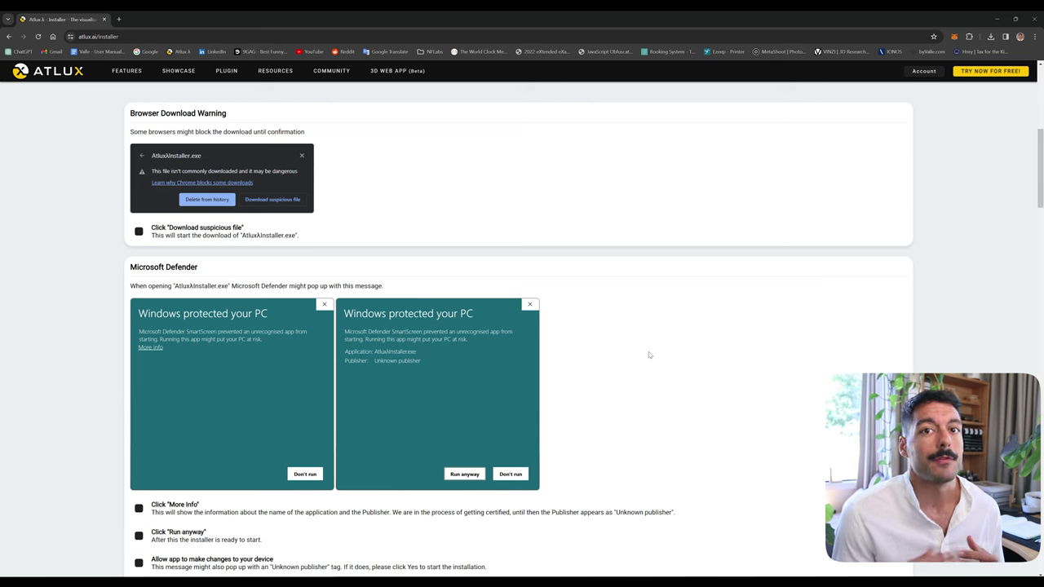
scroll(652, 353, down, 5)
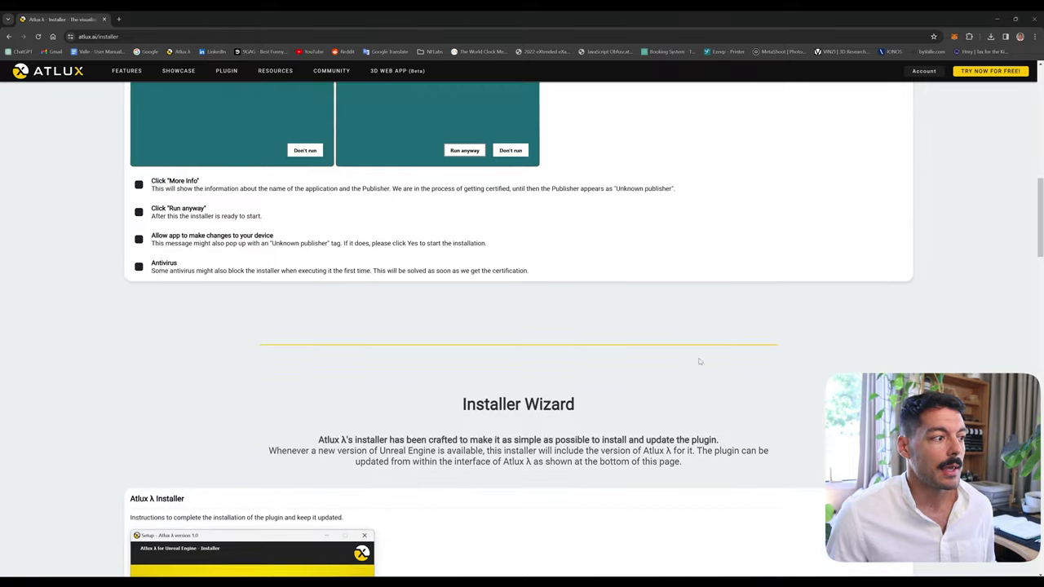
scroll(699, 358, down, 6)
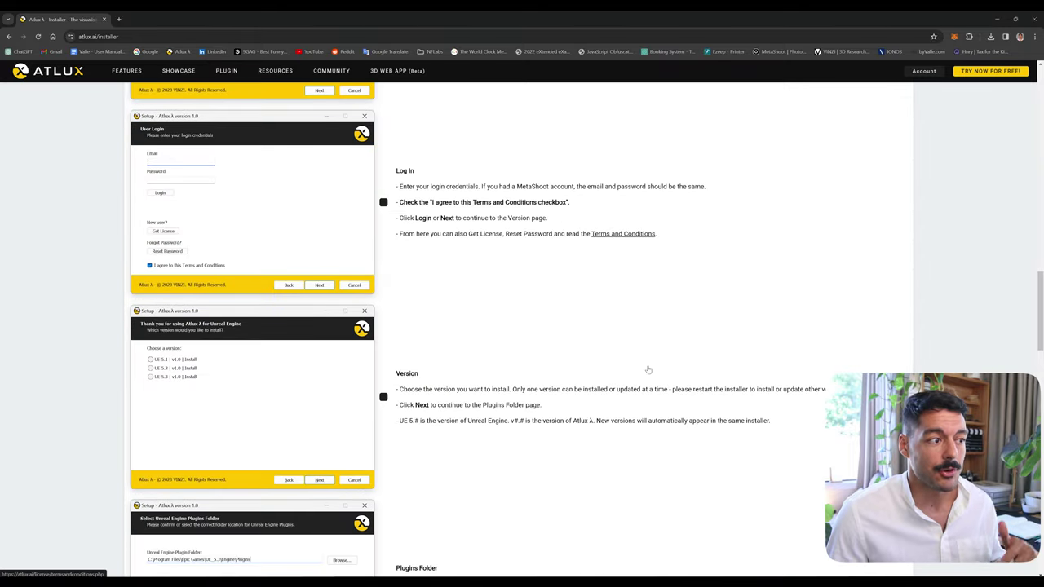
scroll(644, 366, up, 4)
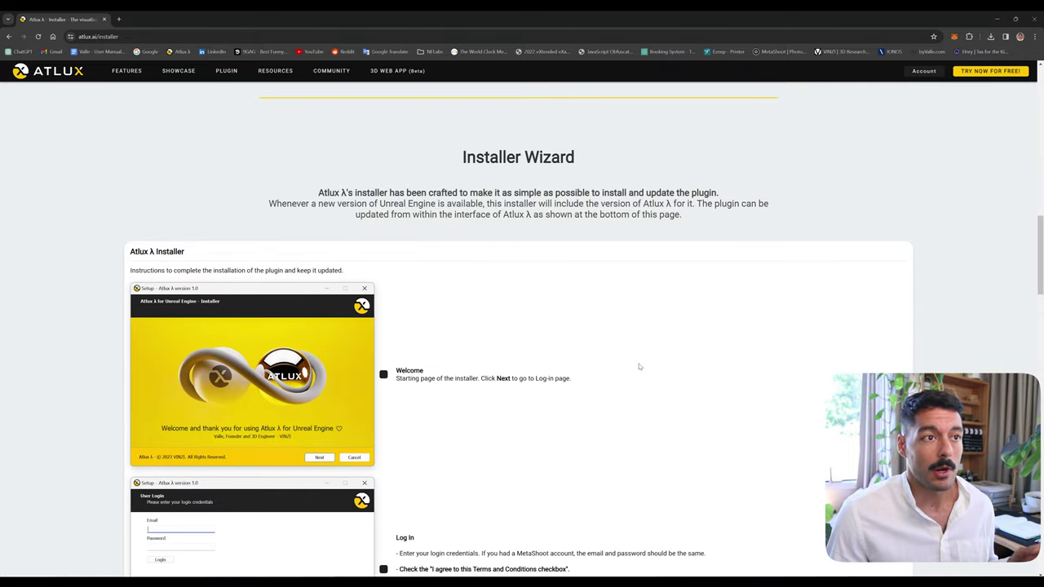
Download the Atlux λ Installer v1.0.1 for Windows and launch AtluxInstaller.exe.
scroll(643, 368, up, 3)
scroll(643, 368, up, 10)
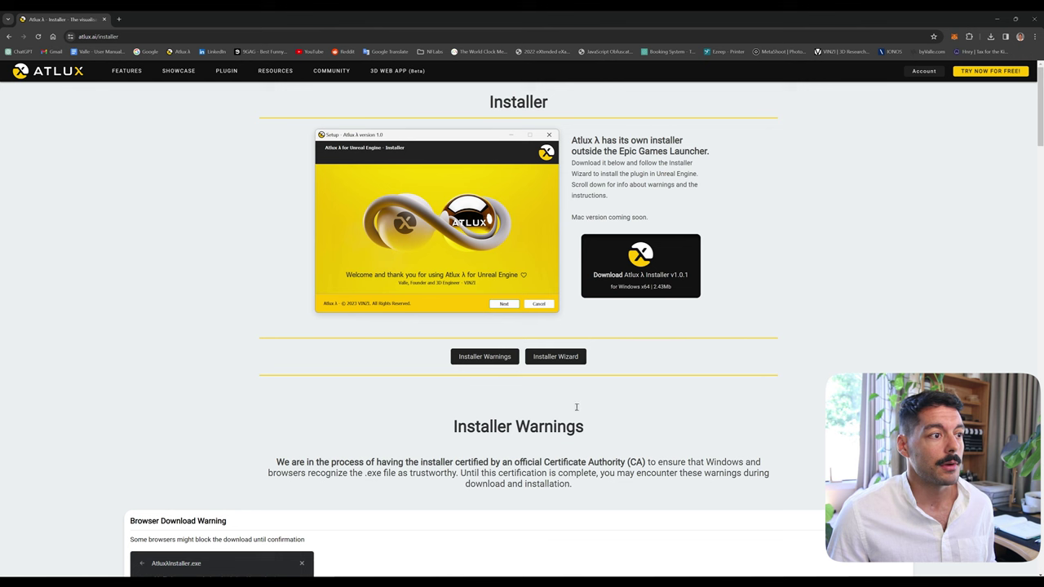
click(647, 284)
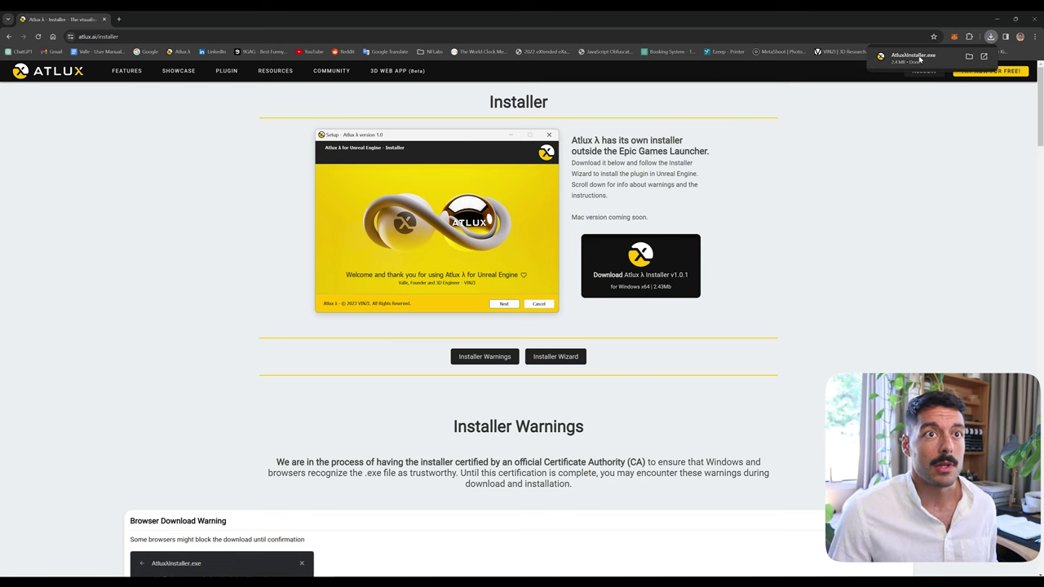
click(913, 55)
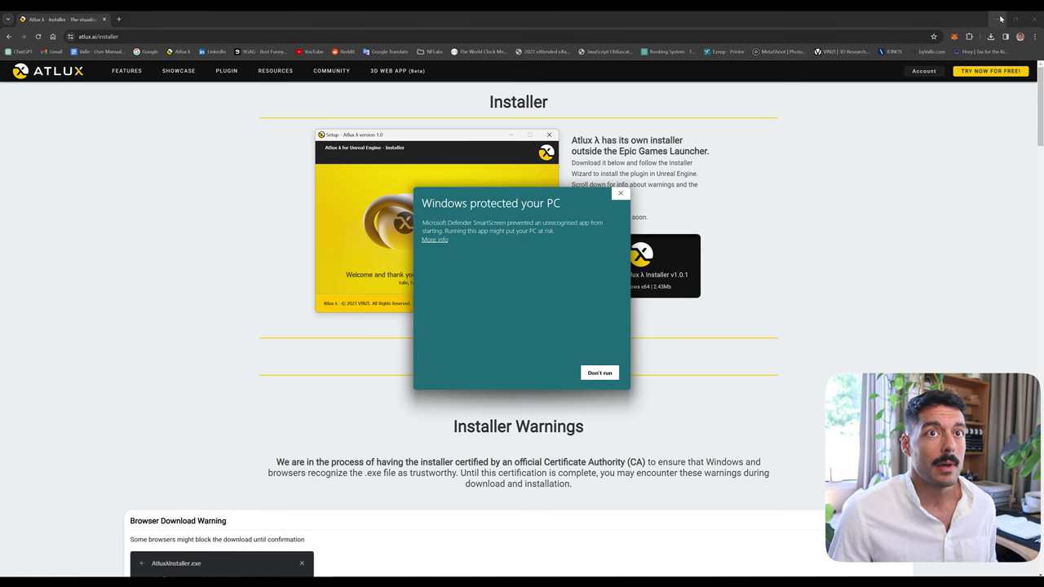
Minimize Chrome and let SmartScreen run the unrecognised AtluxInstaller.exe via More info > Run anyway.
click(1000, 18)
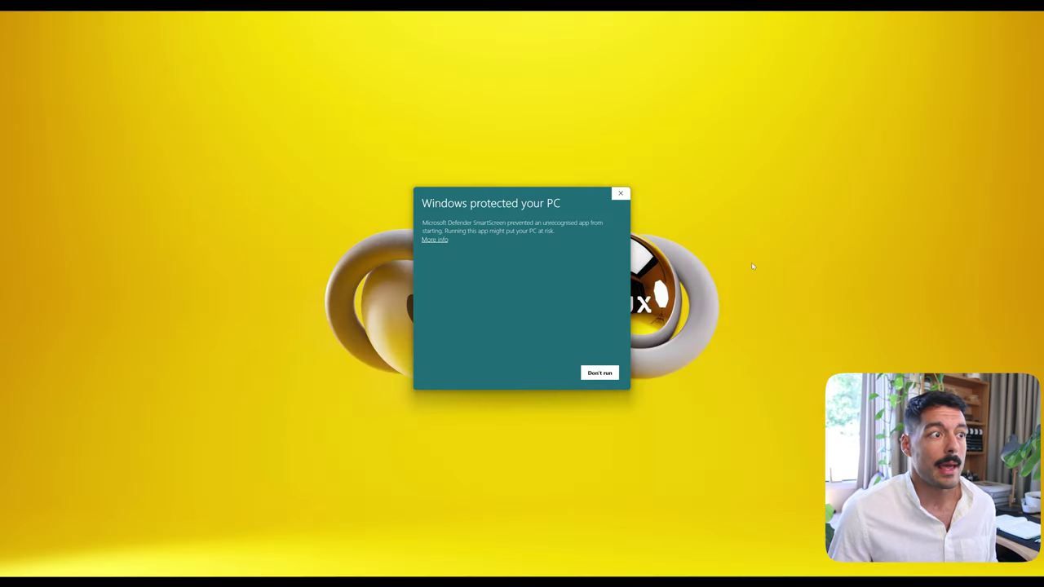
click(433, 239)
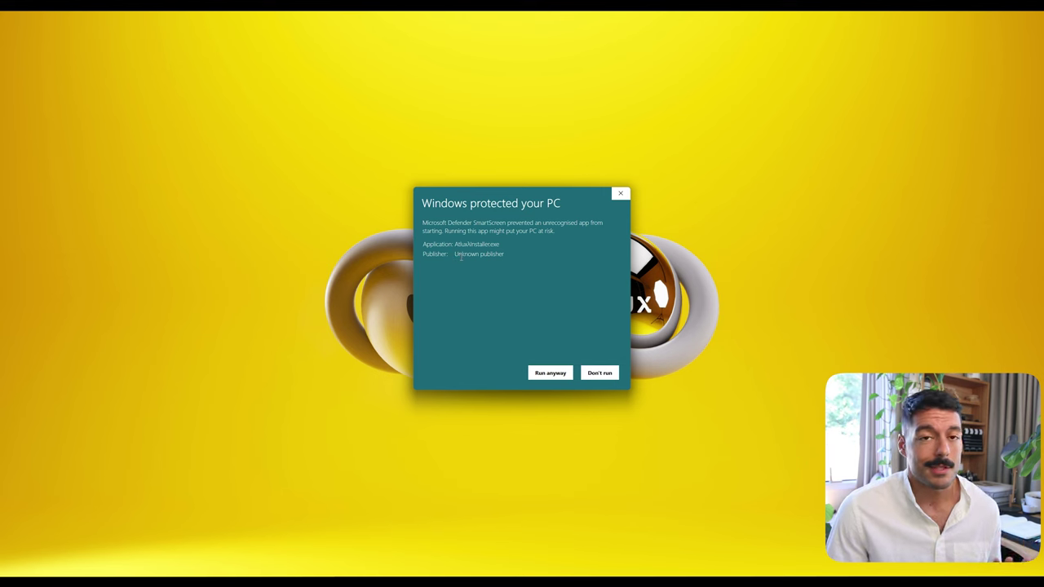
click(551, 374)
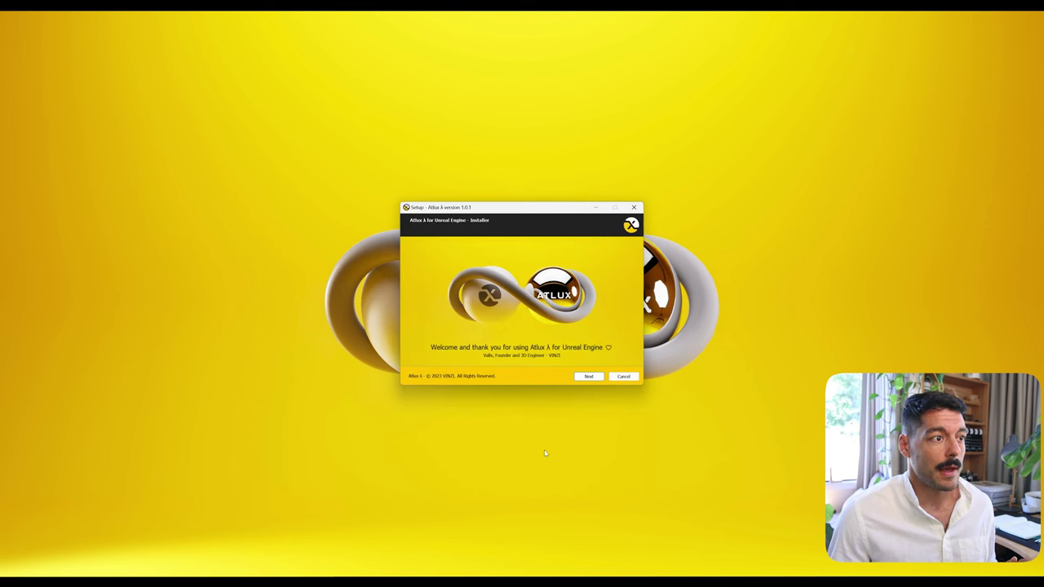
Log in to the installer with the account email and password, agreeing to the Terms and Conditions.
click(588, 376)
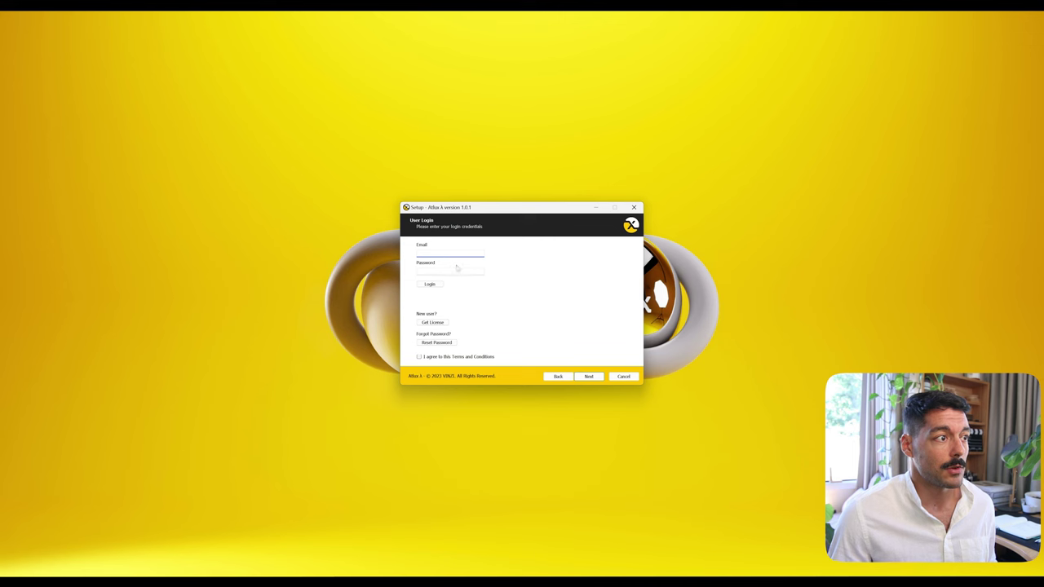
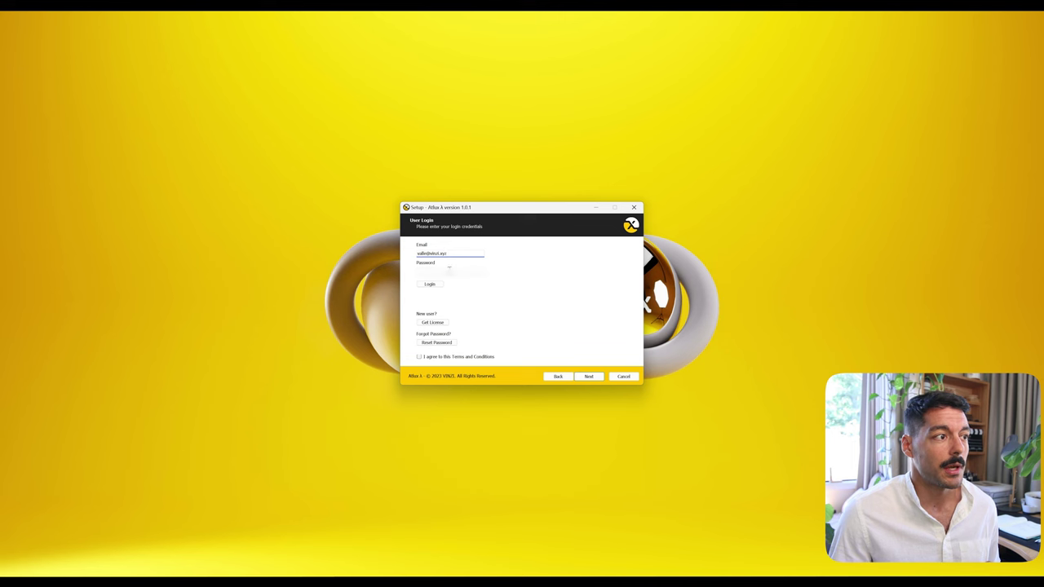
click(450, 272)
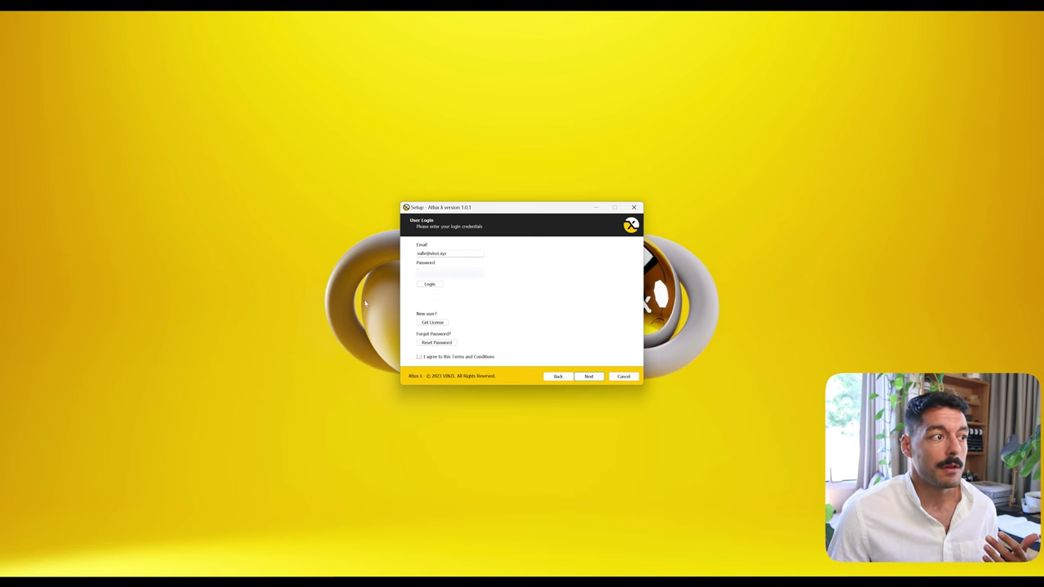
click(440, 346)
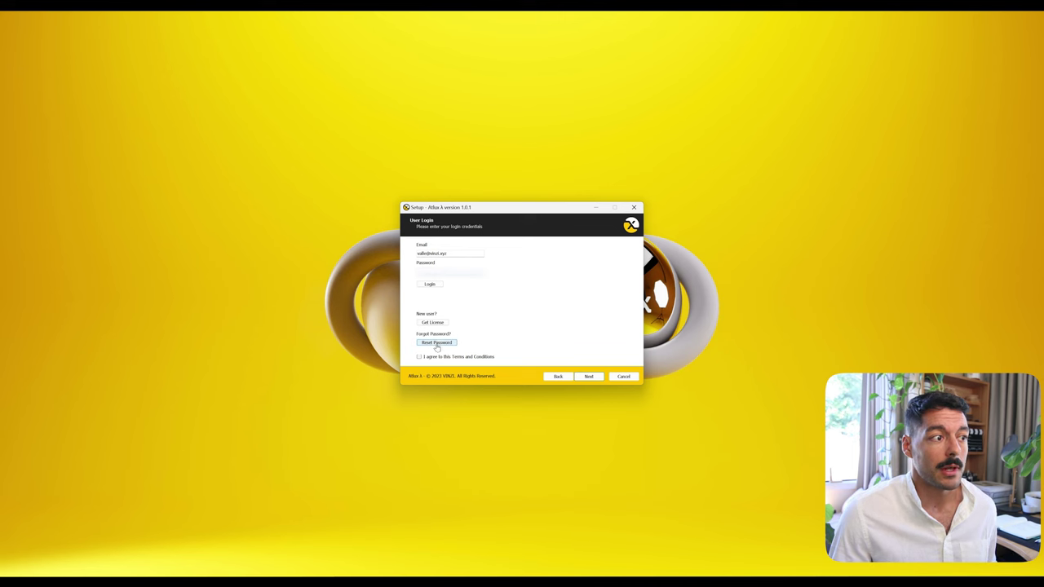
click(454, 273)
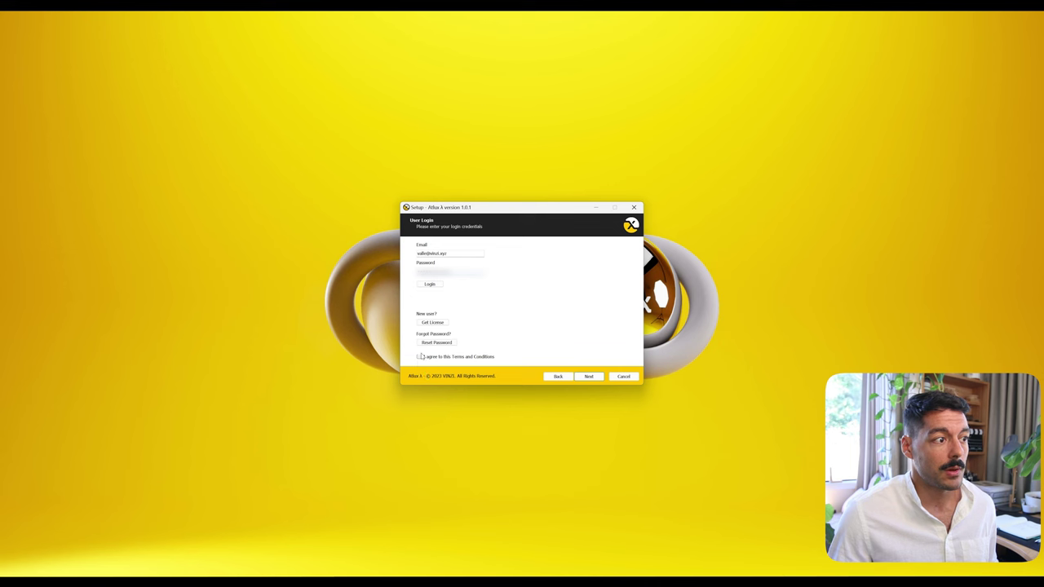
click(418, 357)
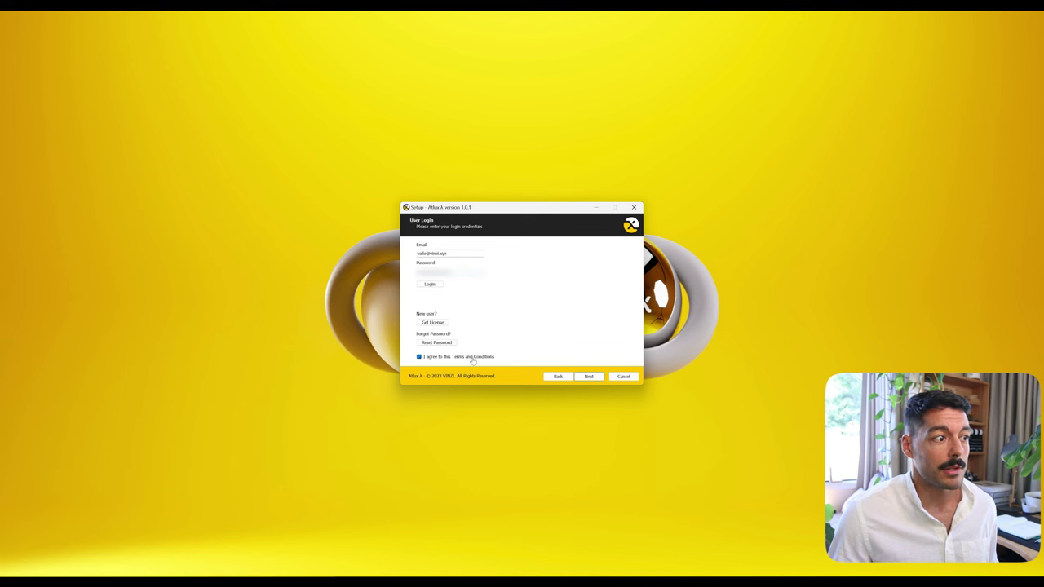
click(437, 284)
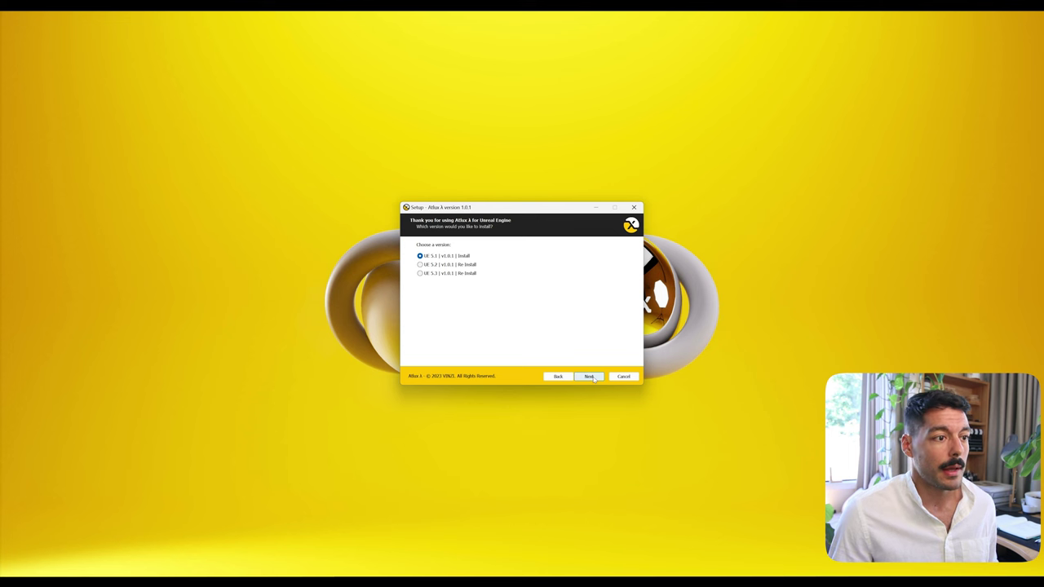
Keep UE 5.1 | v1.0.1, accept the Unreal Engine plugins folder, and reach Ready to Install (206.83 MB).
click(589, 375)
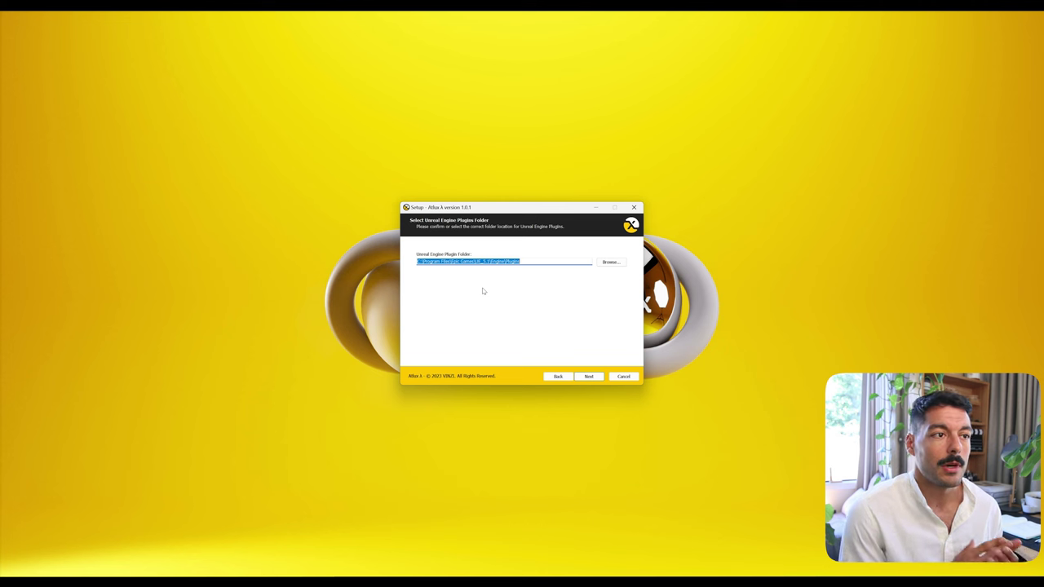
click(544, 259)
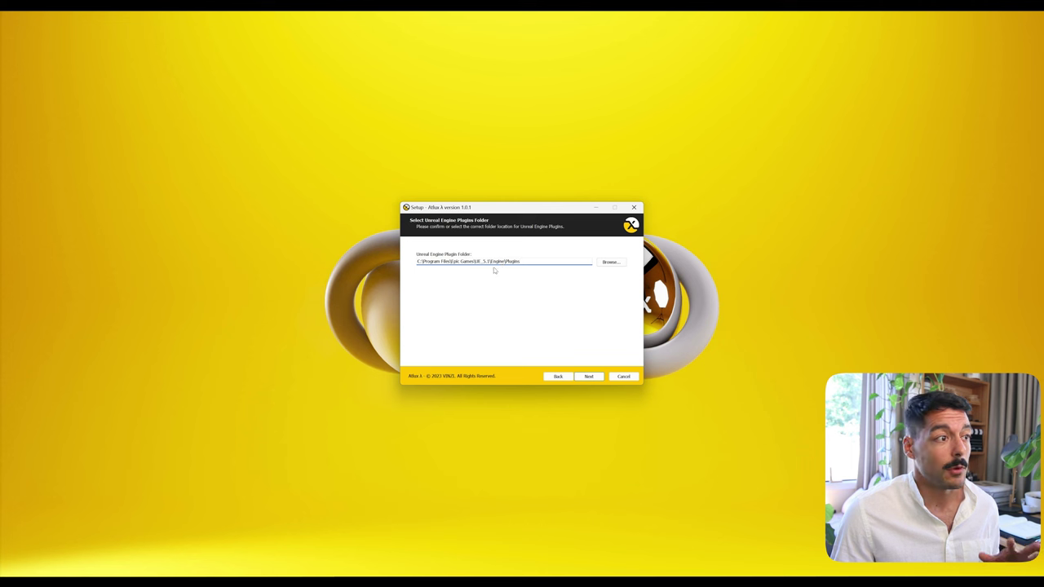
click(589, 375)
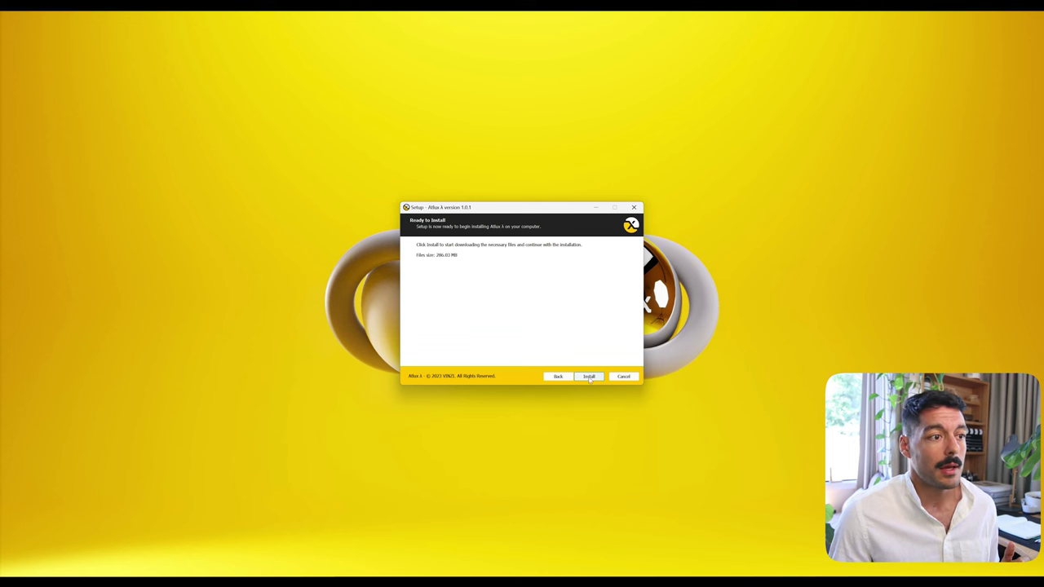
Download and extract the UE 5.1 plugin files, then finish and close the setup wizard.
click(593, 376)
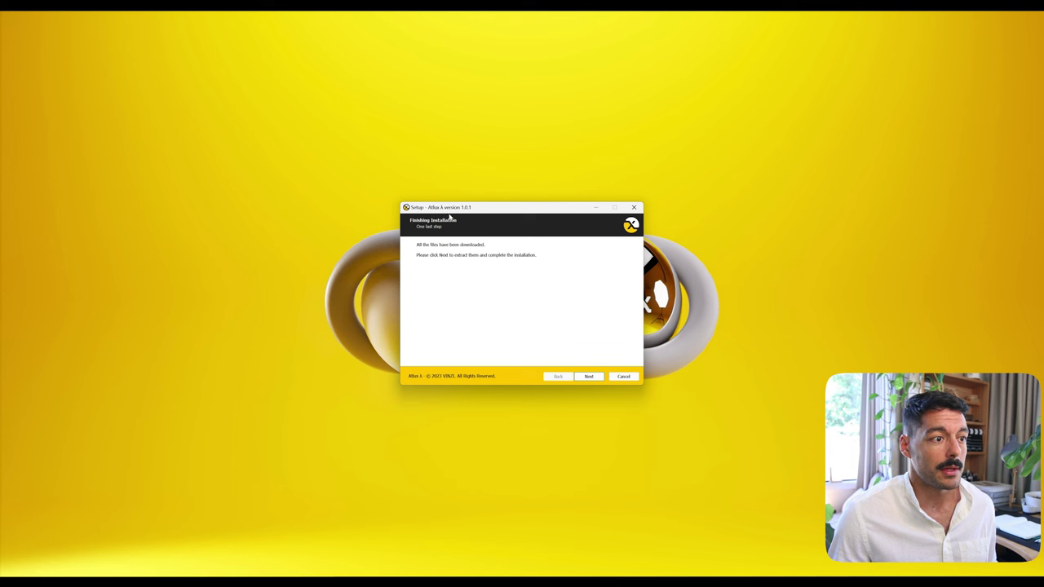
click(595, 377)
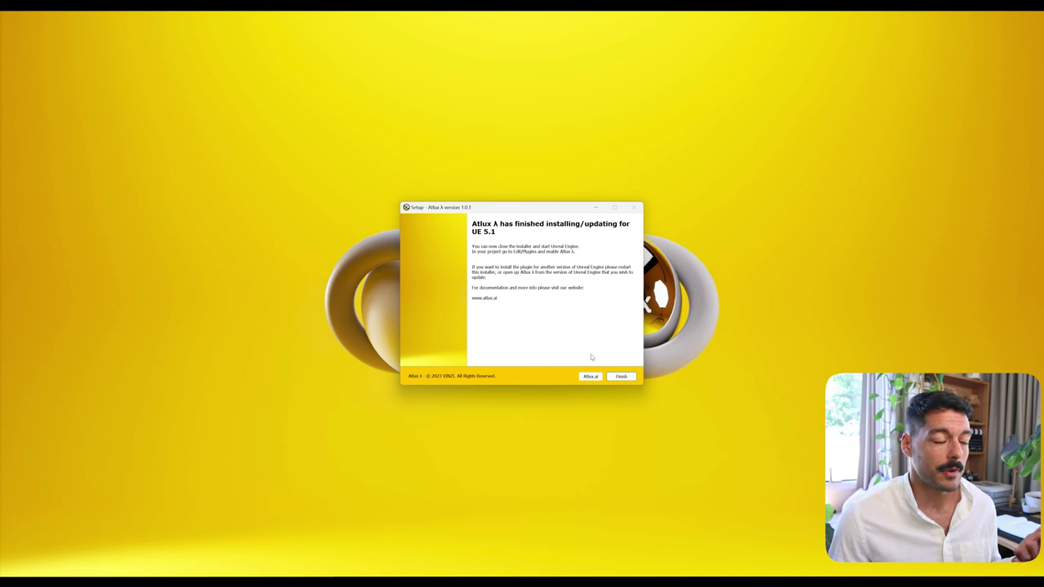
click(629, 378)
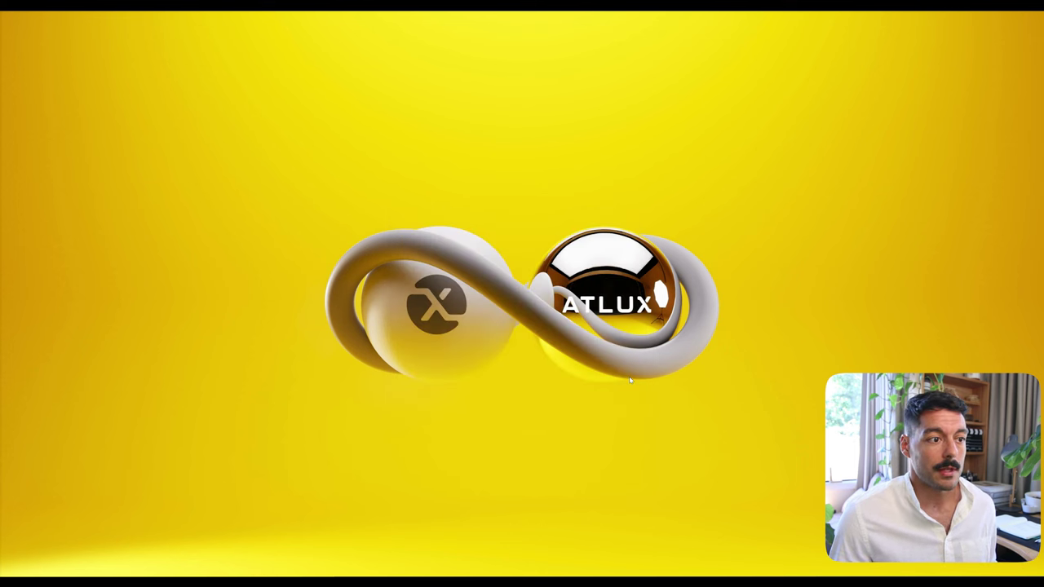
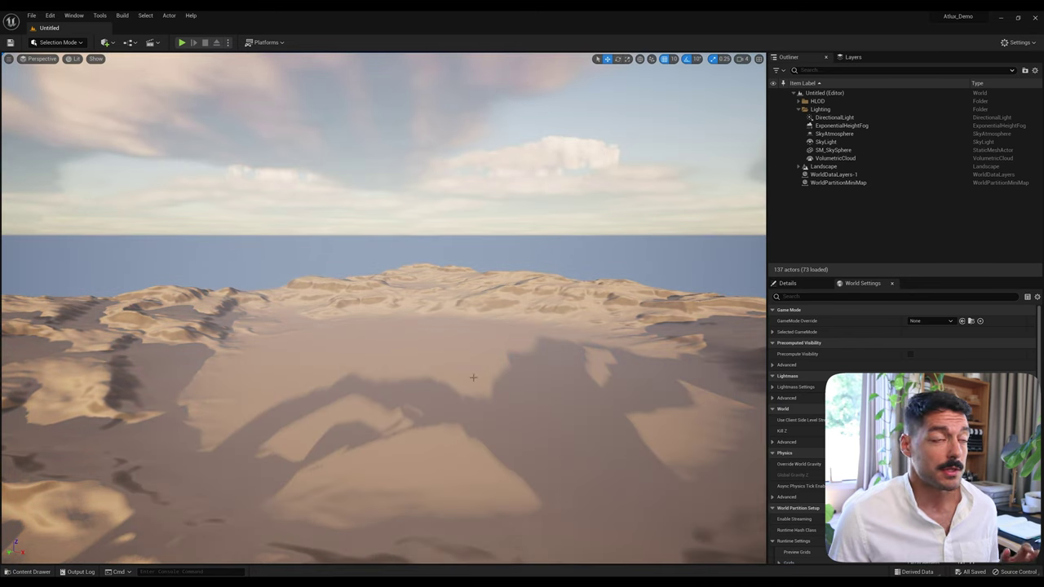
Search Plugins for 'atlux', enable the Atlux λ plugin and restart the editor.
click(54, 14)
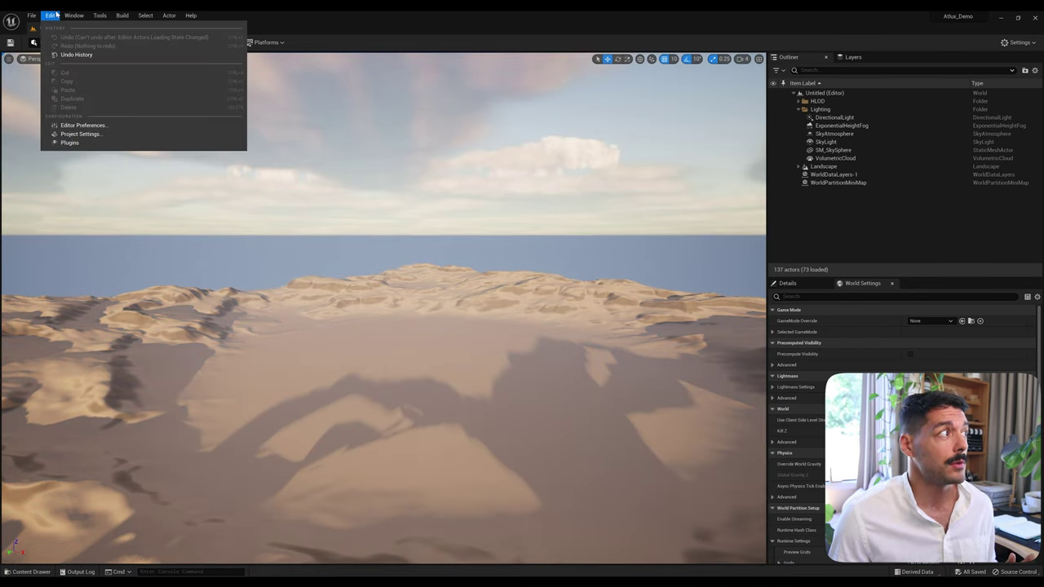
click(69, 142)
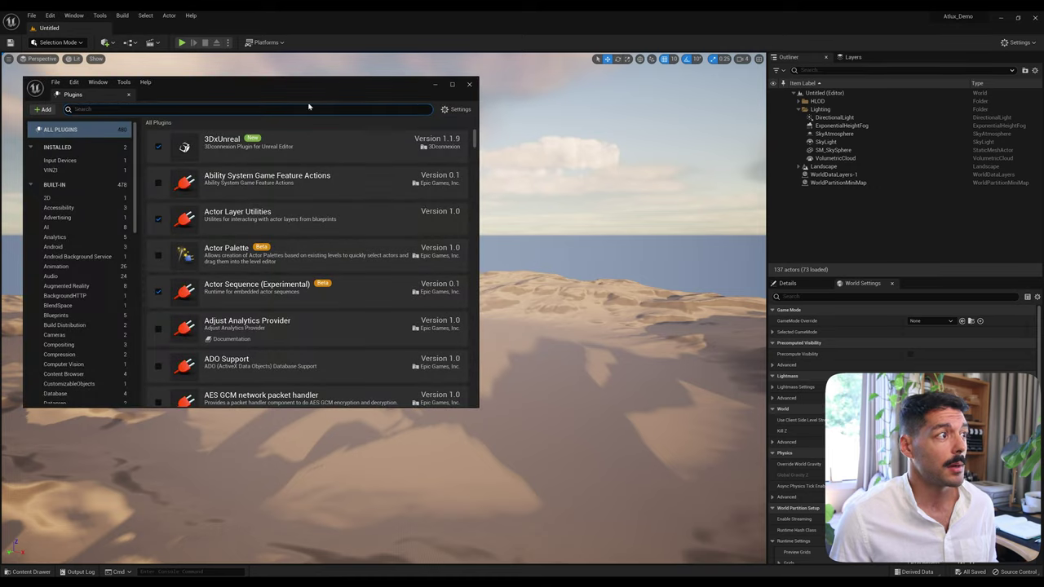
drag(332, 83, 607, 122)
text(atlux)
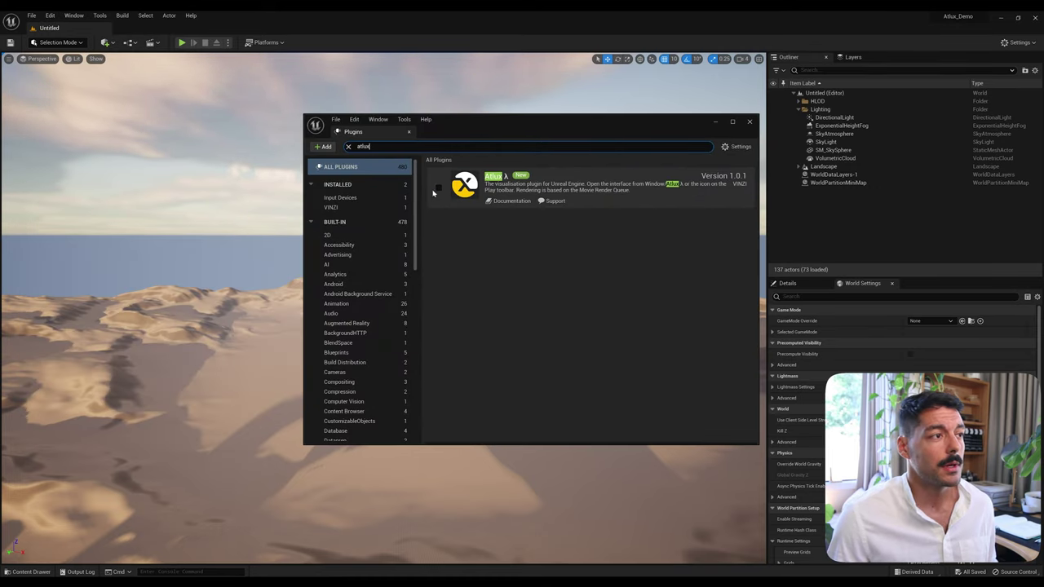
click(438, 189)
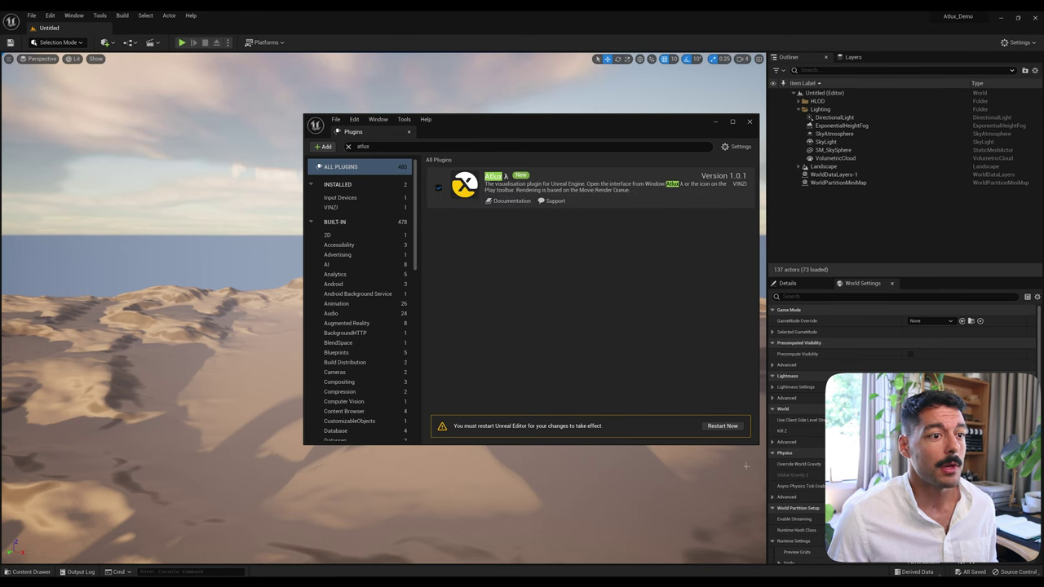
click(722, 426)
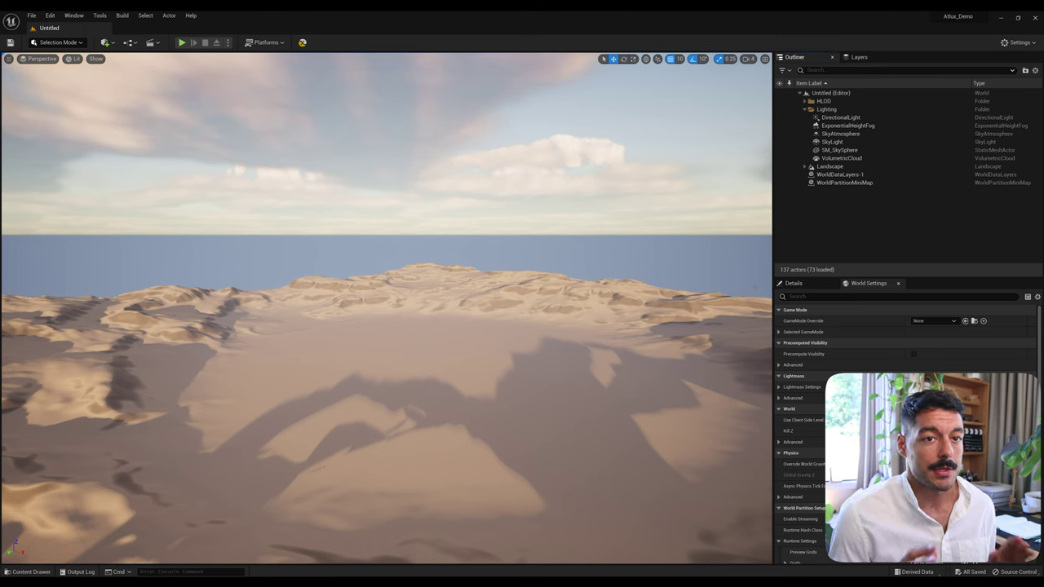
Reopen Plugins, search 'atlux' to confirm Atlux λ is enabled, and close it.
click(62, 15)
click(81, 141)
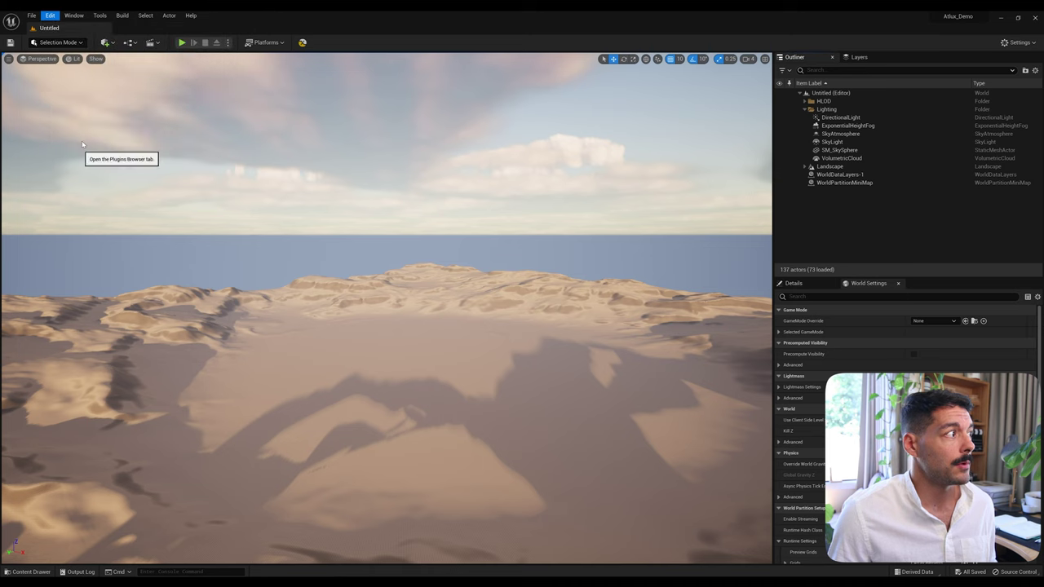
text(atlux)
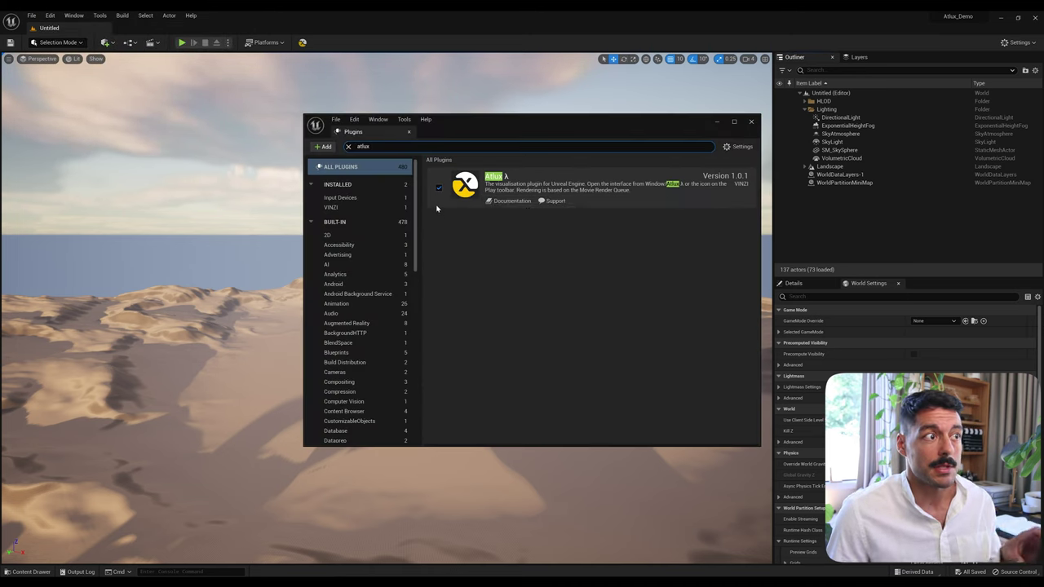
click(750, 122)
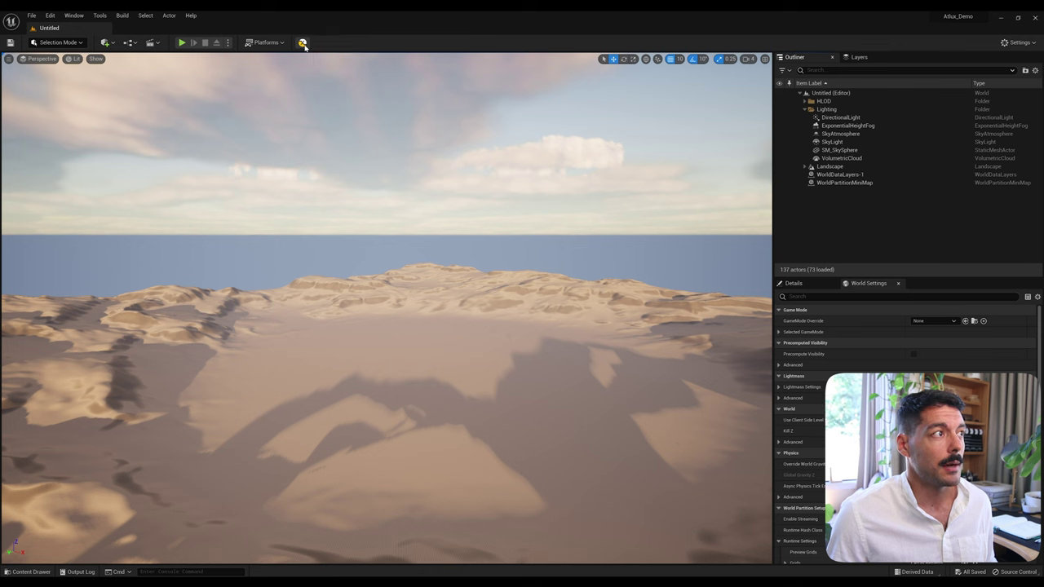
Open the Atlux λ interface from the toolbar to reach its login screen.
click(74, 14)
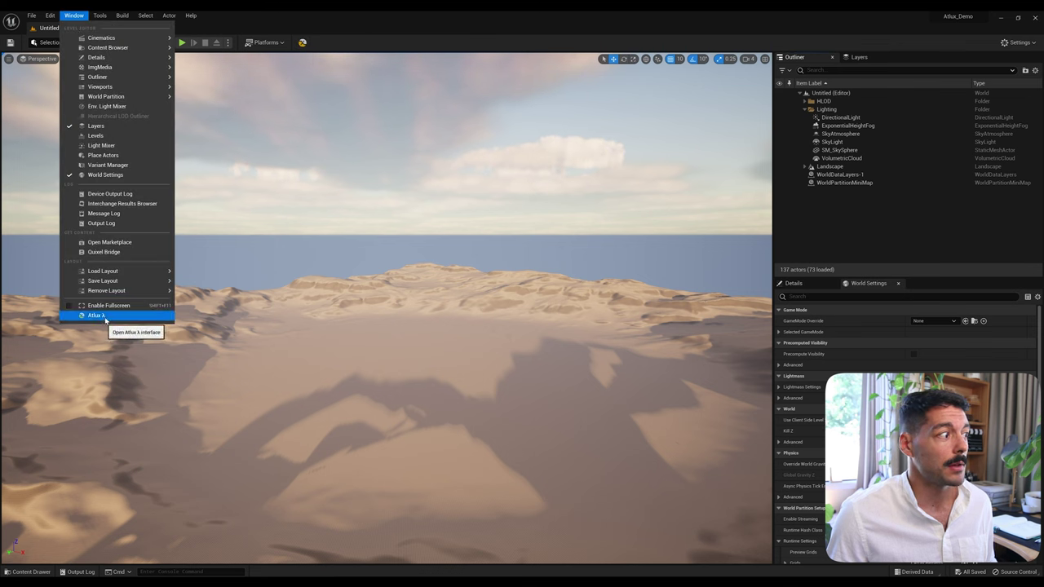
click(299, 63)
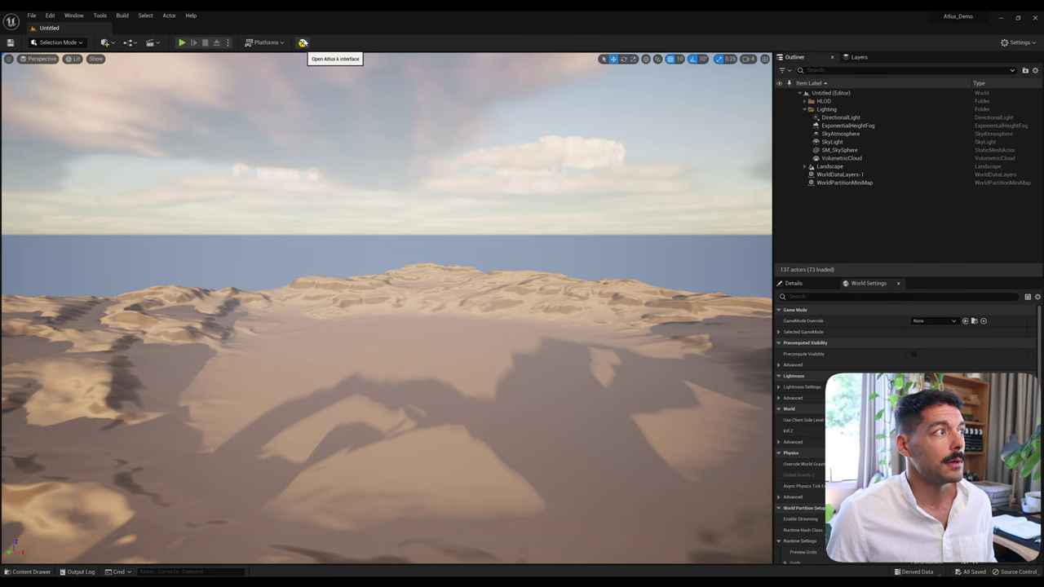
click(302, 42)
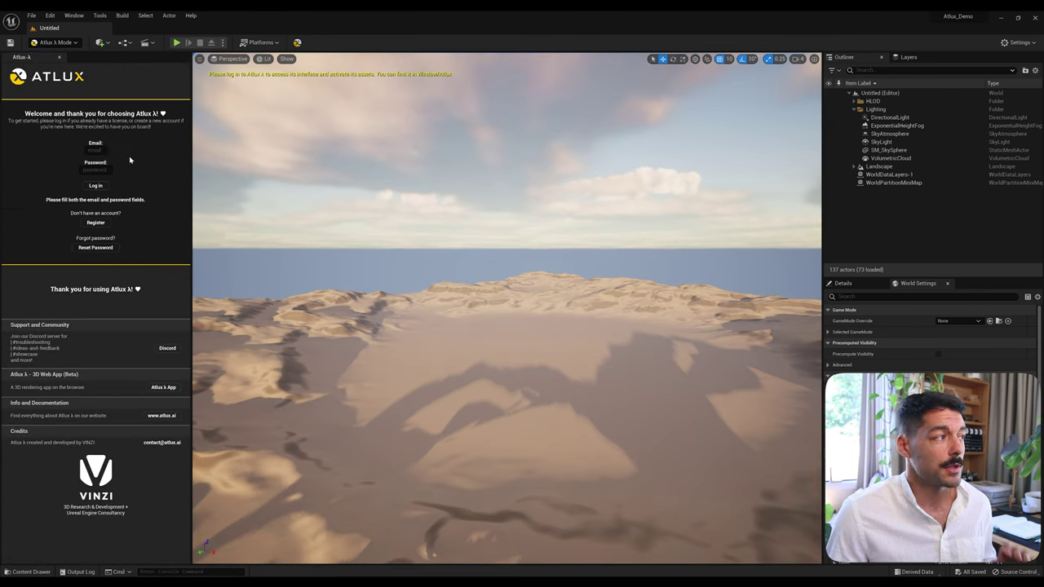
Enter the account email and password in the Atlux λ login form and submit.
click(101, 149)
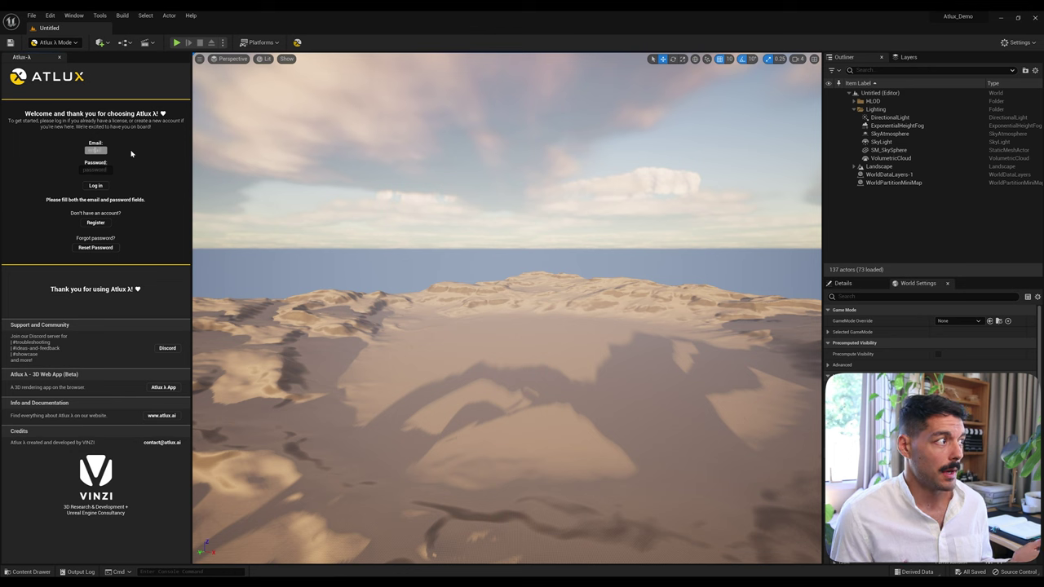
key(Tab)
key(shift+Tab)
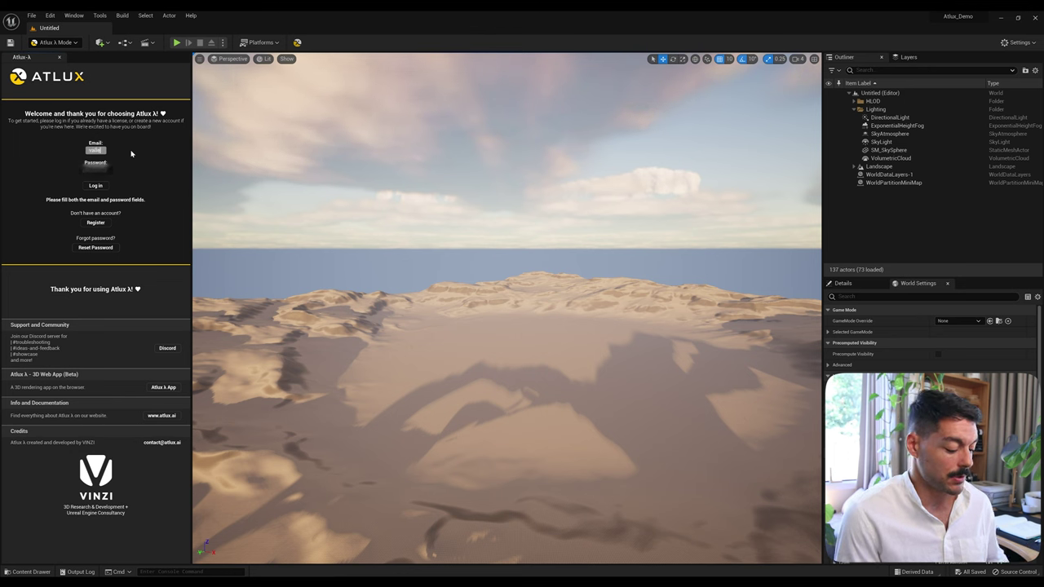
text(vinzi.xyz)
key(Tab)
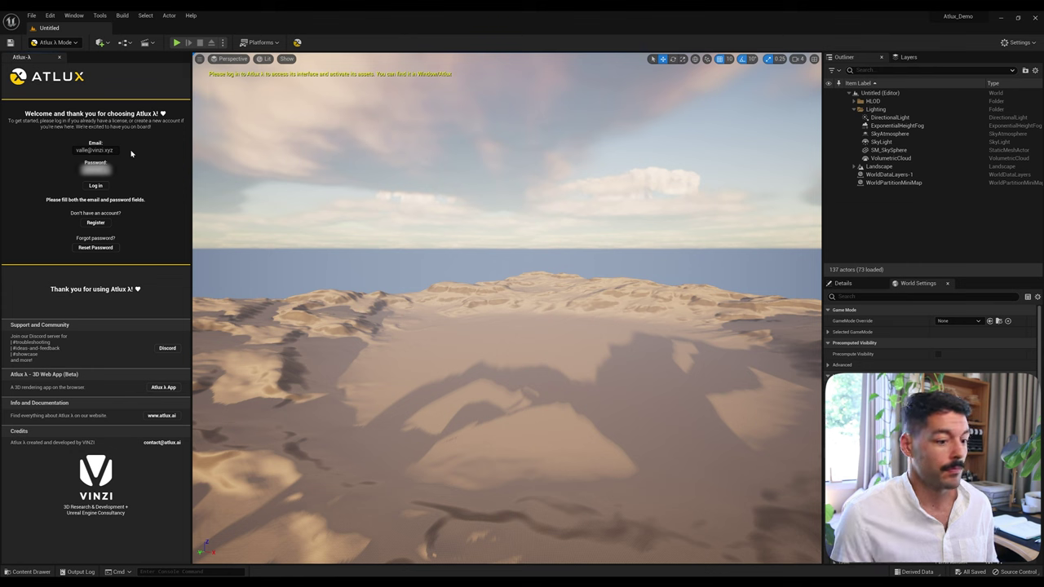
key(Return)
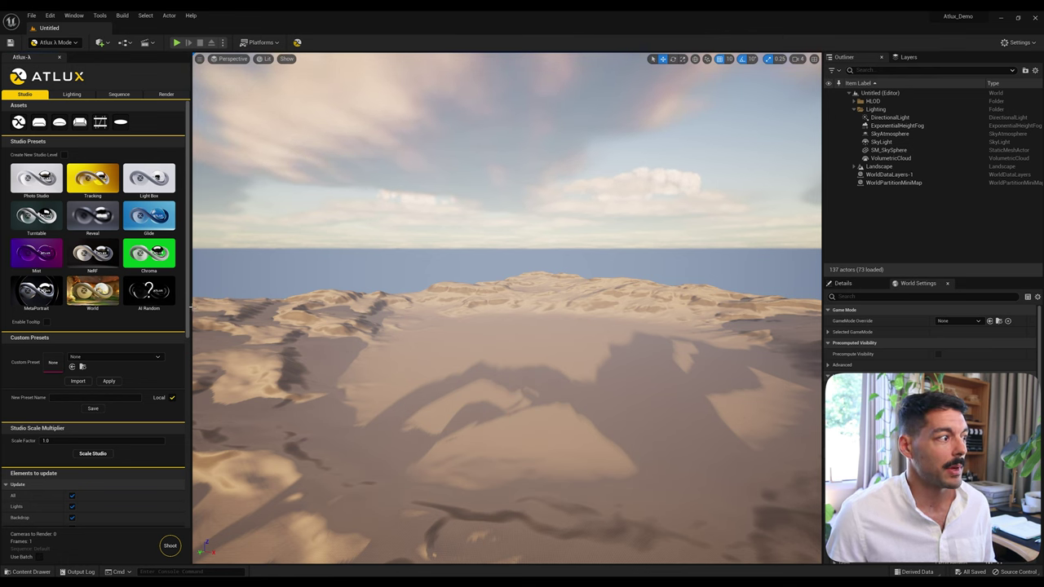
Narrow the Atlux panel, review the Render tab settings, and return to Studio presets.
drag(190, 307, 189, 330)
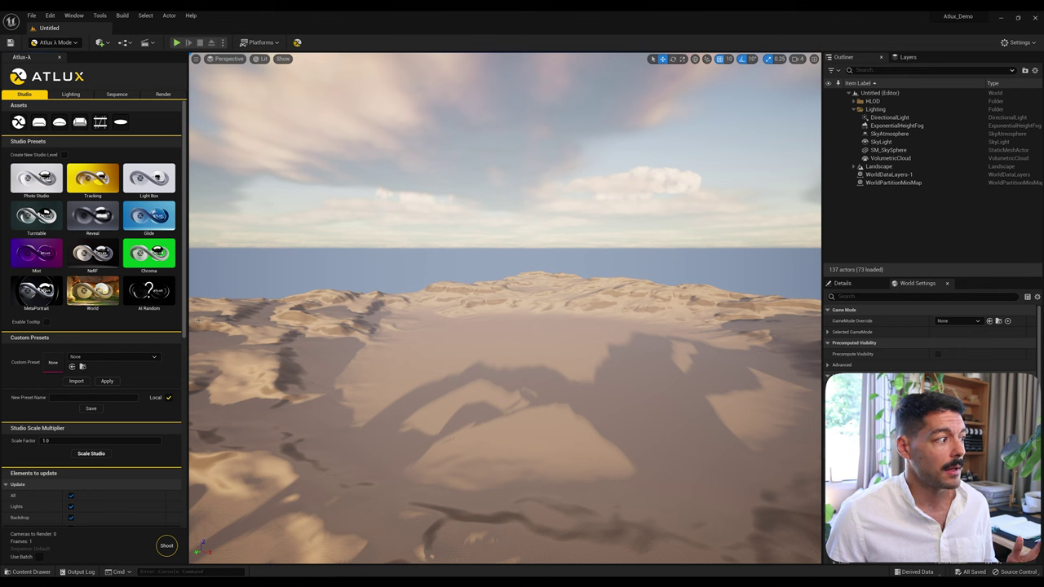
scroll(102, 286, down, 1)
scroll(102, 285, up, 1)
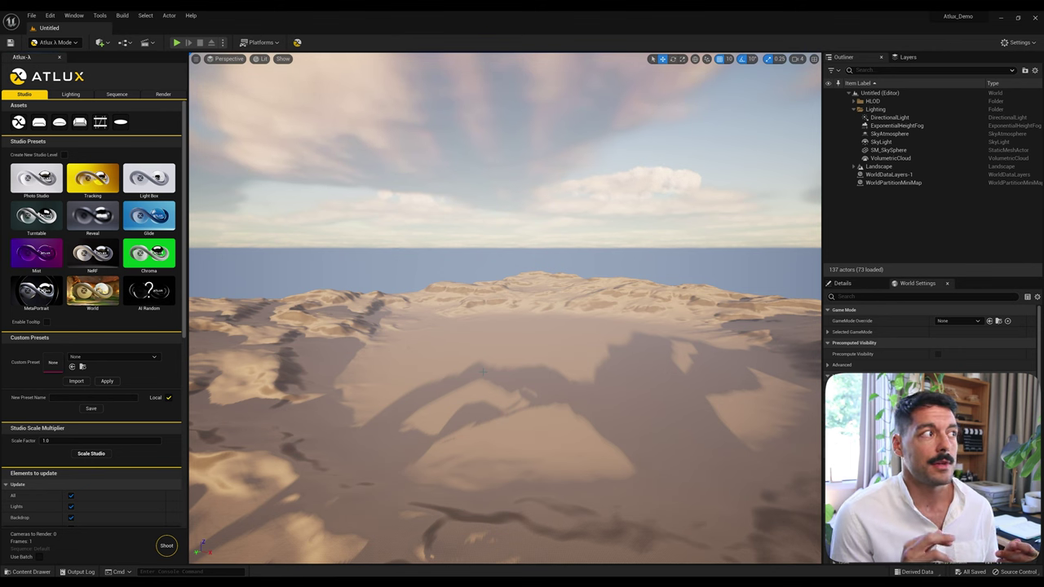
click(163, 94)
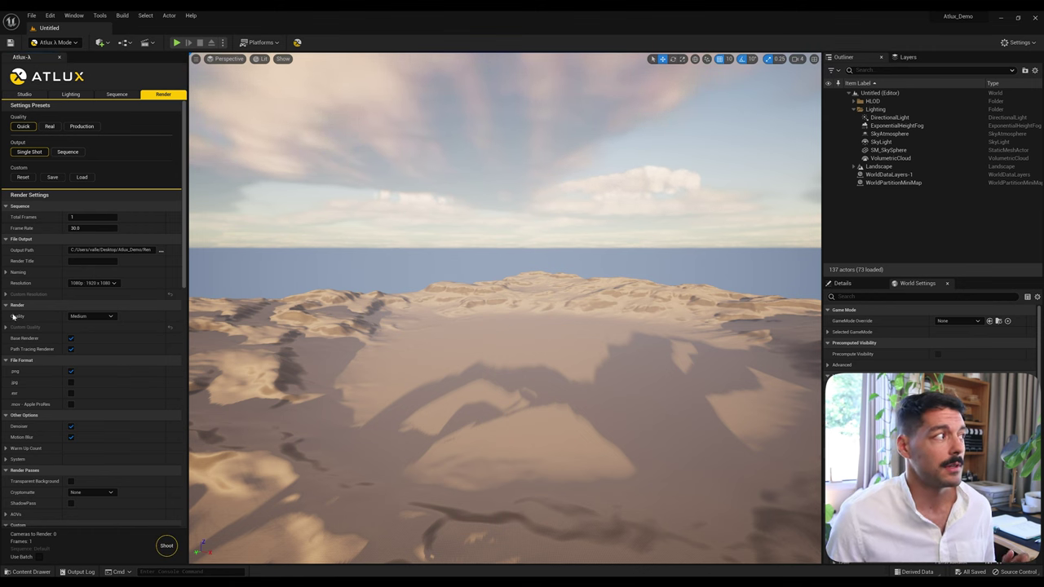
click(24, 94)
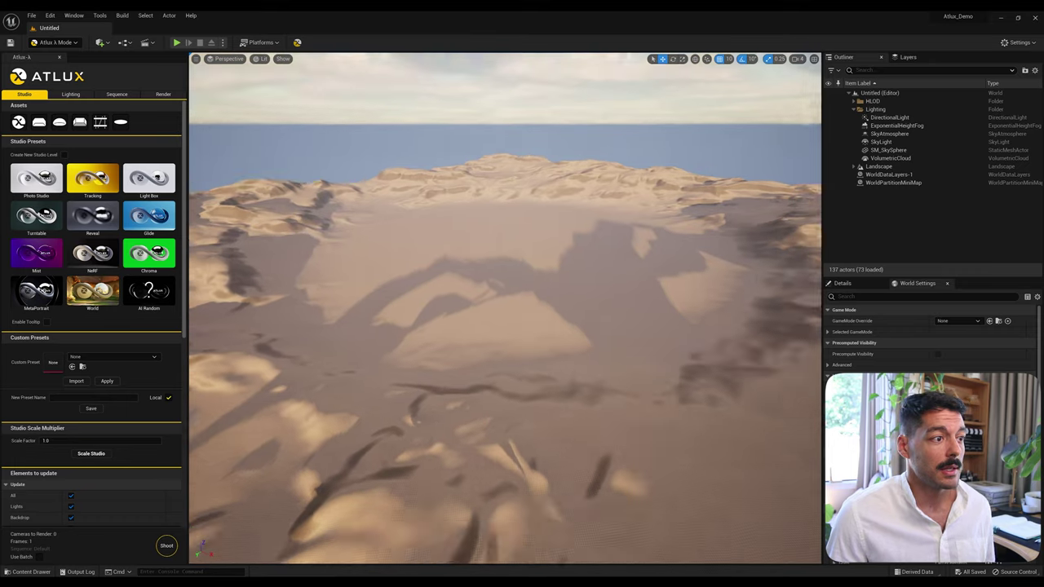
Apply the Photo Studio preset to the desert level and inspect the set.
right_drag(451, 292, 450, 291)
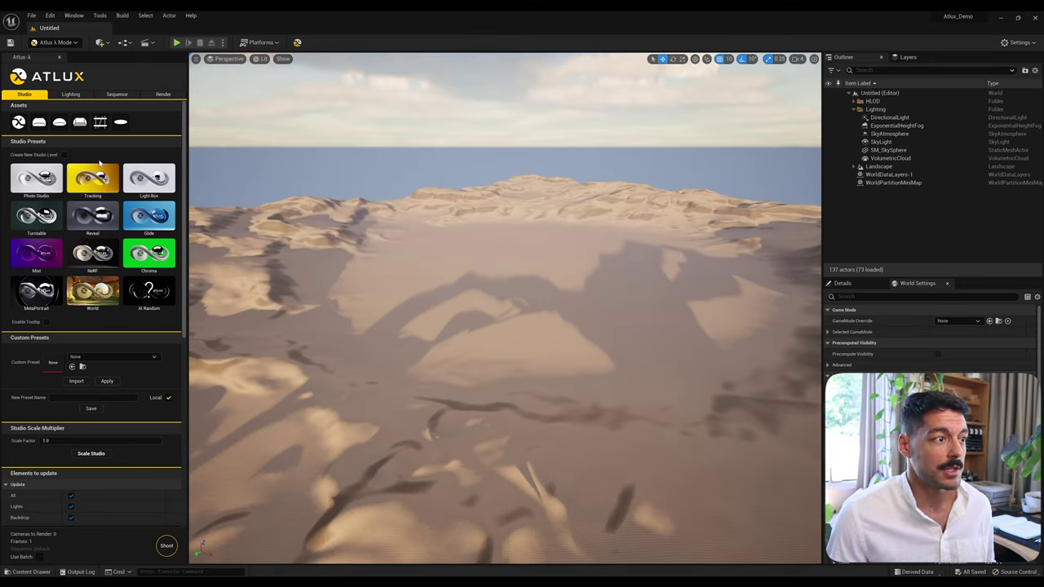
click(45, 184)
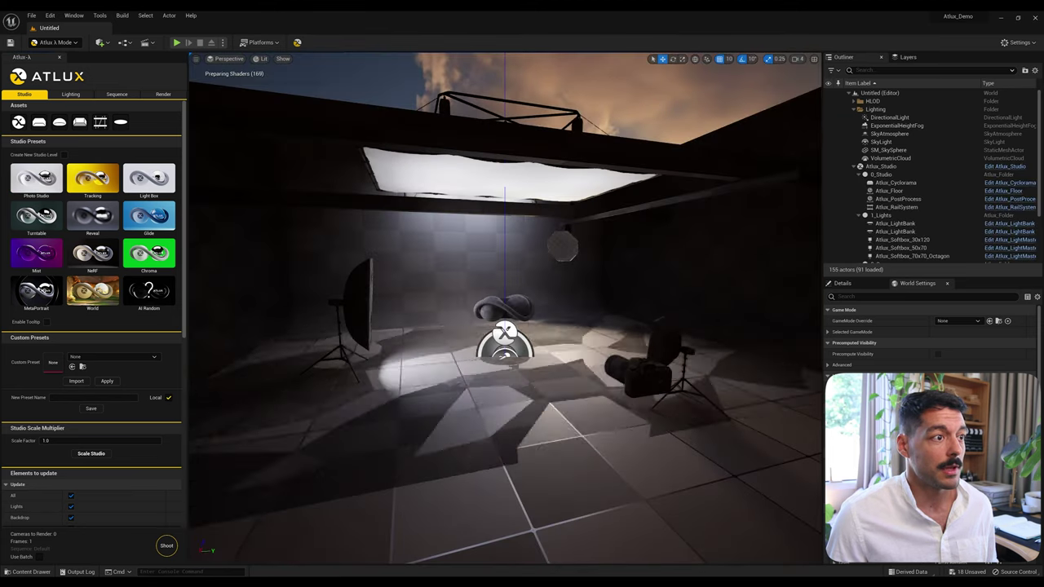
right_drag(506, 310, 502, 285)
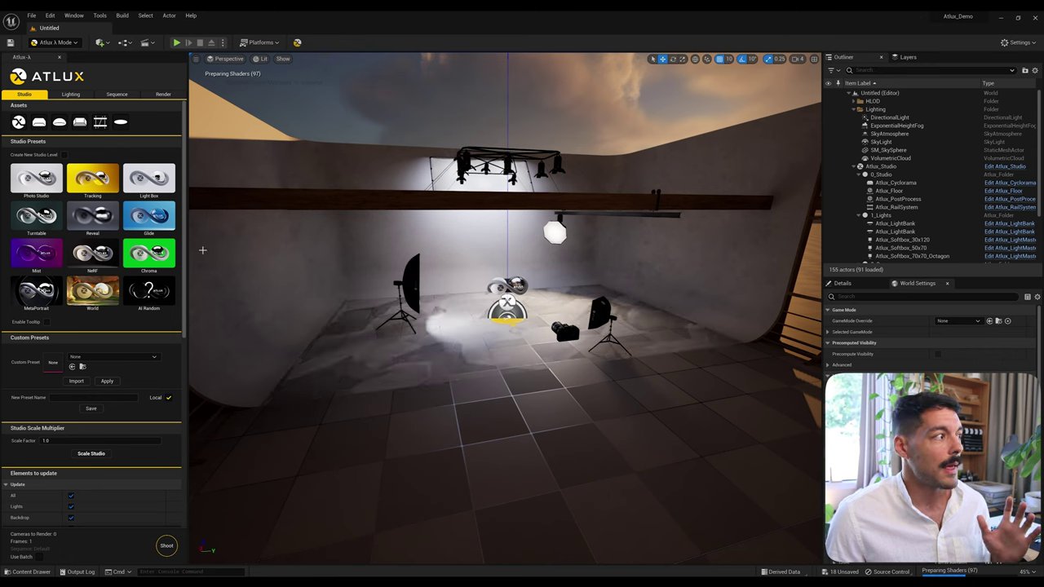
right_drag(502, 285, 644, 301)
Enable Create New Studio Level and apply Photo Studio as a new level.
right_drag(580, 283, 644, 291)
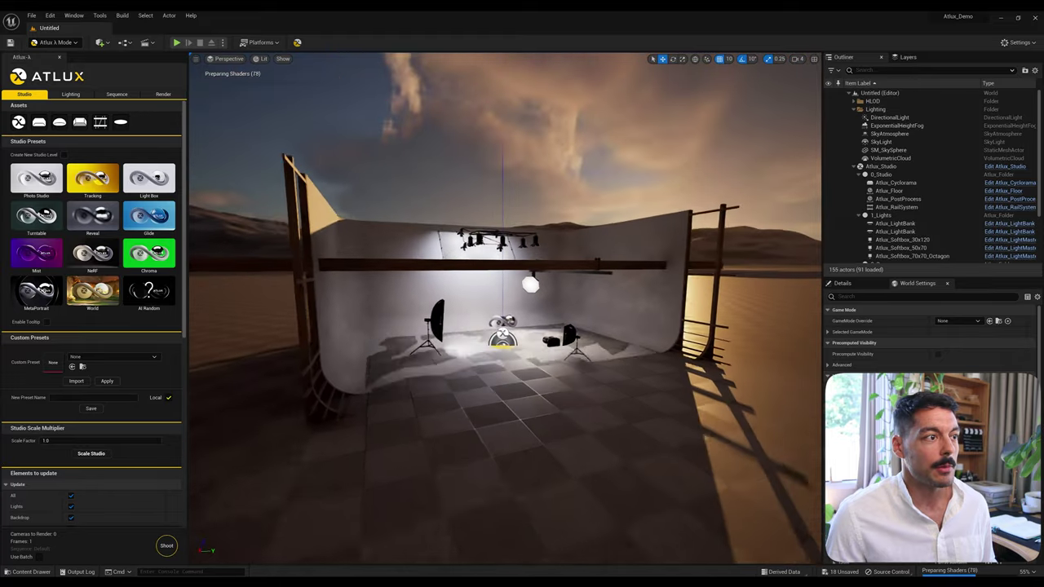
click(64, 155)
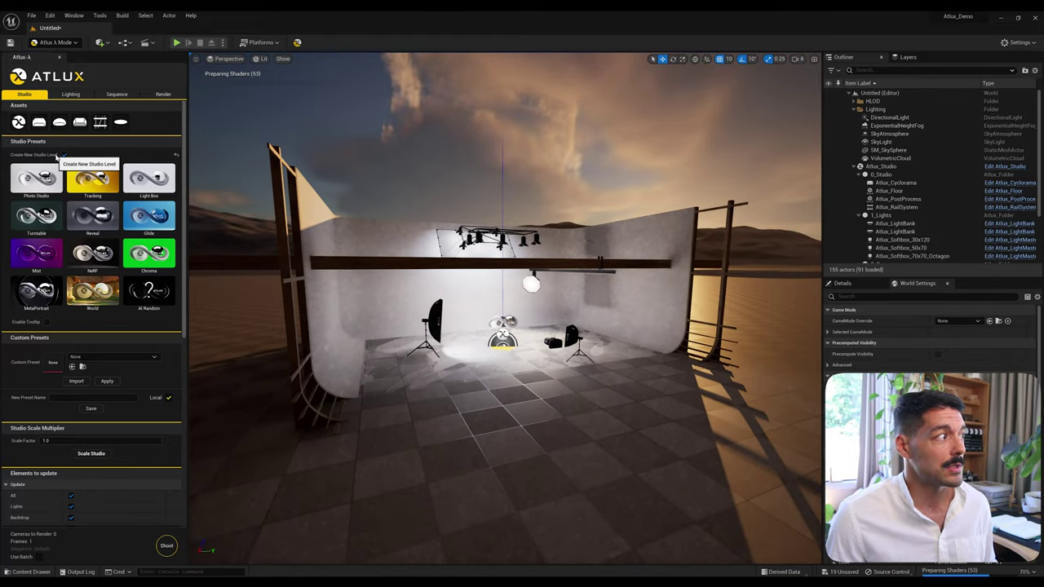
click(44, 183)
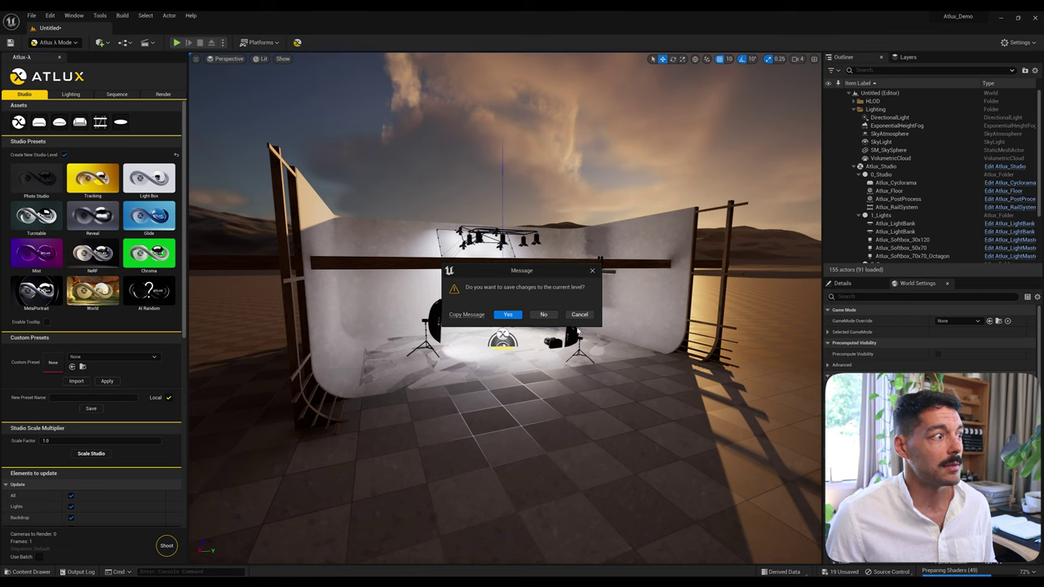
Decline saving the desert level and orbit to a frontal view of the AtluxStudio set.
click(544, 315)
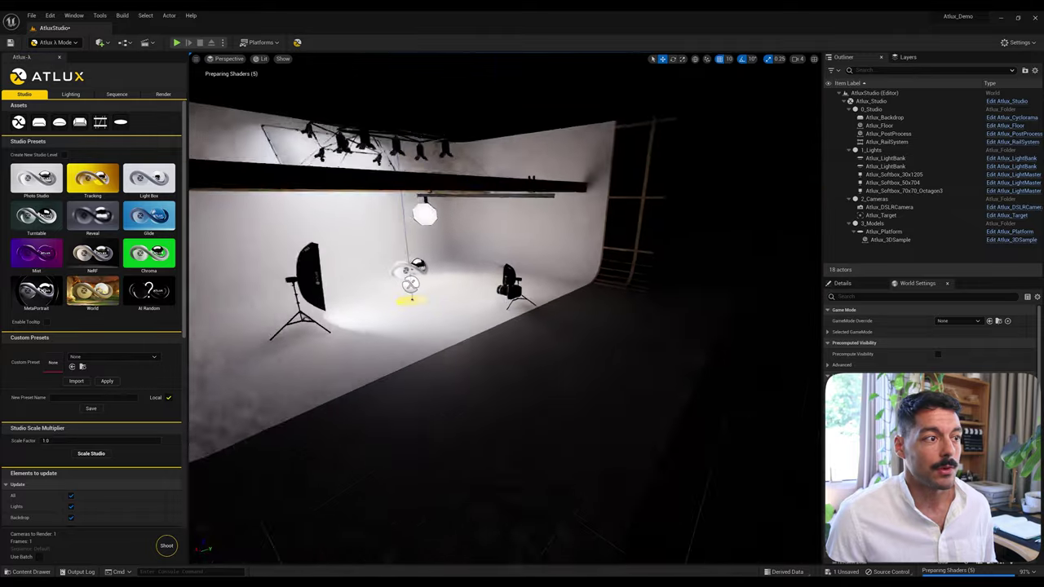
alt+drag(554, 382, 570, 380)
right_drag(521, 384, 506, 383)
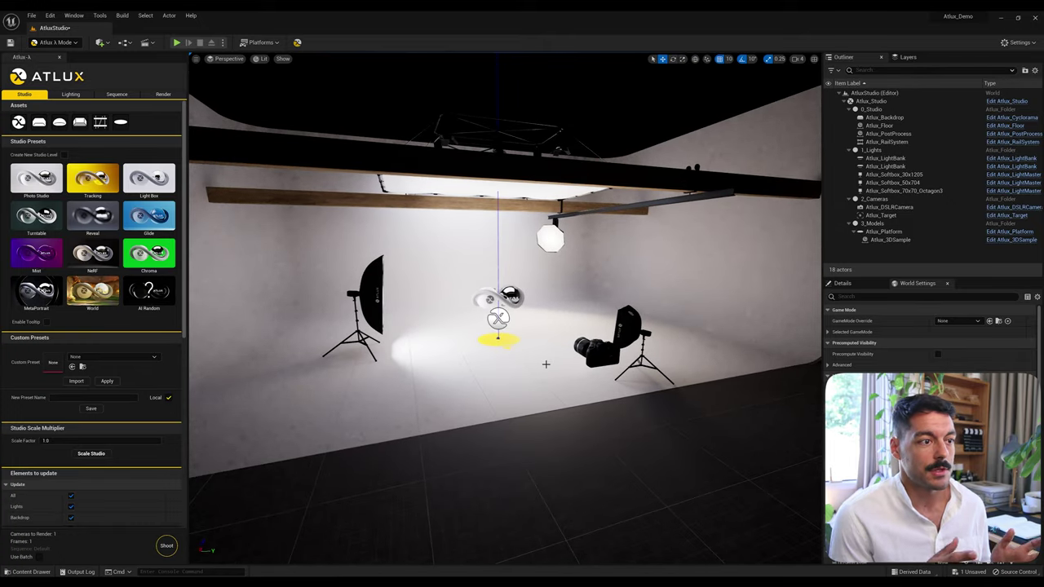
right_drag(605, 306, 608, 311)
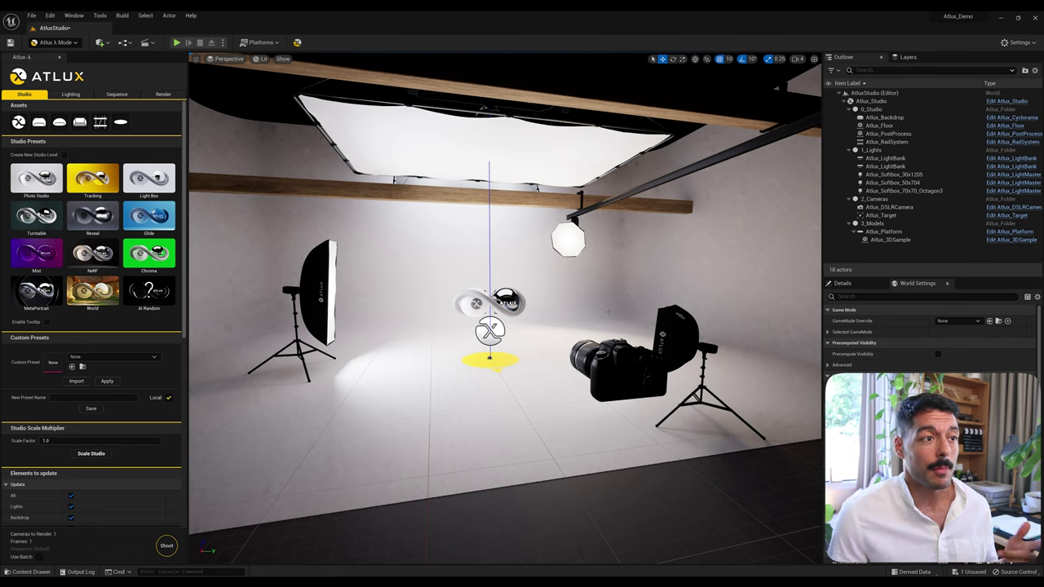
Zoom toward the set and drag Atlux_Target so the softboxes re-aim.
click(598, 340)
drag(598, 340, 580, 318)
click(664, 343)
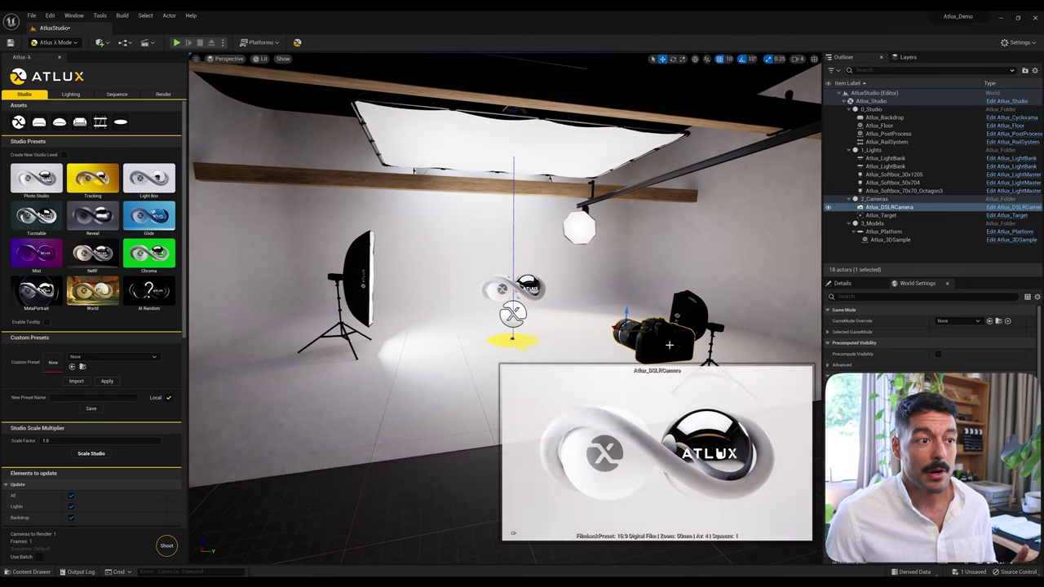
key(Escape)
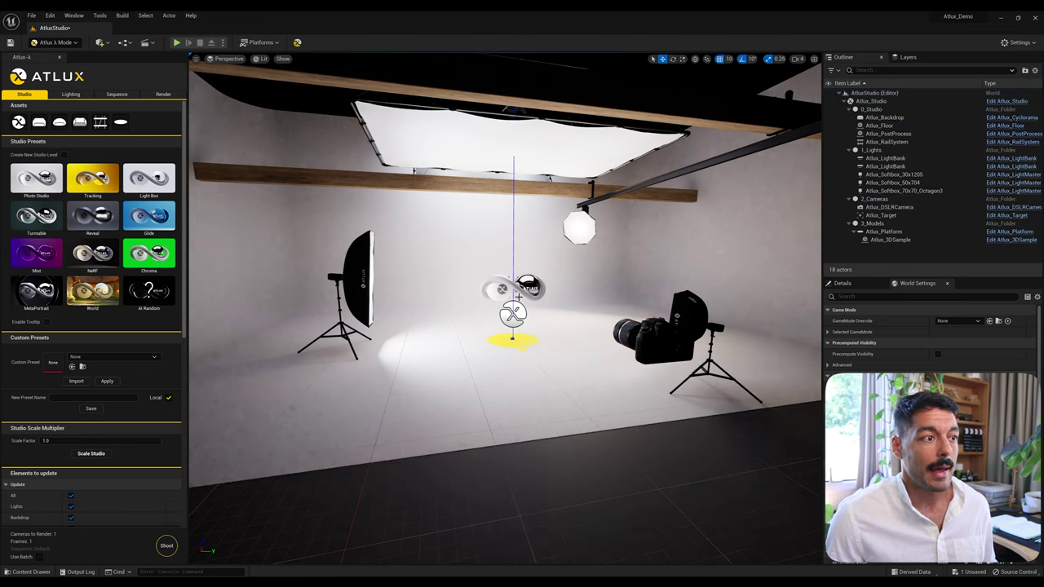
click(881, 215)
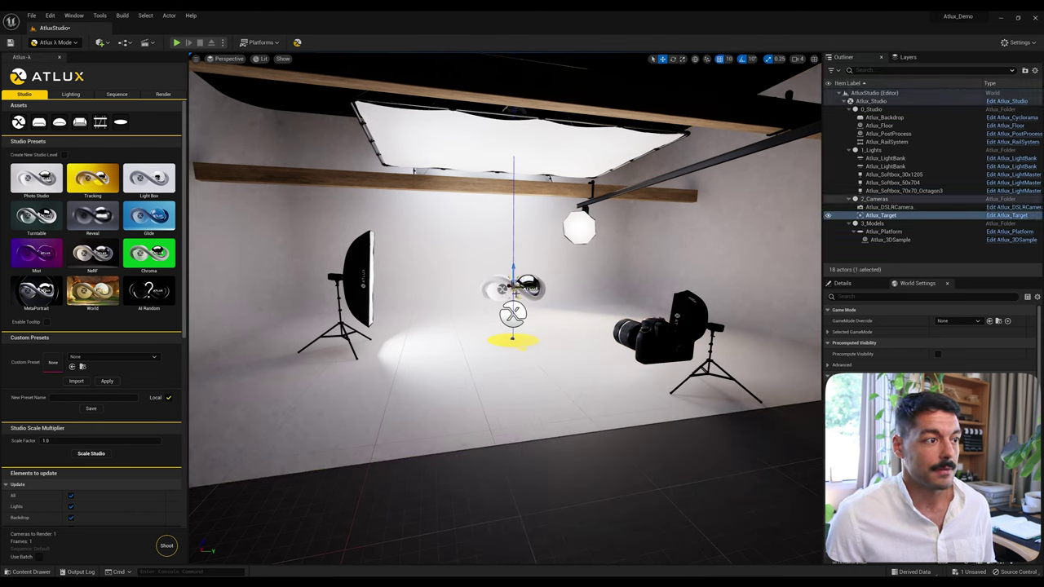
drag(512, 278, 554, 286)
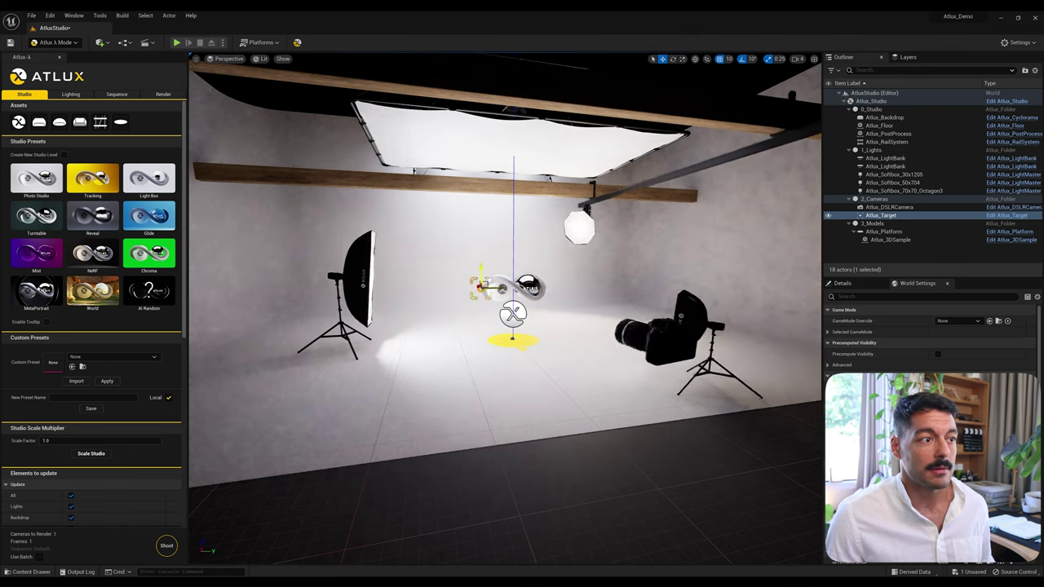
click(563, 287)
Select the rail, left softbox and backdrop, ending on the DSLR camera's 16:9, 50mm preview.
click(652, 335)
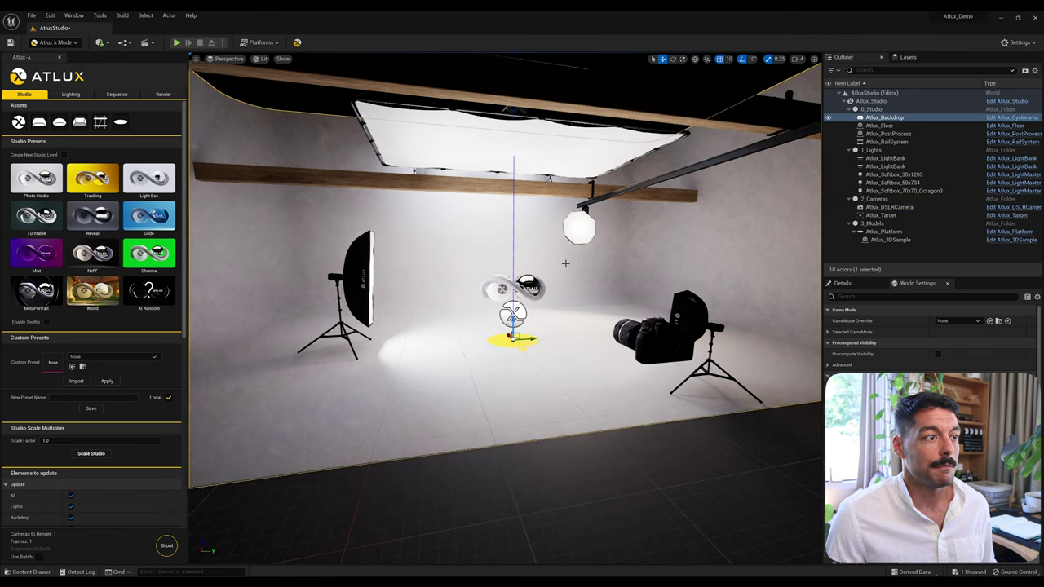
click(886, 142)
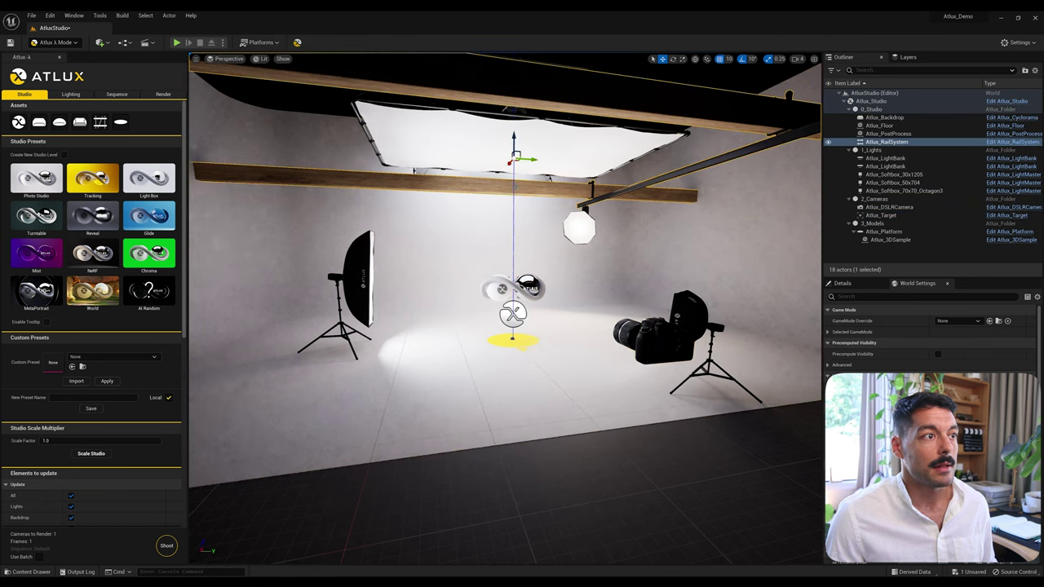
click(369, 263)
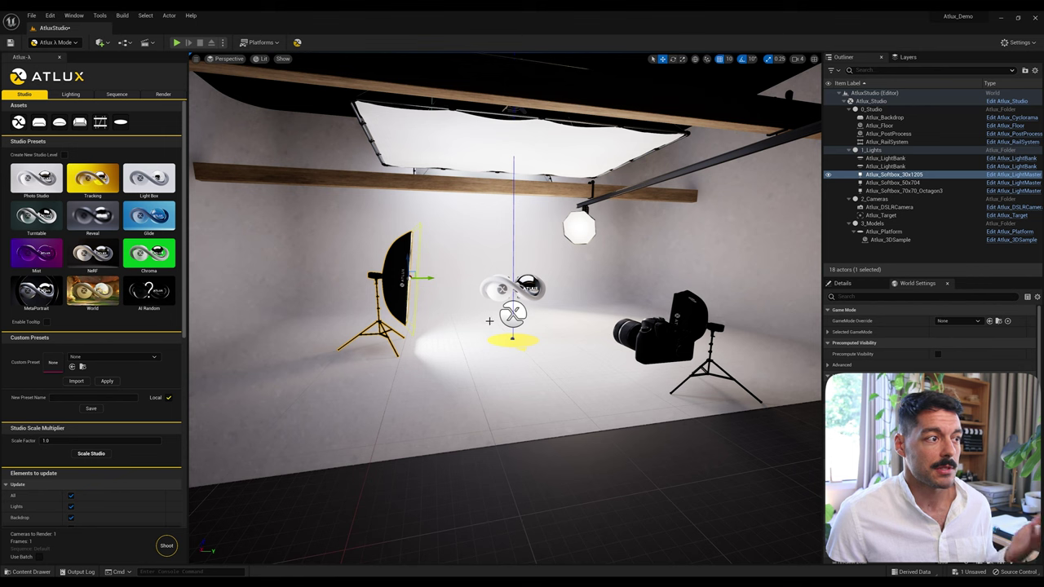
click(482, 311)
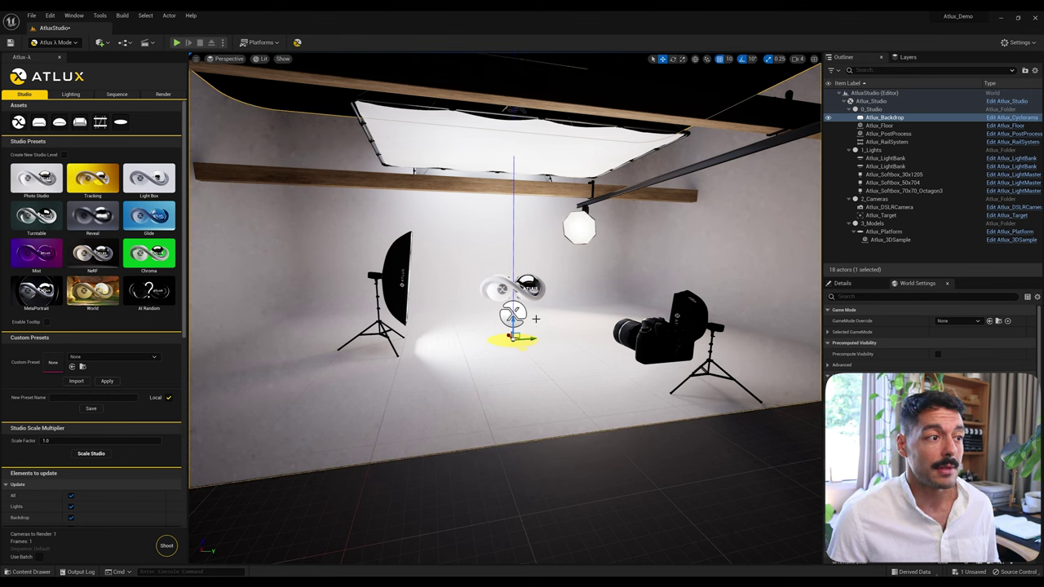
click(657, 330)
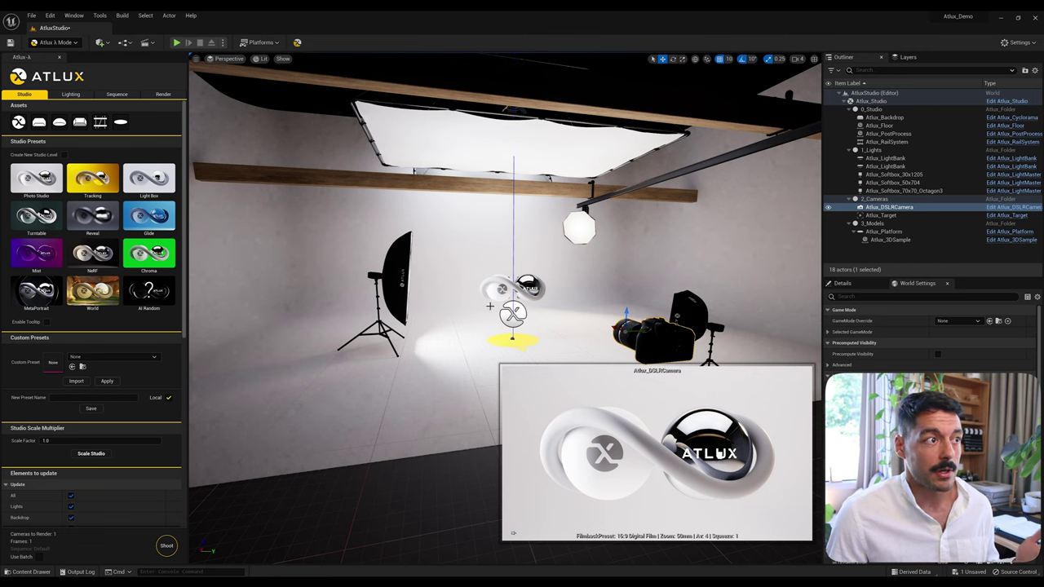
Apply the Tracking preset and fly through the yellow studio to view it.
click(107, 182)
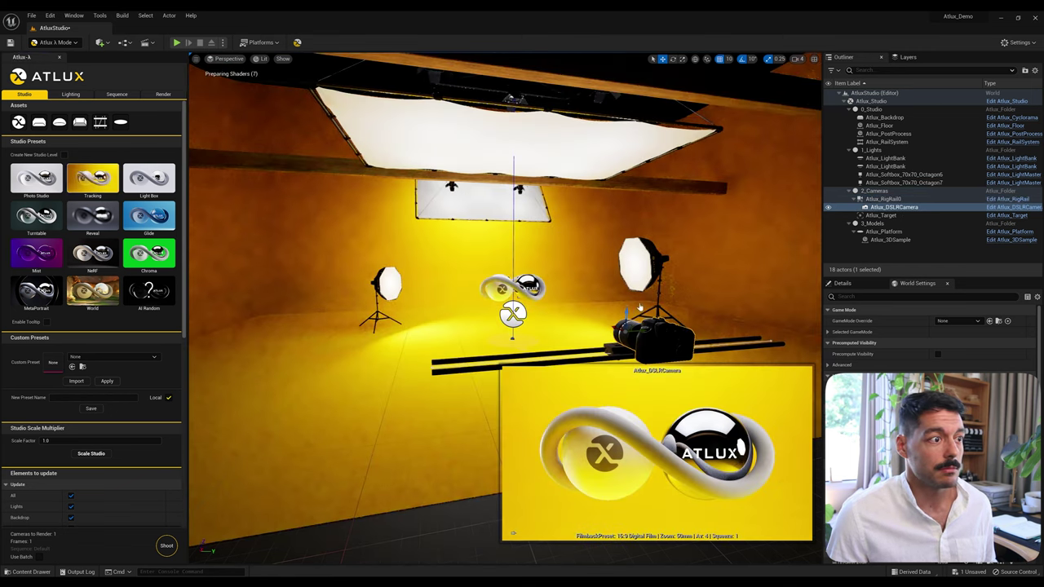
right_drag(591, 307, 746, 306)
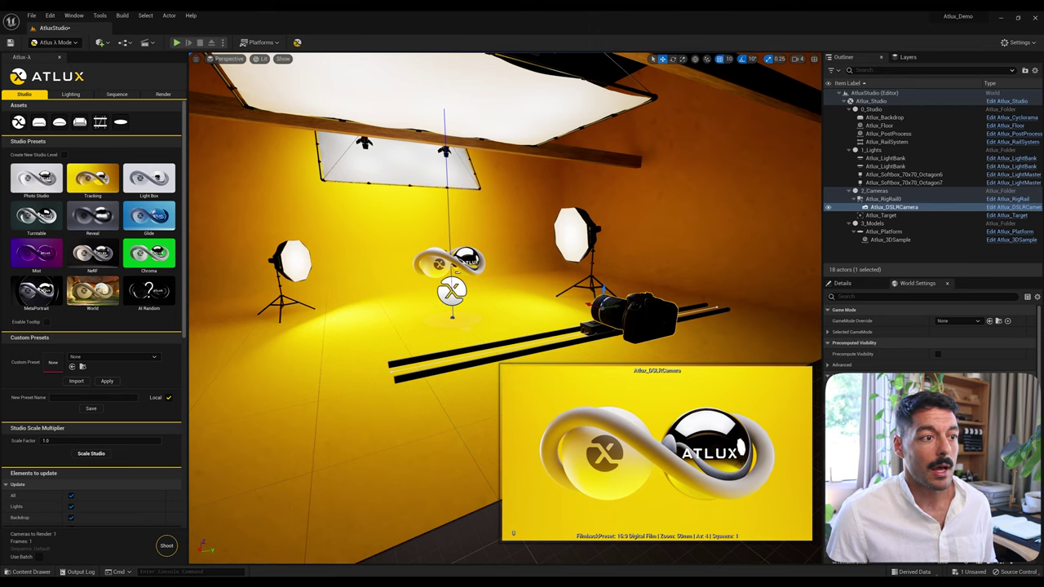
right_drag(746, 307, 733, 314)
click(695, 299)
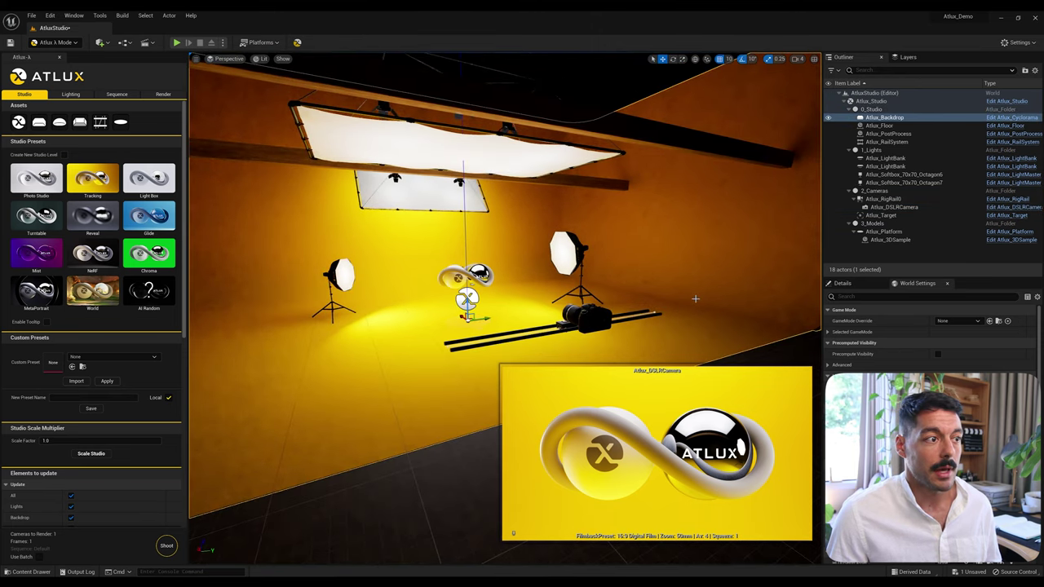
key(Escape)
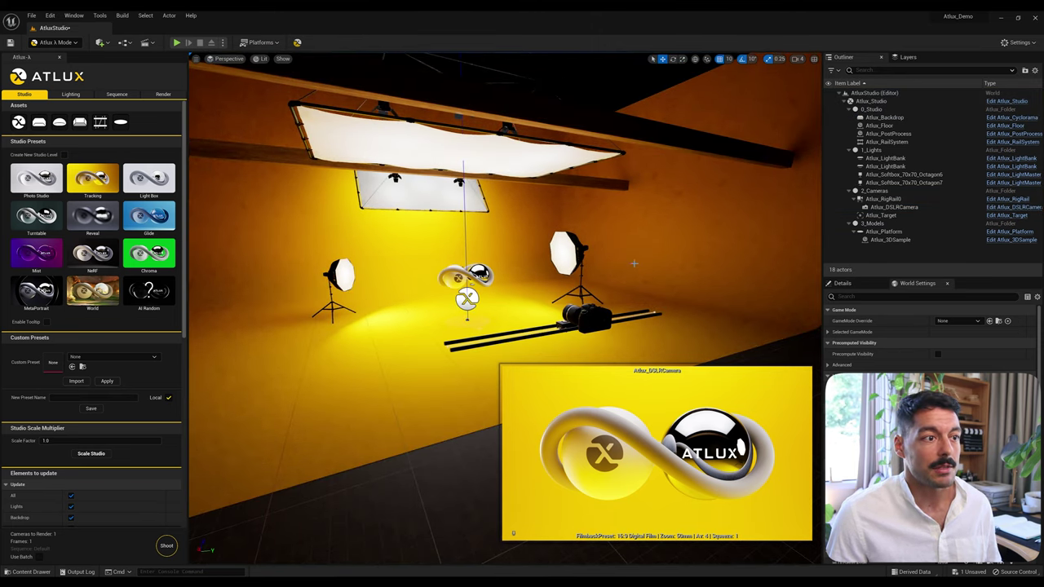
scroll(506, 308, up, 3)
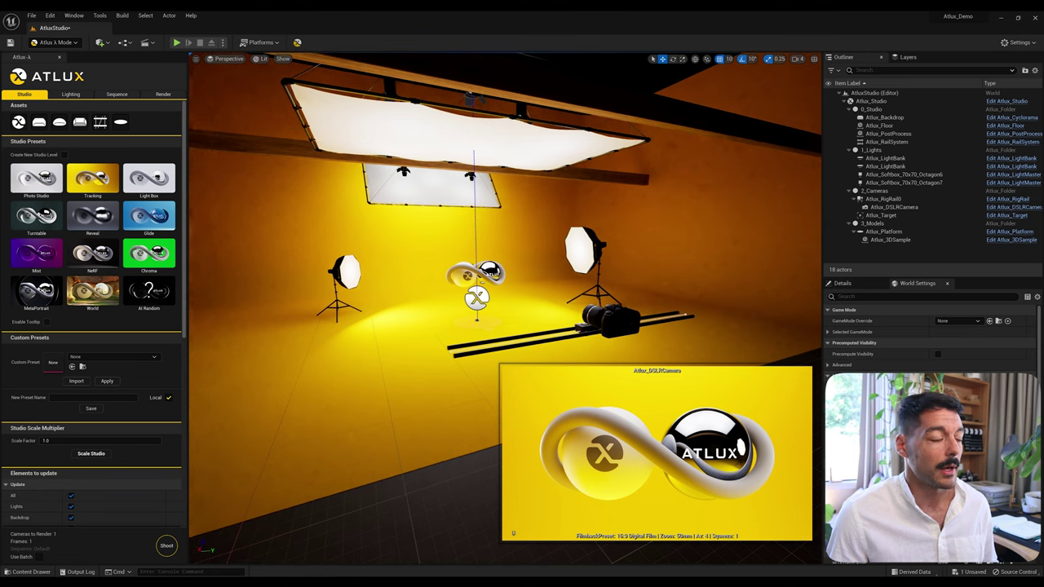
right_drag(538, 319, 516, 320)
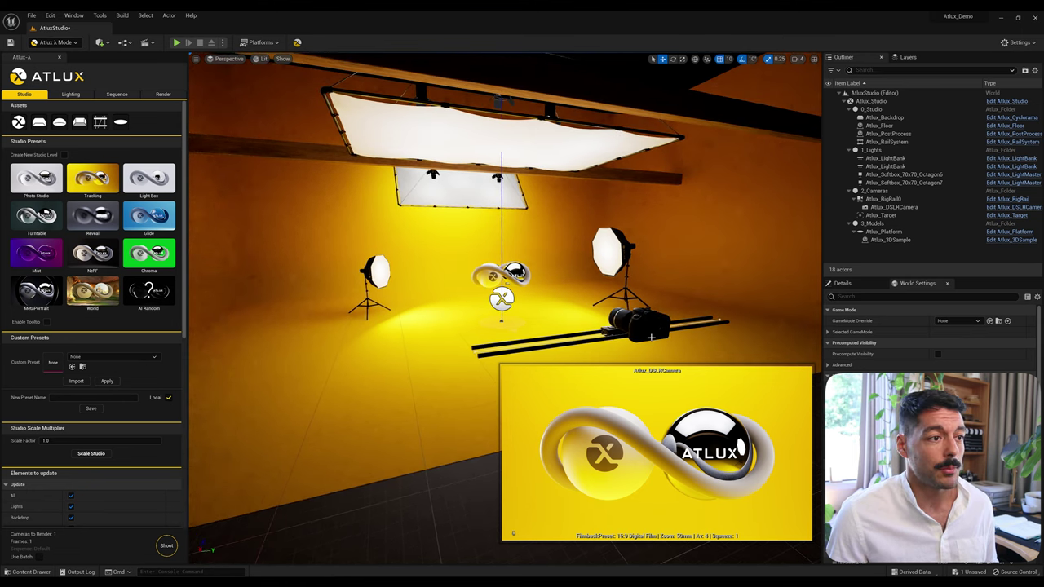
Inspect the camera rig rail and backdrop, then switch to the white Light Box preset.
click(562, 346)
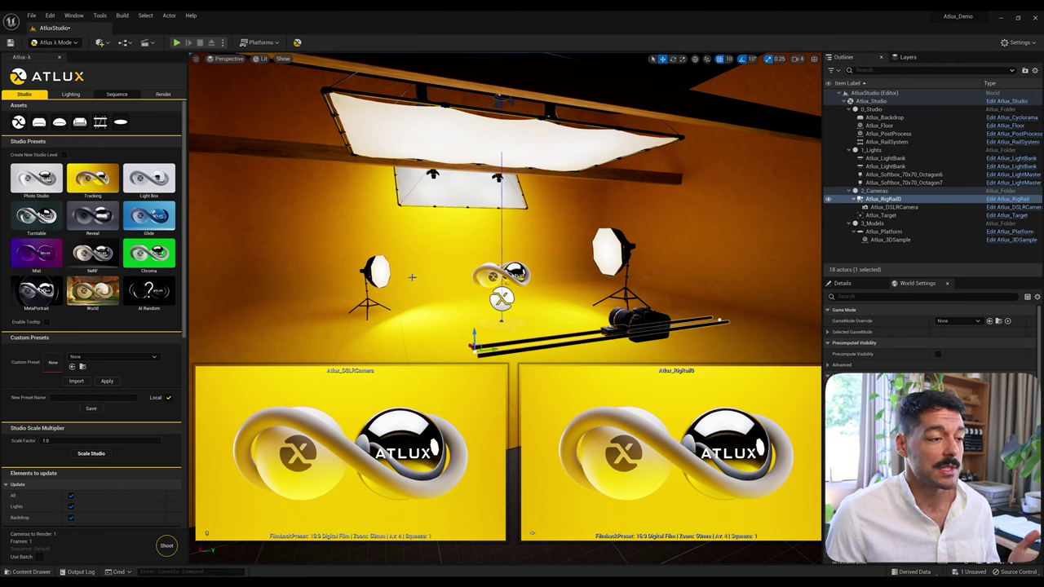
click(590, 312)
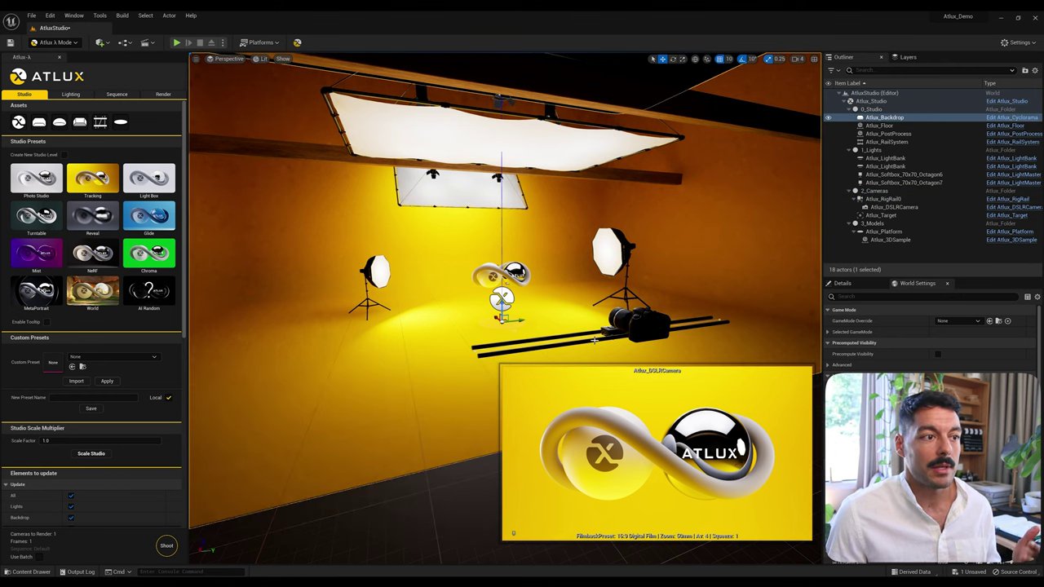
click(595, 340)
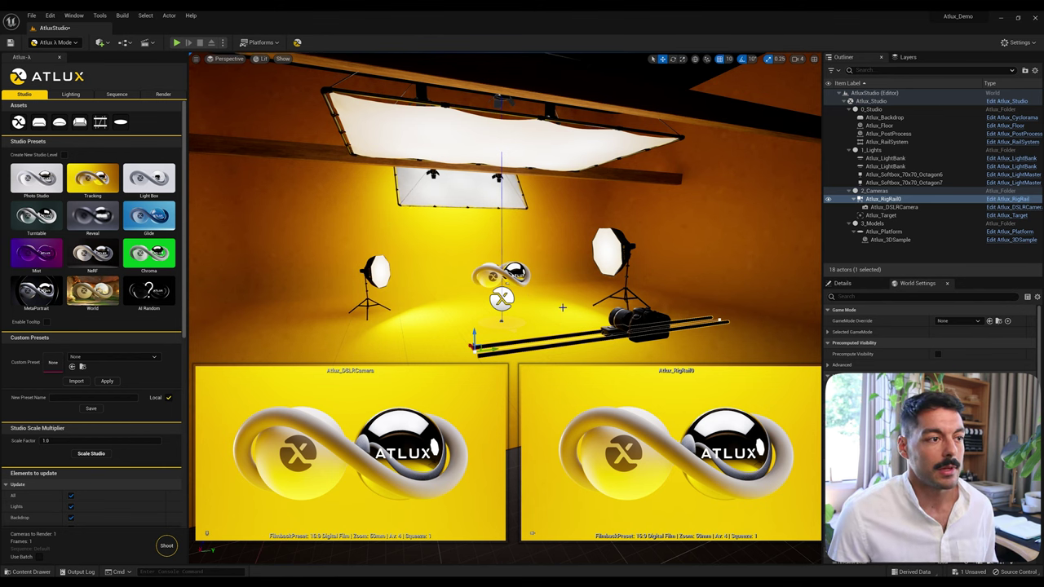
click(562, 308)
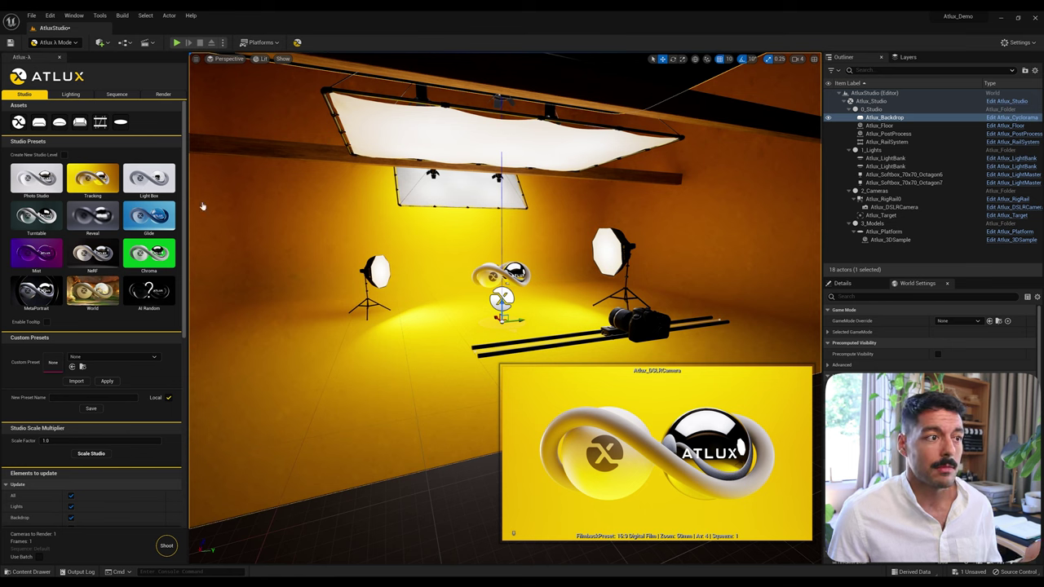
key(Escape)
click(166, 185)
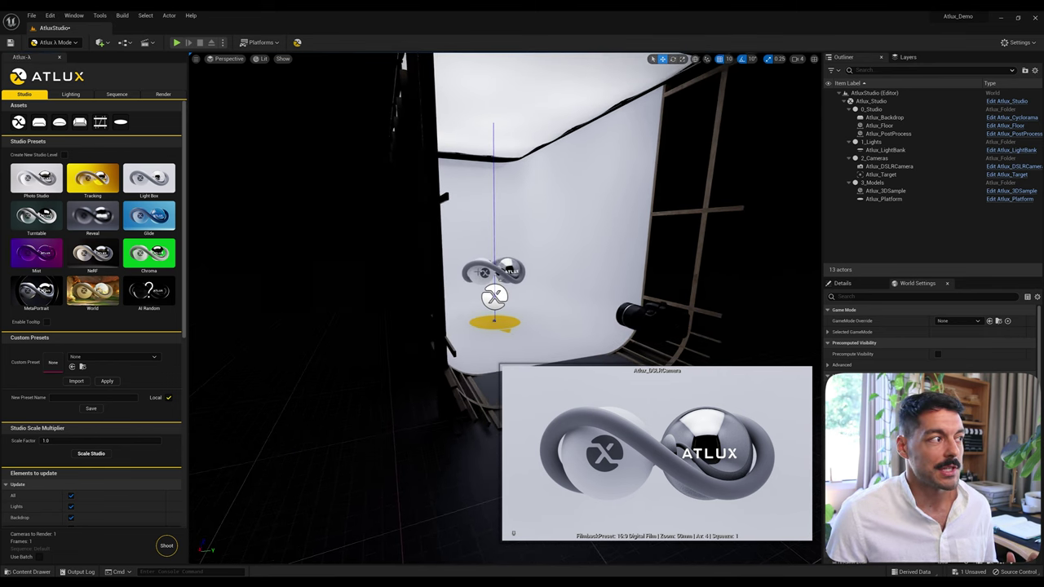
Apply the dark softbox studio preset and run a quick Simulate test.
click(36, 215)
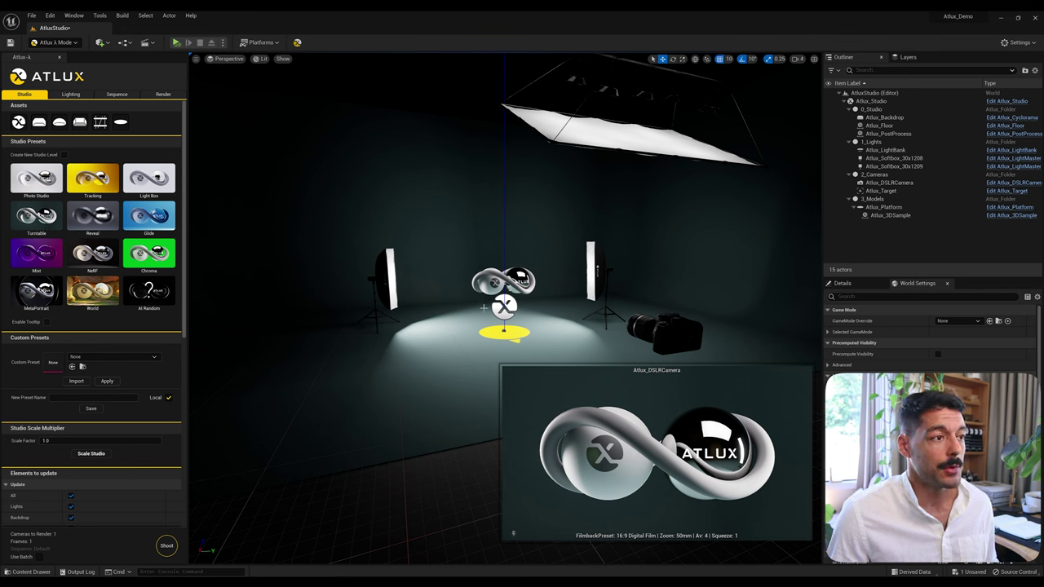
click(223, 45)
click(259, 111)
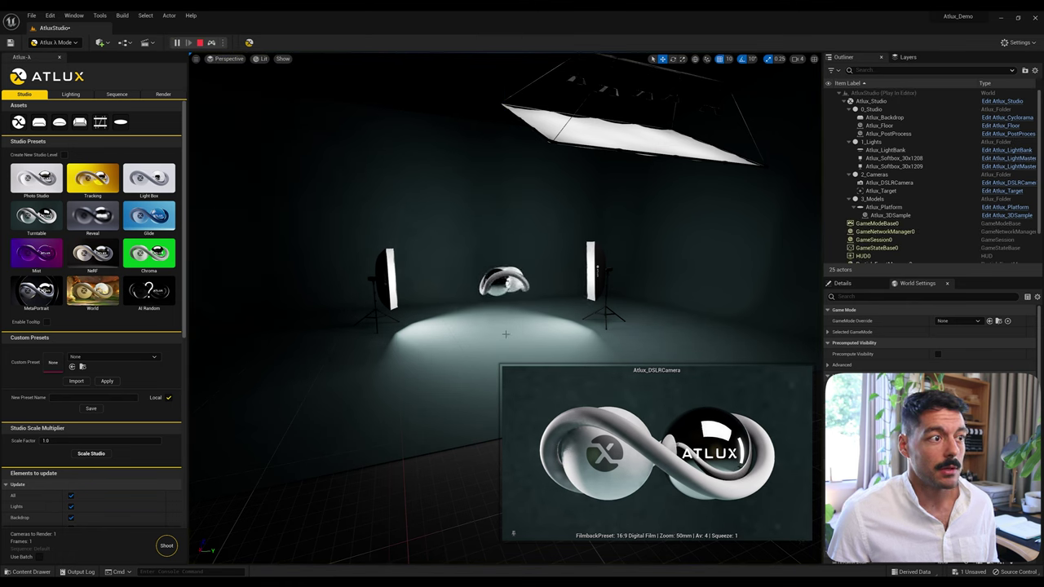
click(200, 42)
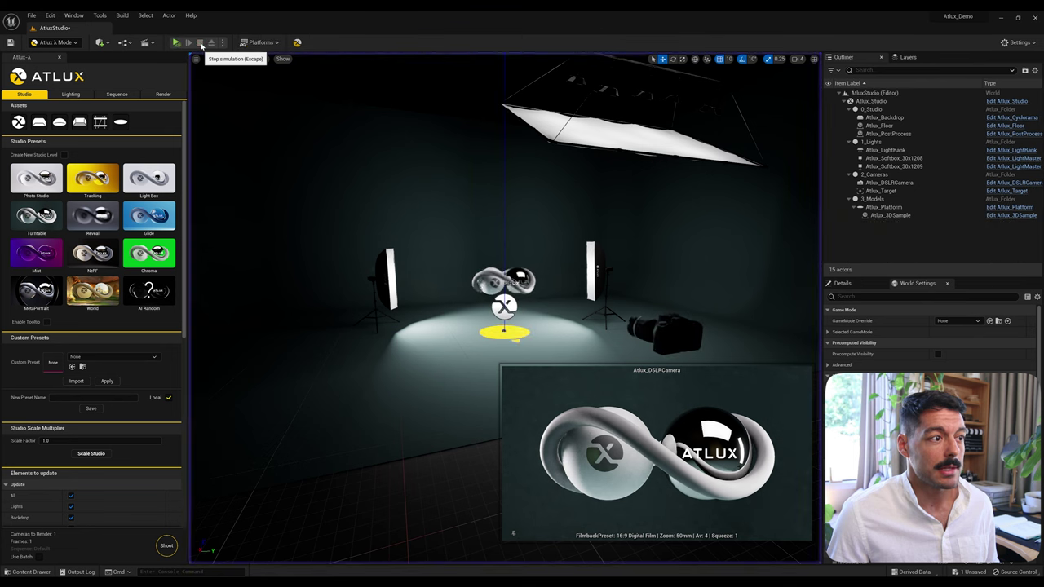
Frame the Atlux_Platform and toggle its Turntable rotation off and back on.
key(f)
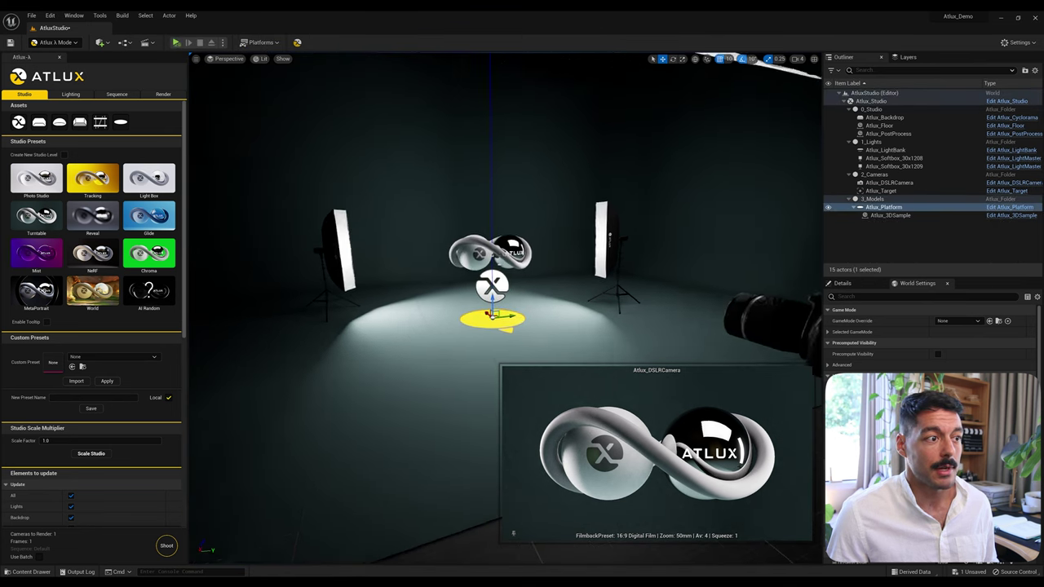
click(842, 283)
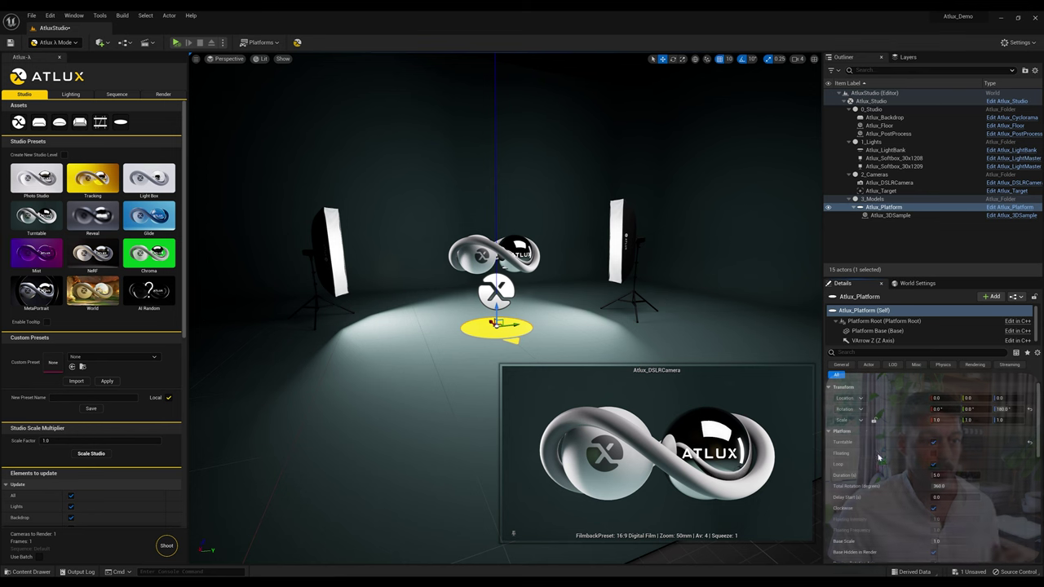
click(933, 442)
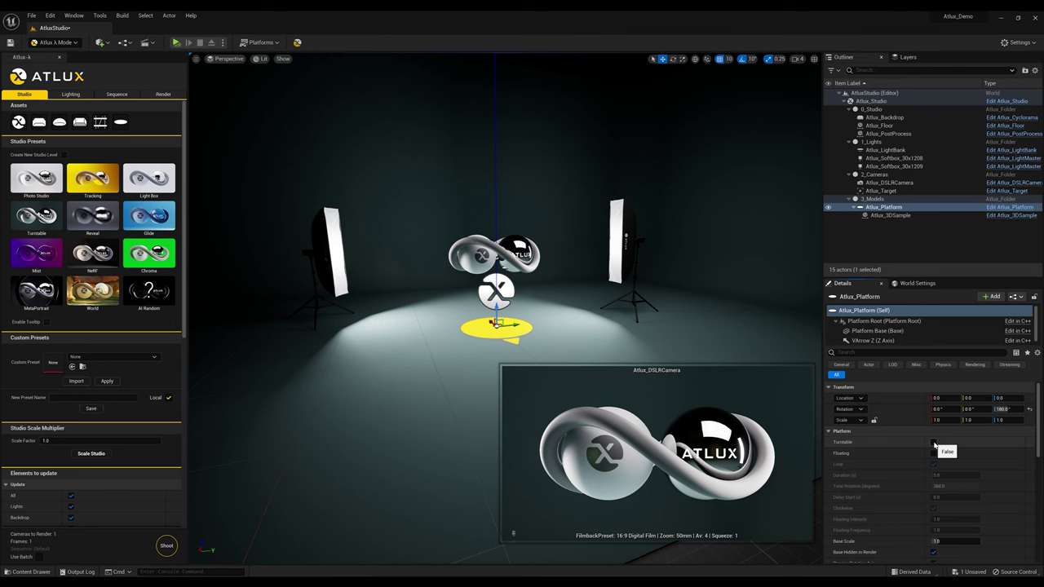
click(934, 442)
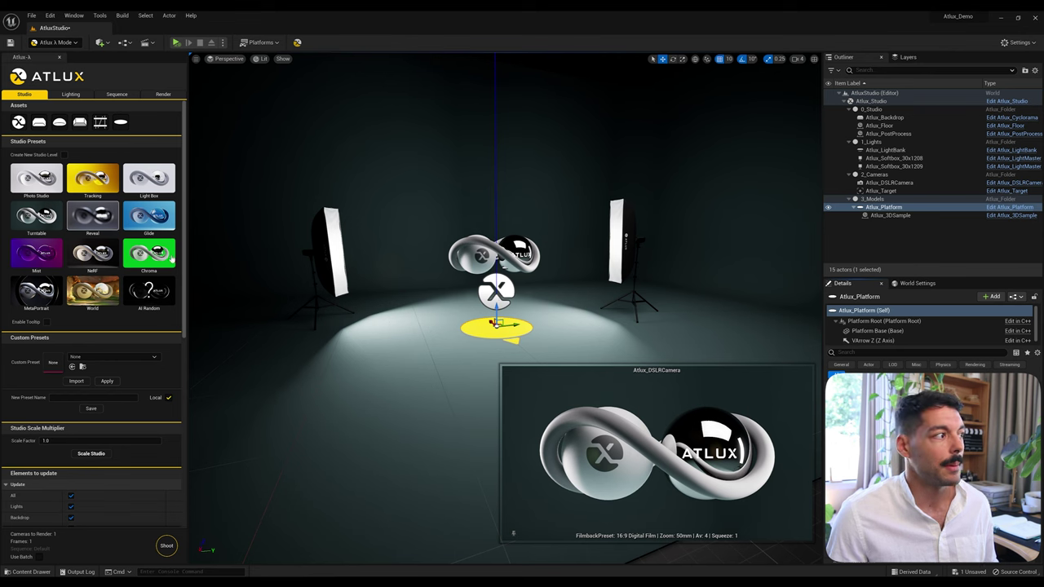
Apply the Reveal preset and inspect its rig rail, aim target and overhead light bank.
click(93, 213)
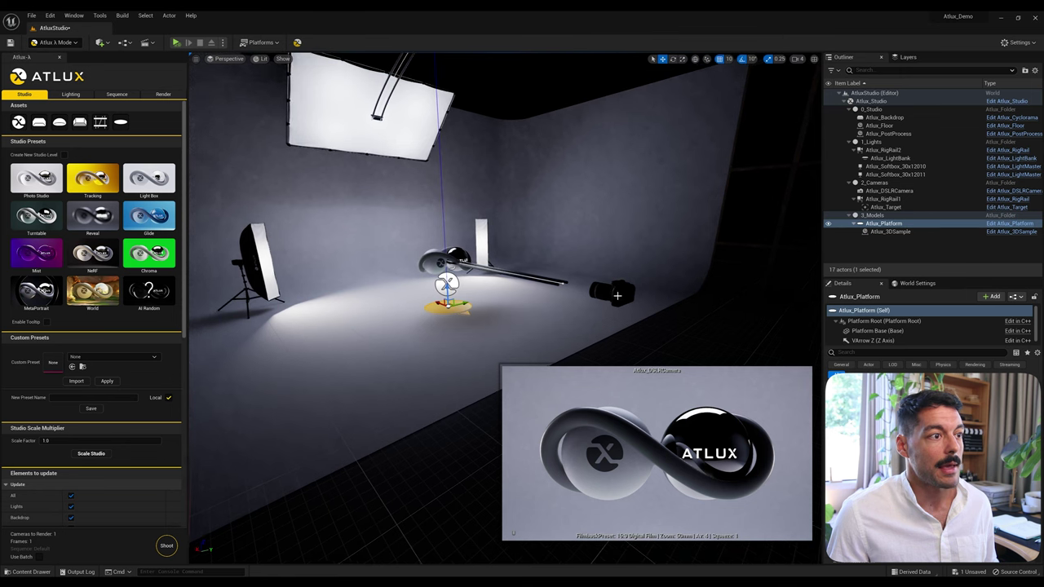
click(545, 280)
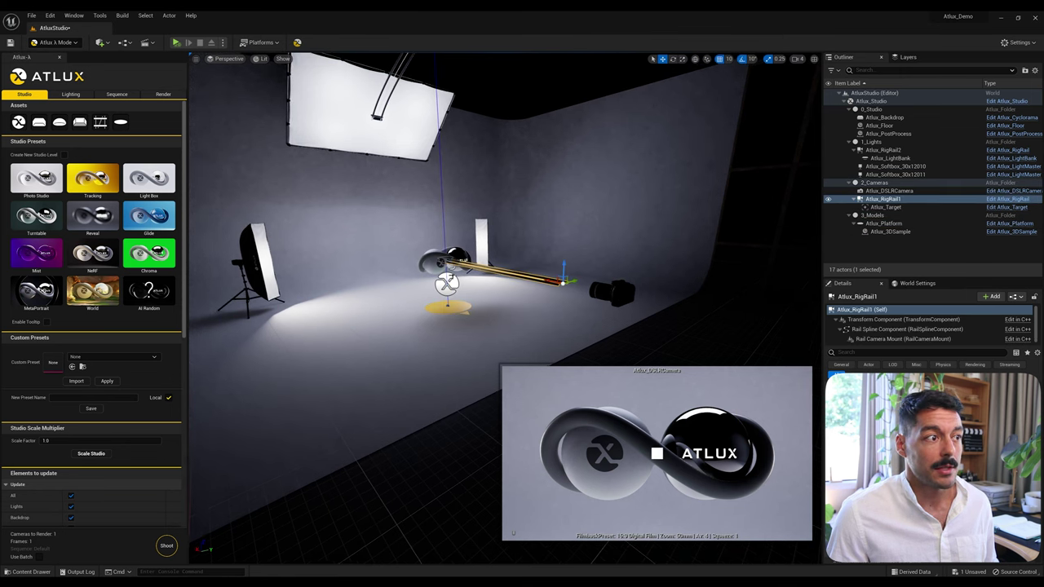
click(486, 273)
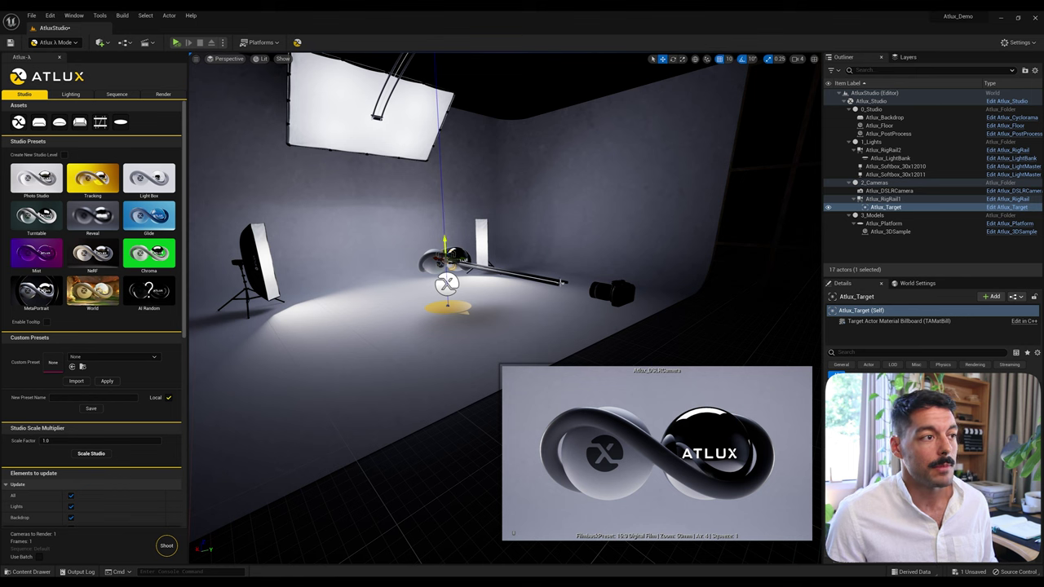
alt+drag(440, 242, 530, 253)
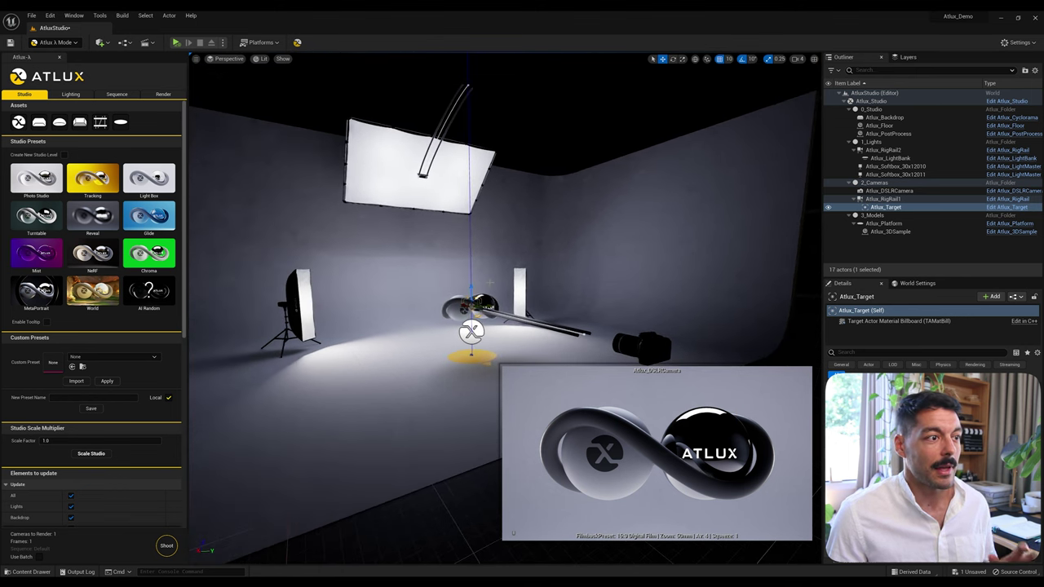
click(430, 183)
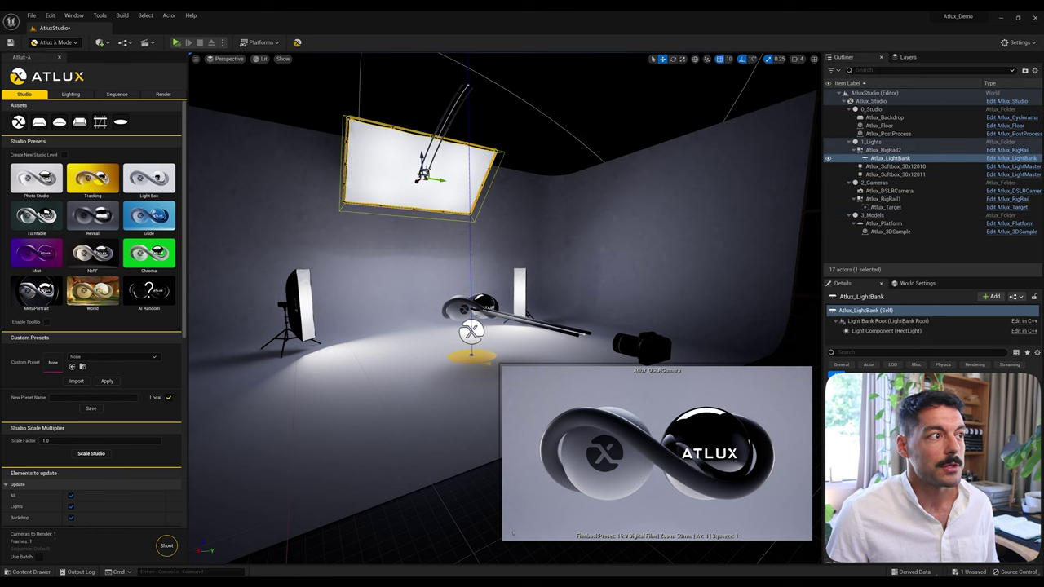
right_click(443, 153)
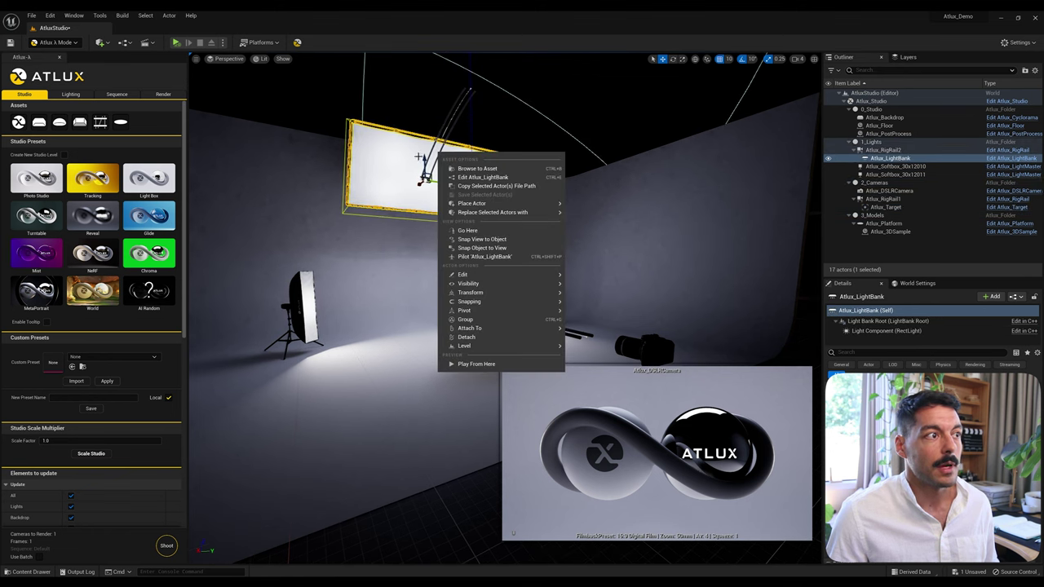
click(411, 130)
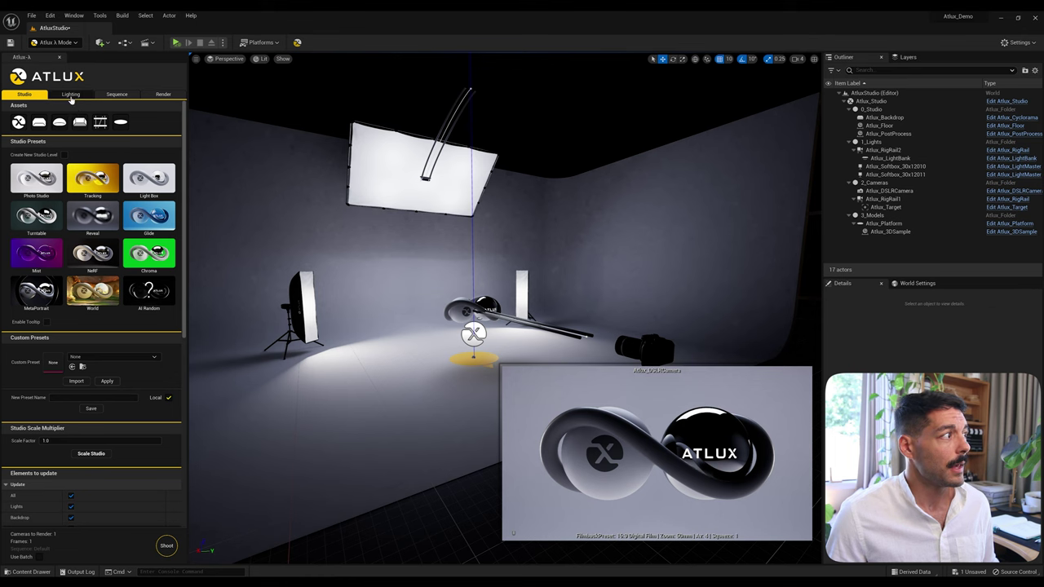
Try the blue Glide studio and inspect its Atlux_RigRail3 camera rail, then apply the Mist preset.
click(152, 222)
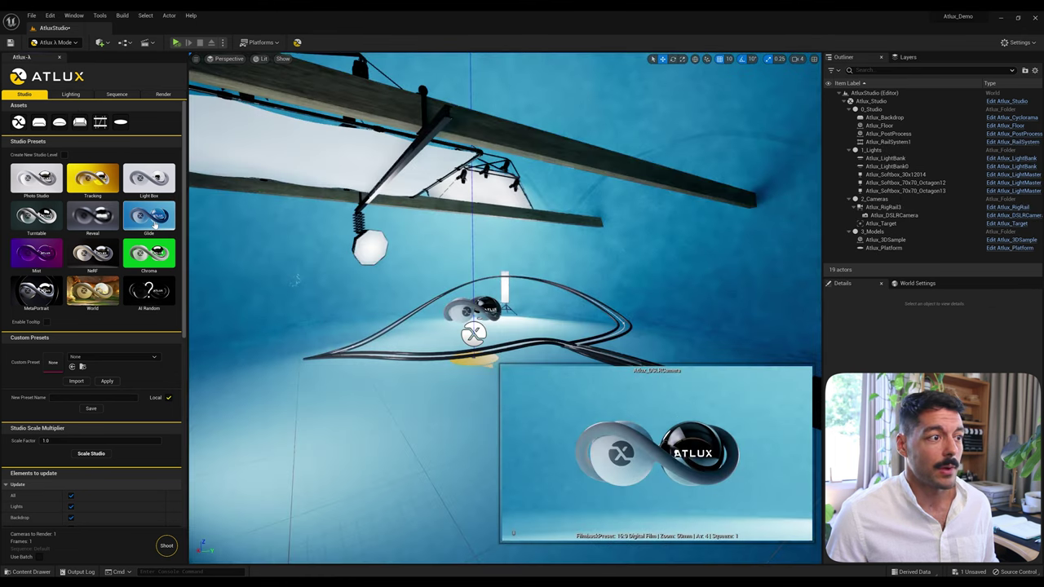
right_drag(297, 279, 393, 324)
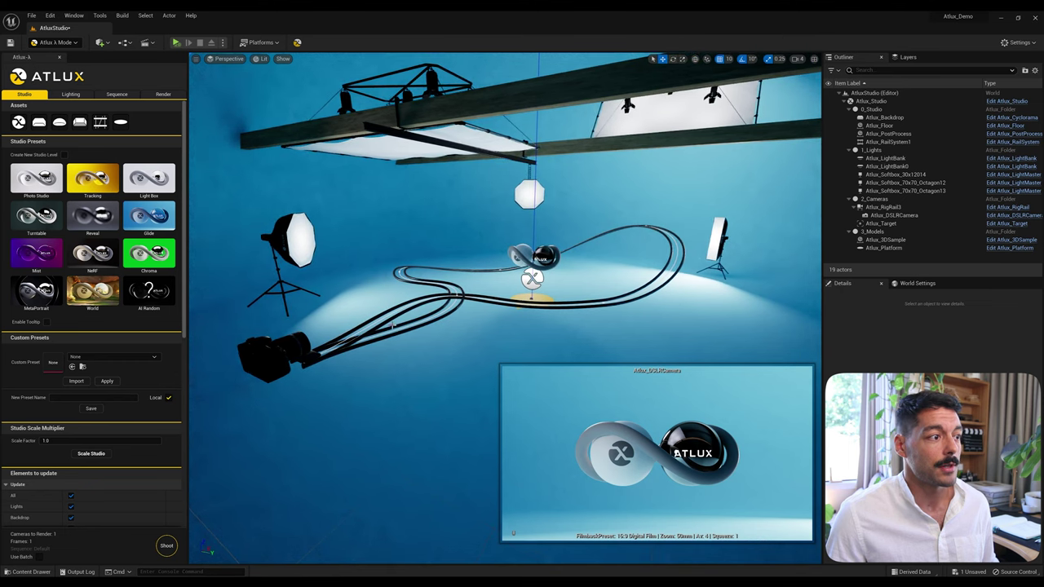
click(412, 327)
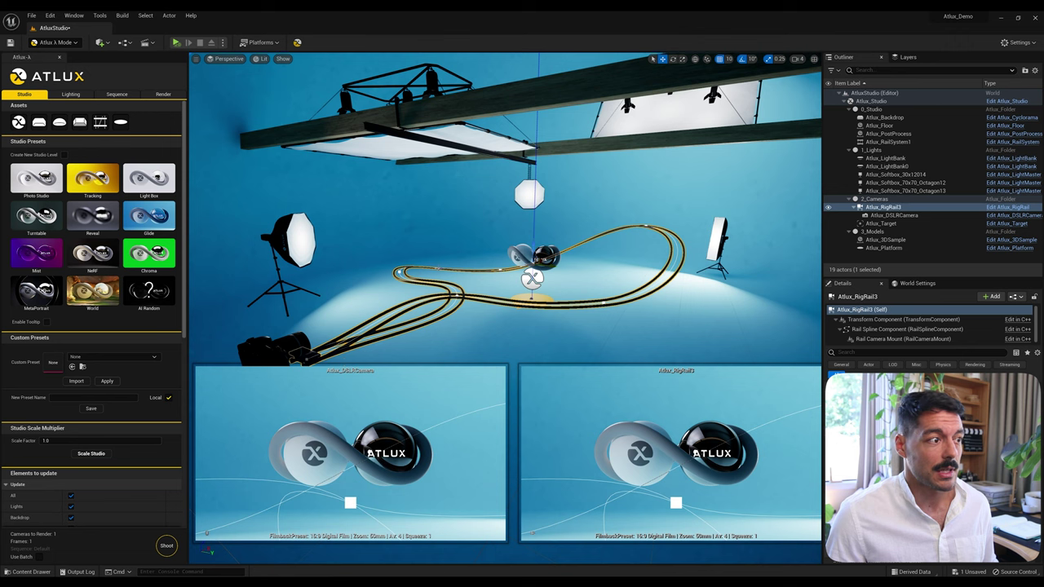
right_drag(505, 212, 604, 220)
right_drag(603, 315, 605, 316)
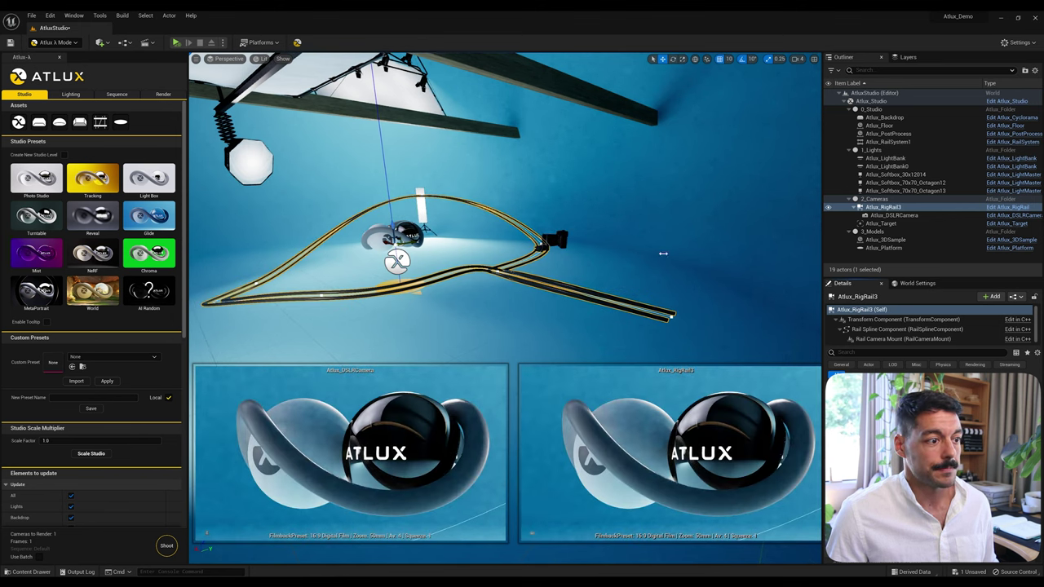
key(Escape)
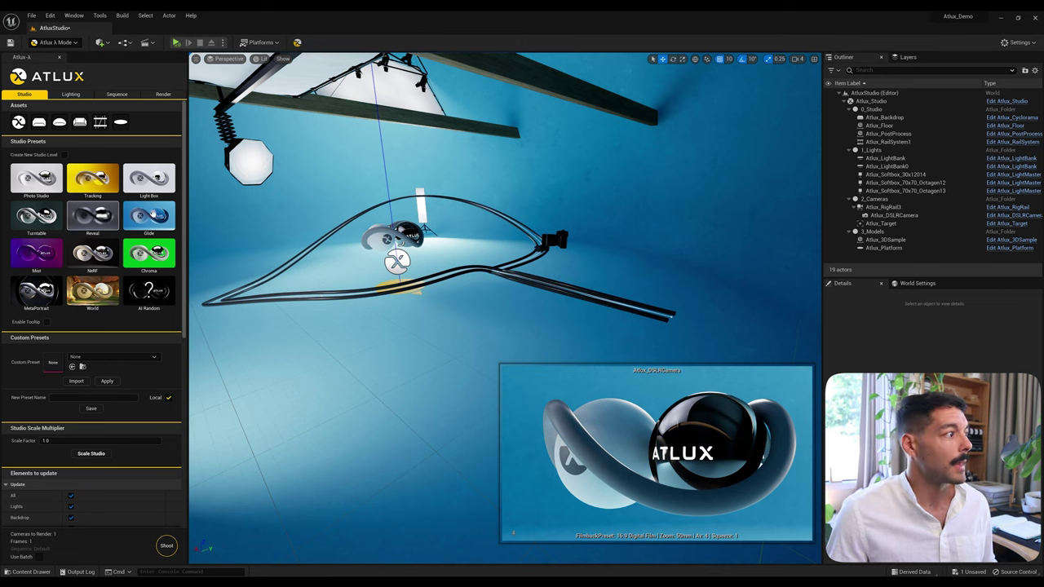
click(34, 257)
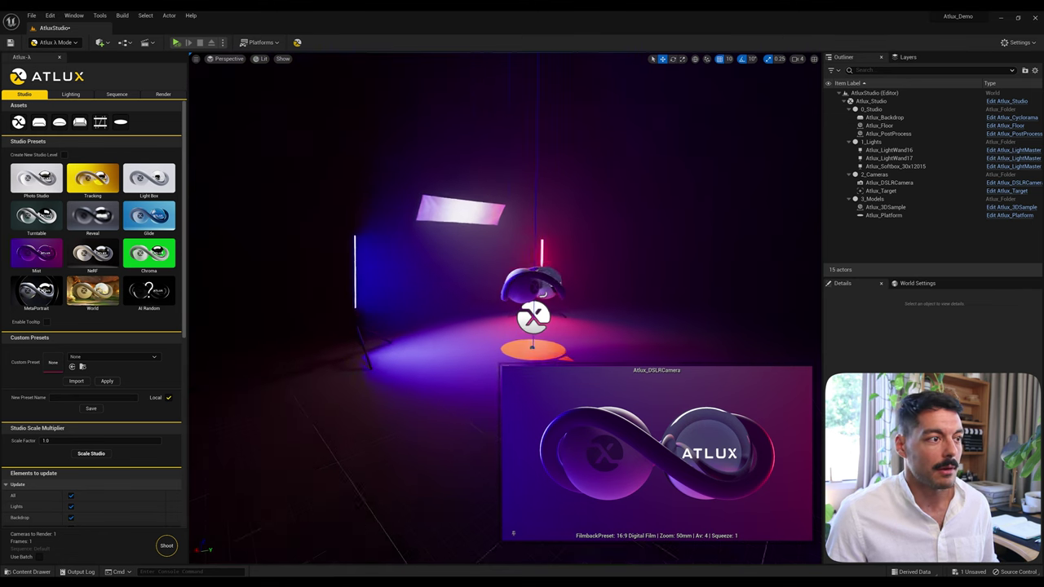
Pass through the three-camera rig-rail studio preset, then apply the Chroma green-screen preset.
click(92, 254)
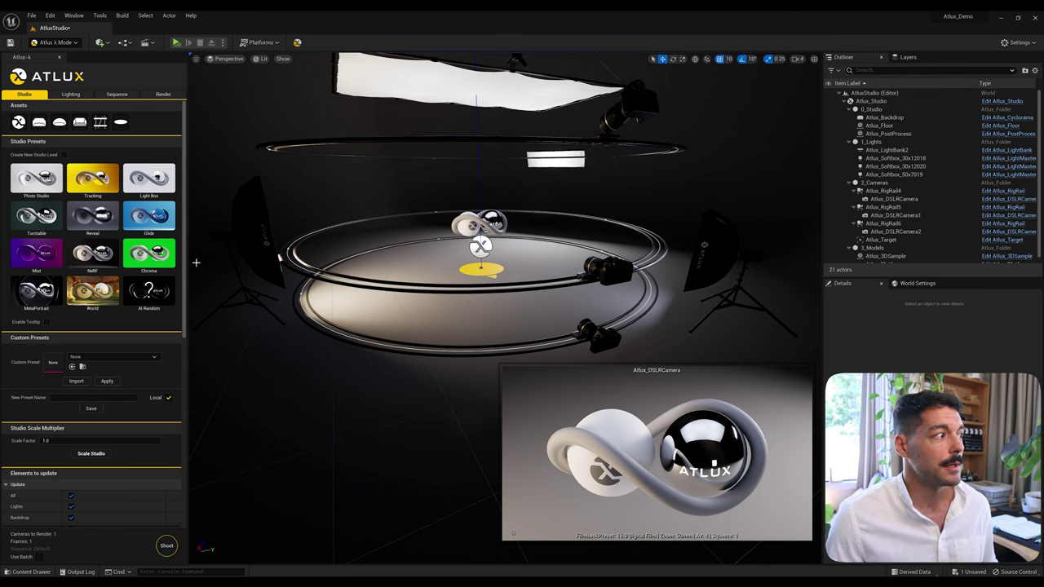
click(148, 253)
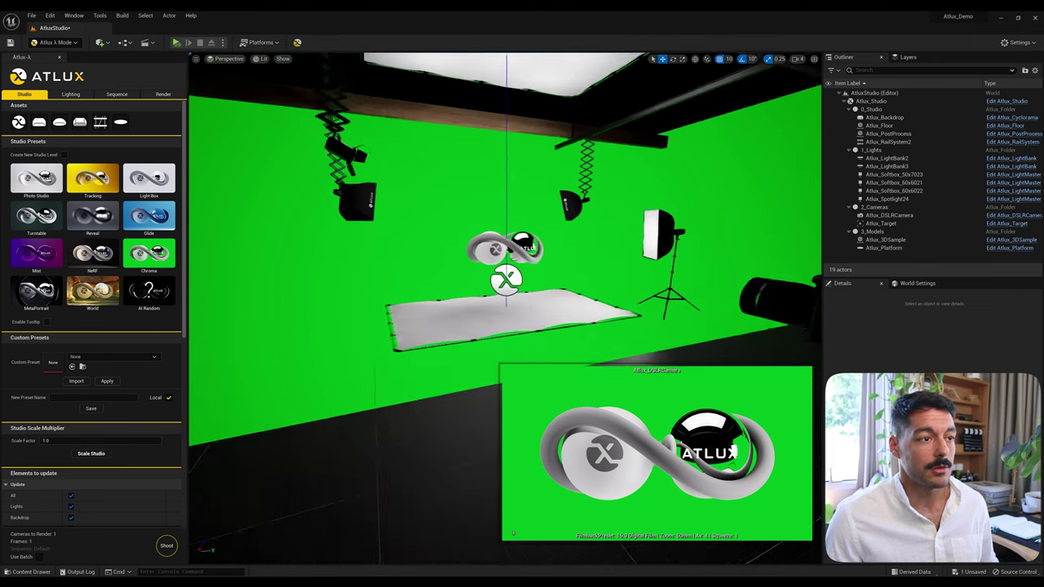
Turn off Unlit on Atlux_Backdrop and view the shaded green backdrop from the front.
click(884, 117)
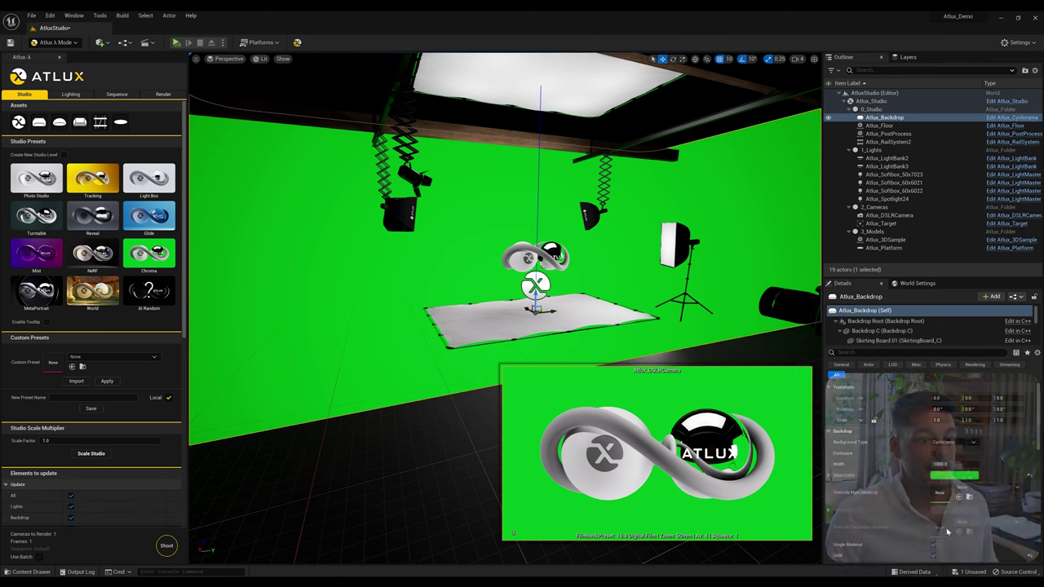
scroll(882, 480, down, 2)
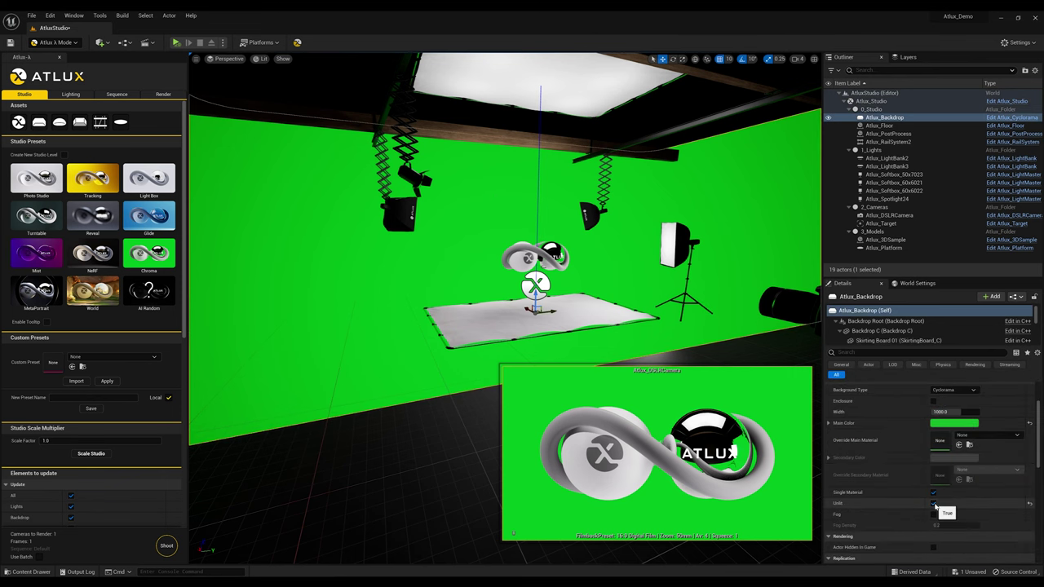
click(934, 504)
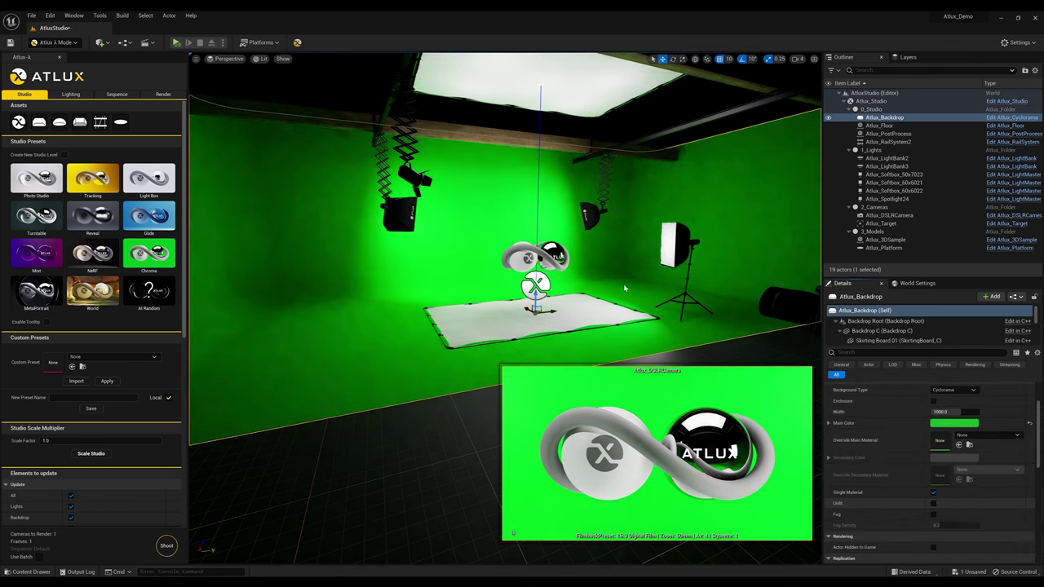
right_drag(624, 288, 518, 261)
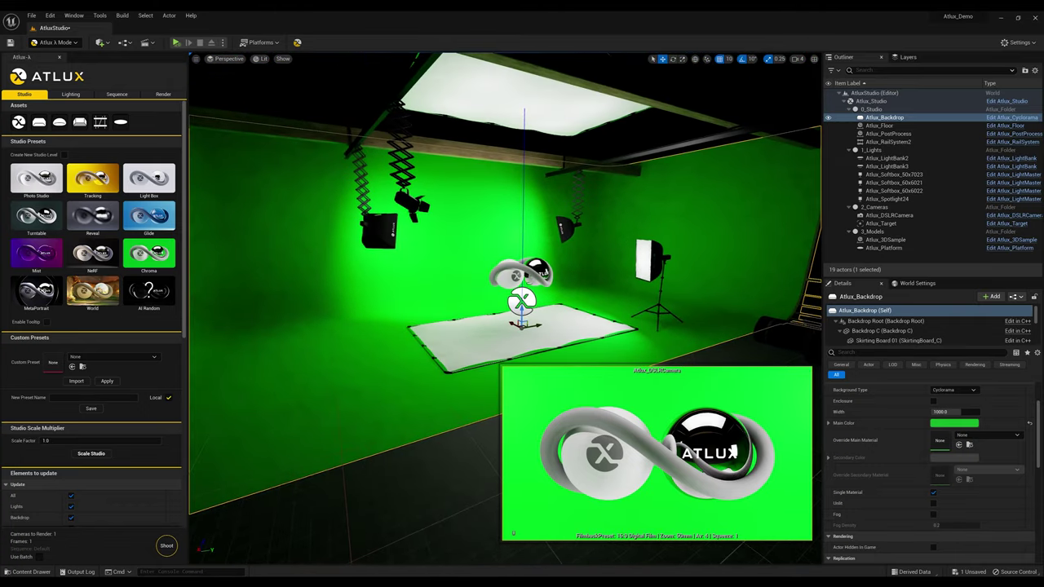
Make the backdrop unlit again, recentre the platform, and apply the MetaPortrait ring-light preset.
click(935, 504)
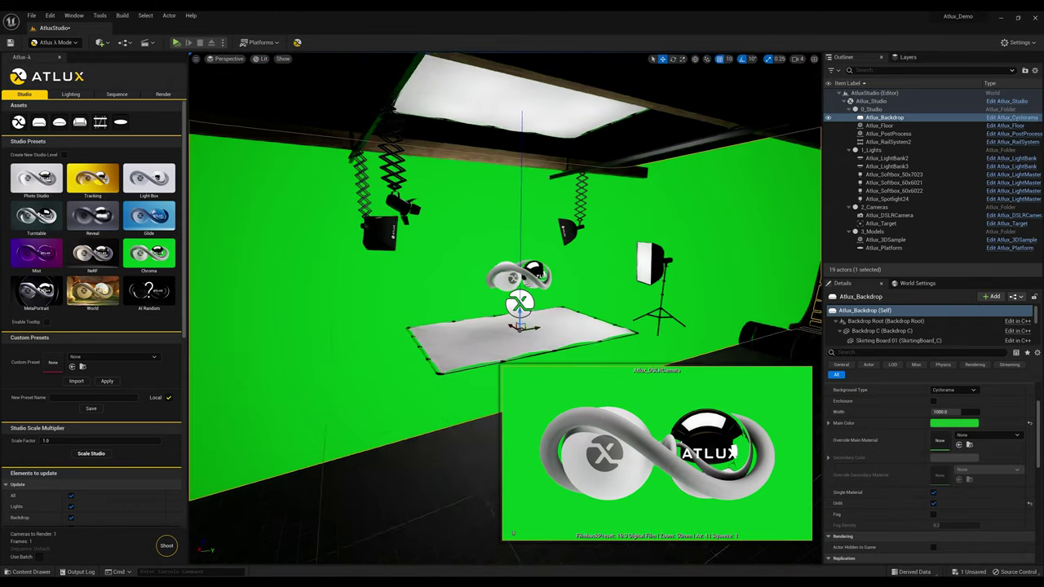
right_drag(571, 286, 565, 287)
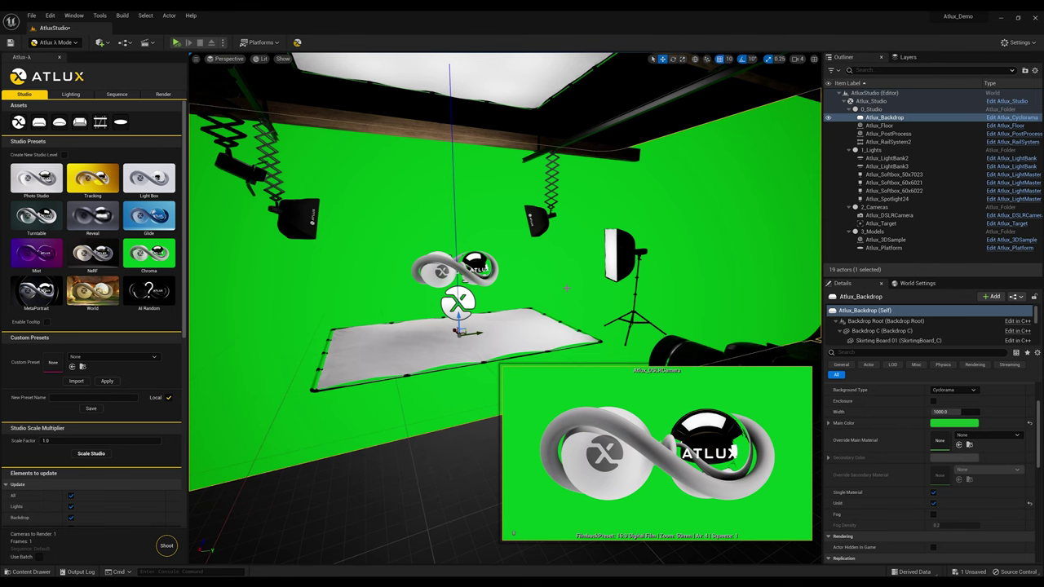
right_drag(565, 287, 555, 281)
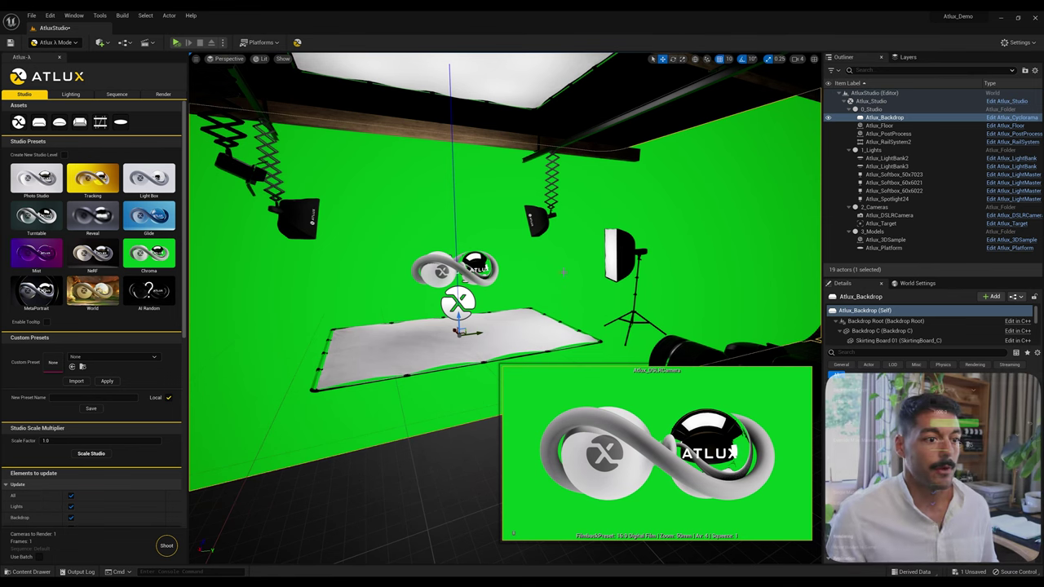
click(36, 290)
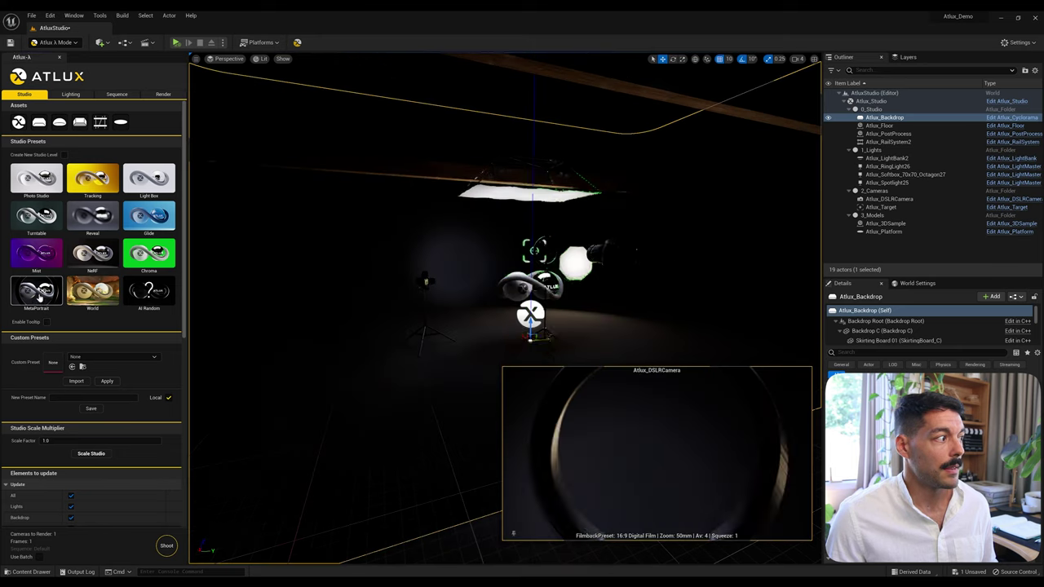
Clear the backdrop selection and select the Atlux_3DSample model on the platform.
click(594, 308)
right_drag(594, 308, 592, 310)
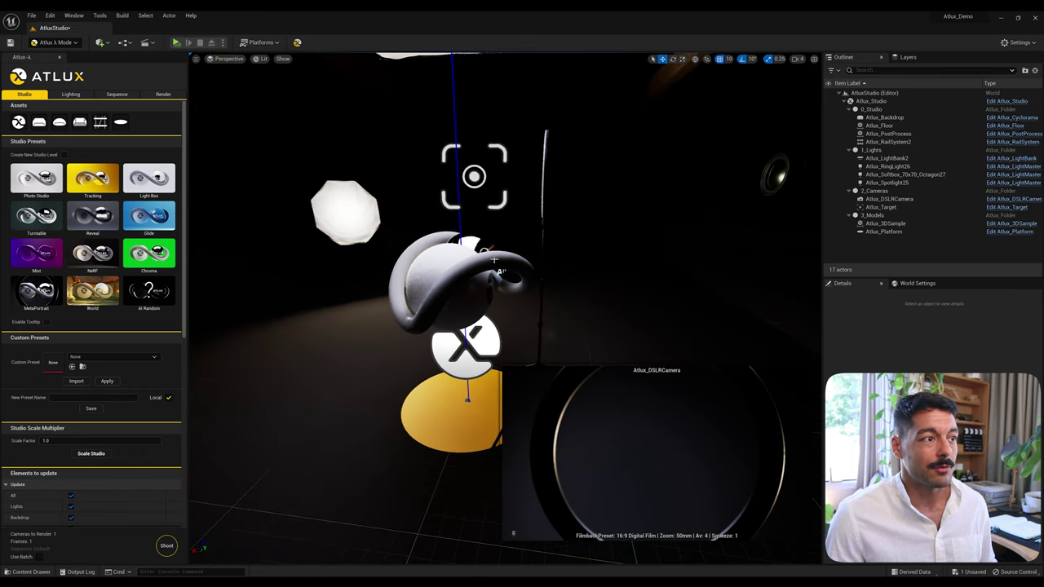
click(490, 269)
scroll(517, 267, down, 5)
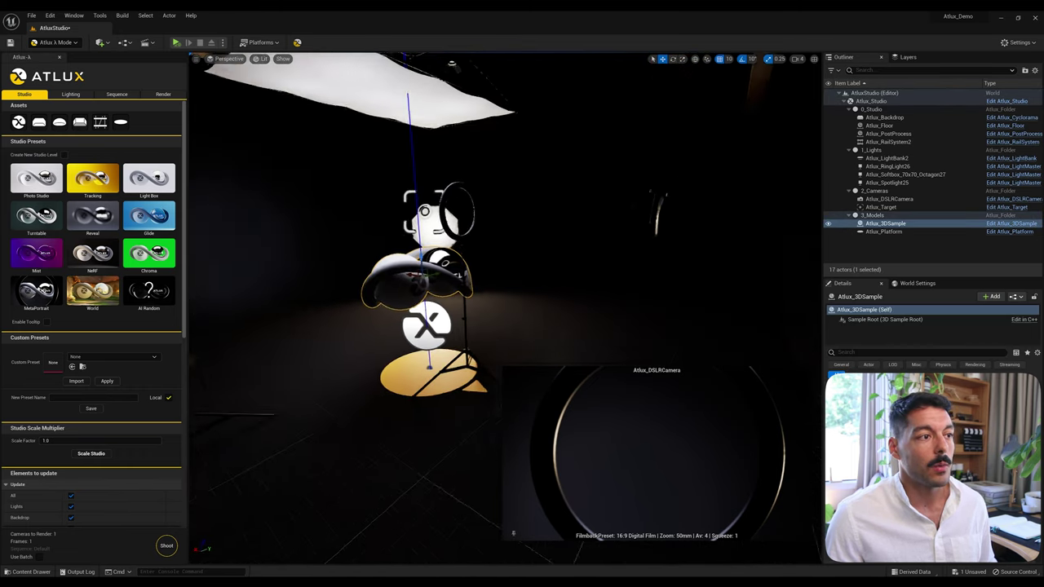
right_drag(518, 267, 485, 268)
Inspect Atlux_RingLight26 and Atlux_Target, then apply the World preset with two area lights.
click(554, 229)
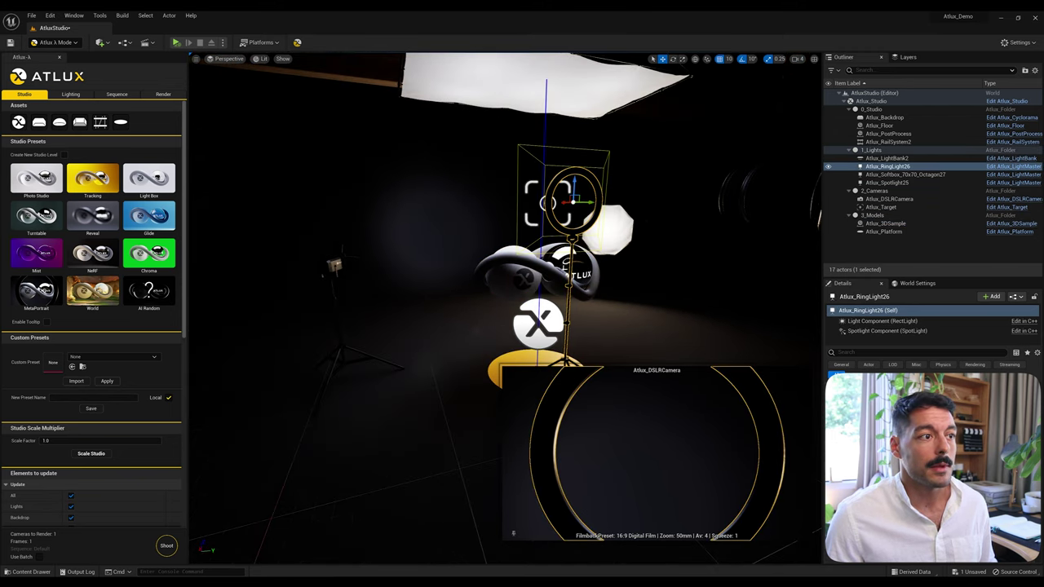
alt+drag(562, 268, 497, 314)
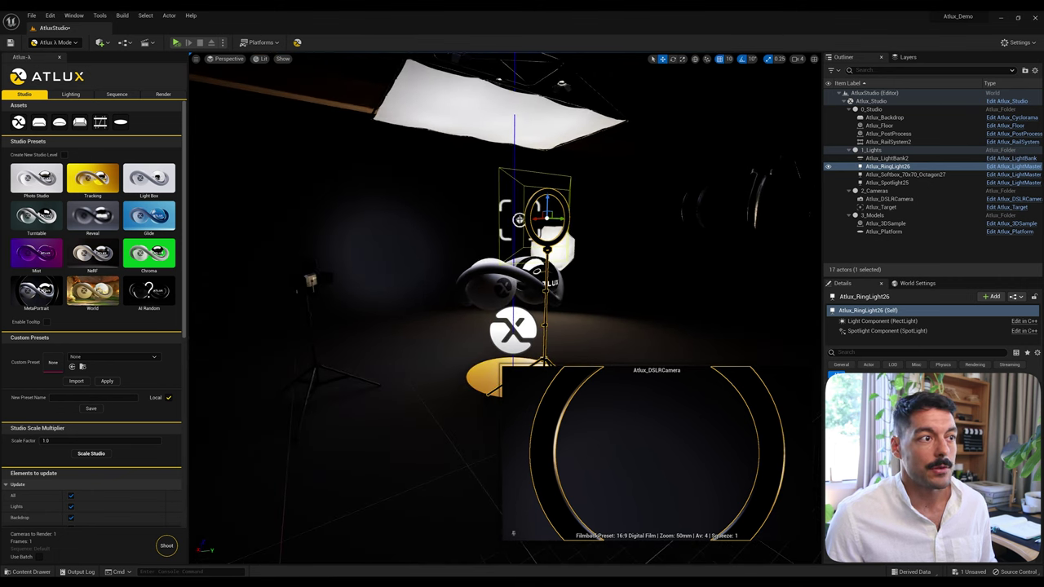
click(520, 218)
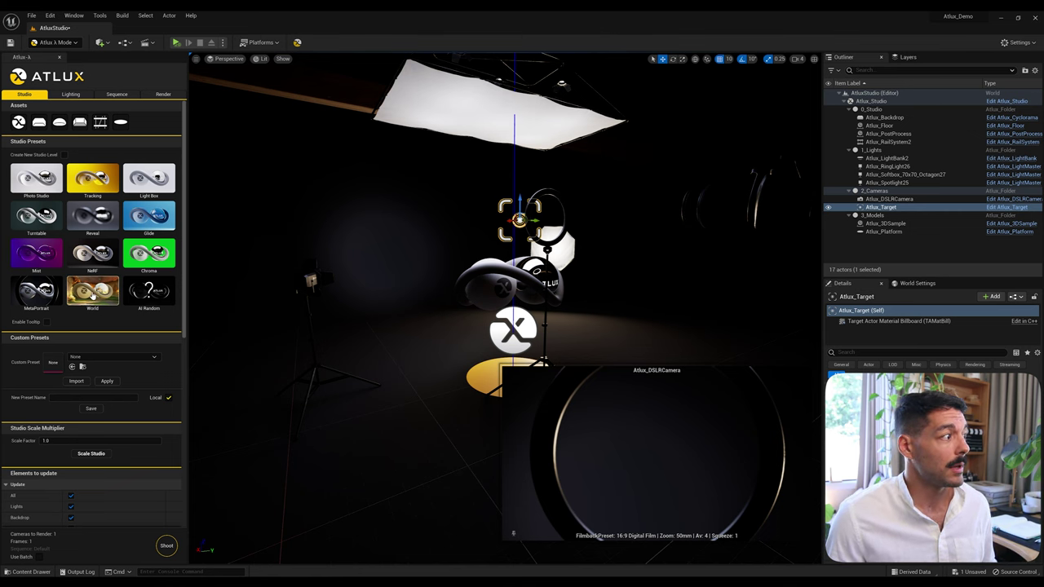
click(93, 296)
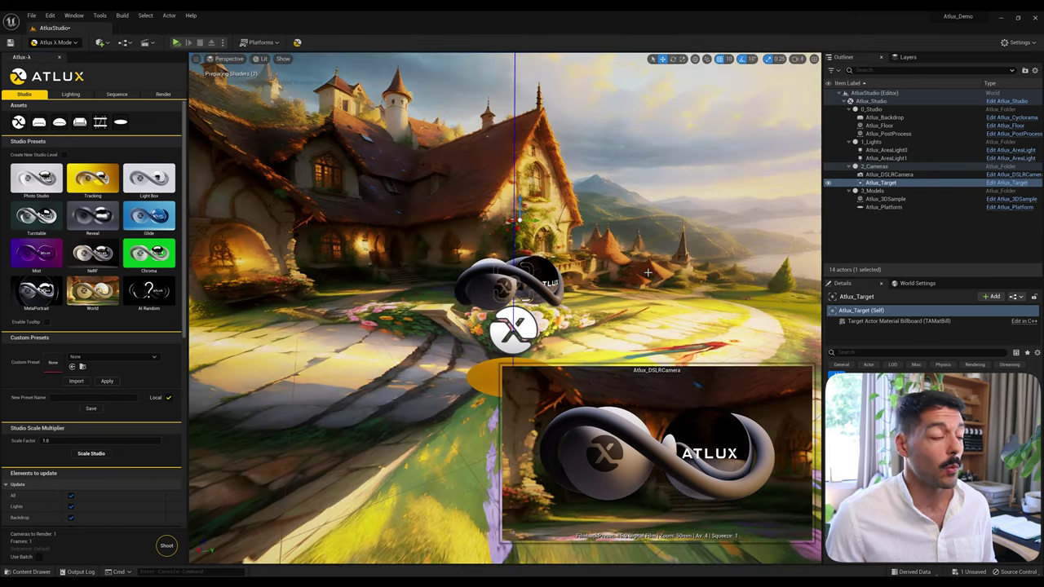
Apply the painted village World dome backdrop, look around inside it, and select Atlux_Backdrop.
click(648, 272)
alt+drag(647, 272, 678, 279)
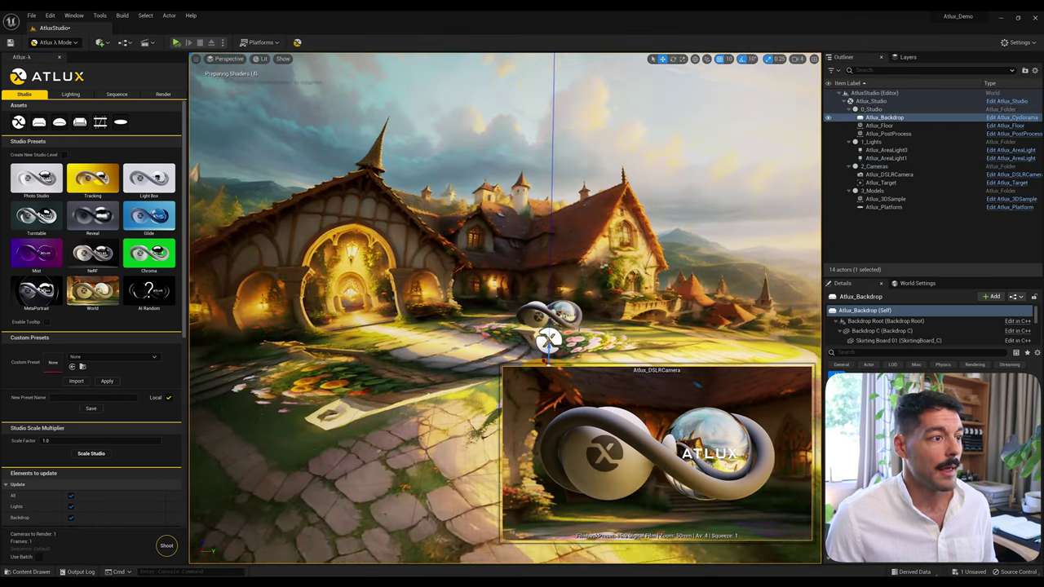
scroll(366, 249, down, 10)
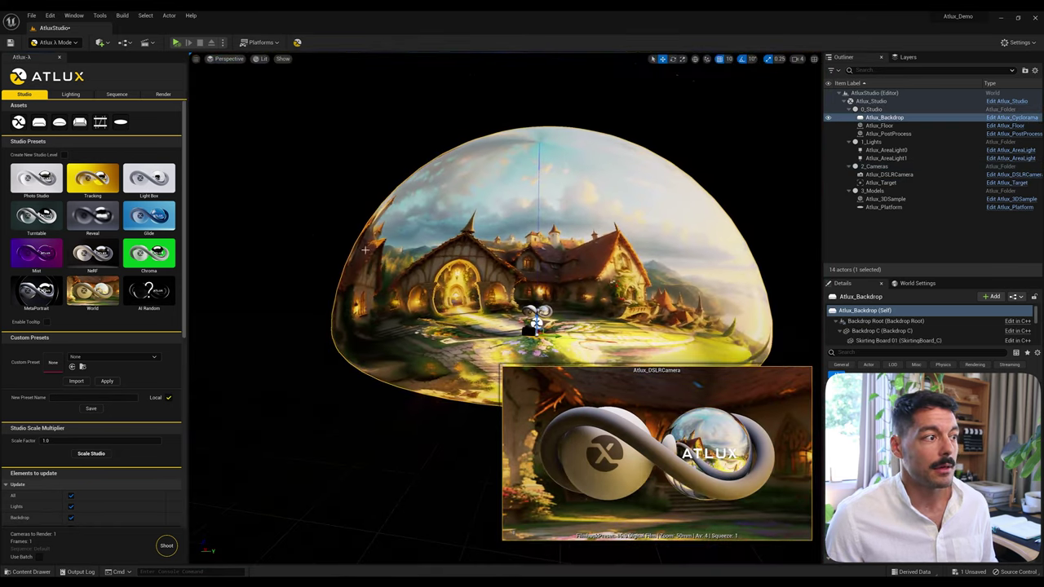
click(310, 234)
scroll(504, 308, up, 10)
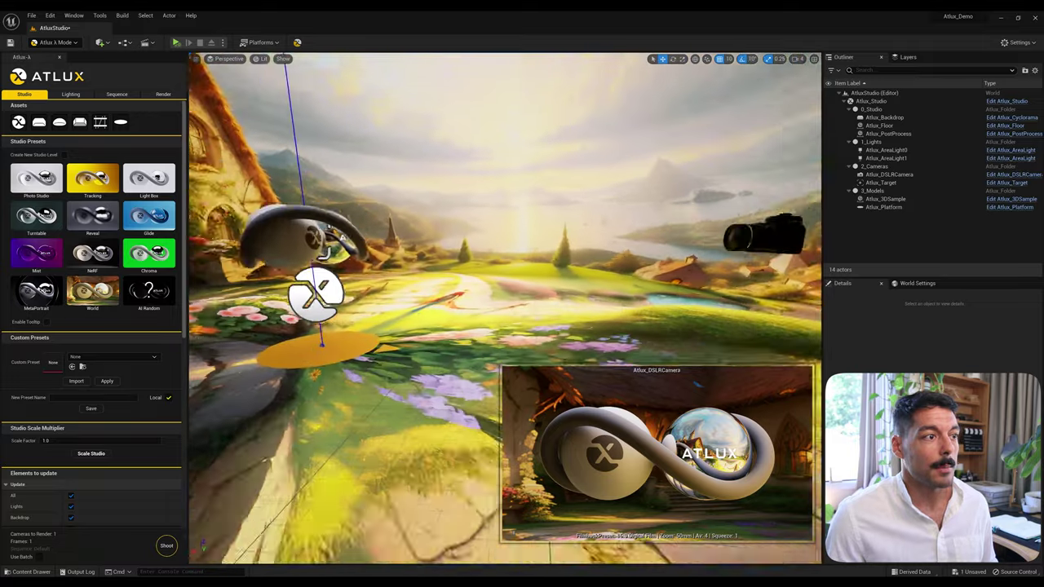
right_drag(504, 308, 586, 164)
click(586, 165)
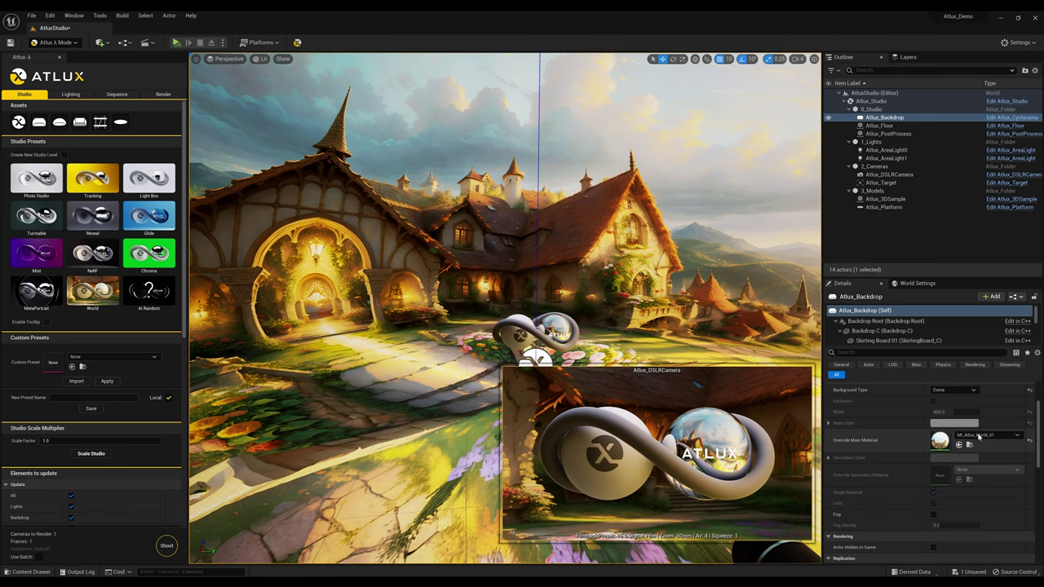
Open MI_Atlux_World_01 from Override Main Material, enable its Texture parameter, and open the picker.
double_click(939, 442)
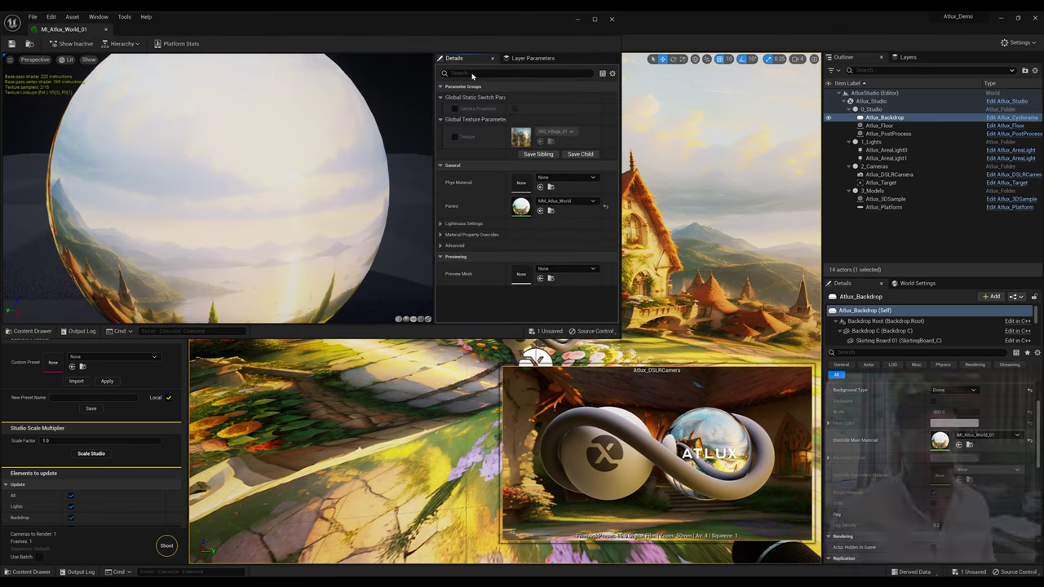
drag(399, 46, 429, 120)
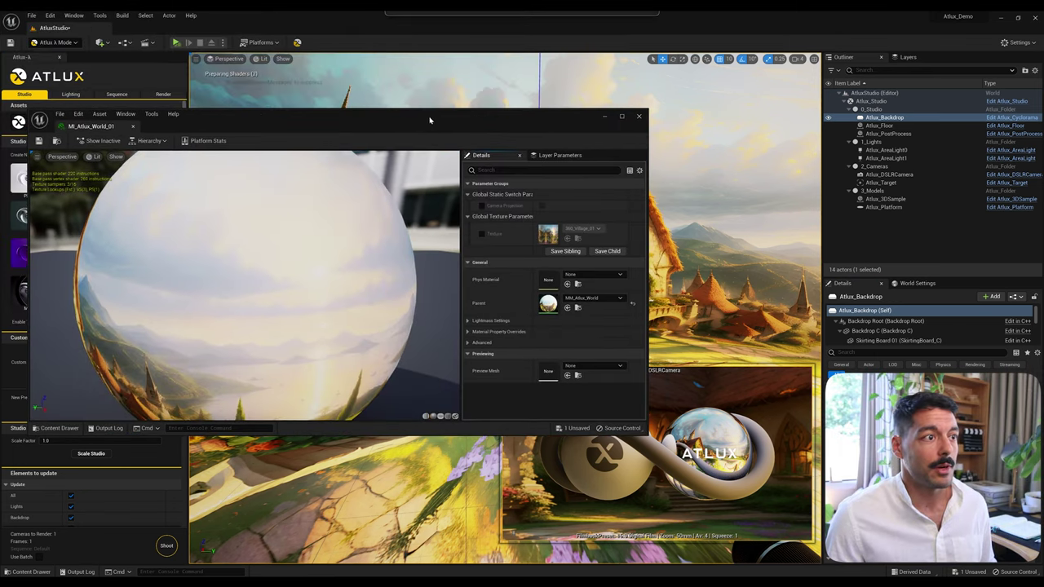
click(482, 235)
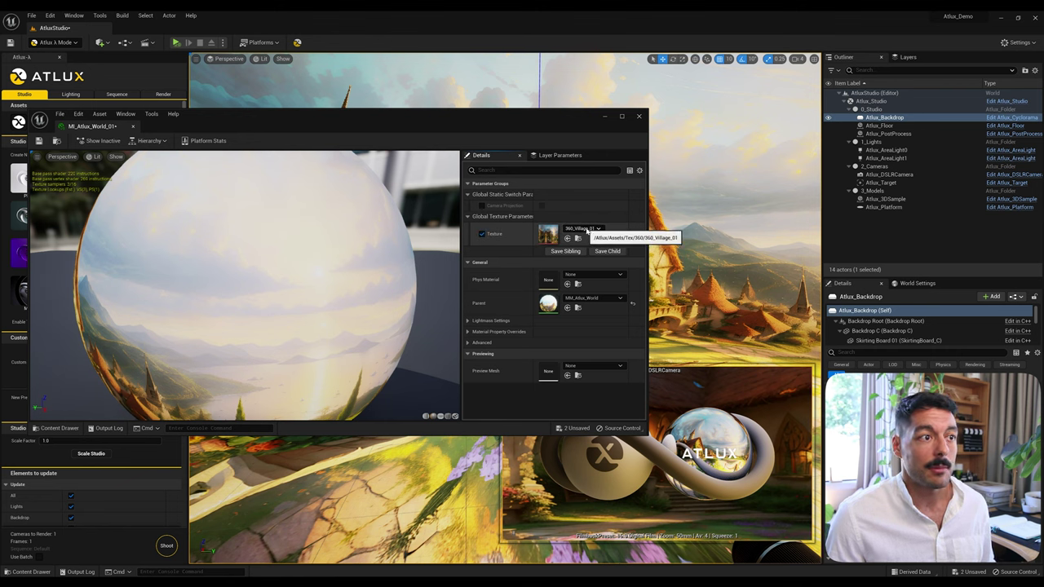
click(584, 229)
click(585, 231)
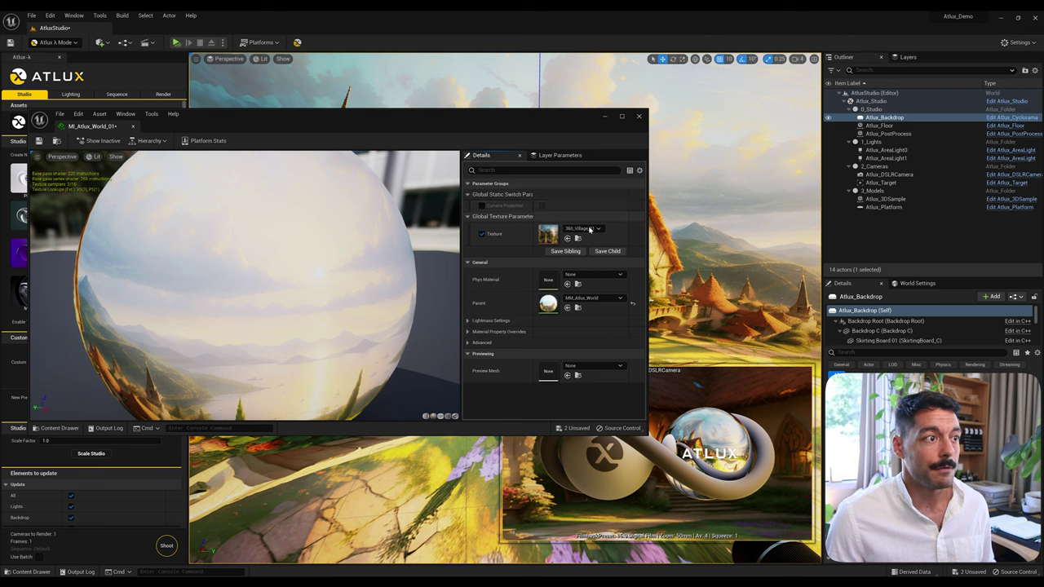
click(581, 230)
Show plugin content, search '360_', and choose the 360_SciFi_02 texture for the dome.
click(677, 295)
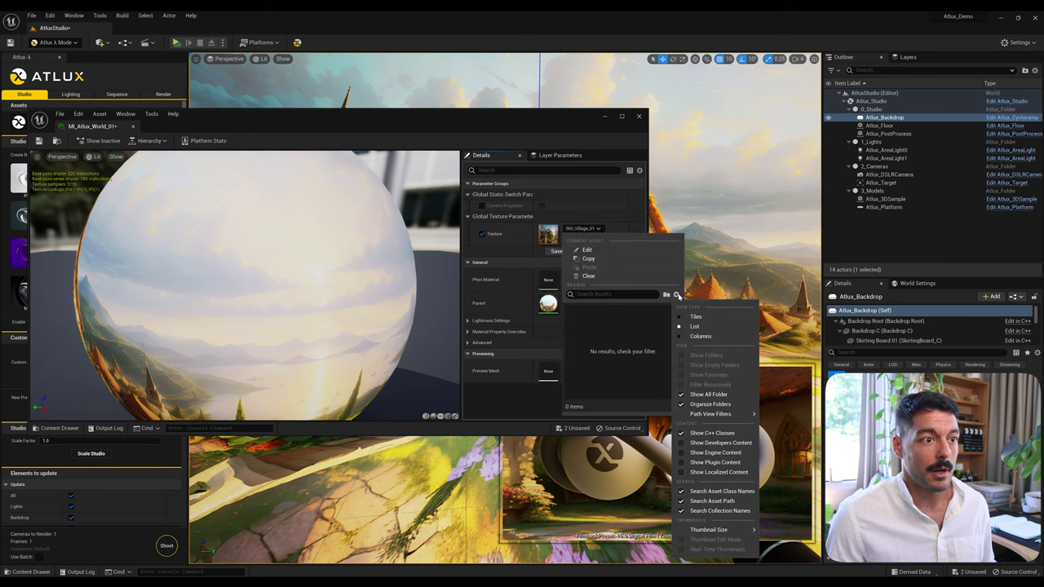
click(697, 462)
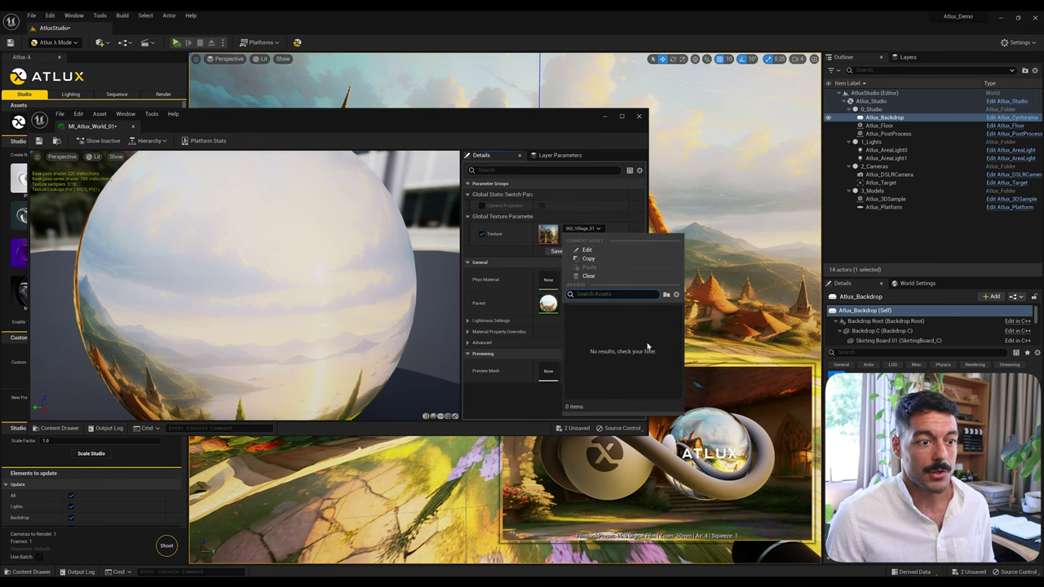
text(360_)
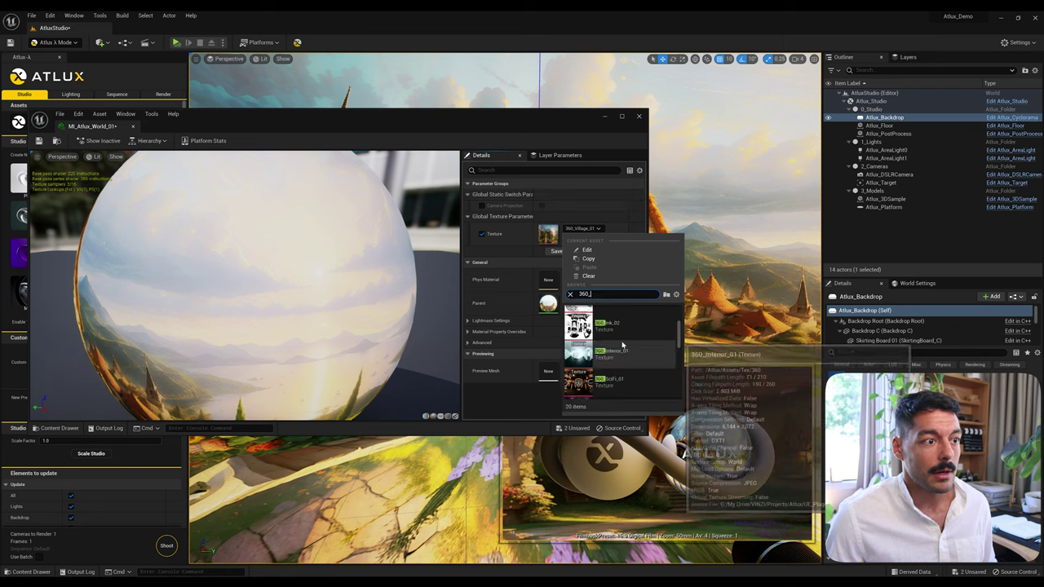
scroll(618, 373, down, 1)
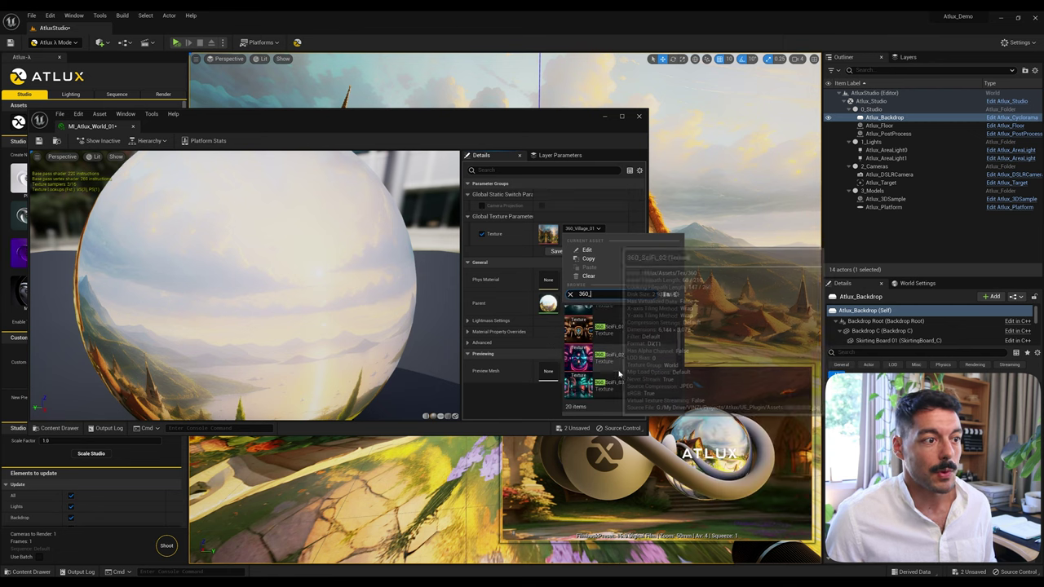
click(613, 359)
drag(454, 113, 507, 404)
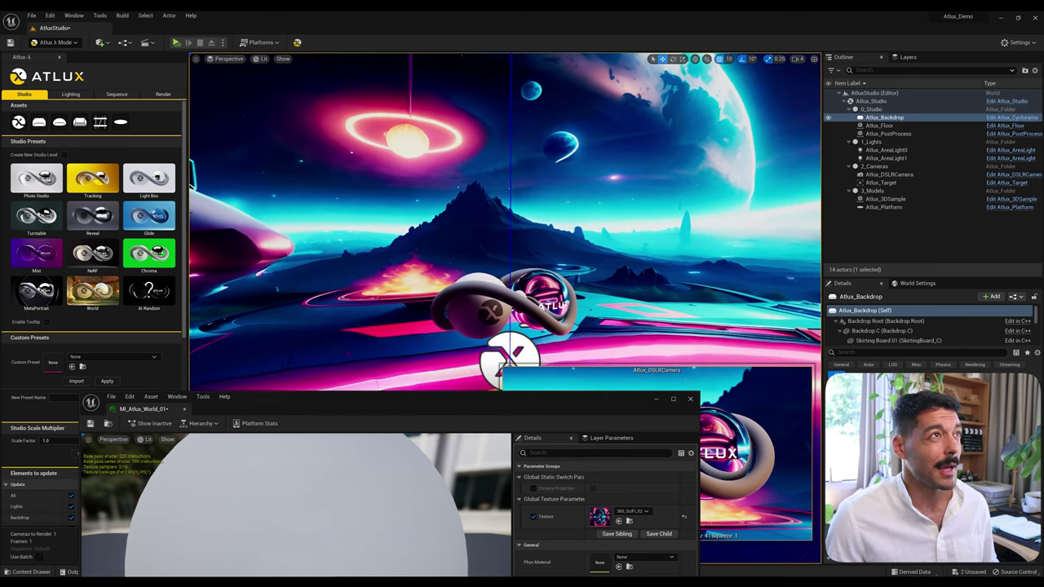
drag(409, 408, 424, 195)
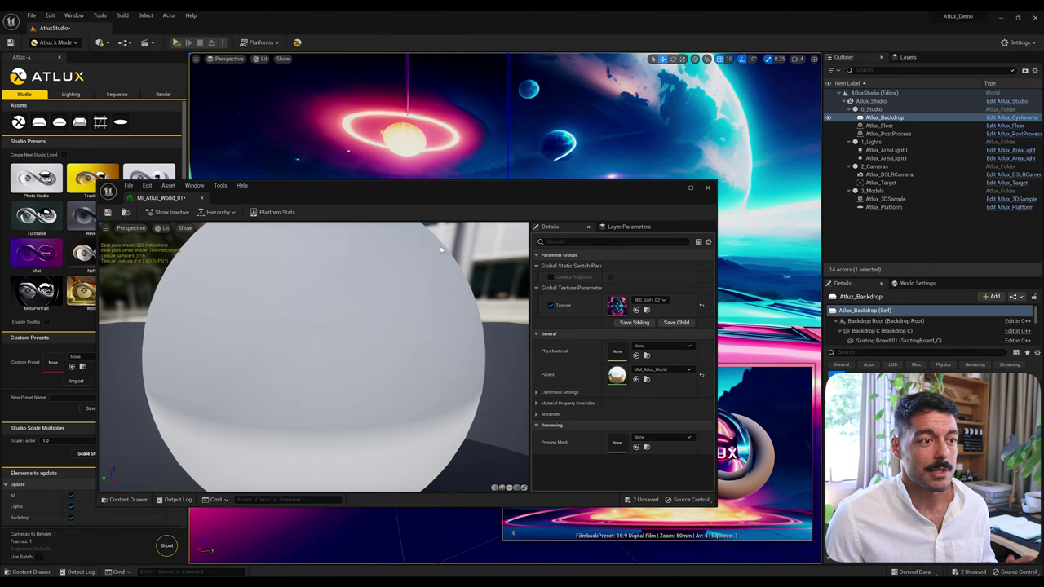
Enable Camera Projection on the material and fly through the sci-fi scene.
click(551, 277)
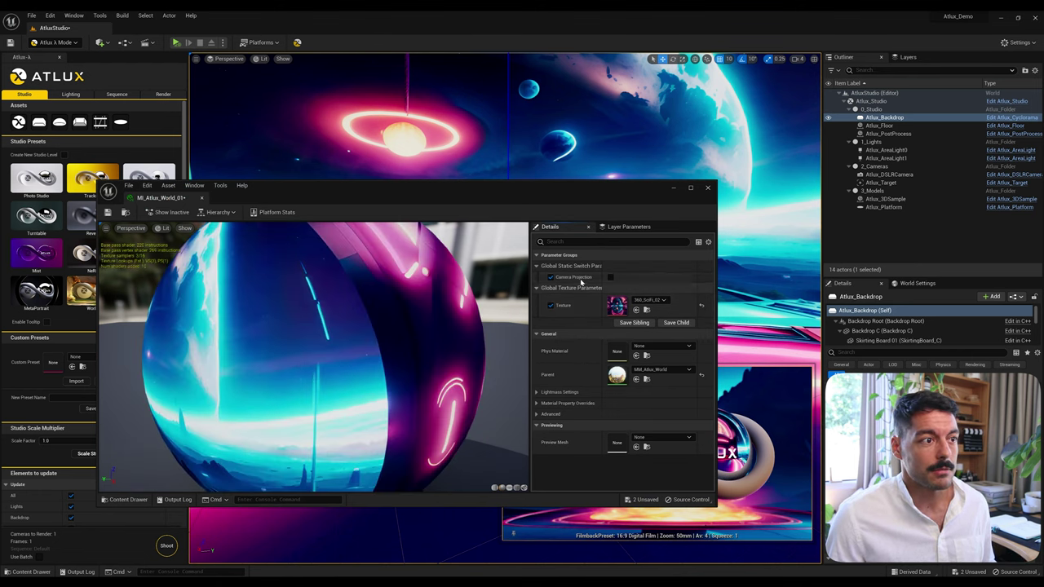
click(611, 278)
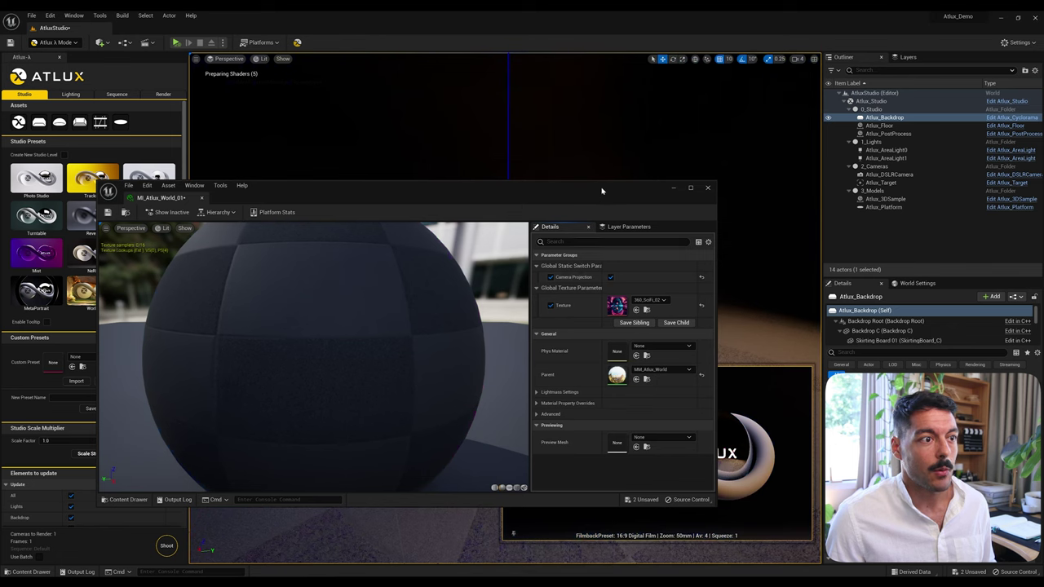
drag(602, 191, 563, 460)
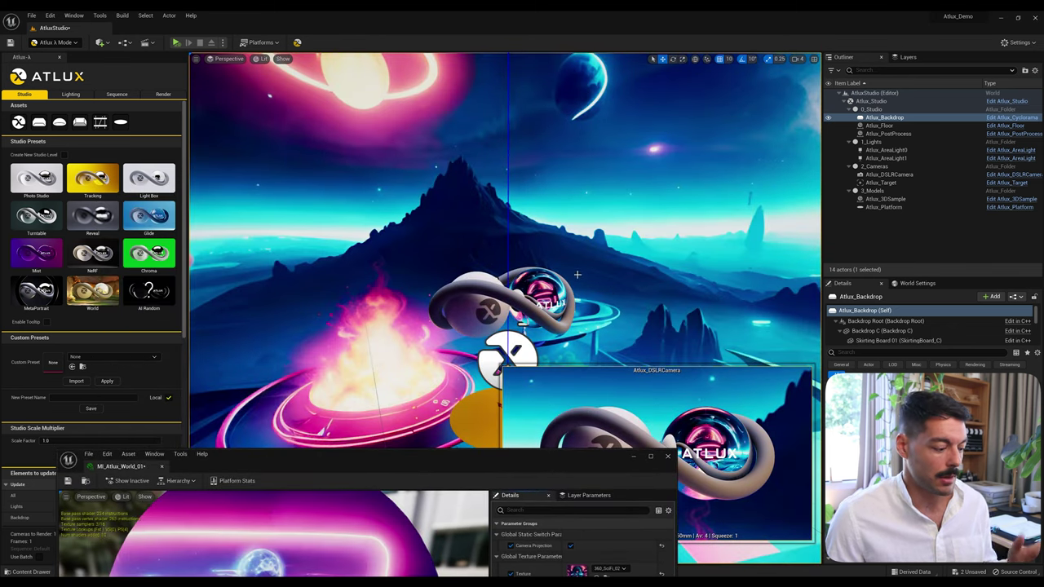
right_drag(577, 275, 561, 262)
drag(366, 457, 421, 185)
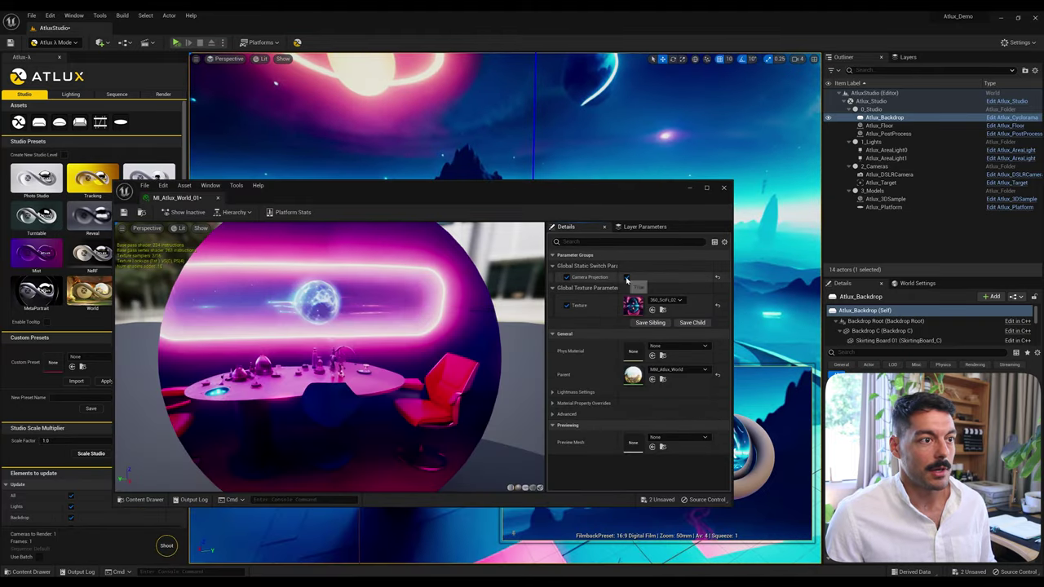
Turn Camera Projection off, reset Texture to 360_Village_01, uncheck its override, and save.
click(627, 278)
click(717, 305)
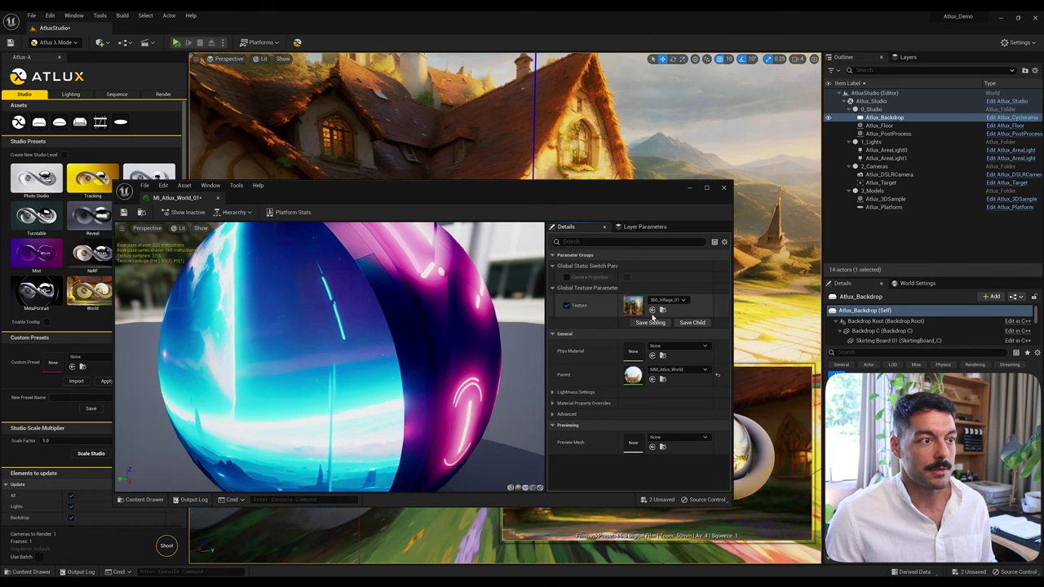
click(566, 305)
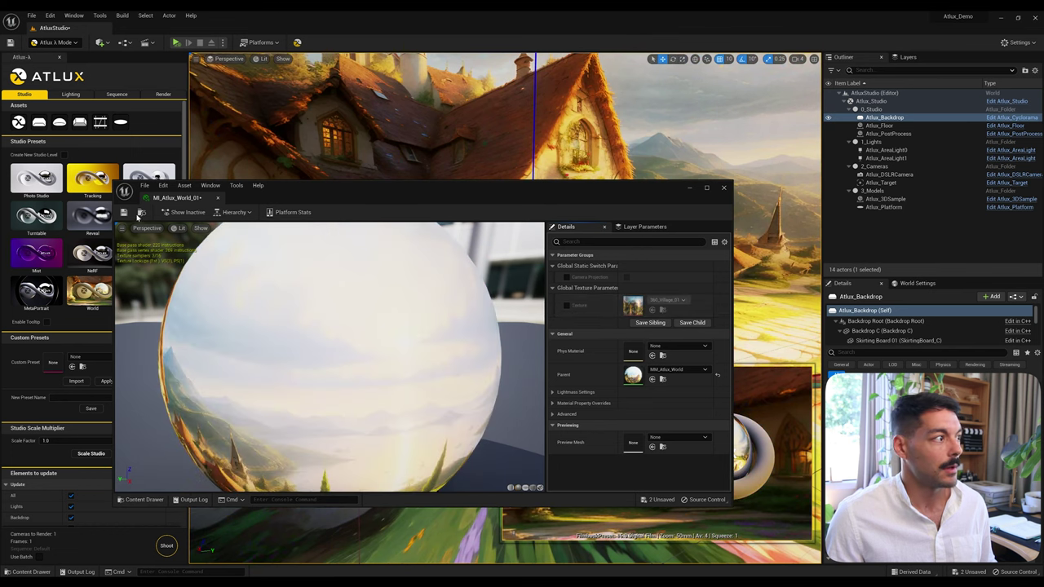
click(123, 213)
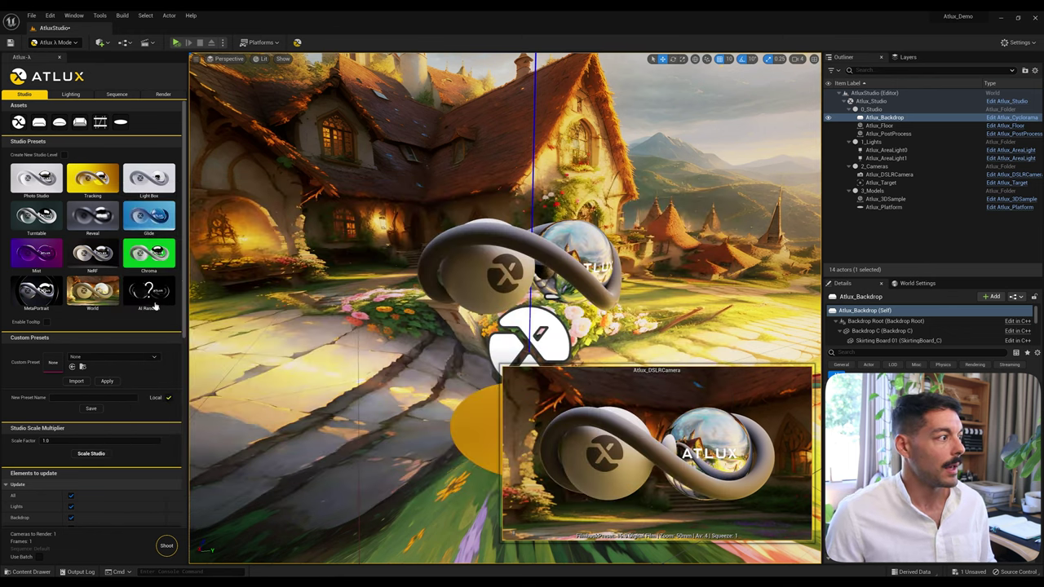
Roll the AI Random preset repeatedly until a bright white studio with softboxes and light banks appears.
click(154, 301)
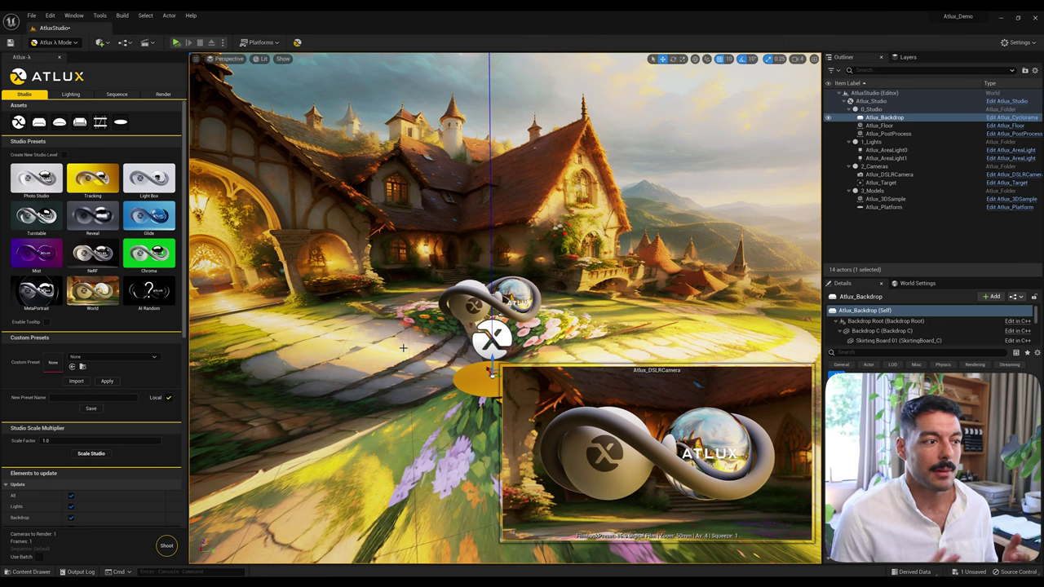
click(158, 298)
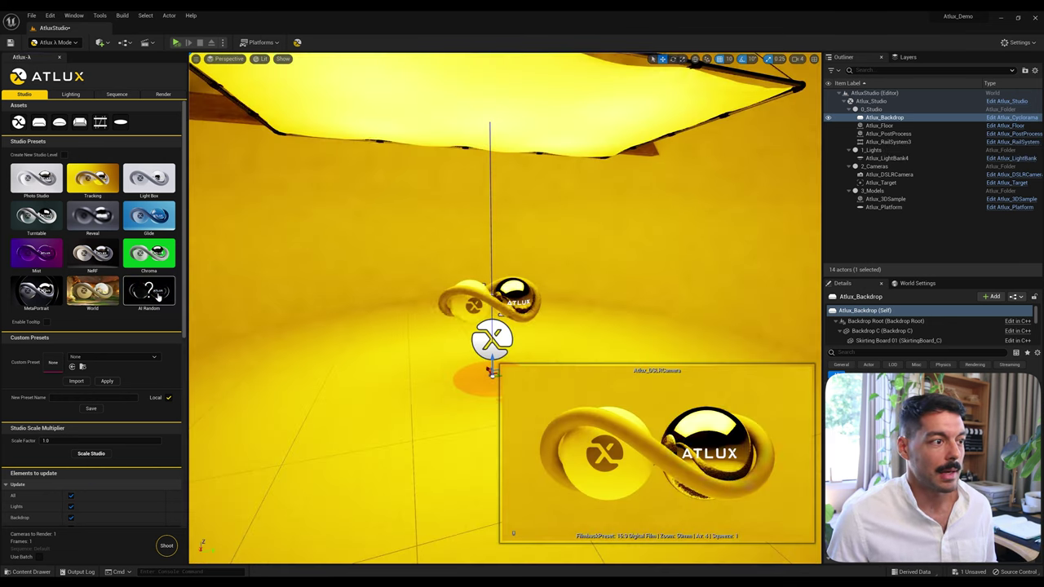
right_drag(669, 312, 683, 356)
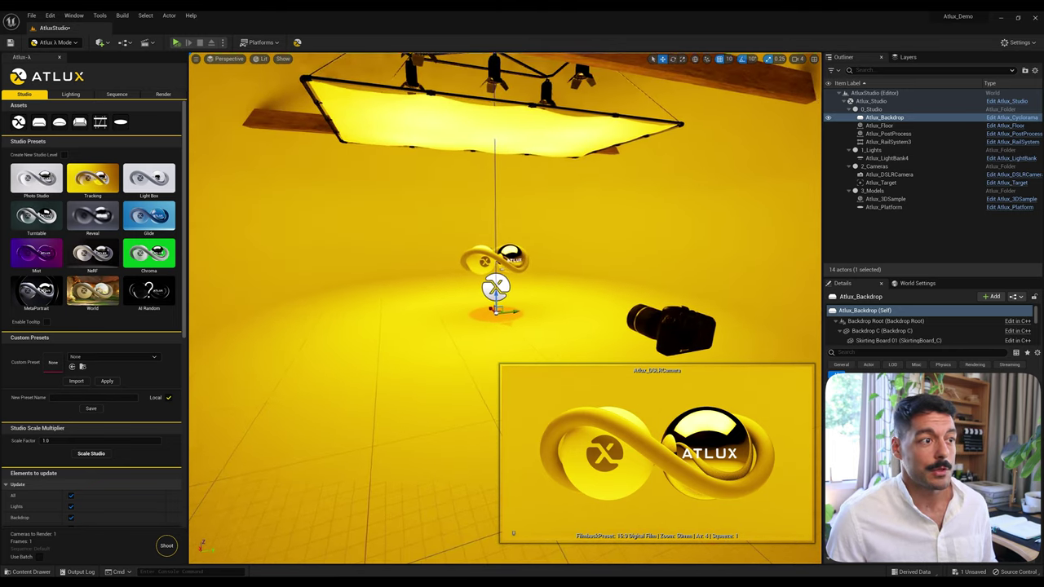
click(155, 300)
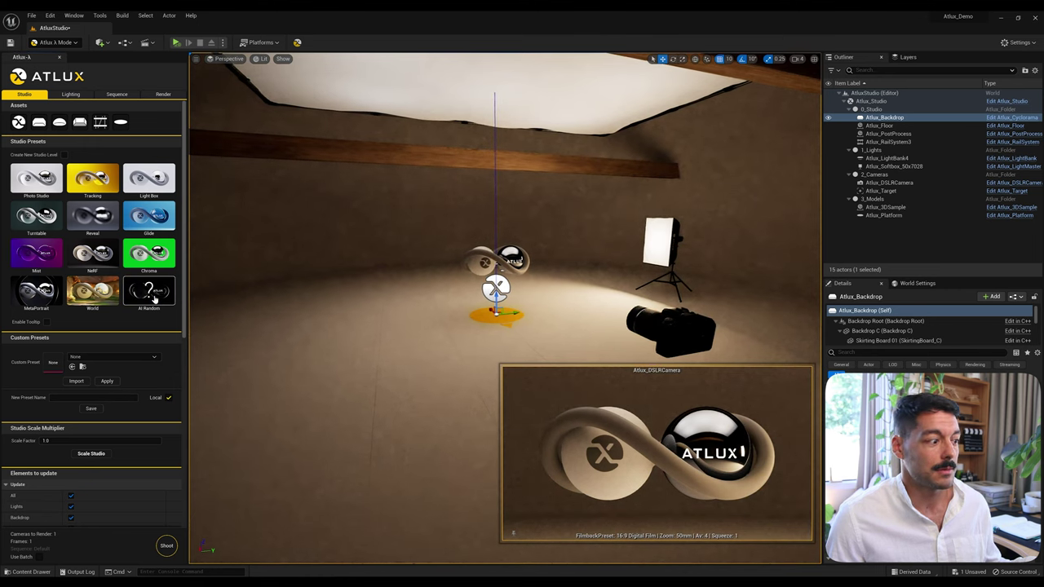
click(155, 300)
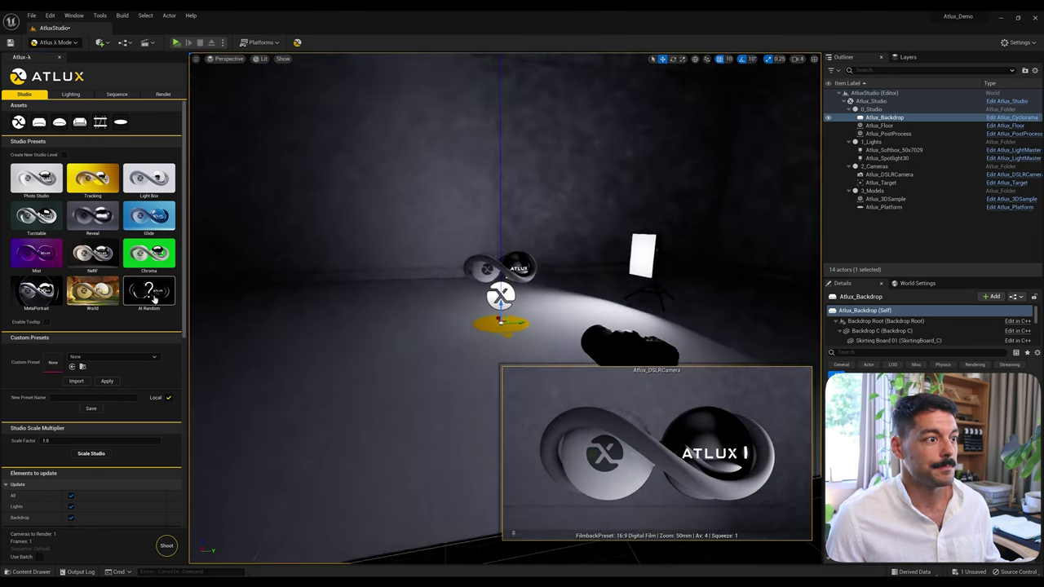
click(155, 300)
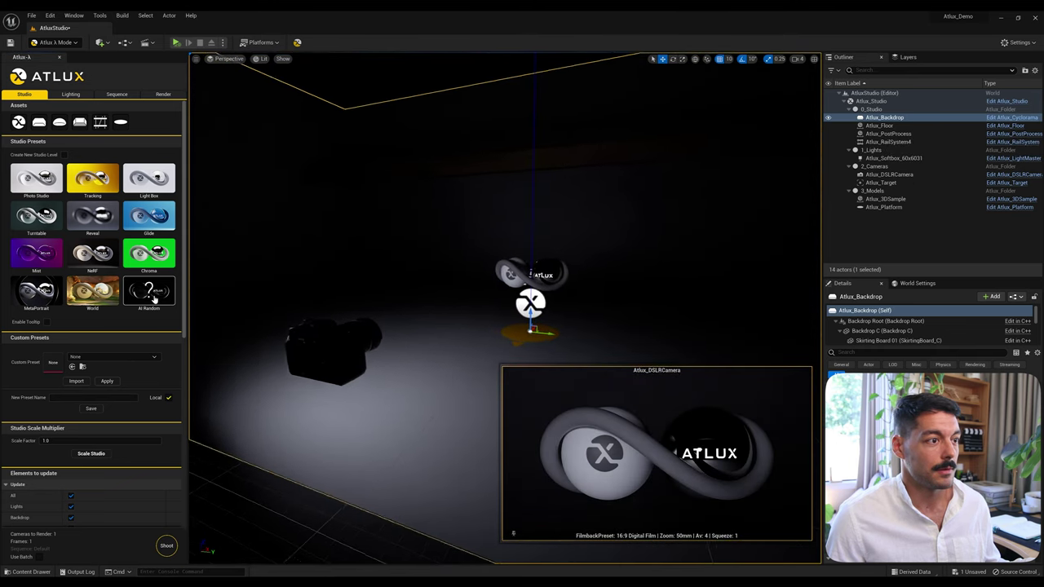
click(155, 301)
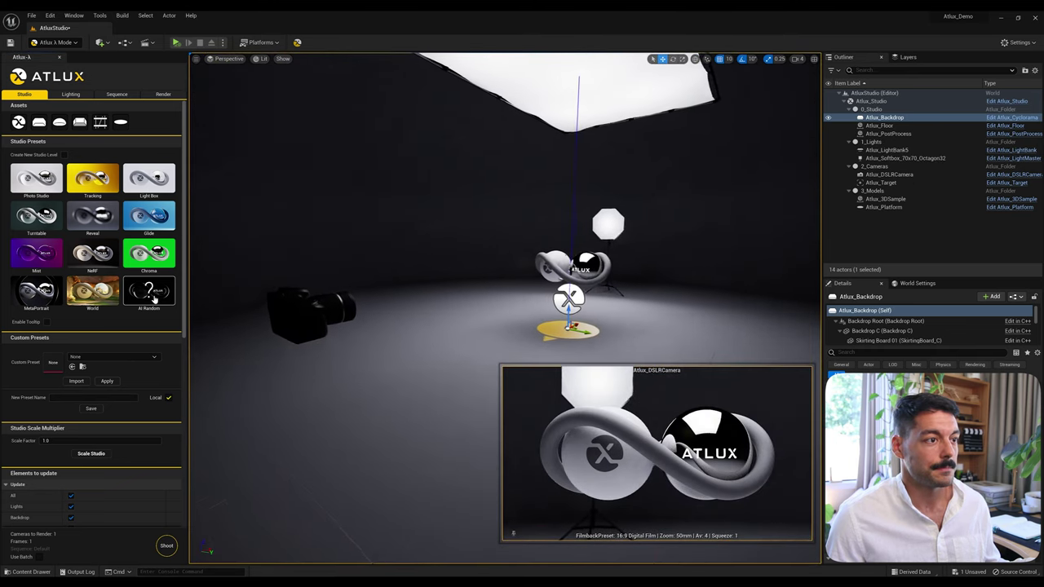
click(154, 299)
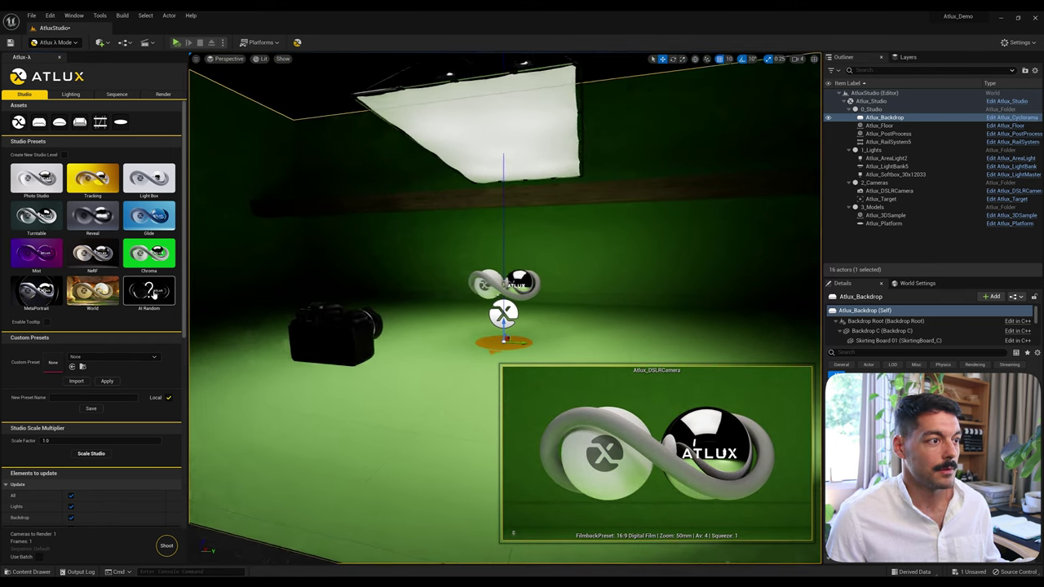
click(154, 299)
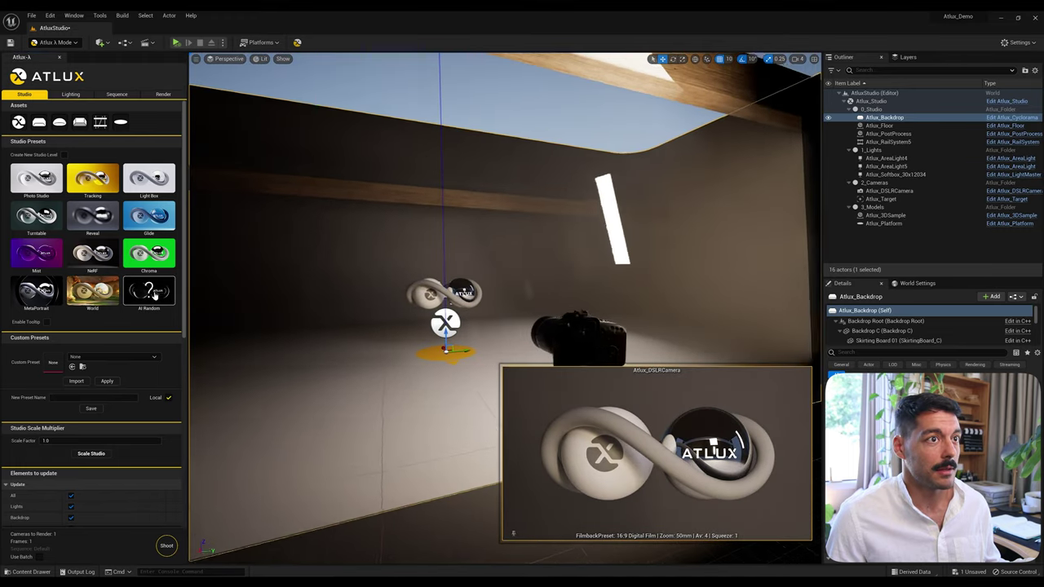
click(154, 296)
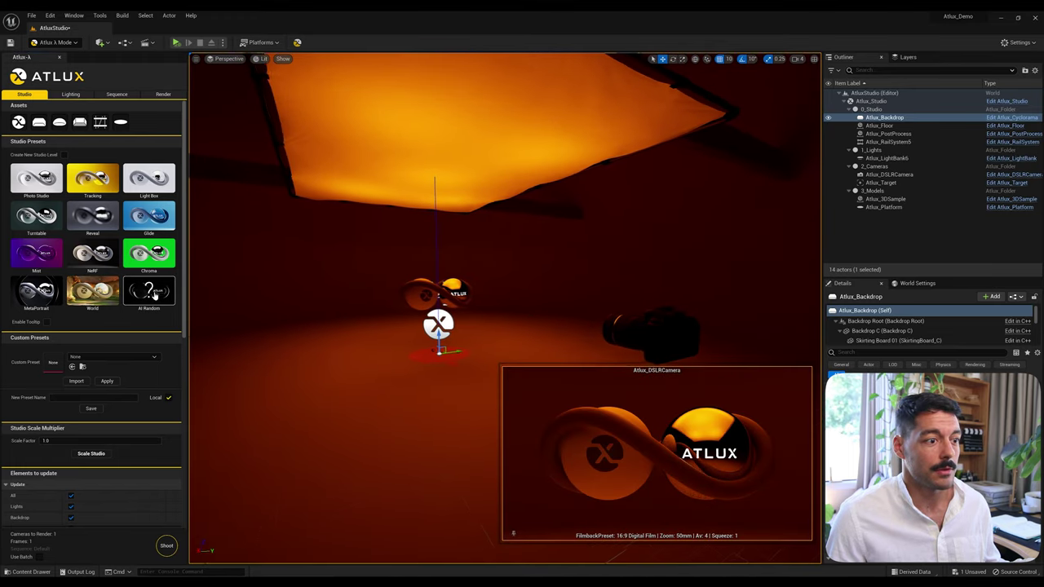
click(155, 296)
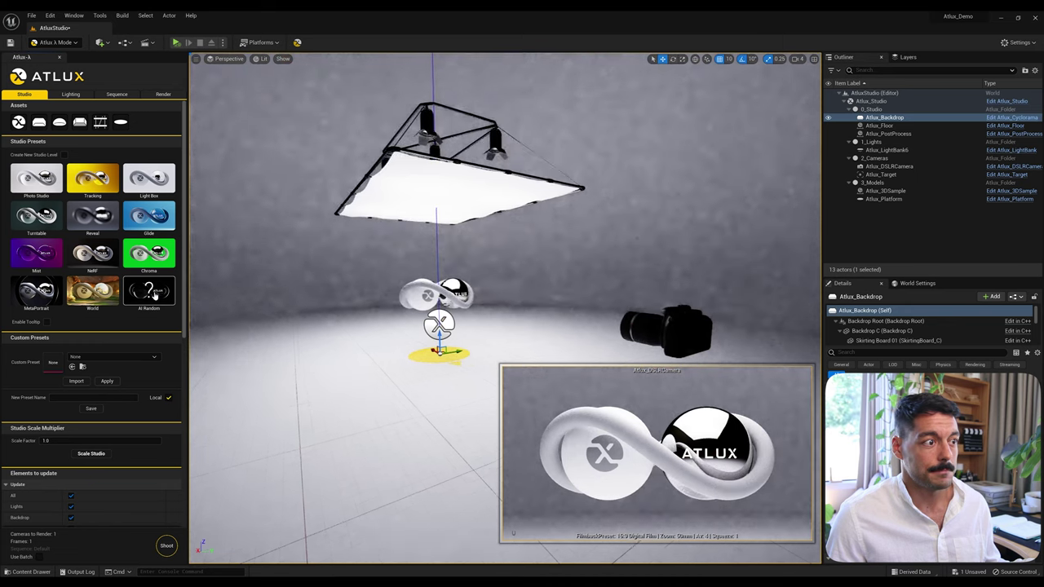
click(154, 296)
click(154, 296)
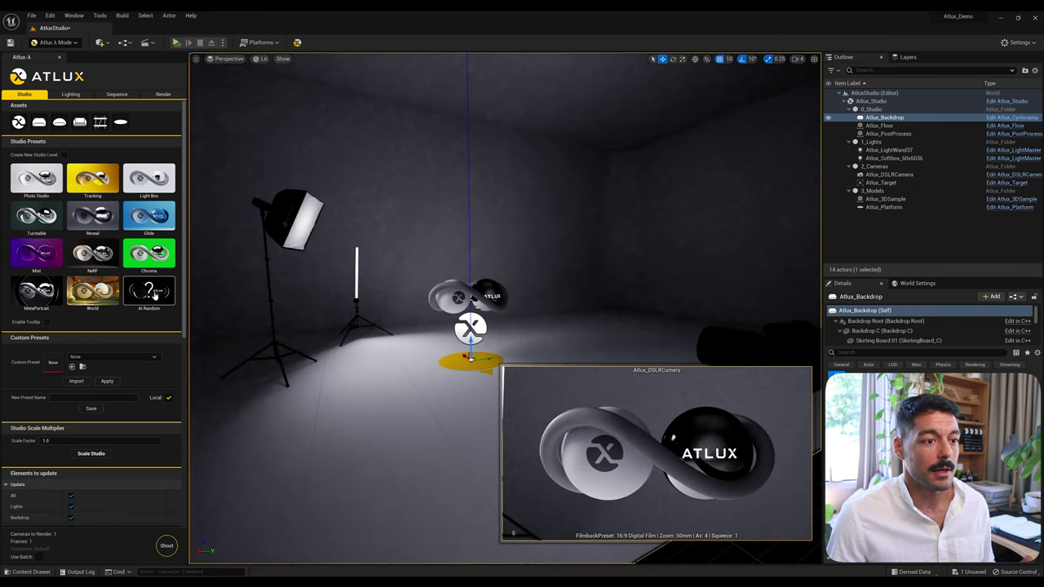
click(154, 296)
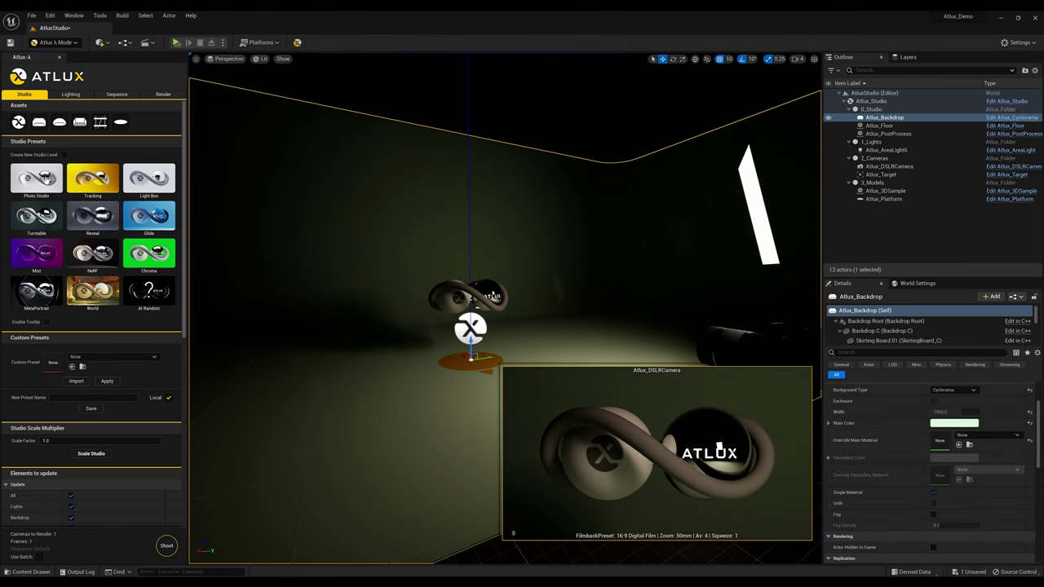
click(36, 178)
scroll(130, 322, down, 3)
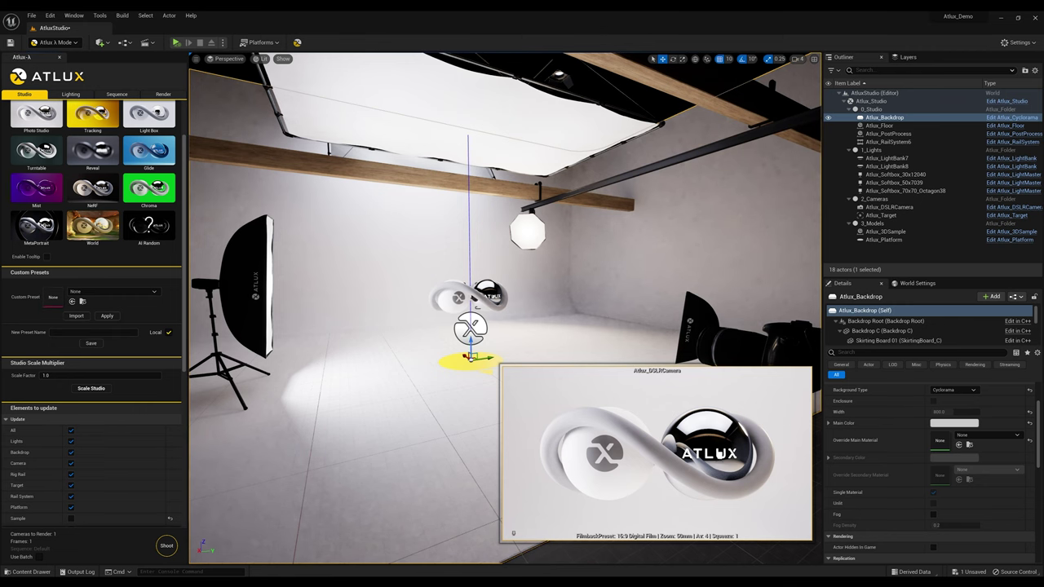
Set Atlux_Backdrop's main colour to mid grey (0.288), then reselect the softbox on the stand.
click(260, 286)
right_drag(410, 299, 458, 260)
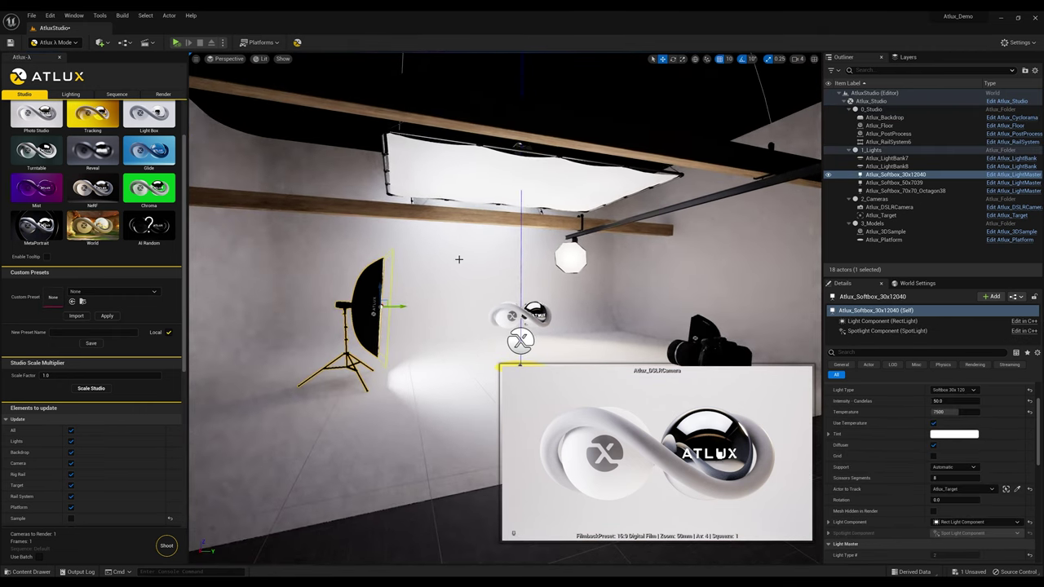
click(458, 259)
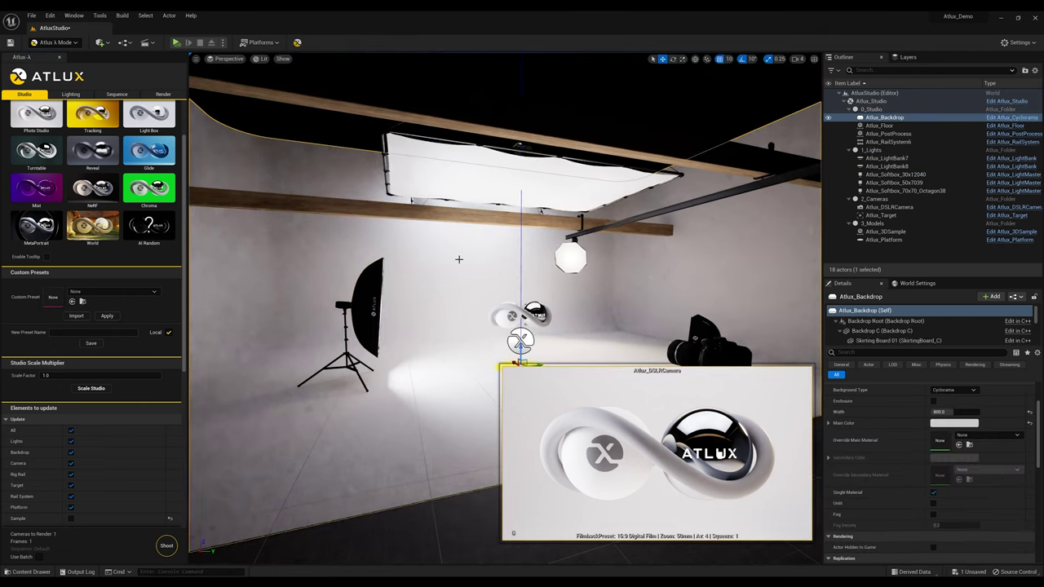
click(943, 426)
click(884, 446)
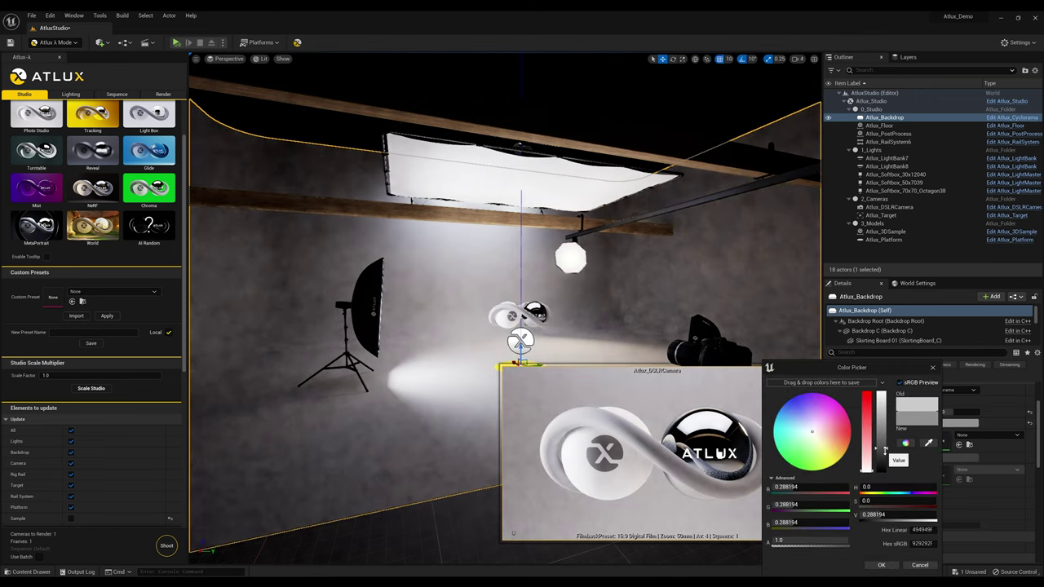
click(881, 565)
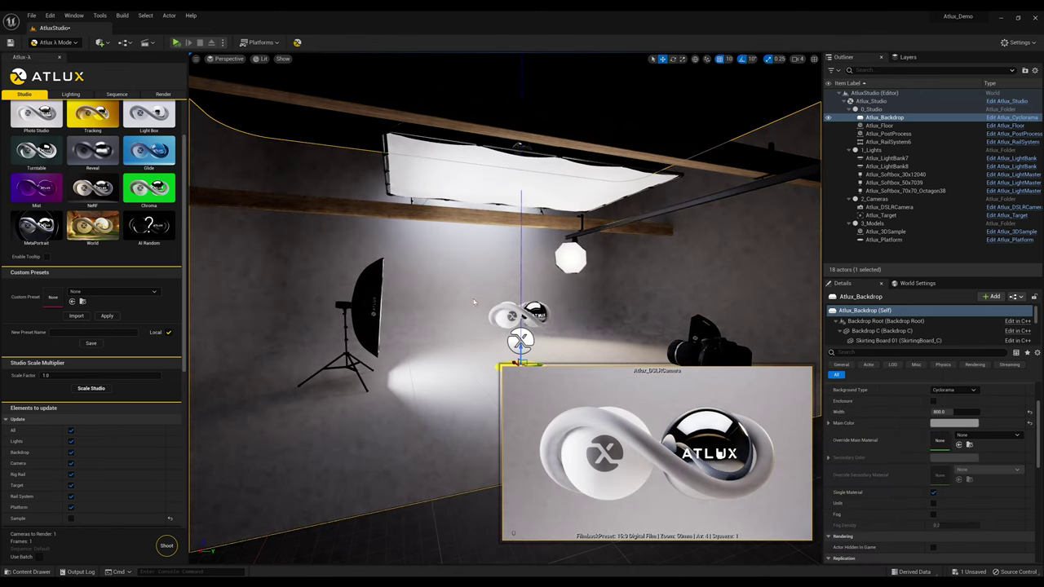
click(356, 305)
alt+drag(356, 305, 204, 292)
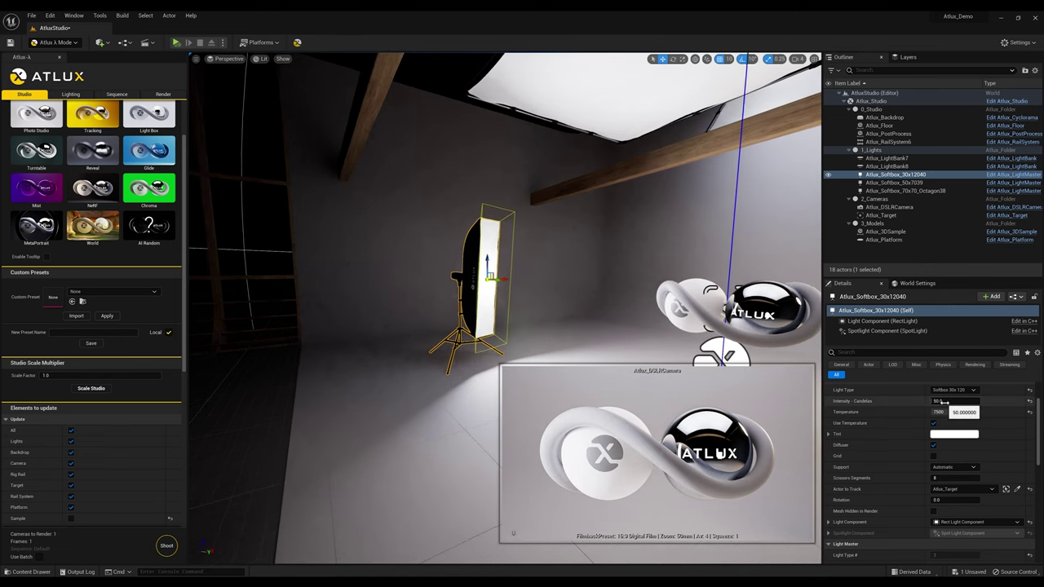
Raise the softbox intensity to about 375 and change its light type to Softbox 50x70.
drag(938, 400, 930, 412)
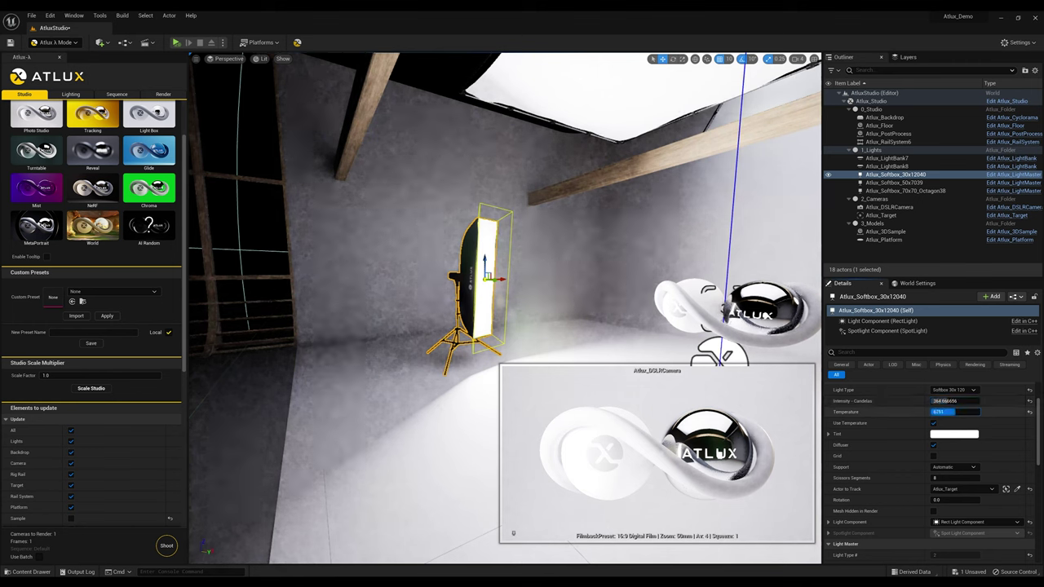
click(954, 390)
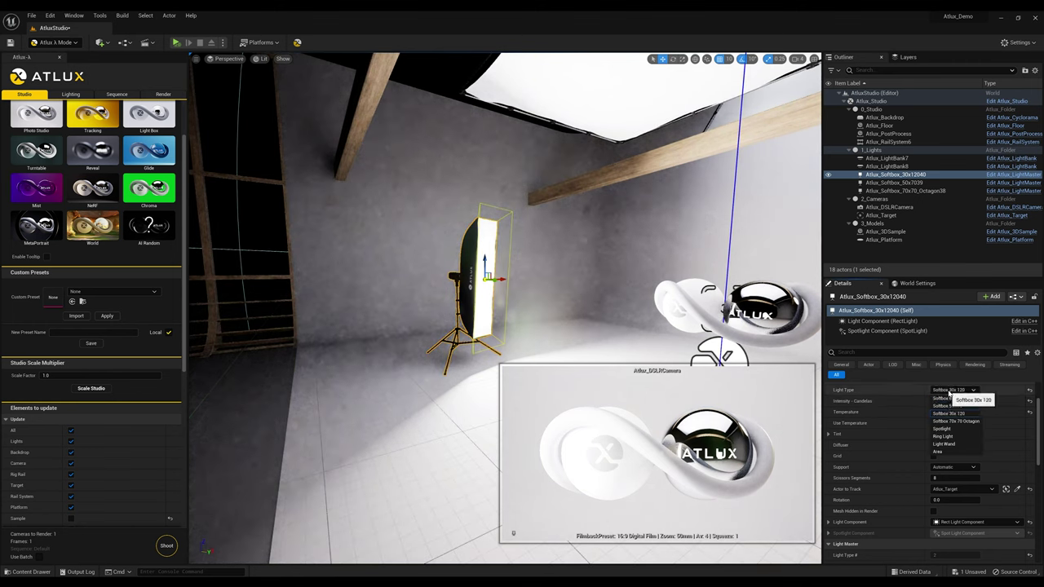
click(949, 406)
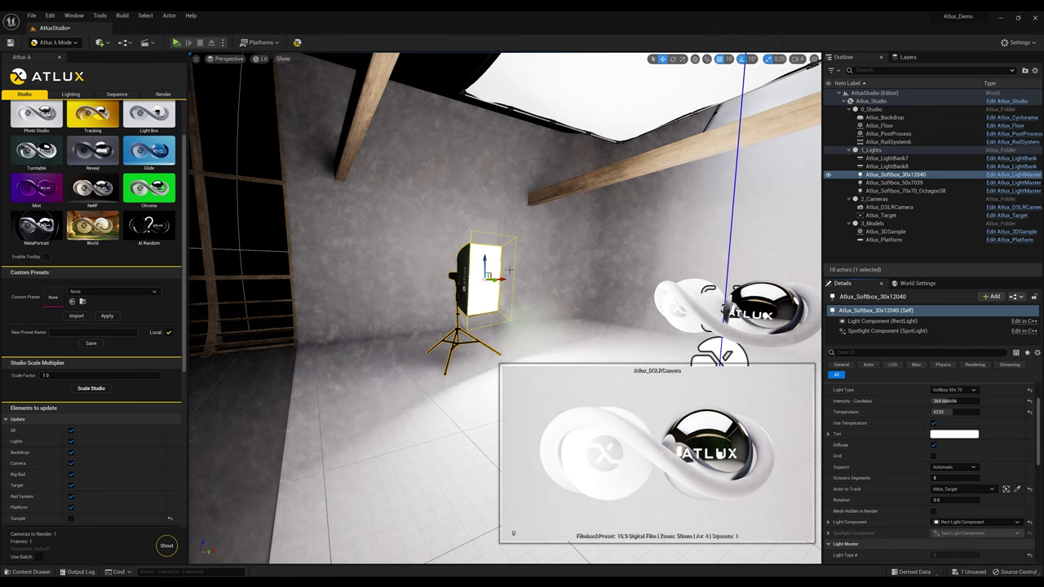
Delete Softbox_50x7039 and set the overhead LightBank8 intensity to 0.
right_drag(499, 336, 503, 360)
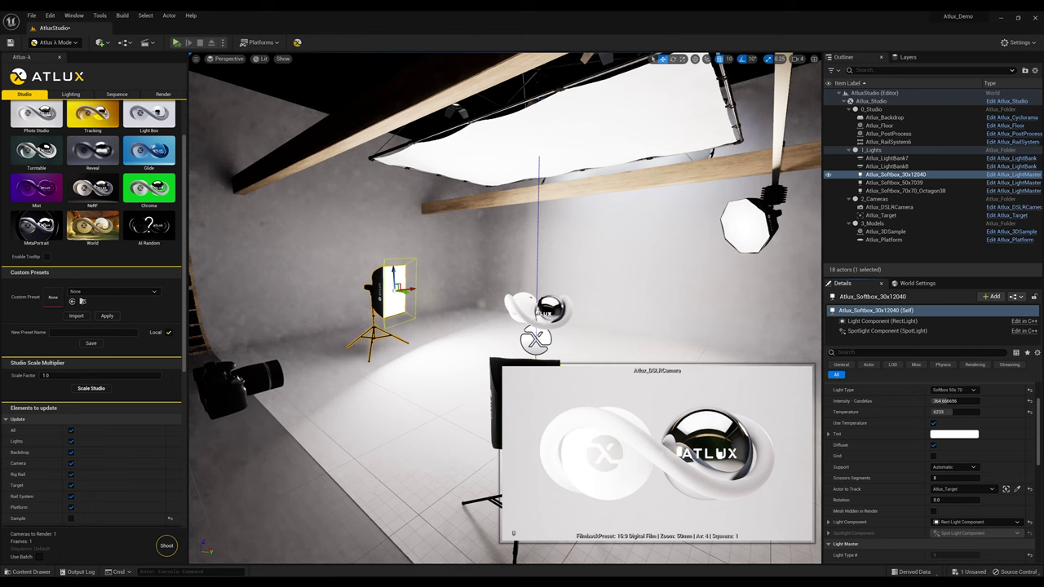
click(501, 360)
key(Delete)
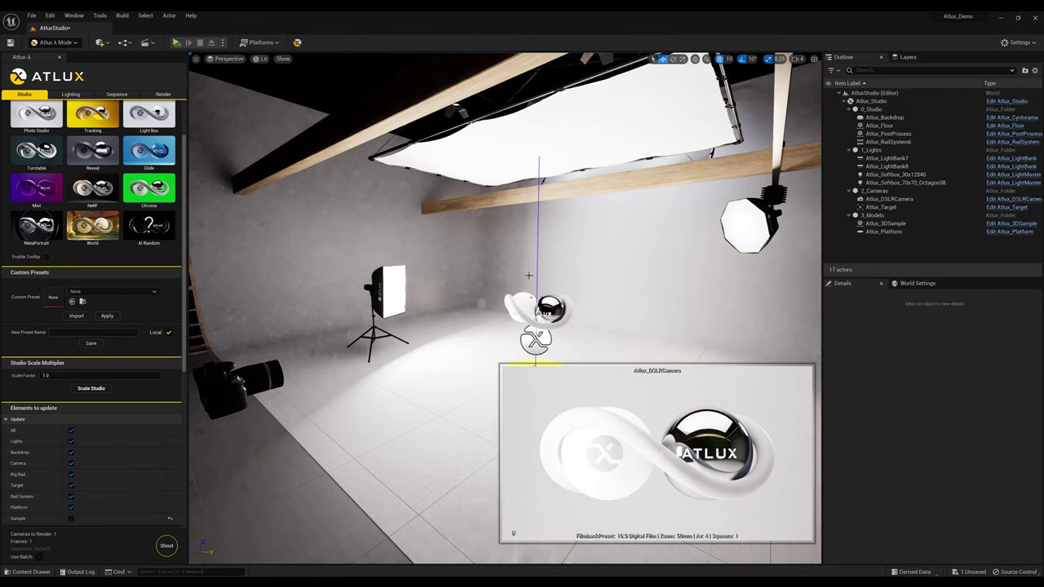
click(610, 127)
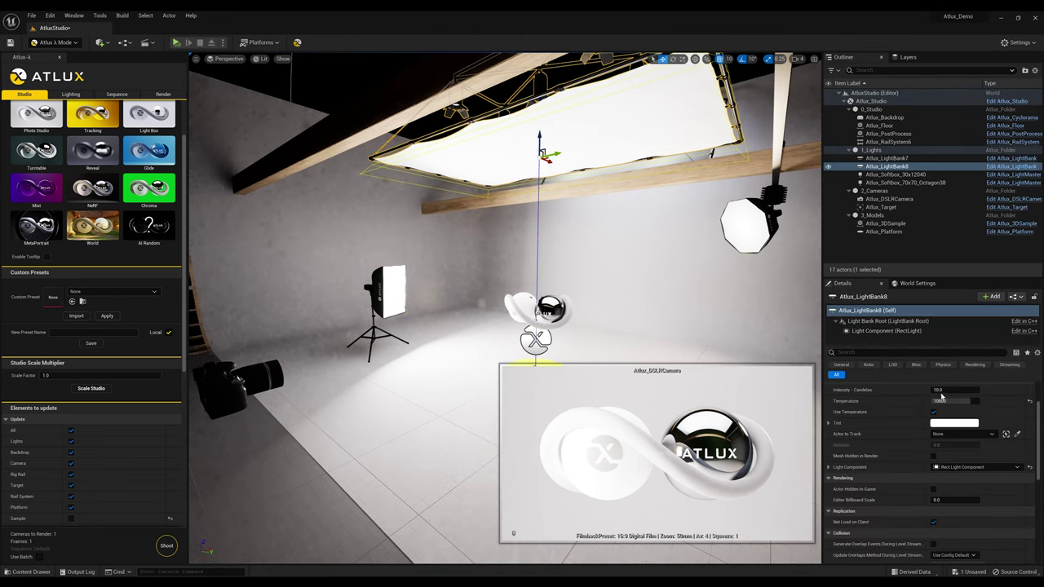
drag(941, 390, 897, 390)
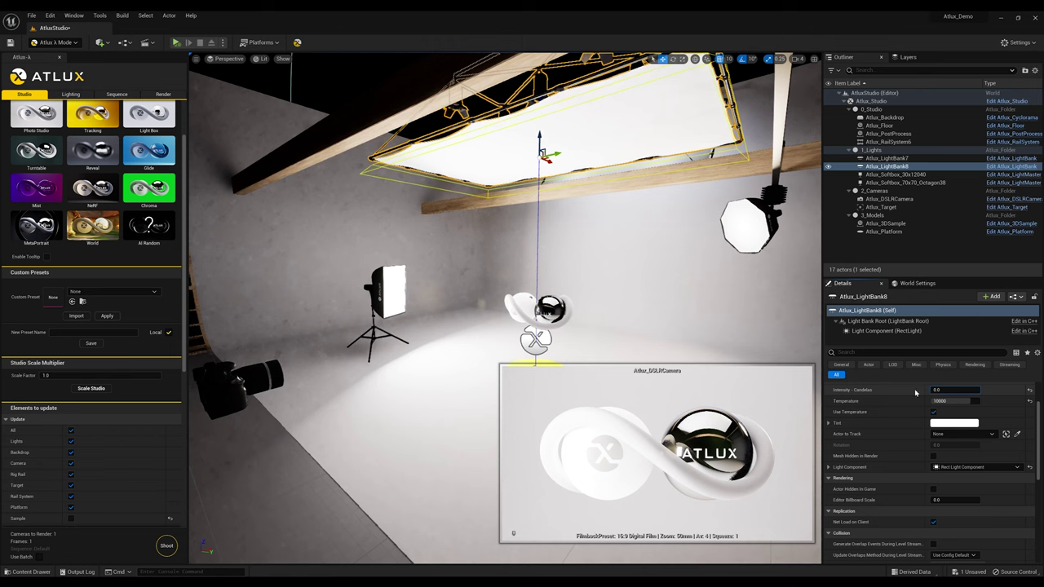
Set the 50x70 softbox's intensity to about 34 candelas.
click(895, 175)
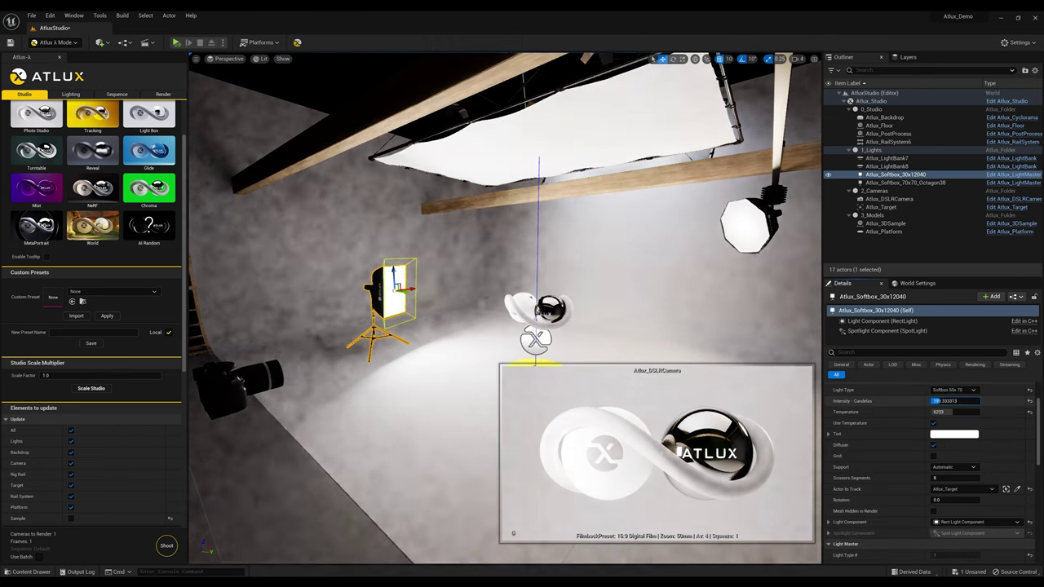
drag(954, 402, 956, 402)
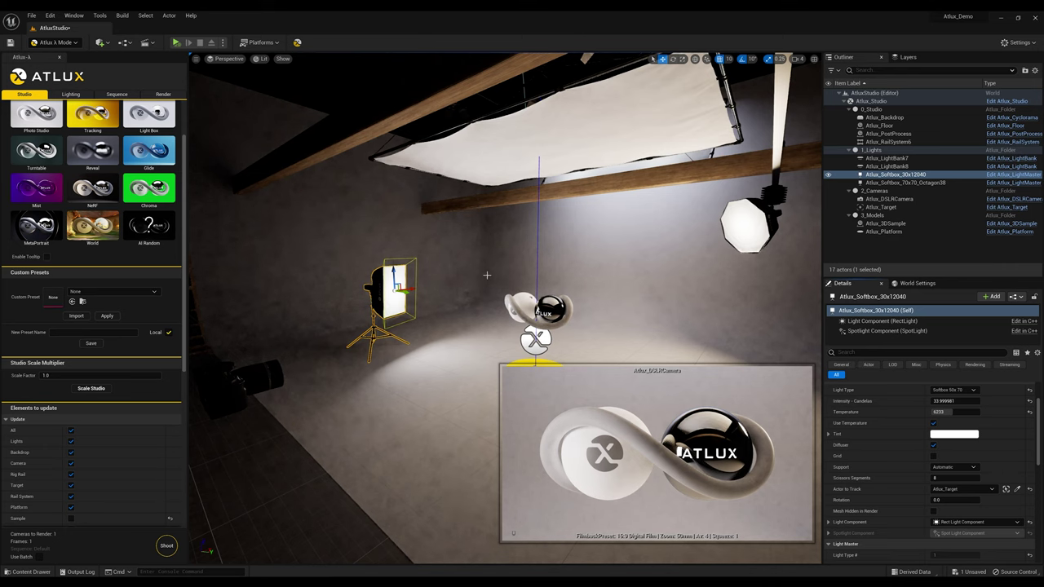
right_drag(486, 276, 526, 295)
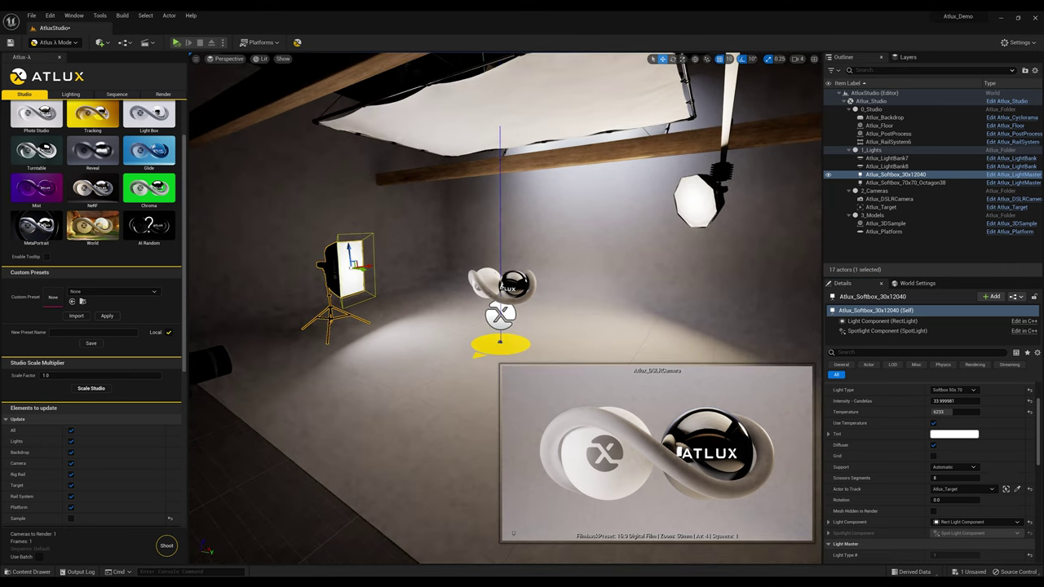
click(702, 209)
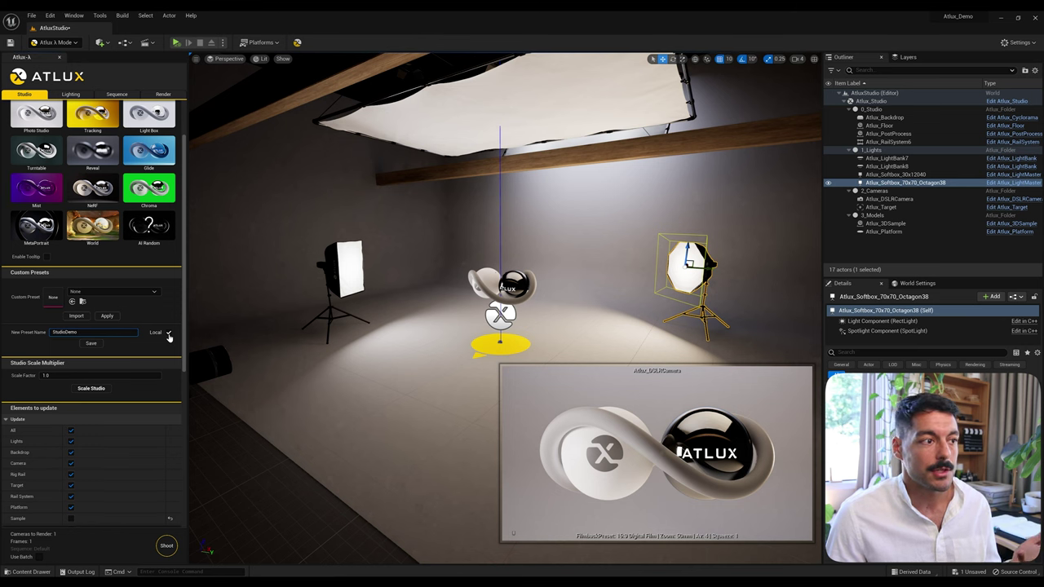
Save the current lighting setup as the custom preset 'StudioDemo', then open the Content Drawer.
click(167, 334)
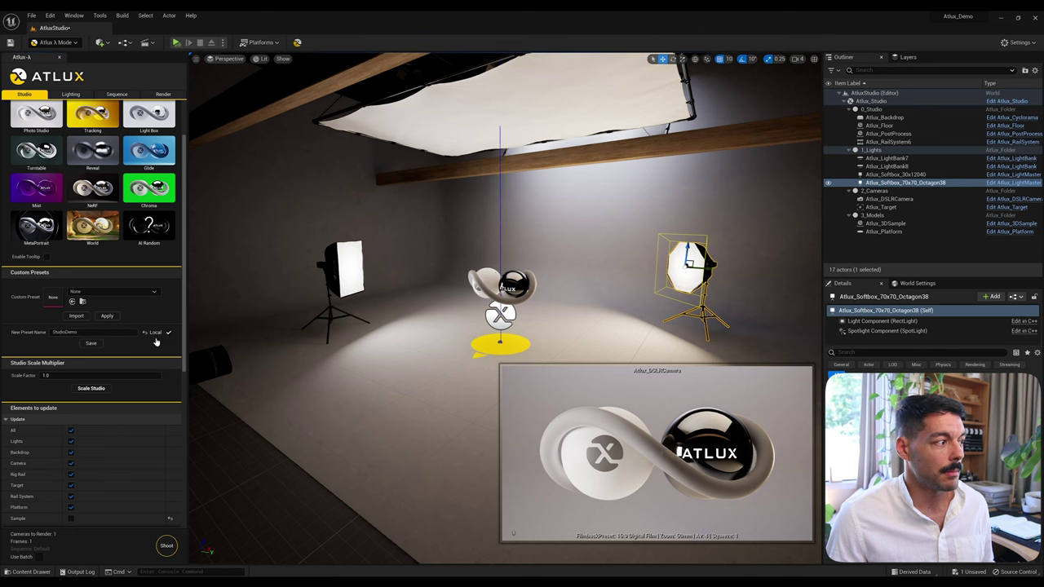
click(92, 344)
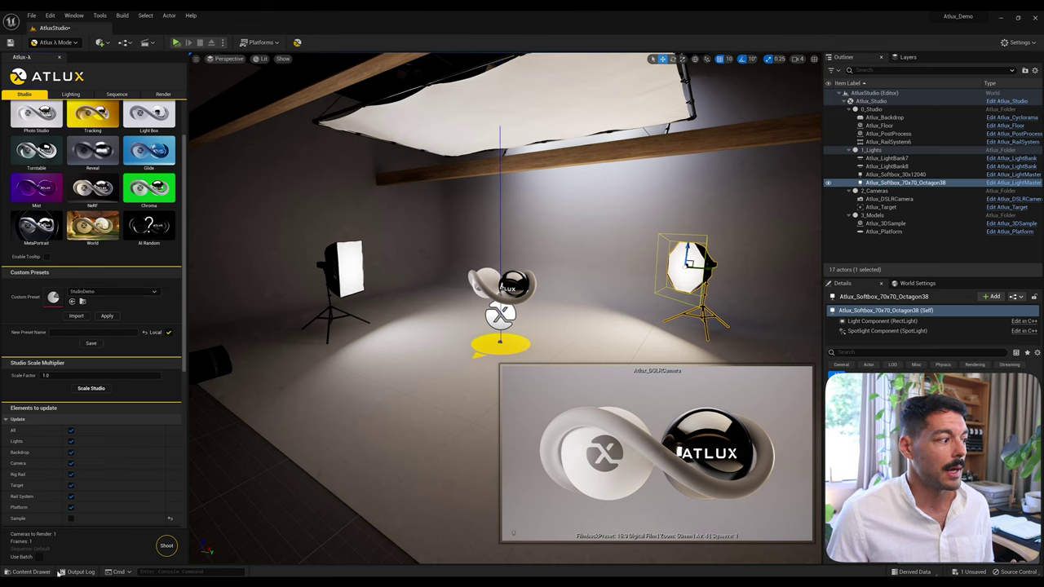
click(31, 571)
Open the Atlux-λ Presets folder to locate StudioDemo, then close the content files.
click(42, 389)
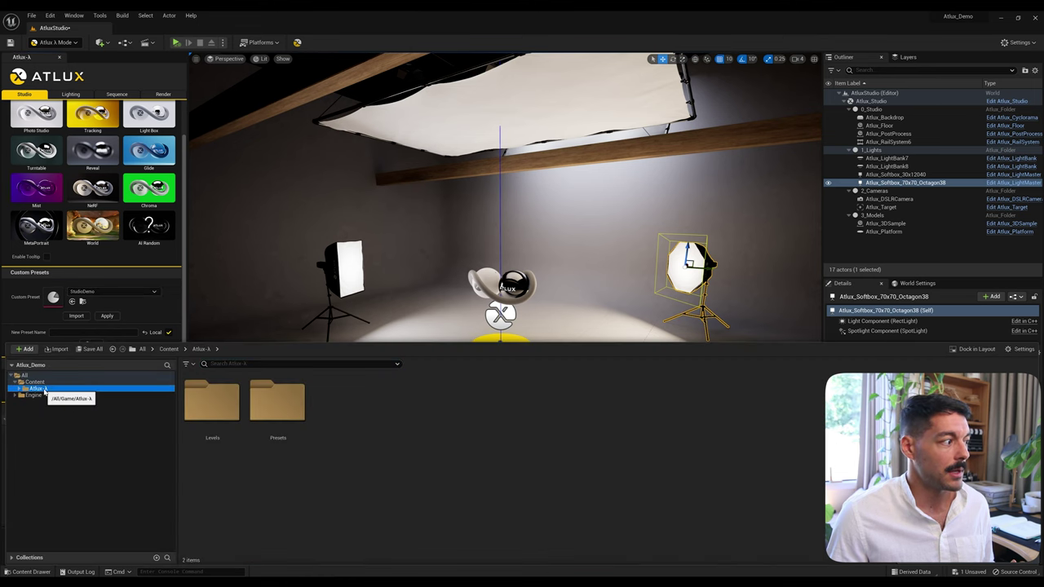
double_click(279, 411)
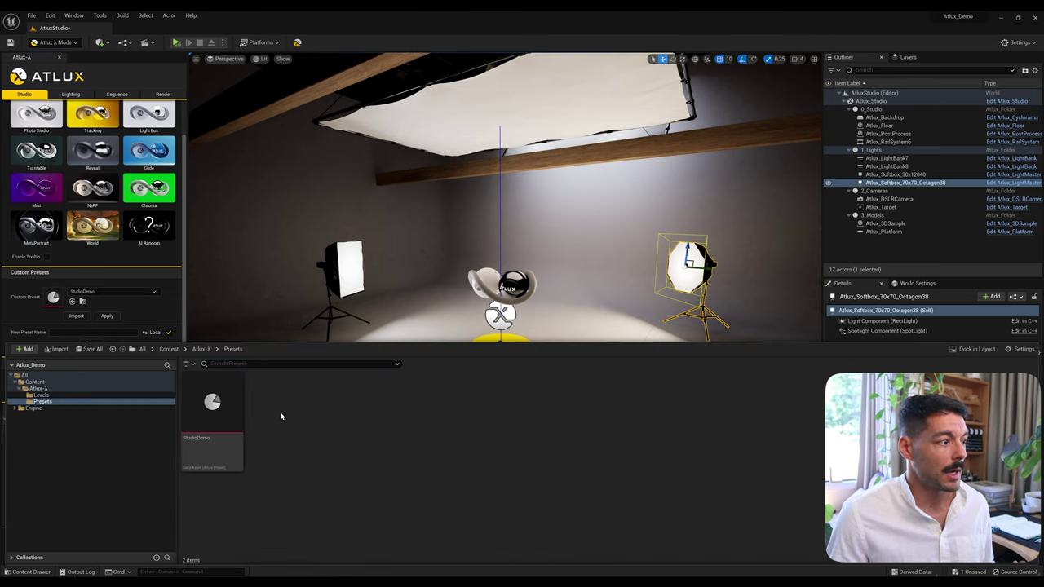
click(433, 250)
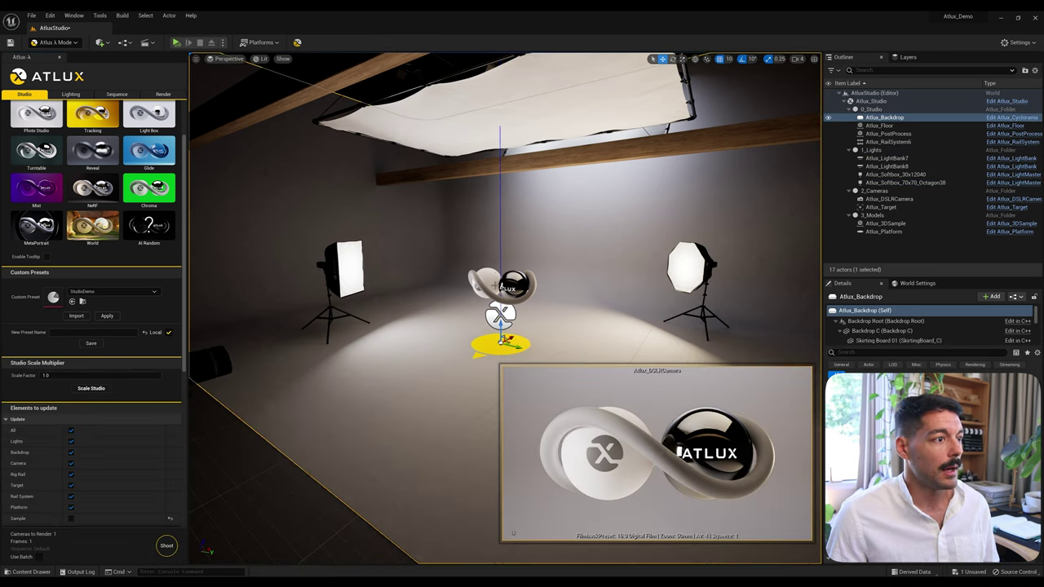
key(Escape)
Try the Tracking and Glide studio presets, then reapply the saved StudioDemo preset.
scroll(147, 151, up, 3)
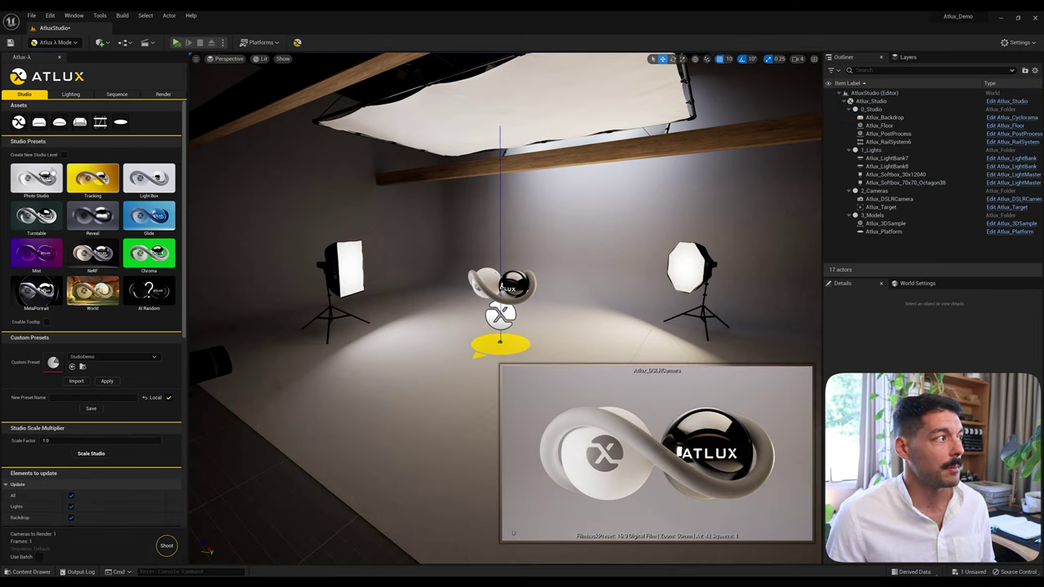
click(93, 177)
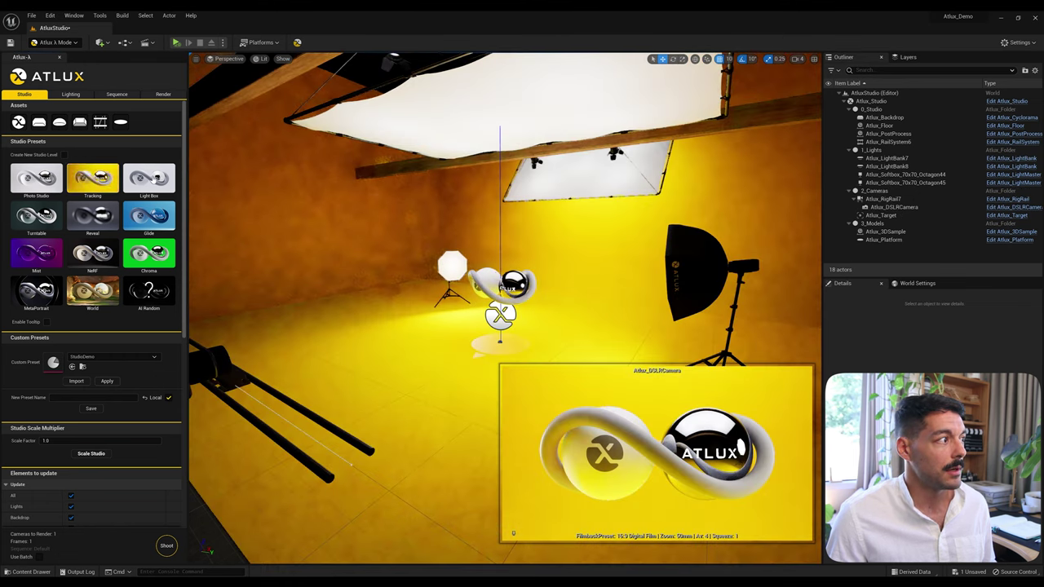
click(151, 214)
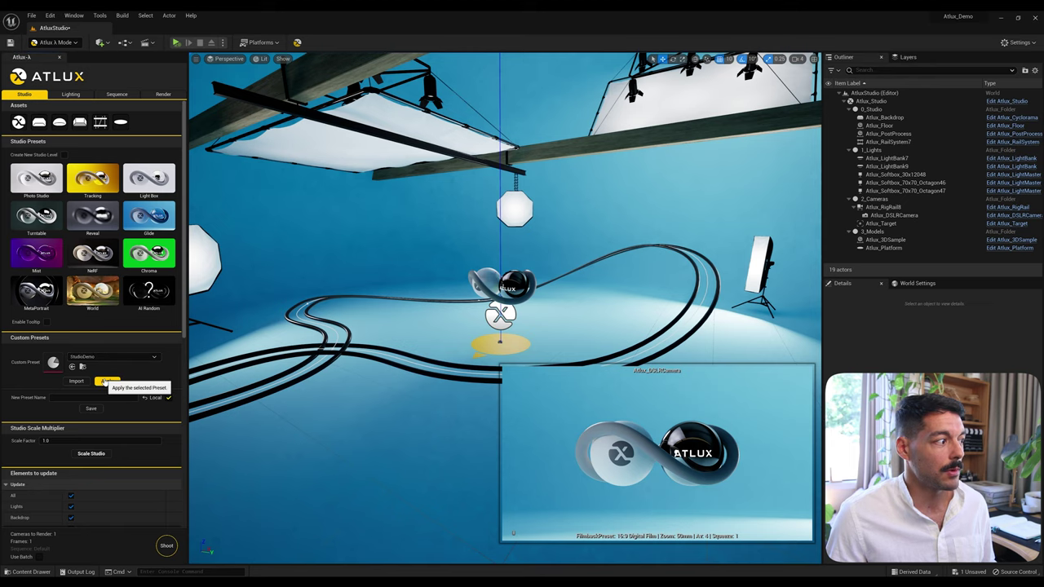
click(107, 382)
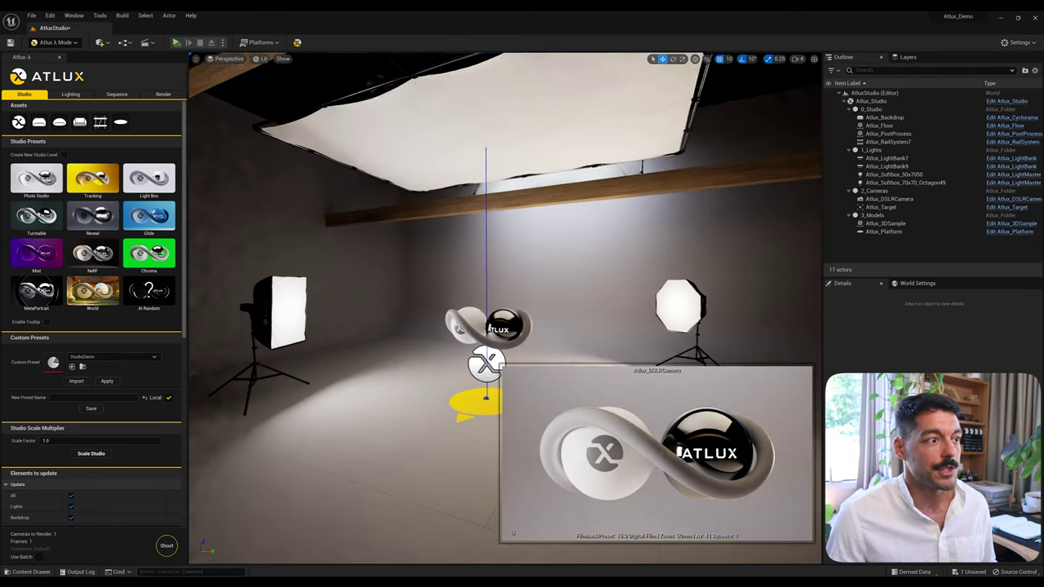
Scale the whole studio up by a factor of 4 and select the enlarged backdrop.
scroll(143, 381, down, 2)
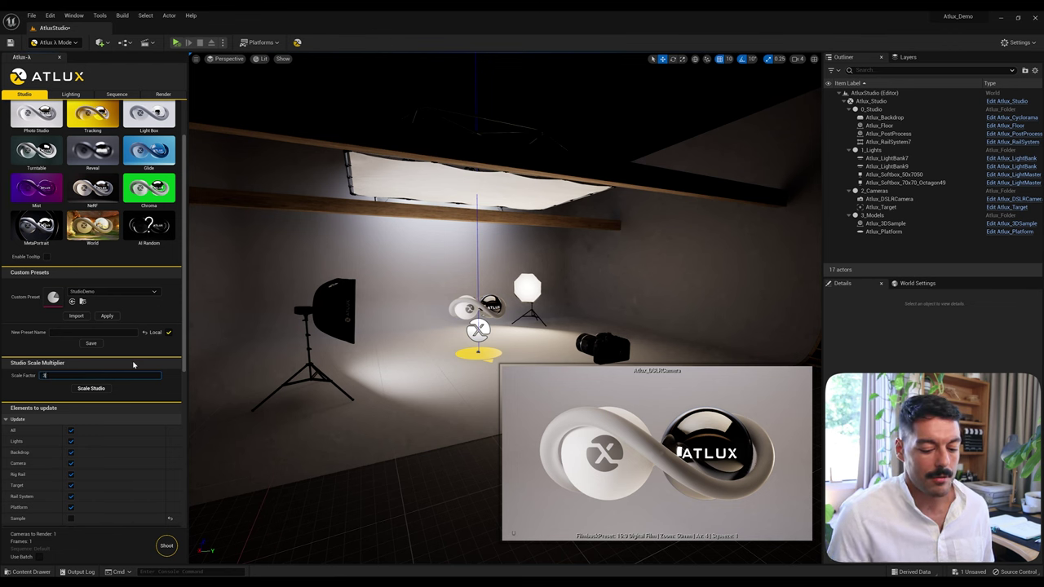
click(106, 389)
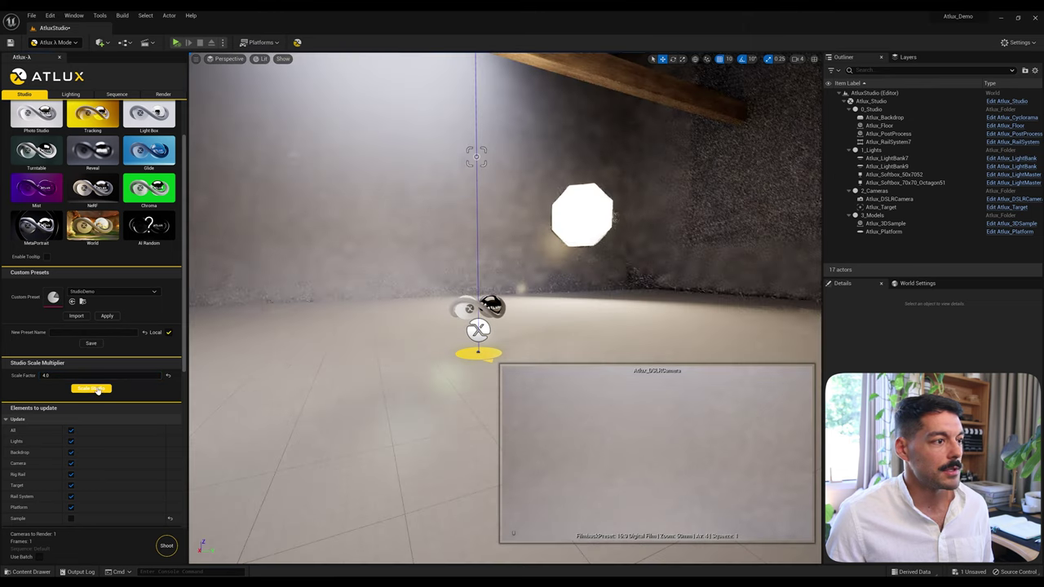
right_drag(505, 310, 544, 309)
click(533, 316)
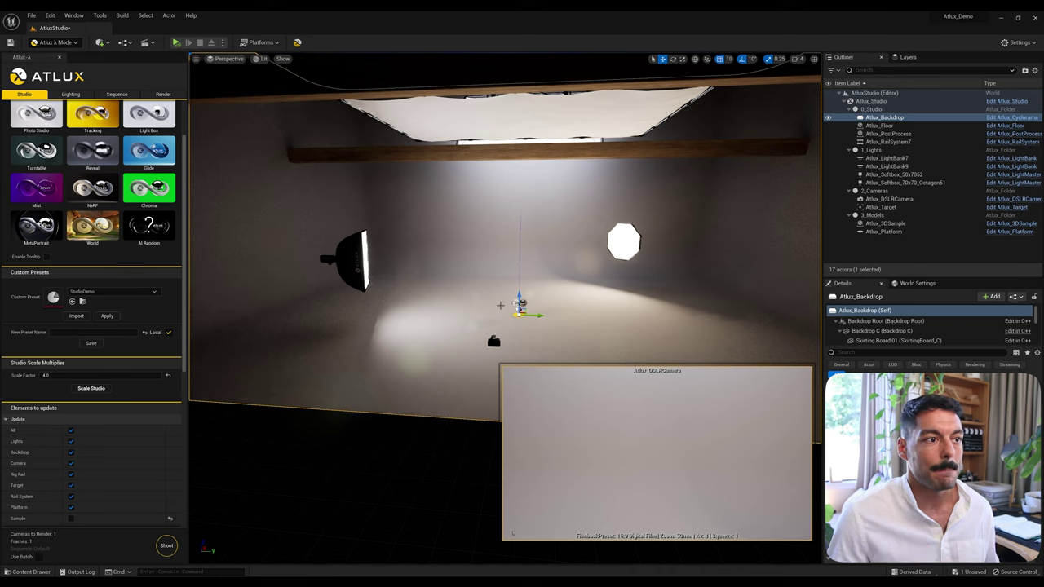
Frame the enlarged backdrop, then rescale the studio by a 0.25 factor.
right_drag(527, 336, 590, 239)
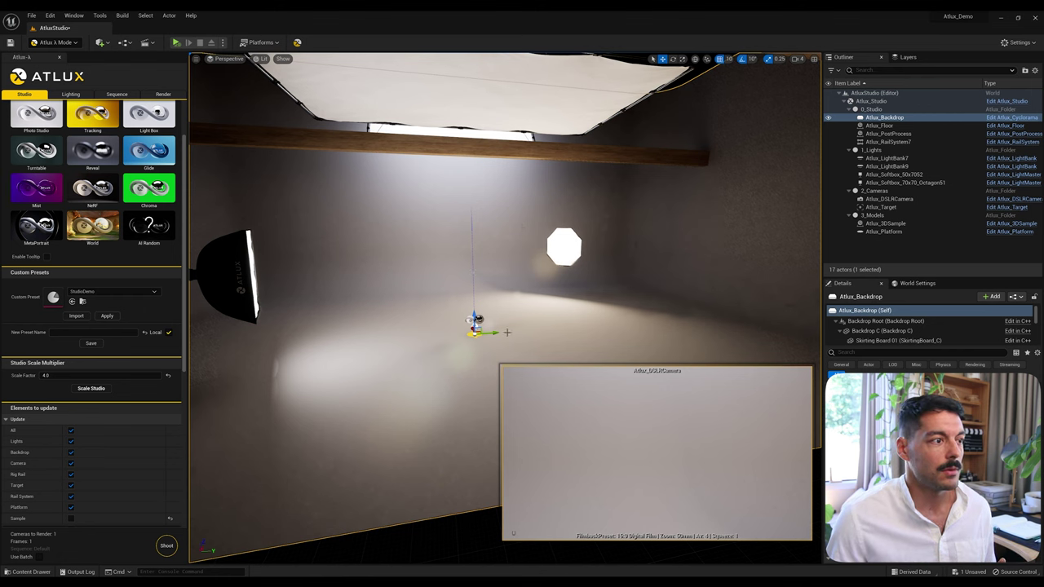
key(f)
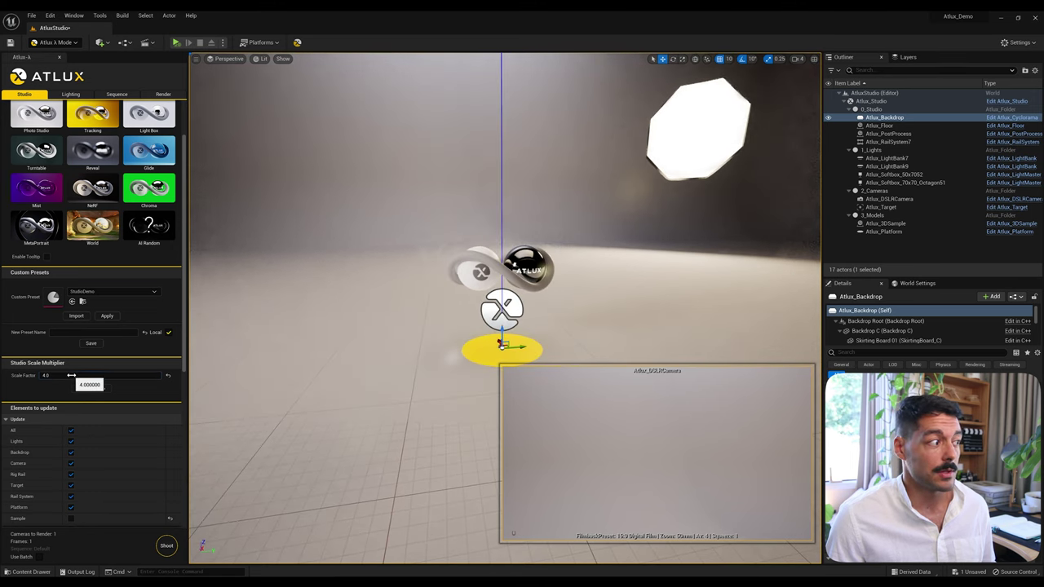
text(0.25)
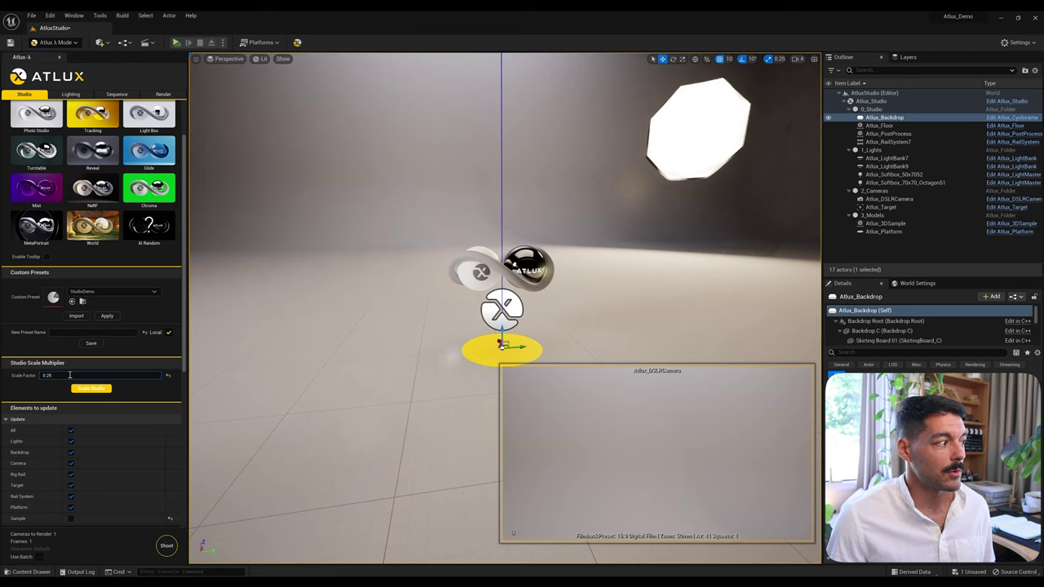
click(91, 388)
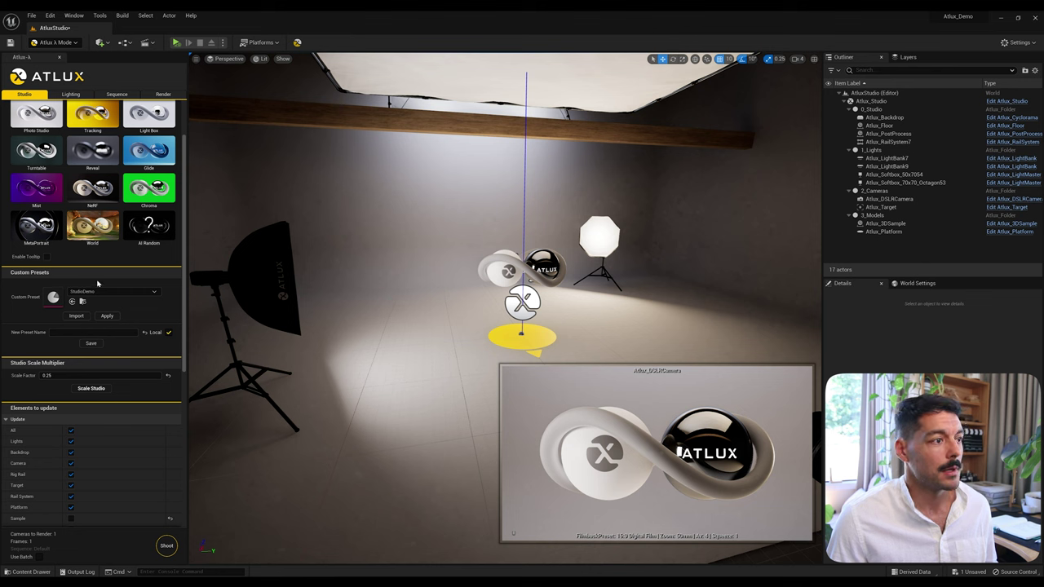
scroll(103, 268, down, 3)
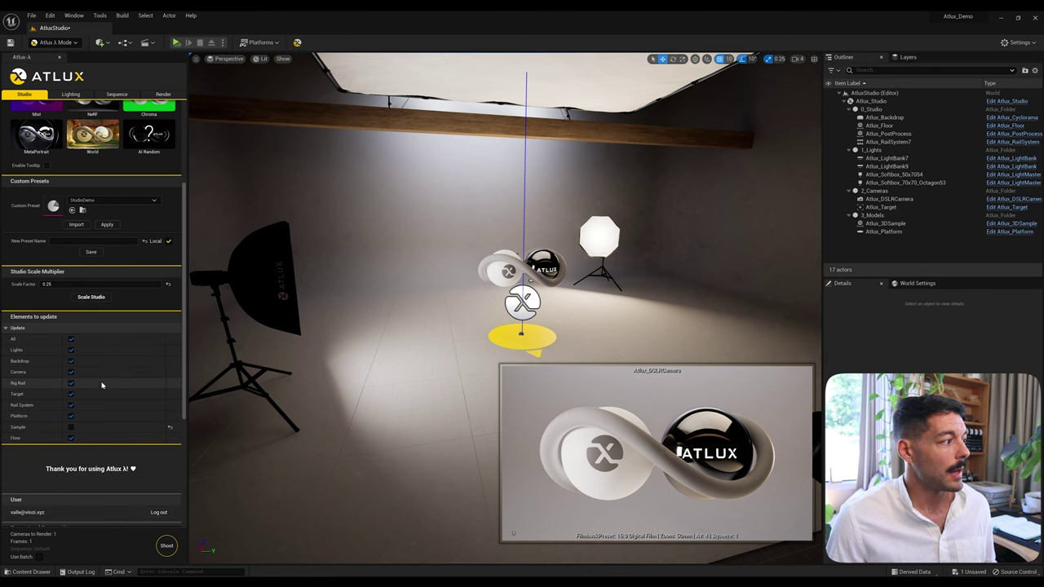
scroll(69, 383, up, 1)
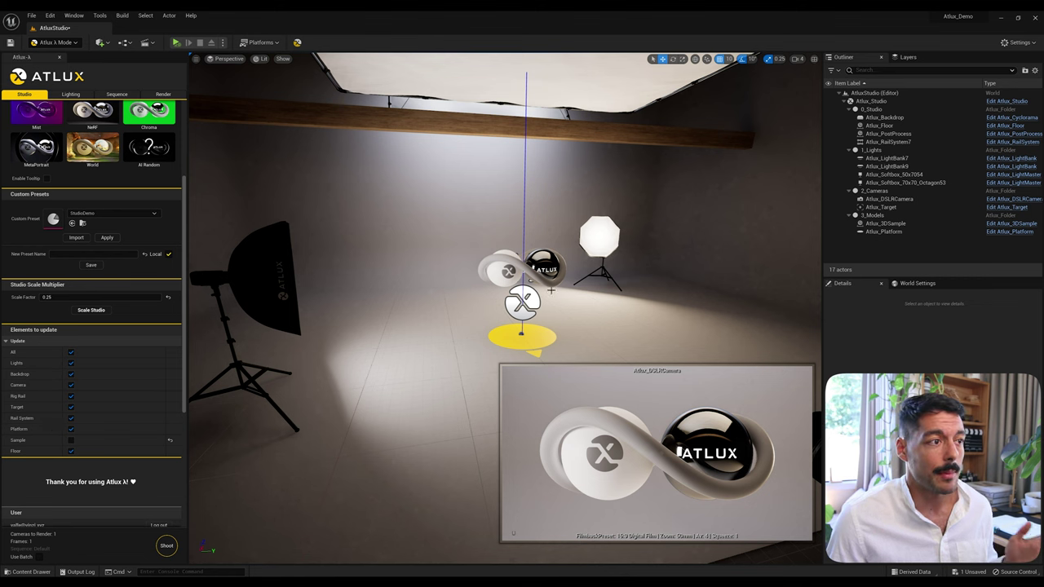
scroll(131, 269, up, 5)
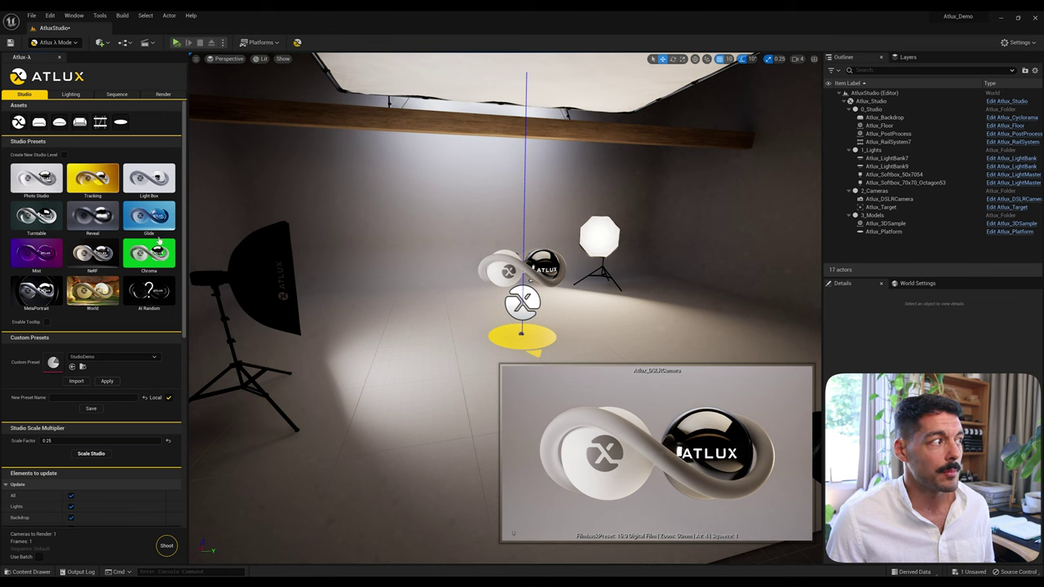
scroll(139, 272, down, 1)
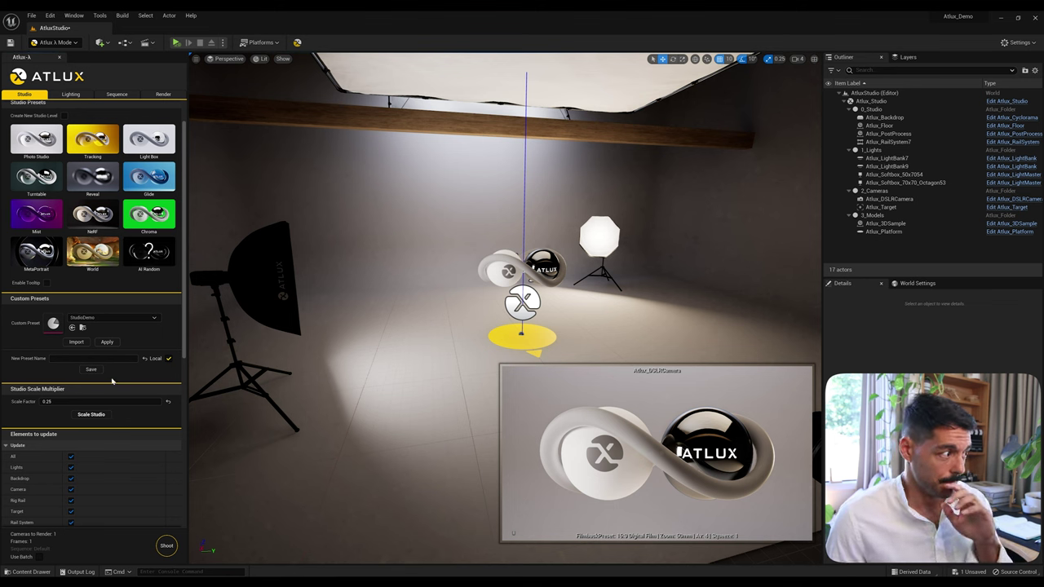
scroll(114, 379, down, 4)
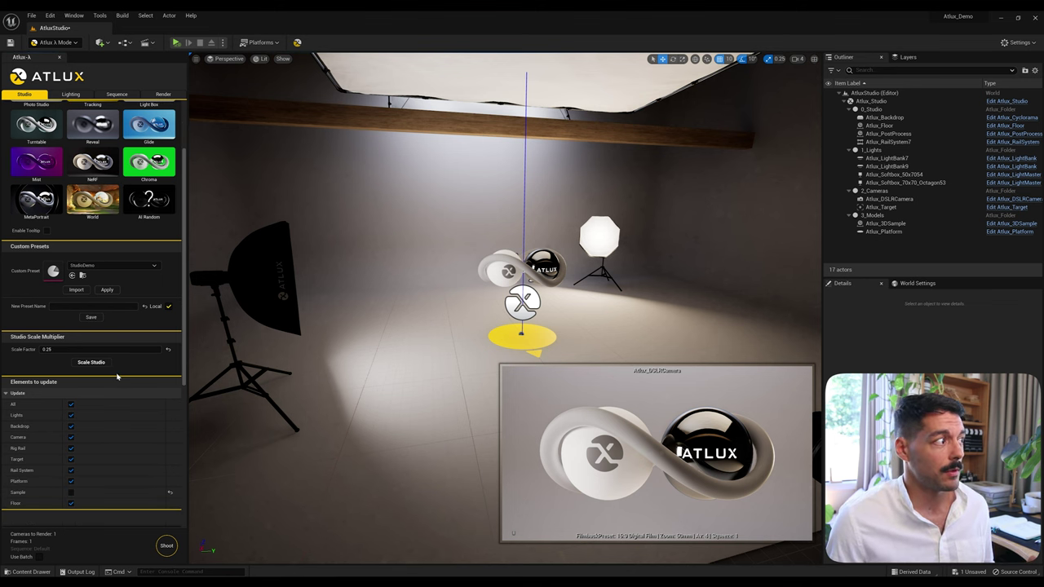
scroll(118, 371, up, 2)
scroll(123, 361, down, 2)
scroll(125, 365, up, 2)
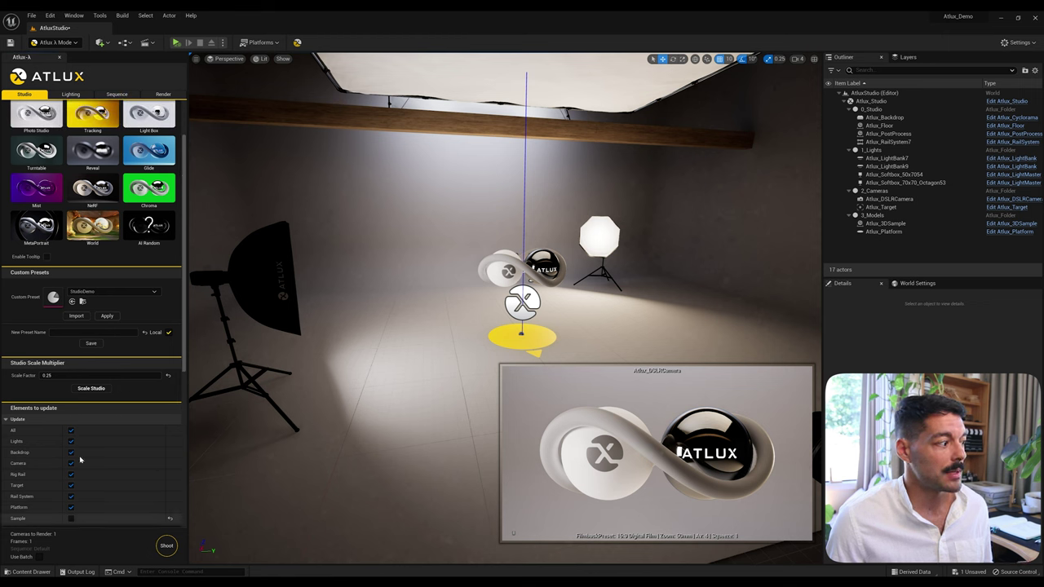
scroll(72, 421, down, 1)
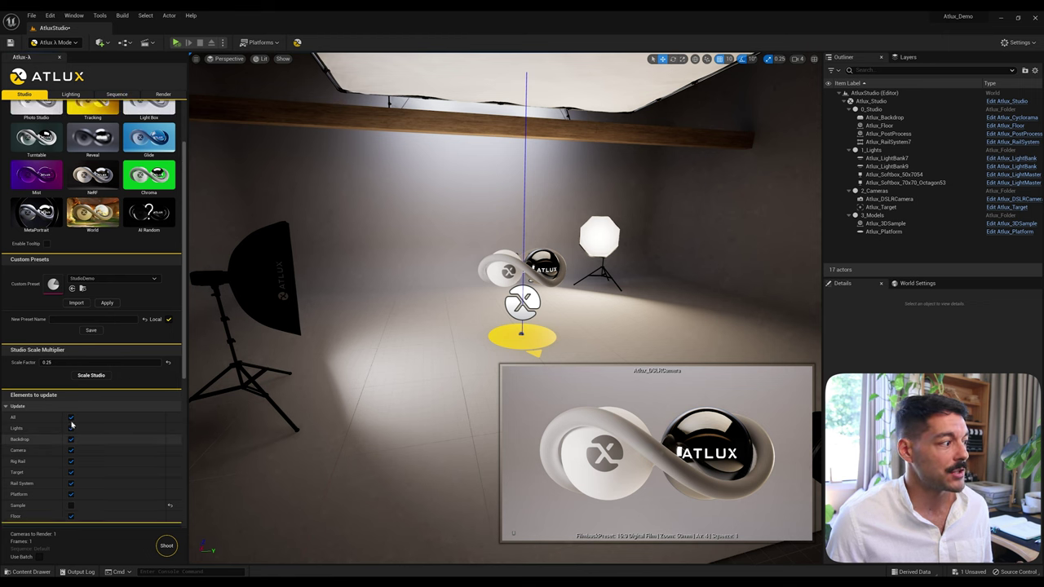
scroll(142, 279, up, 3)
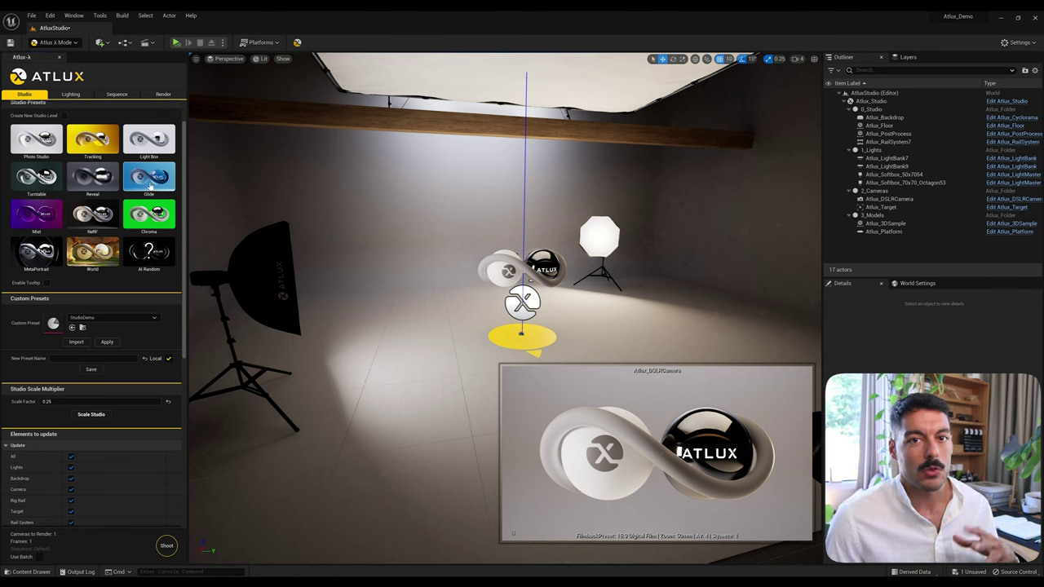
Limit preset updates to the backdrop only and apply the Glide preset's blue backdrop.
click(71, 457)
click(71, 468)
click(71, 478)
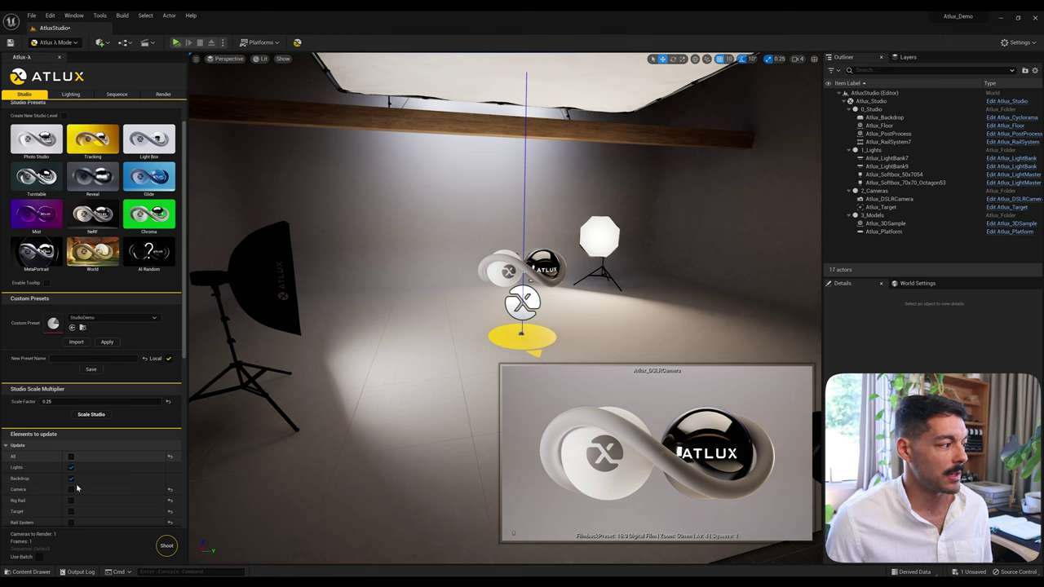
click(71, 467)
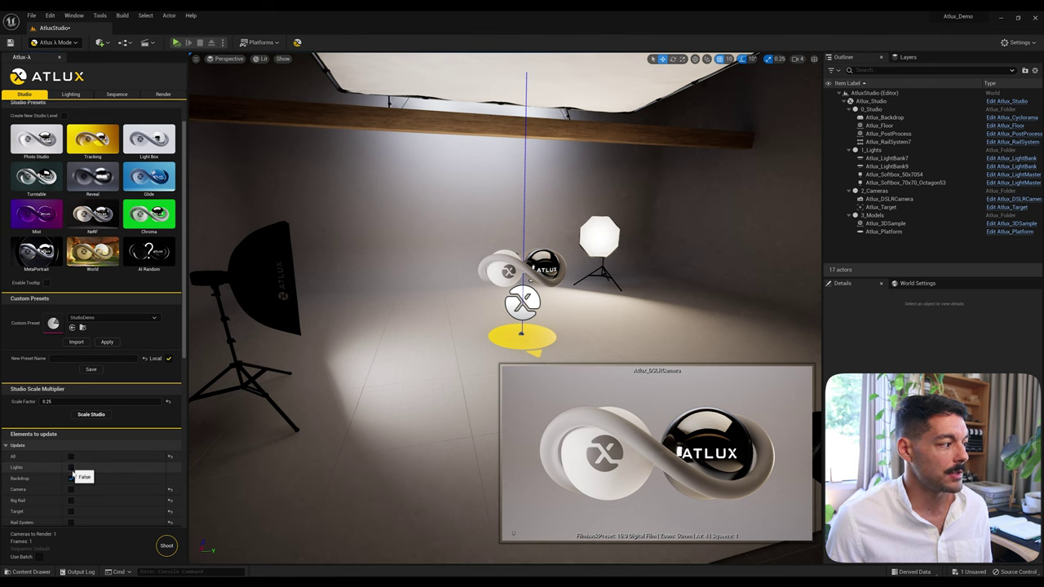
click(148, 189)
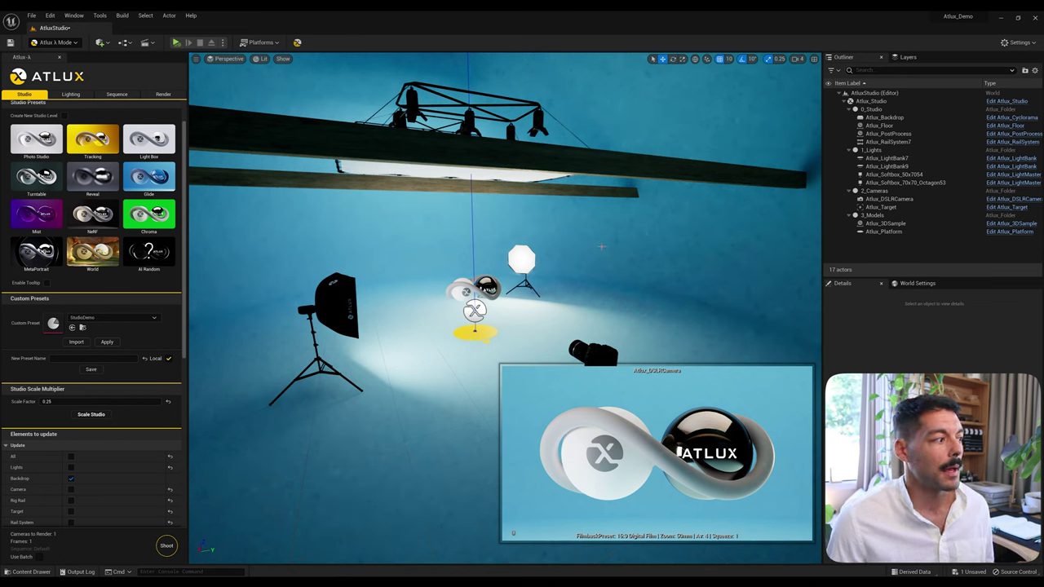
Switch updates from backdrop to lights and try the Tracking, Light Box and Turntable lighting.
click(71, 479)
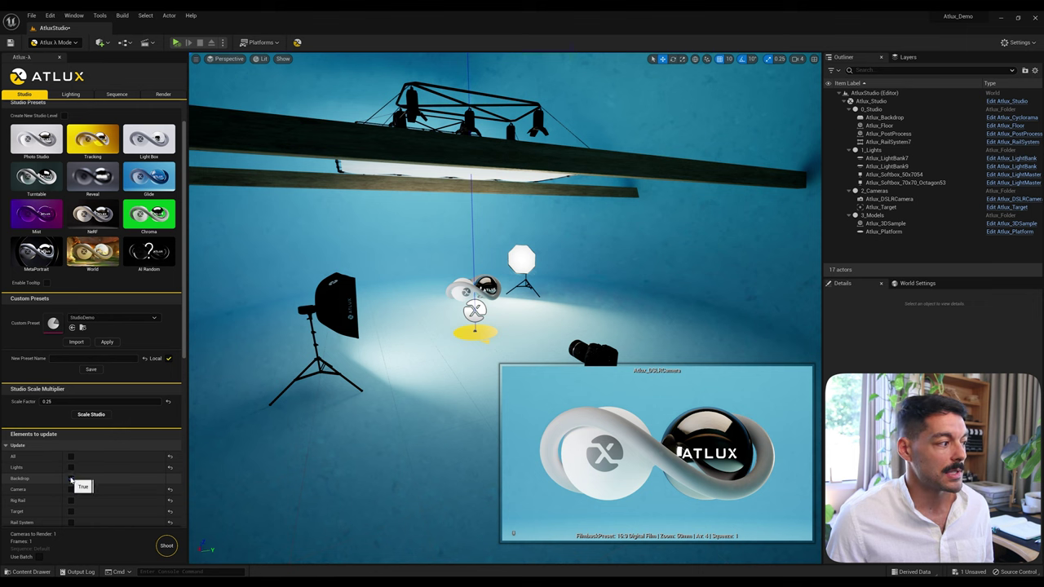
click(71, 467)
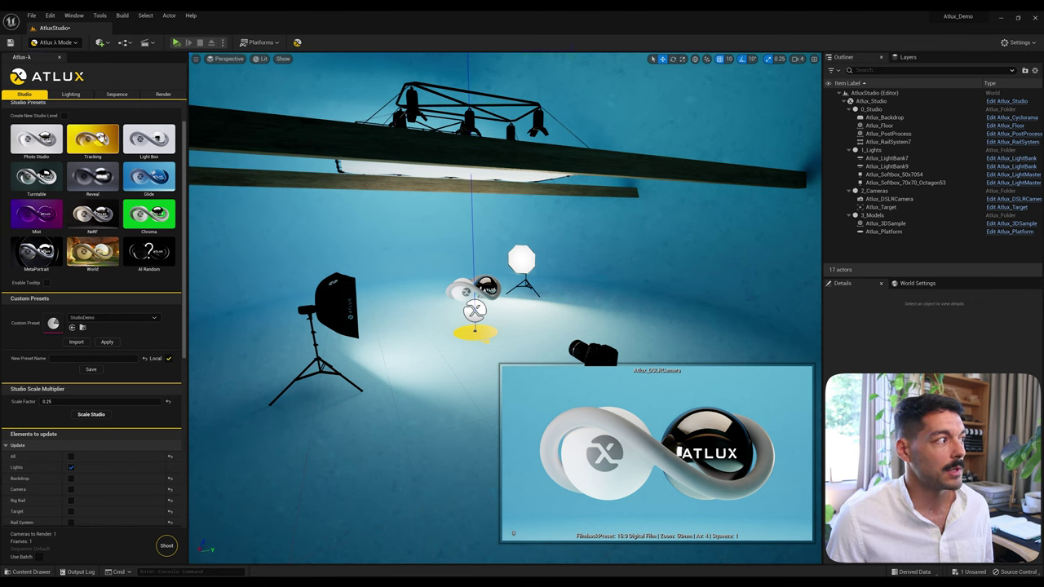
click(96, 141)
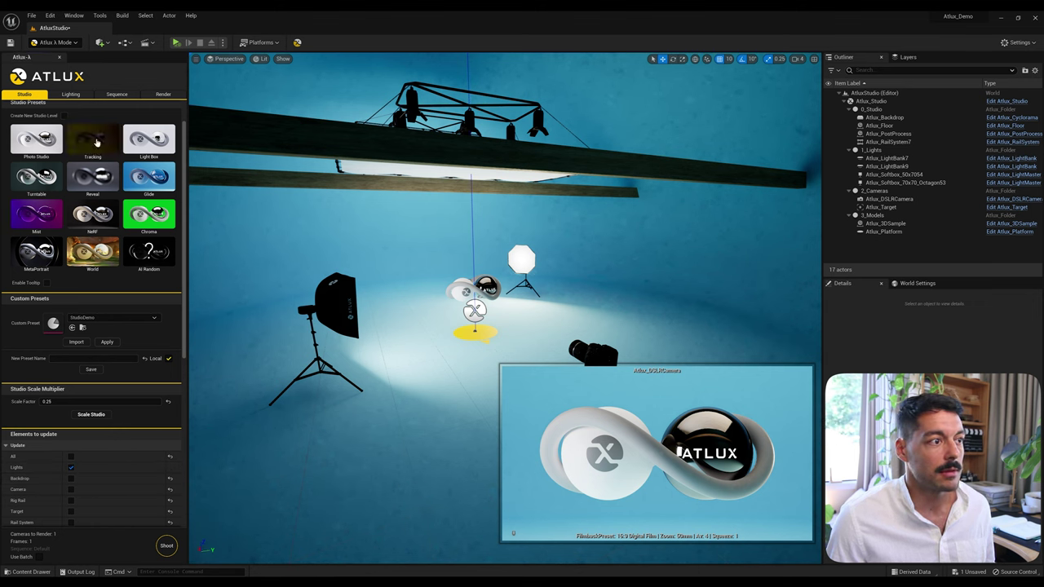
click(160, 145)
click(41, 178)
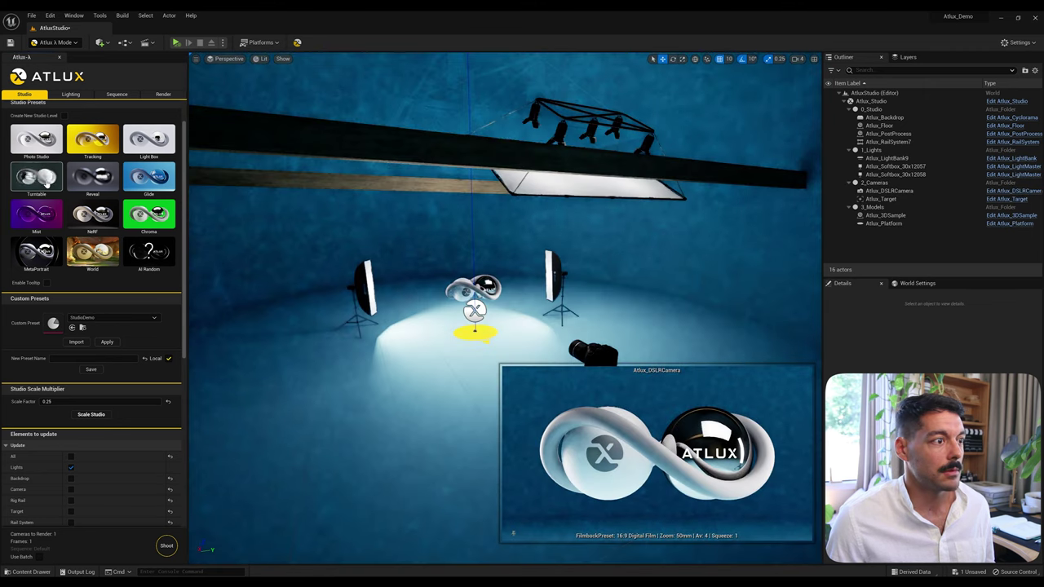
Include lights and rig rail in updates and apply the Tracking preset's lights and rail.
click(398, 398)
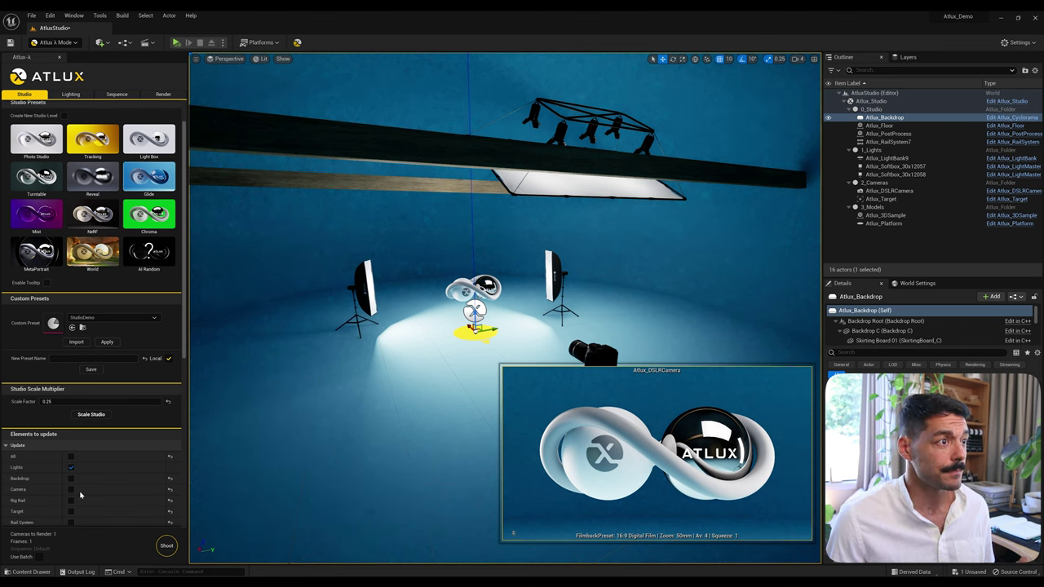
scroll(65, 470, down, 1)
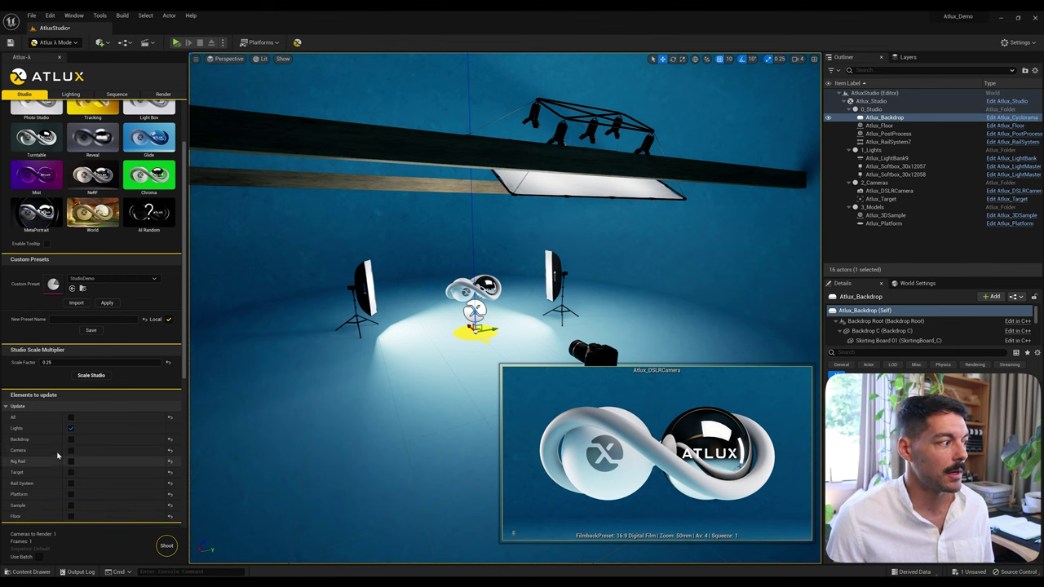
click(71, 429)
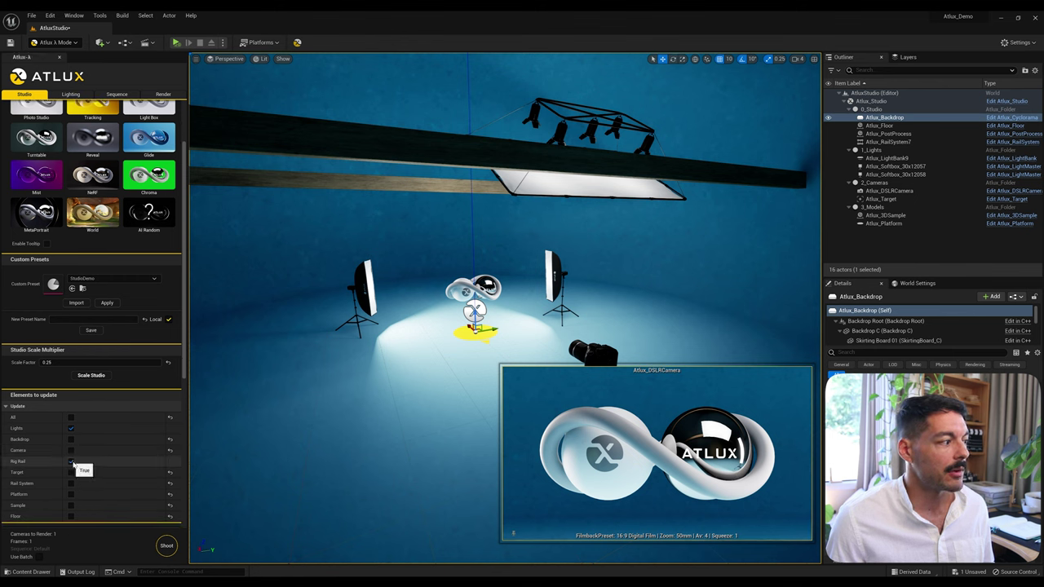
click(71, 462)
scroll(115, 367, up, 1)
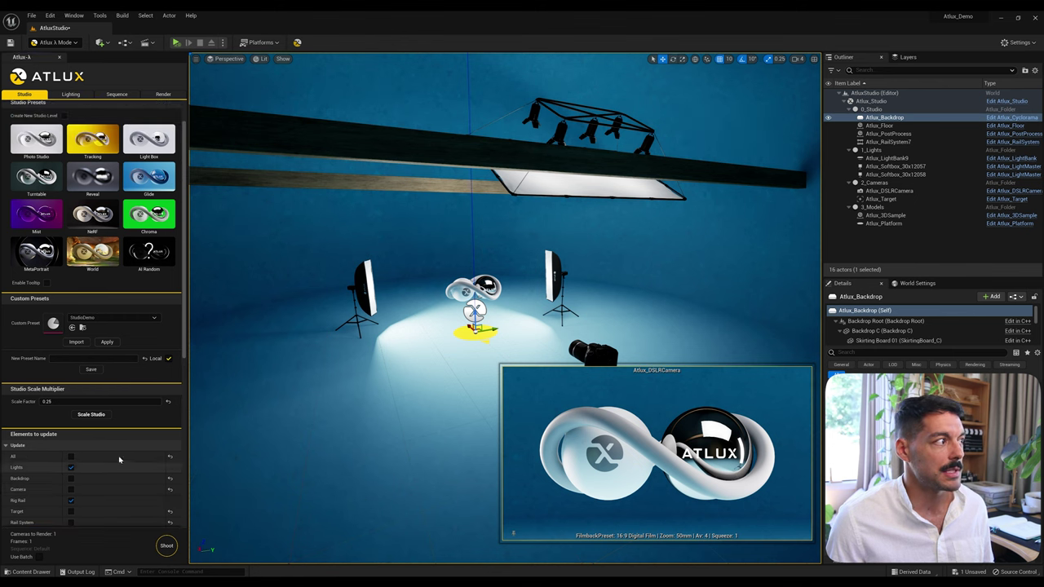
click(106, 155)
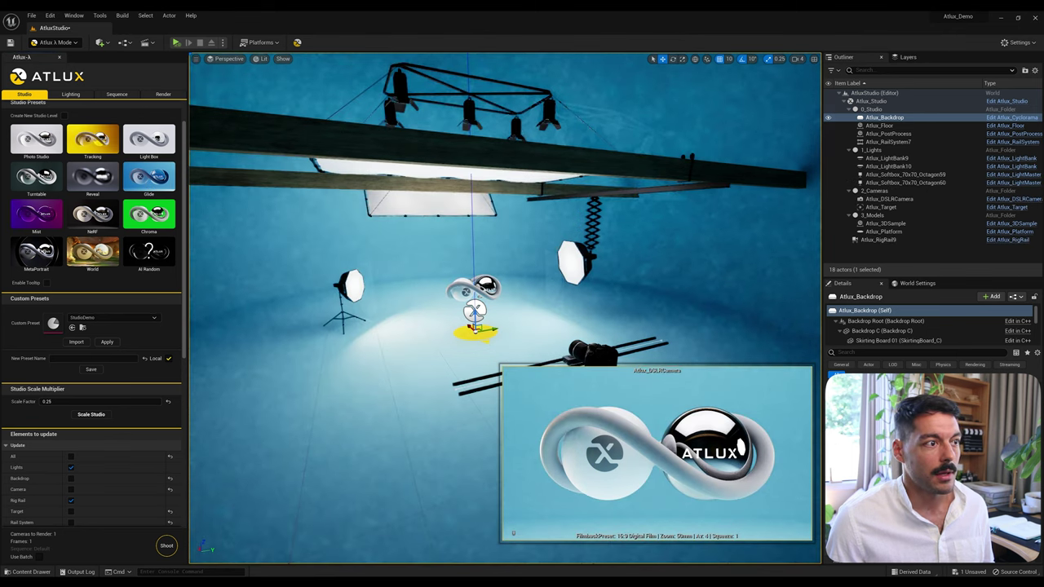
right_drag(320, 120, 319, 120)
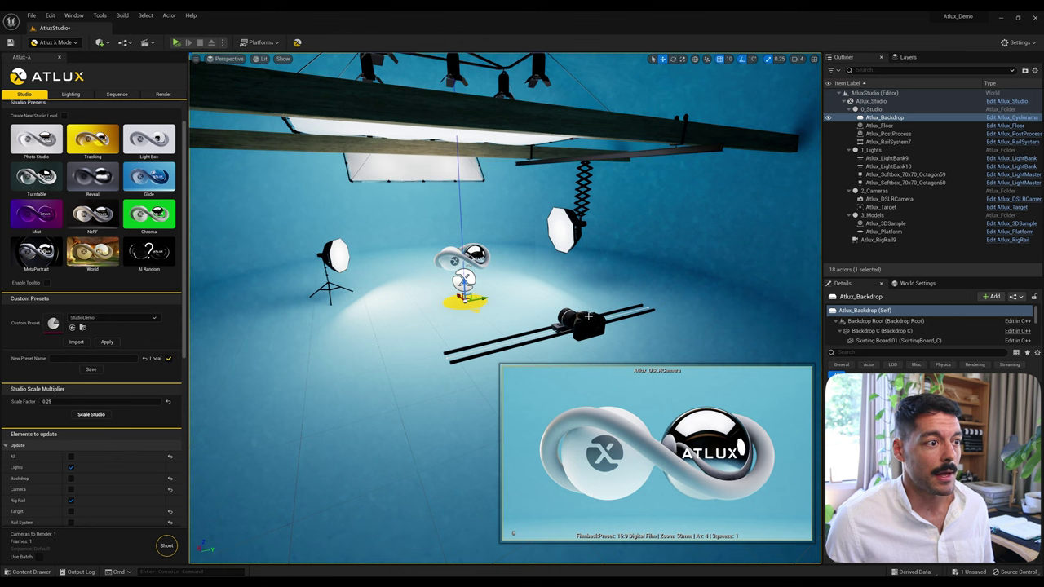
Reapply the StudioDemo custom preset and re-enable updates for all studio elements.
scroll(95, 371, down, 2)
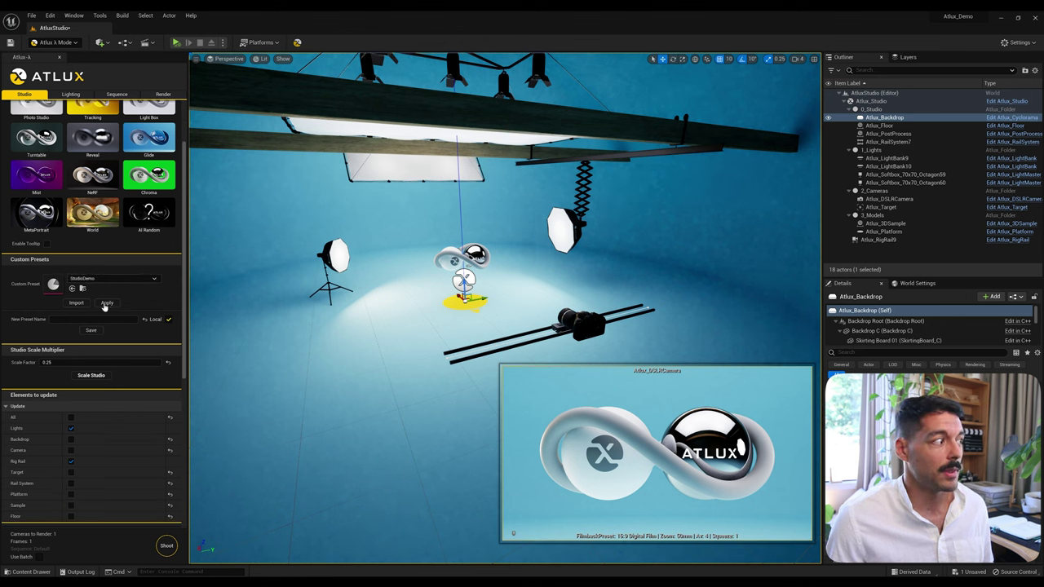
click(107, 303)
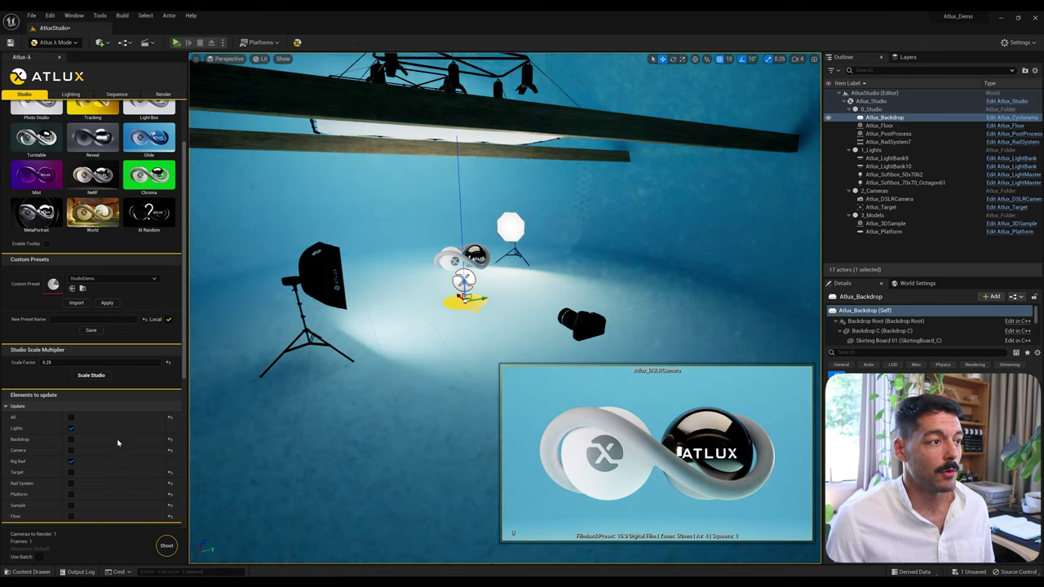
click(71, 429)
click(71, 429)
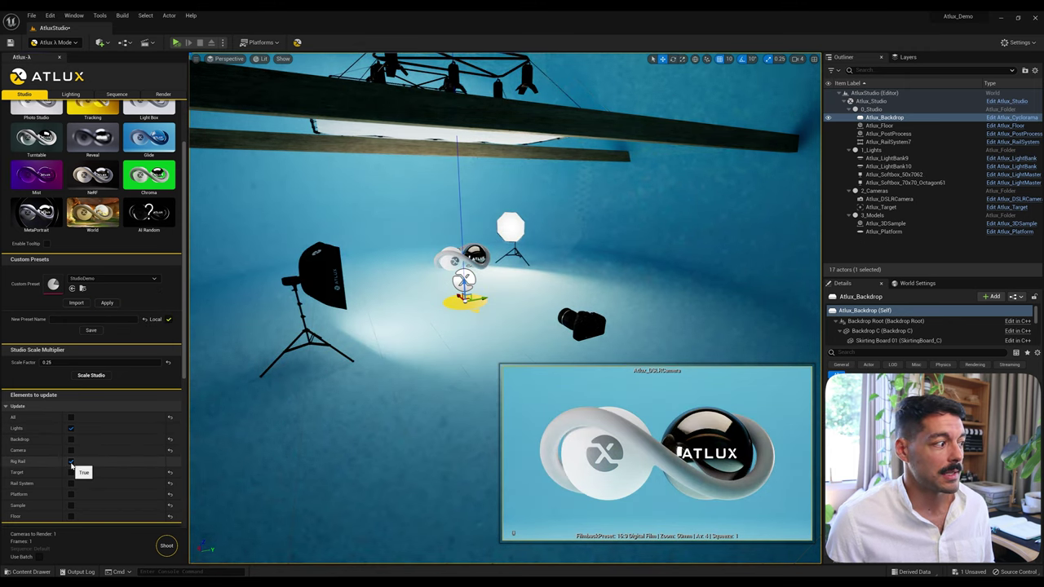
click(71, 462)
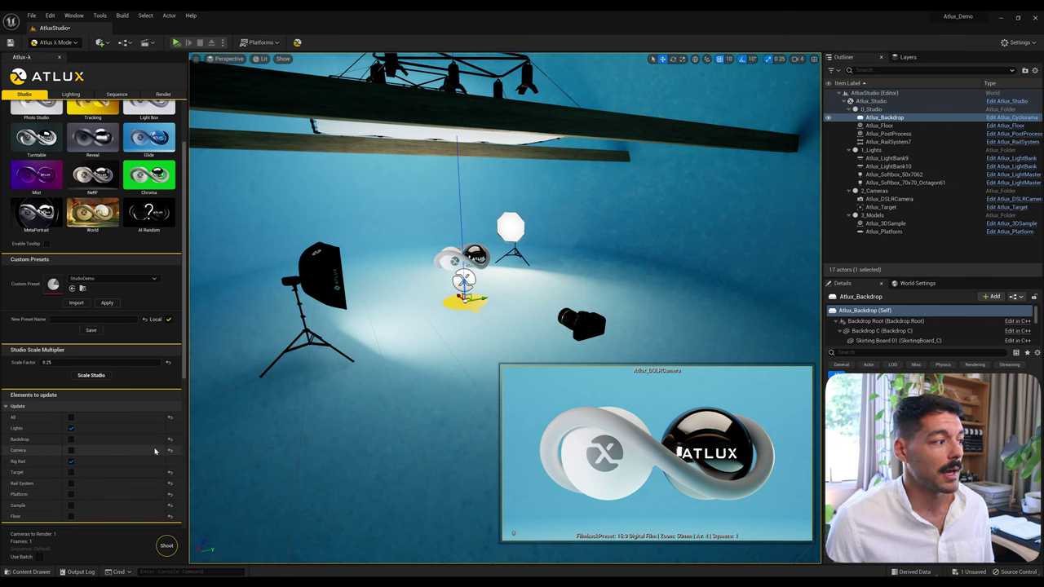
click(71, 417)
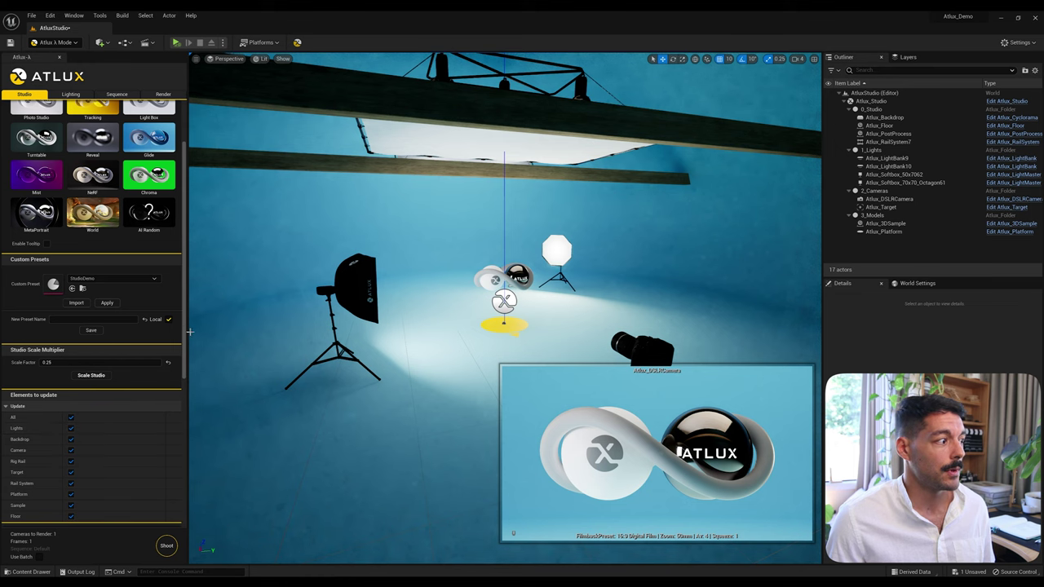
Select the backdrop and try Background Type Room, then Cyclorama, settling on Dome.
scroll(184, 281, down, 10)
scroll(184, 282, up, 15)
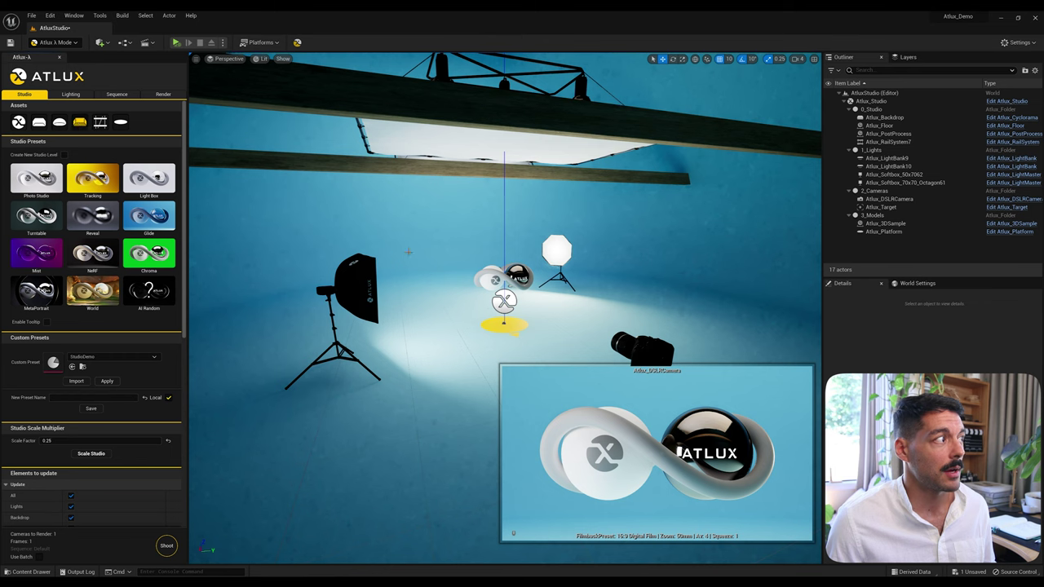
click(444, 217)
scroll(938, 456, down, 5)
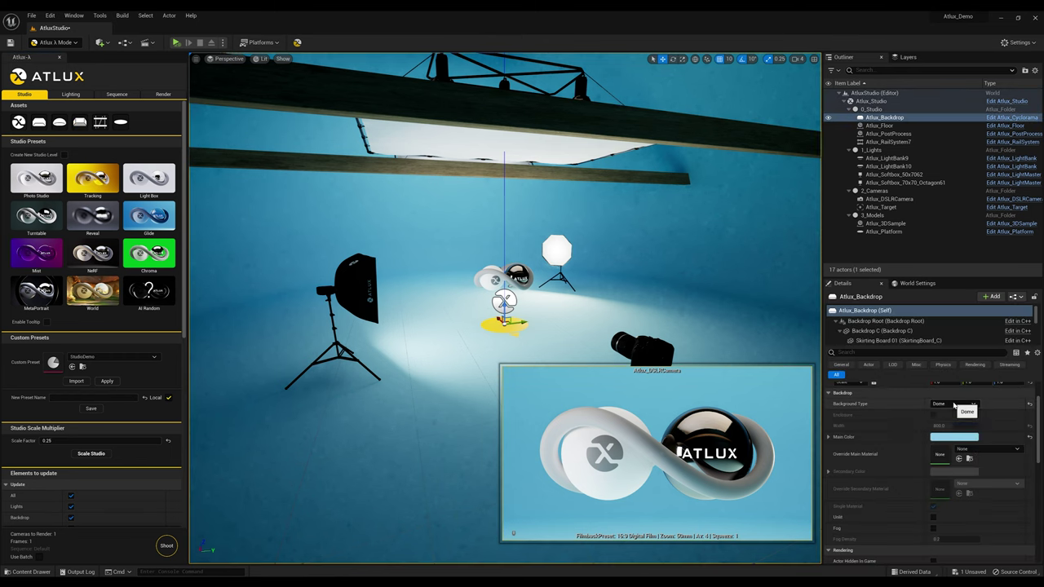
click(952, 421)
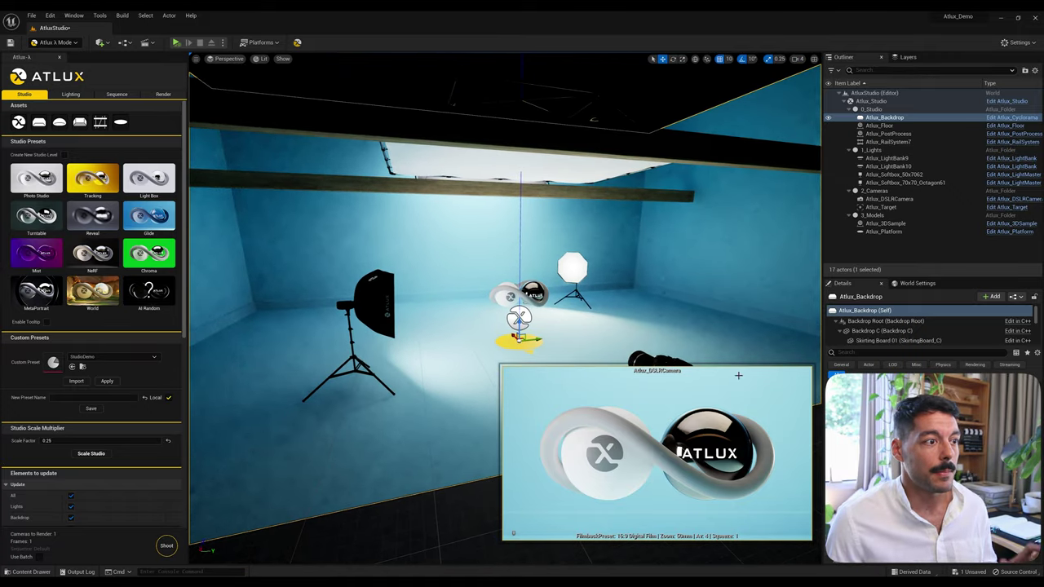
click(961, 414)
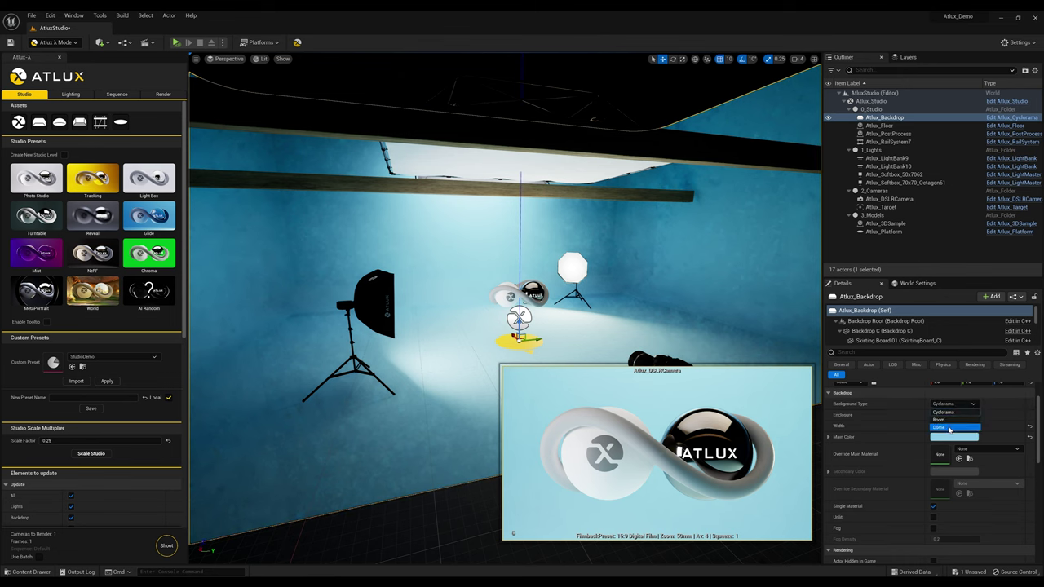
click(949, 429)
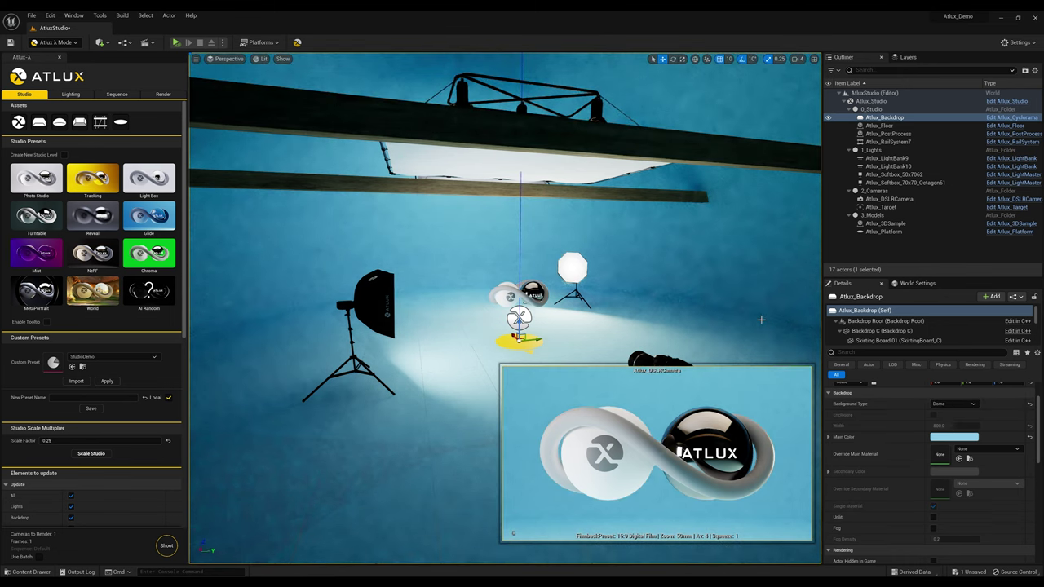
scroll(647, 283, down, 10)
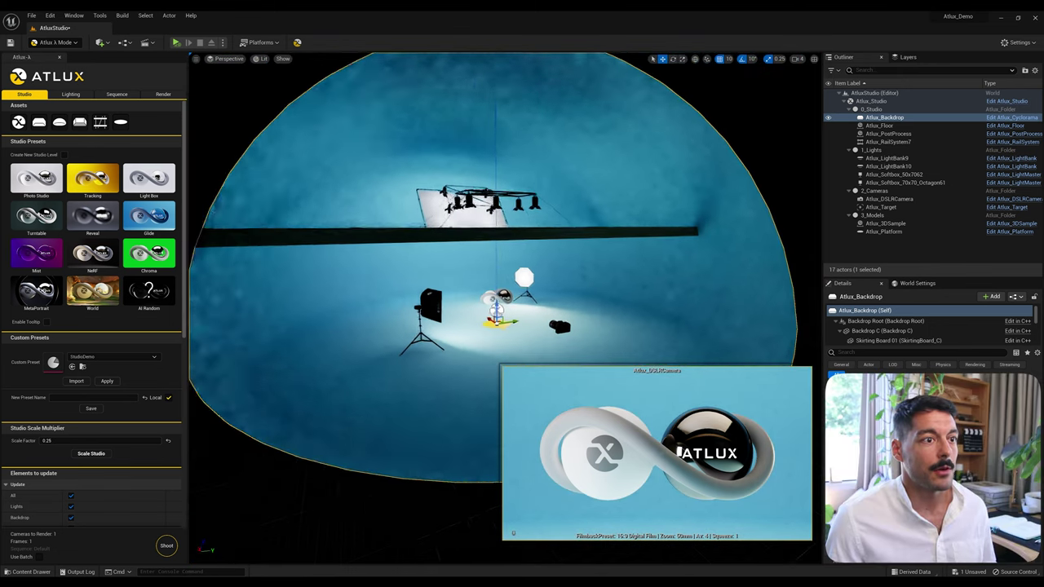
scroll(504, 308, up, 10)
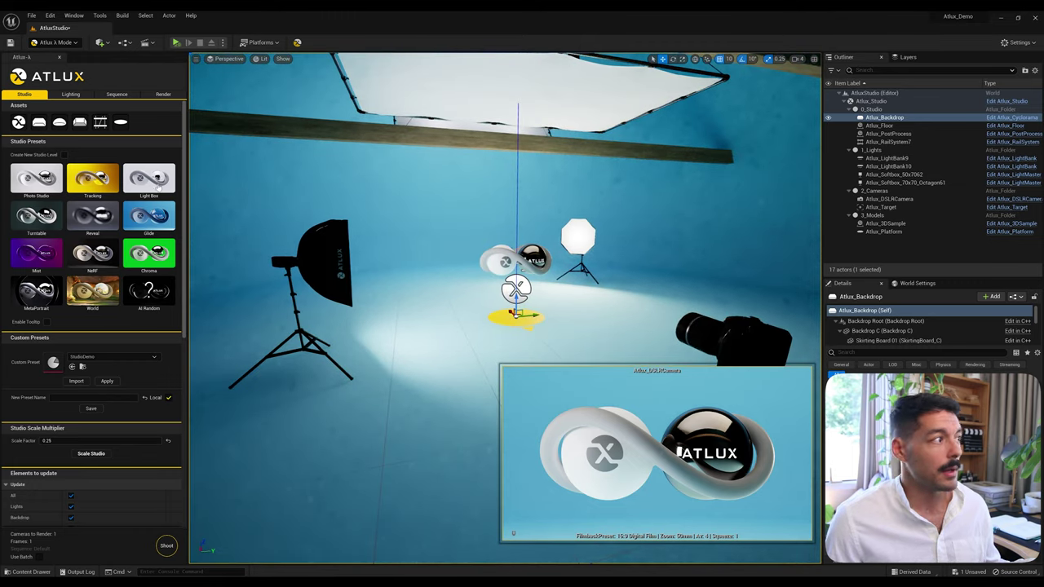
Select the overhead rail, place and delete an extra platform, then select the yellow floor platform.
click(318, 129)
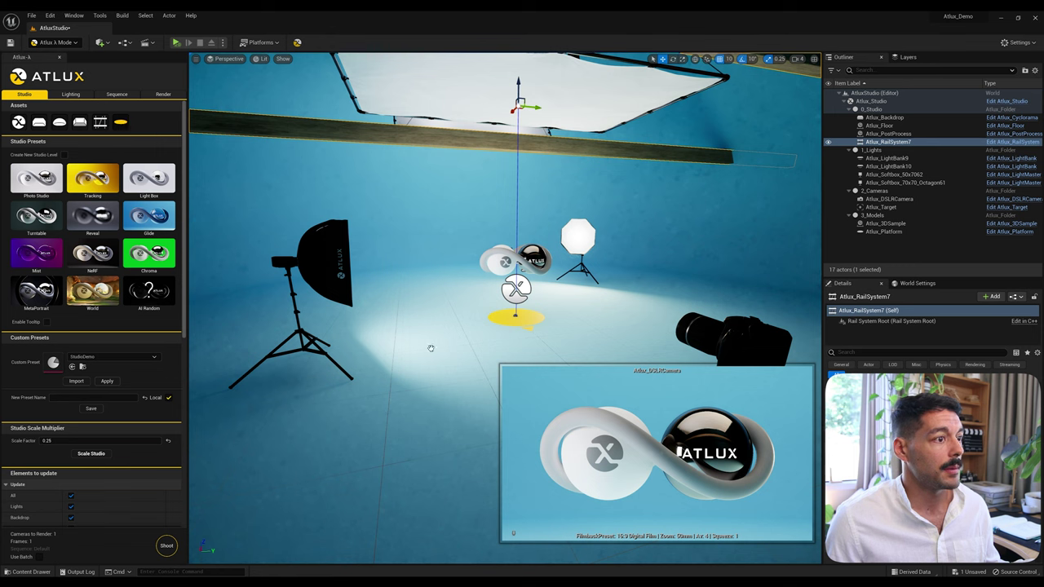
click(462, 336)
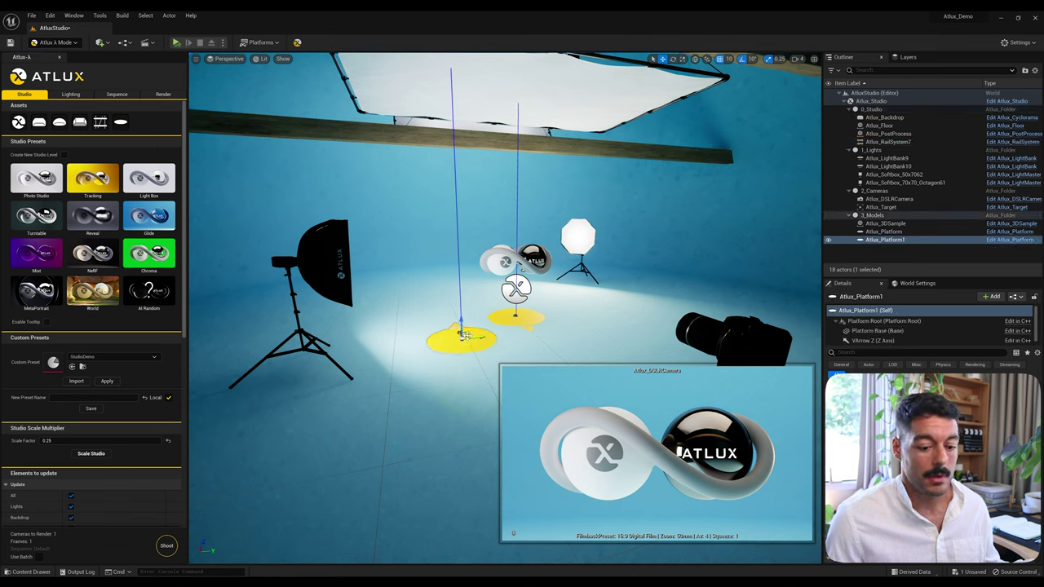
key(Delete)
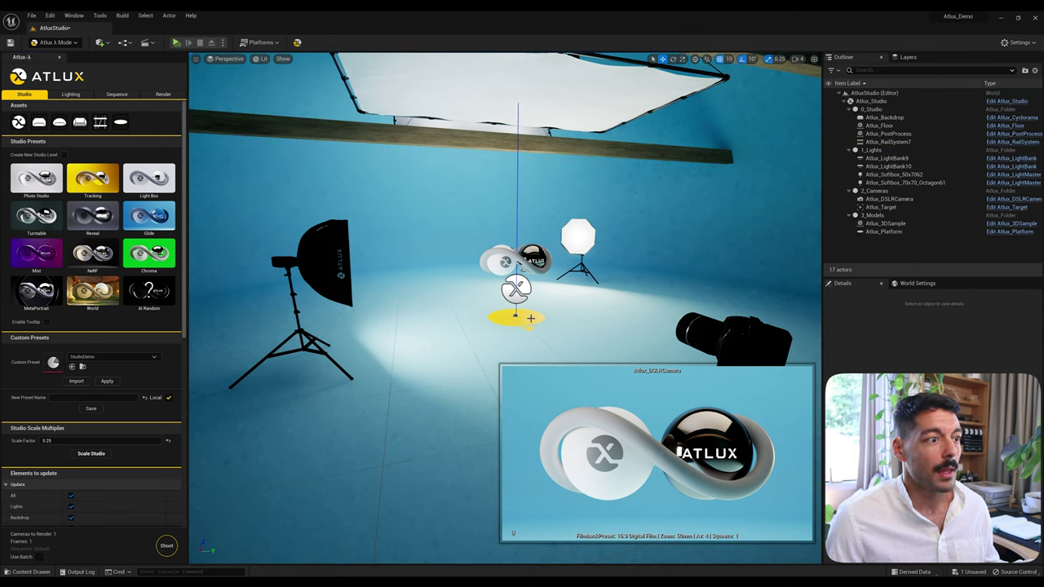
click(530, 318)
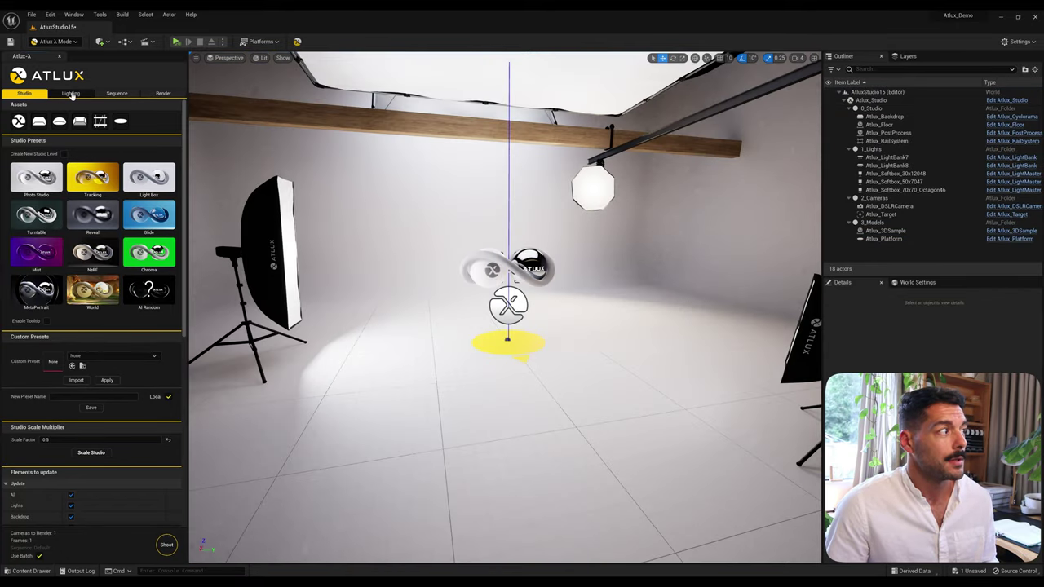
In the Atlux Lighting tools, add then delete an Overhead Lightbank, and drop in a Softbox 60x60.
click(71, 94)
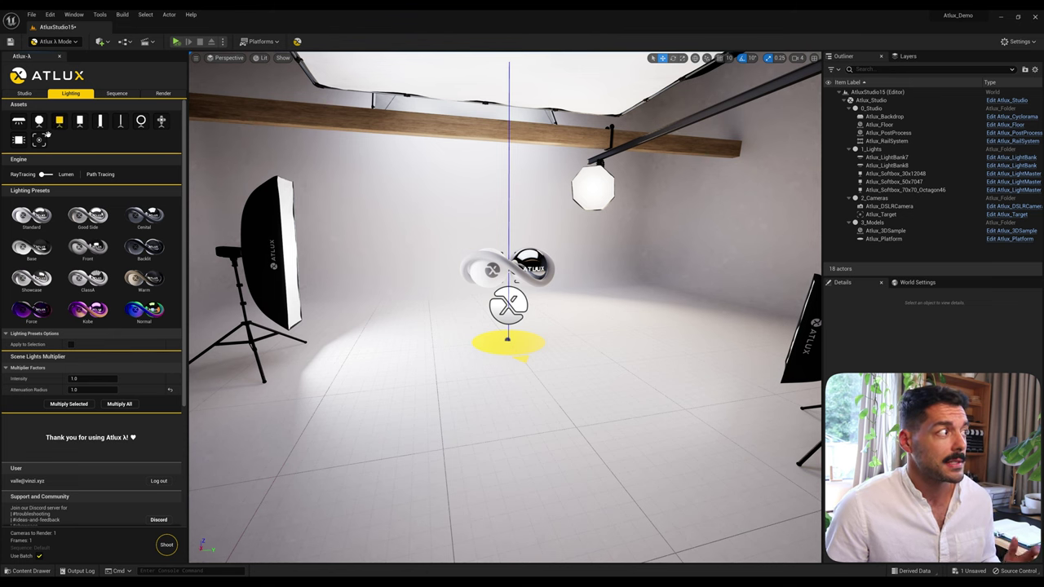
right_drag(505, 310, 535, 330)
right_drag(452, 309, 452, 310)
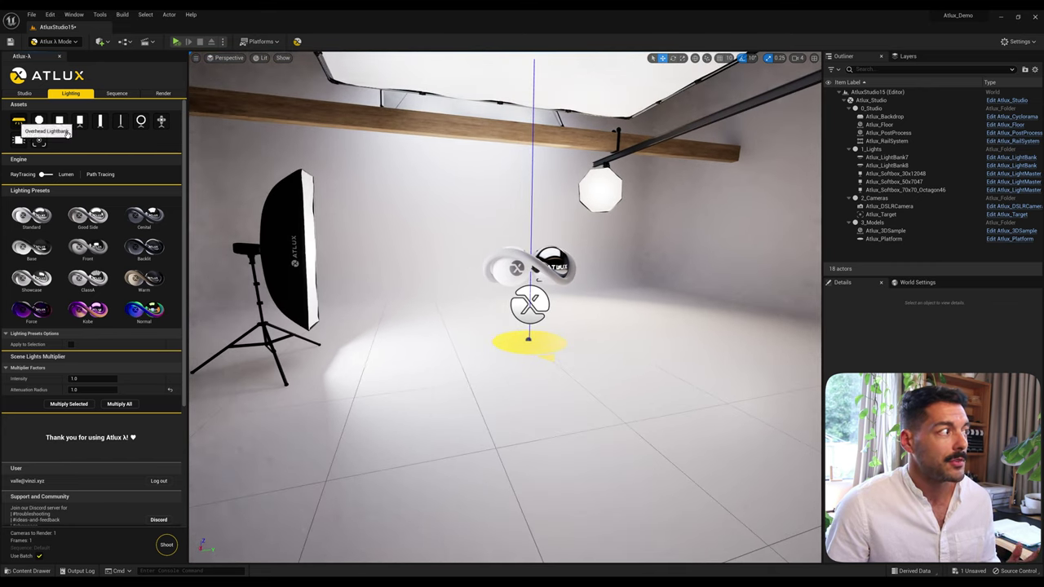
drag(67, 132, 438, 366)
key(Delete)
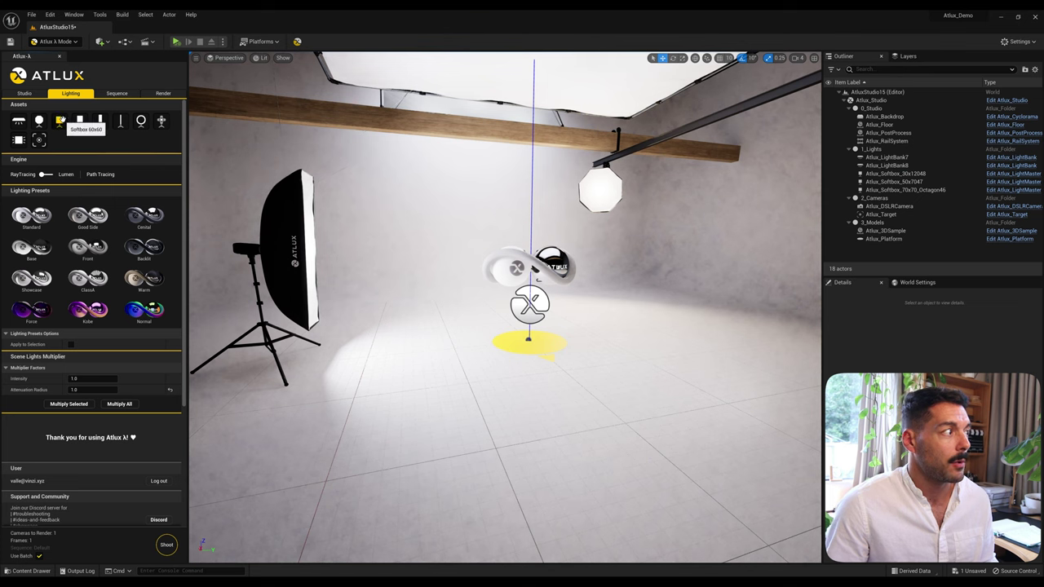
drag(59, 120, 637, 356)
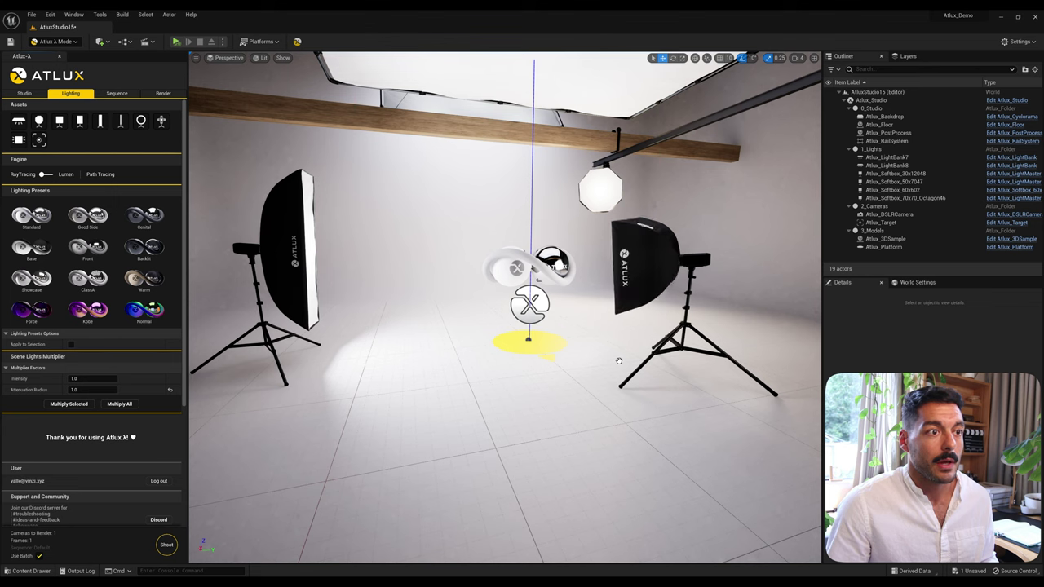
Delete the new 60x60 softbox and swing the tall softbox up onto a ceiling mount.
click(444, 392)
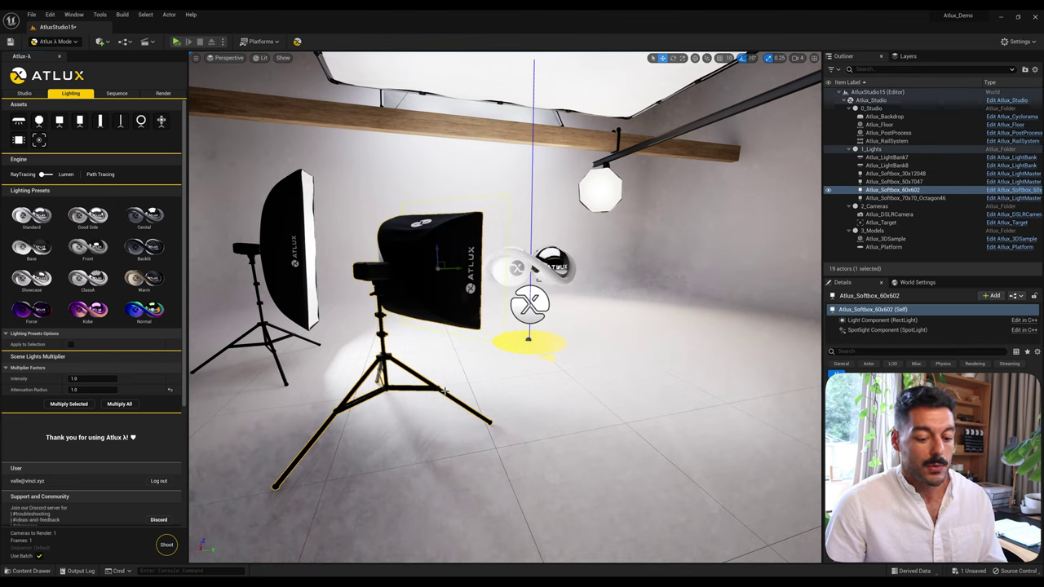
key(Delete)
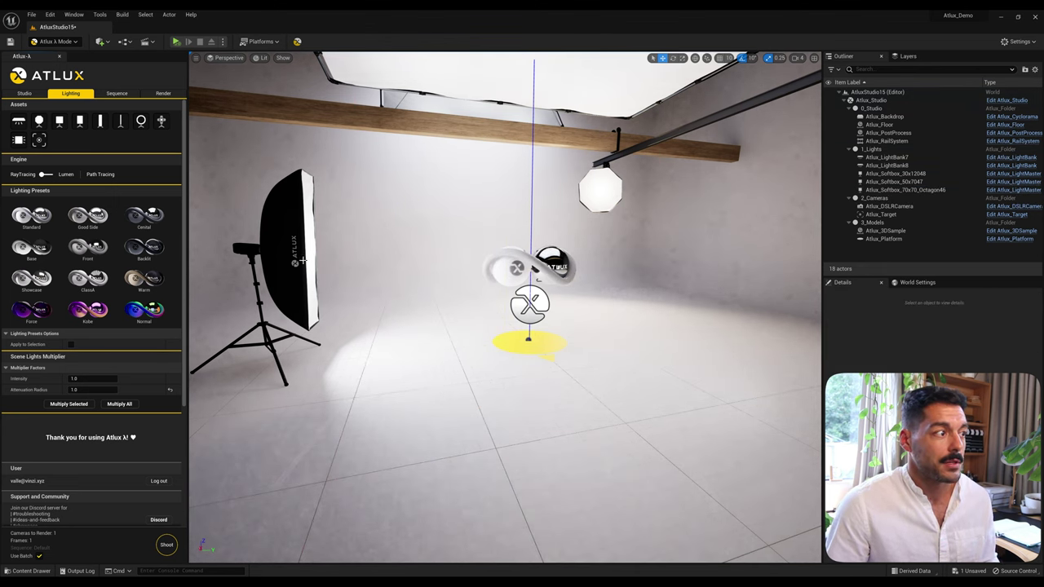
click(291, 247)
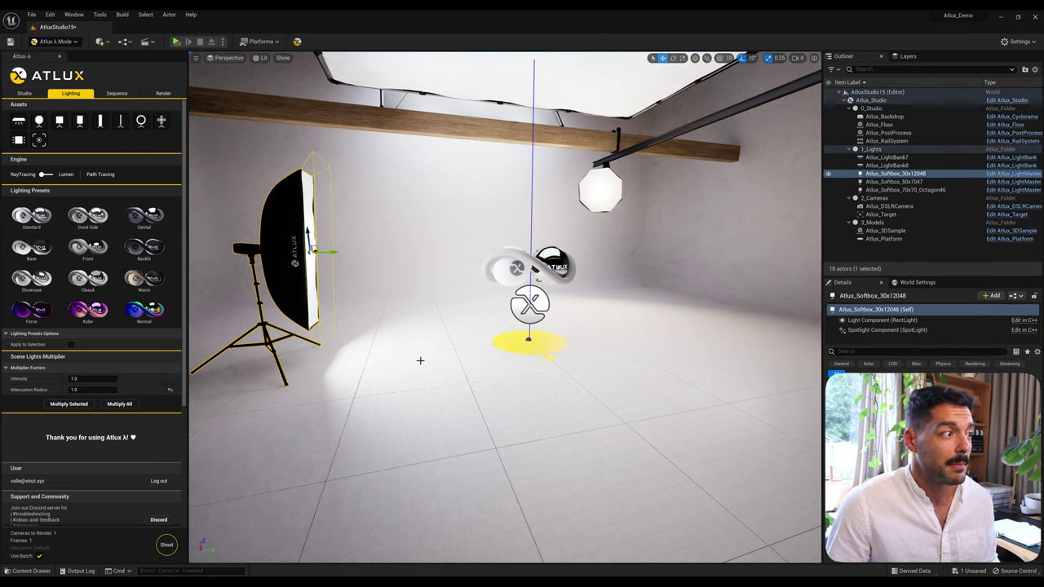
drag(420, 361, 363, 356)
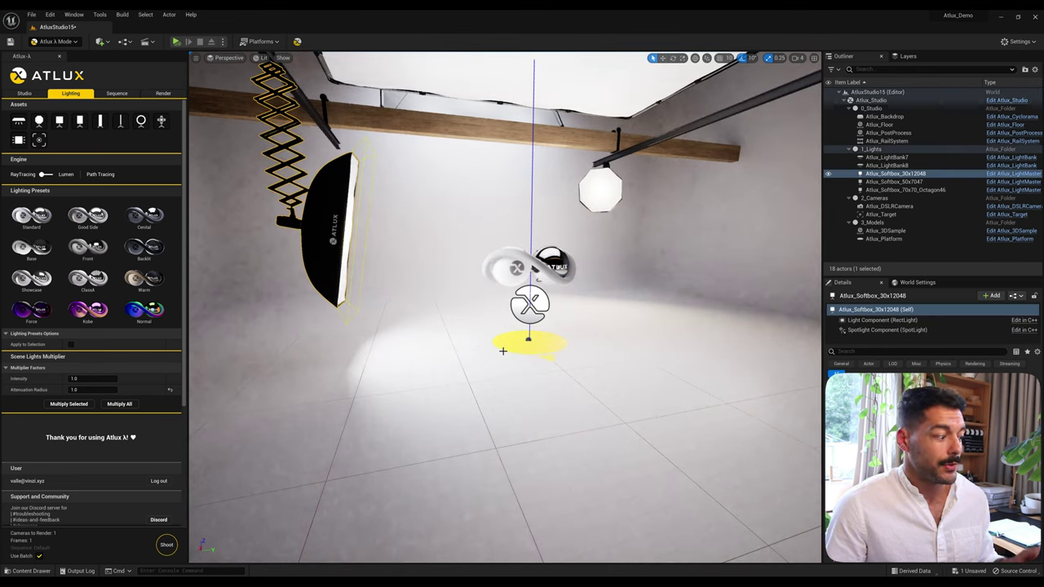
Switch the viewport to pilot Atlux_DSLRCamera from the Perspective menu.
scroll(503, 351, up, 6)
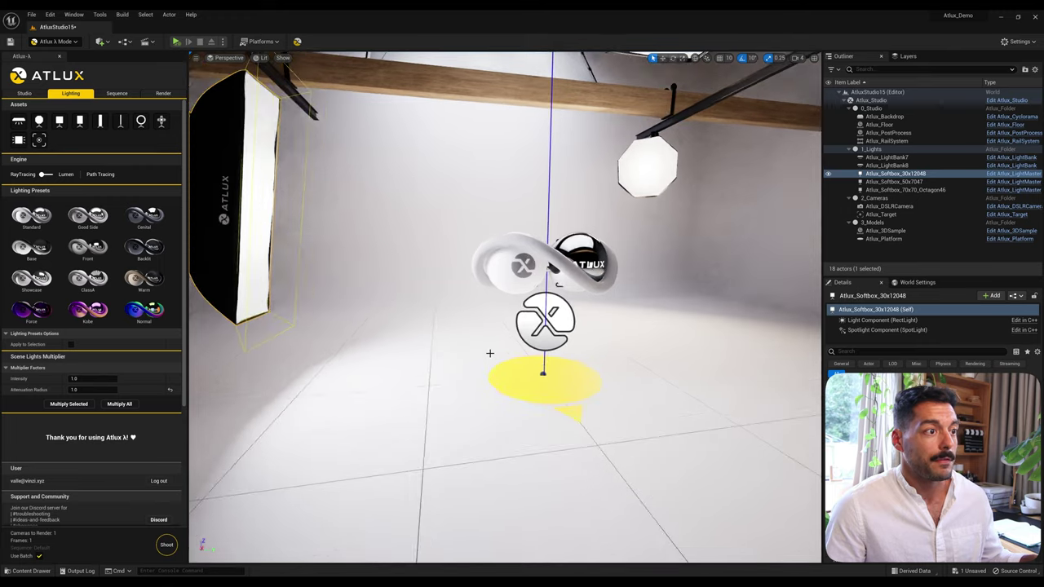
scroll(489, 353, up, 5)
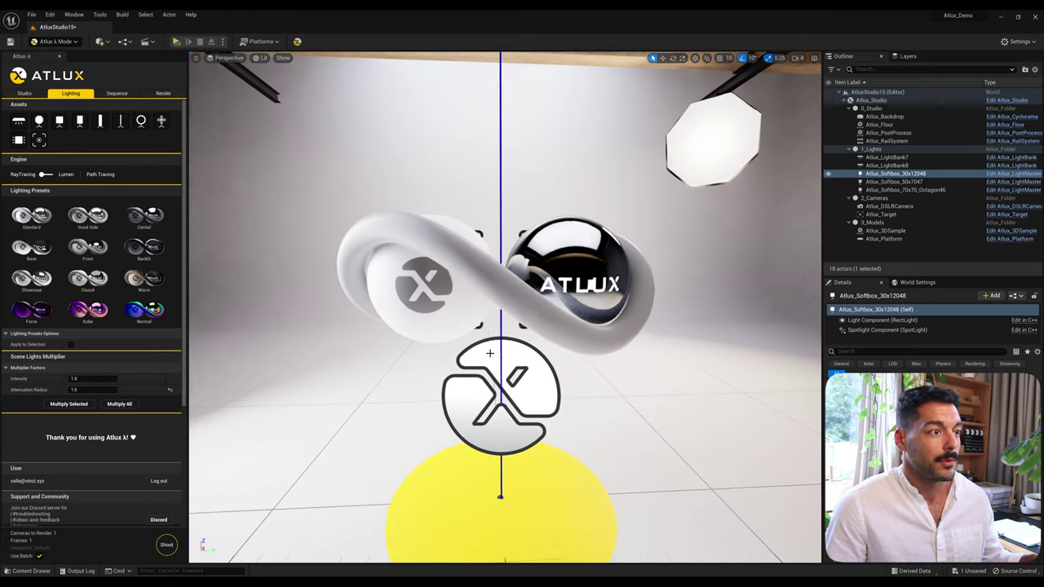
click(228, 58)
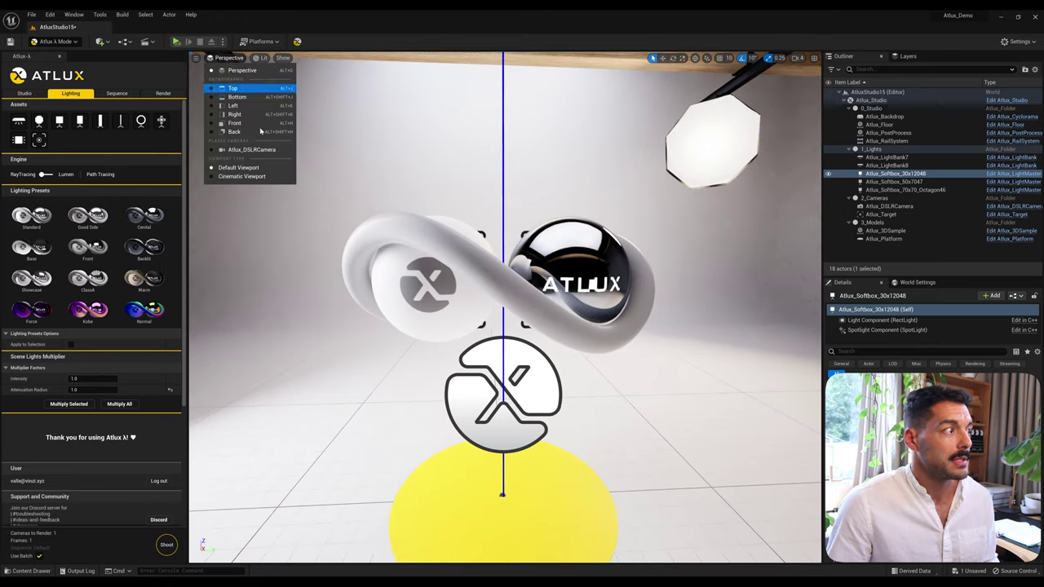
click(249, 151)
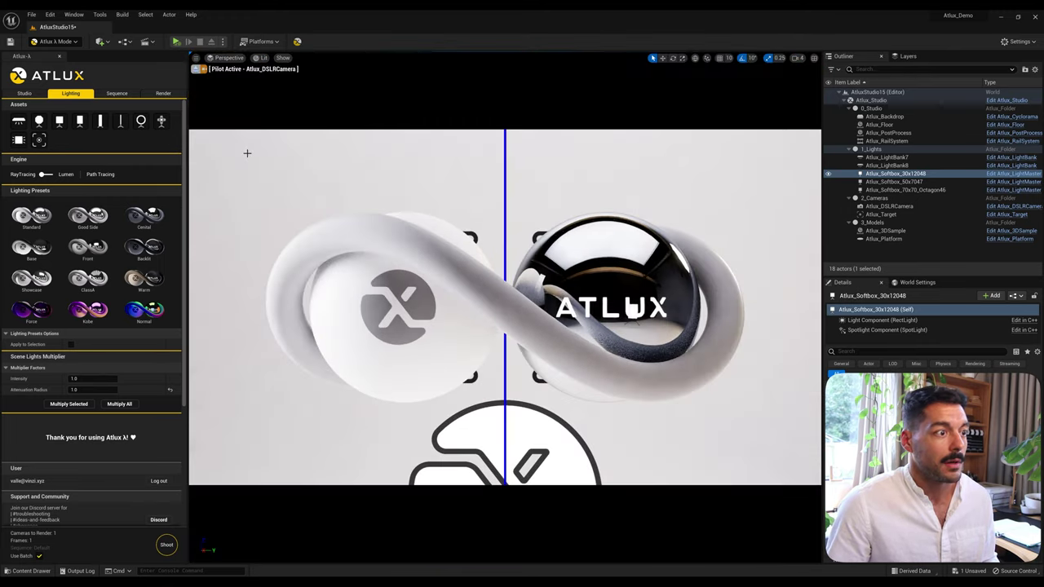
Add and delete an octagon softbox, then delete all three existing softboxes from the Outliner.
click(576, 205)
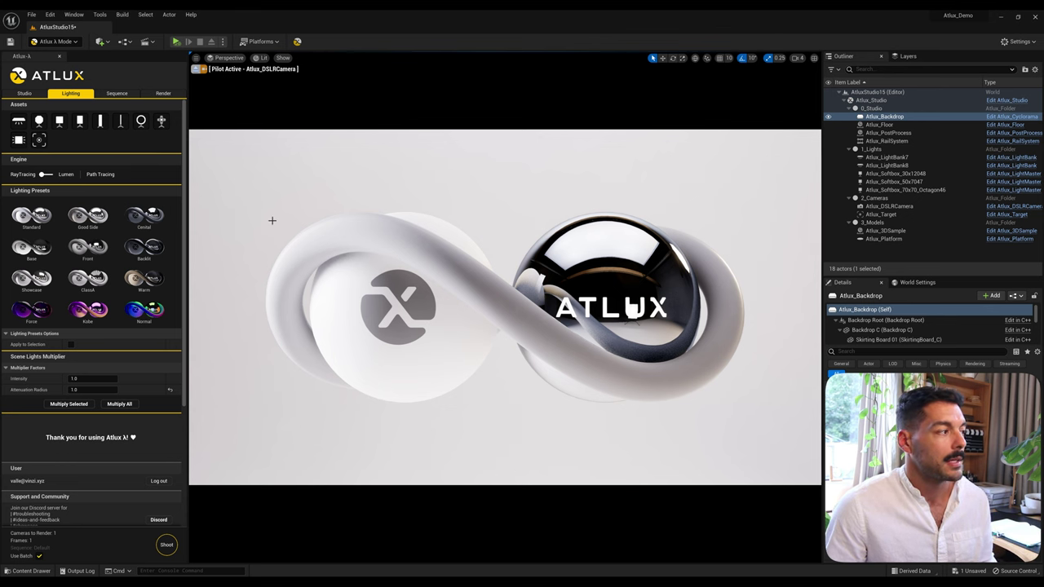
mouse_move(37, 122)
mouse_down()
mouse_move(264, 229)
mouse_move(506, 383)
mouse_move(653, 277)
mouse_move(644, 269)
mouse_move(656, 272)
mouse_move(285, 275)
mouse_move(287, 318)
mouse_move(375, 313)
mouse_move(277, 309)
mouse_move(421, 335)
mouse_move(429, 355)
mouse_move(438, 279)
mouse_move(381, 230)
mouse_move(274, 299)
mouse_move(326, 304)
mouse_move(396, 366)
mouse_move(682, 368)
mouse_move(663, 256)
mouse_move(634, 234)
mouse_move(650, 269)
mouse_move(657, 258)
mouse_up()
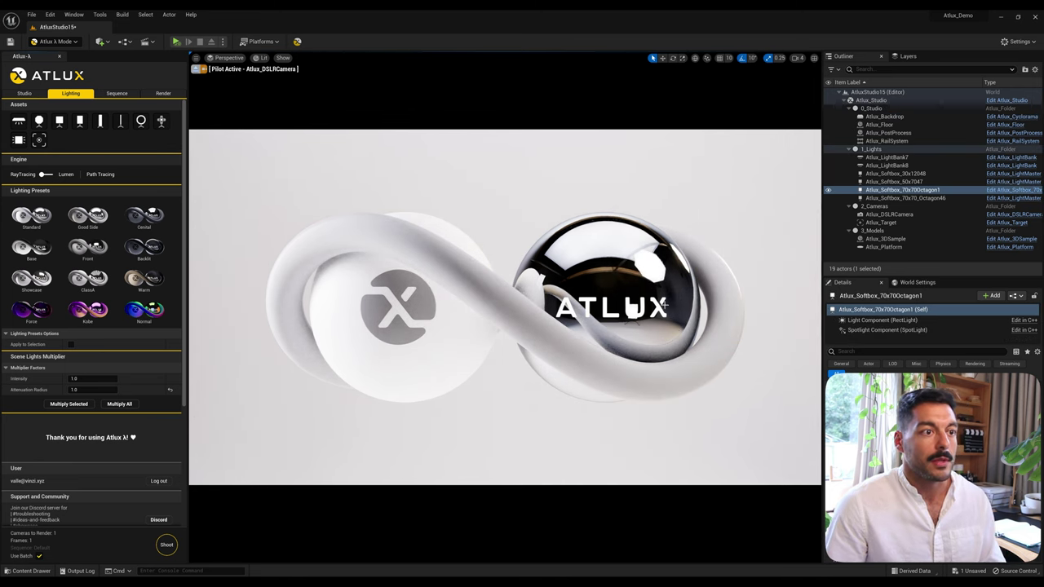
key(Delete)
click(897, 174)
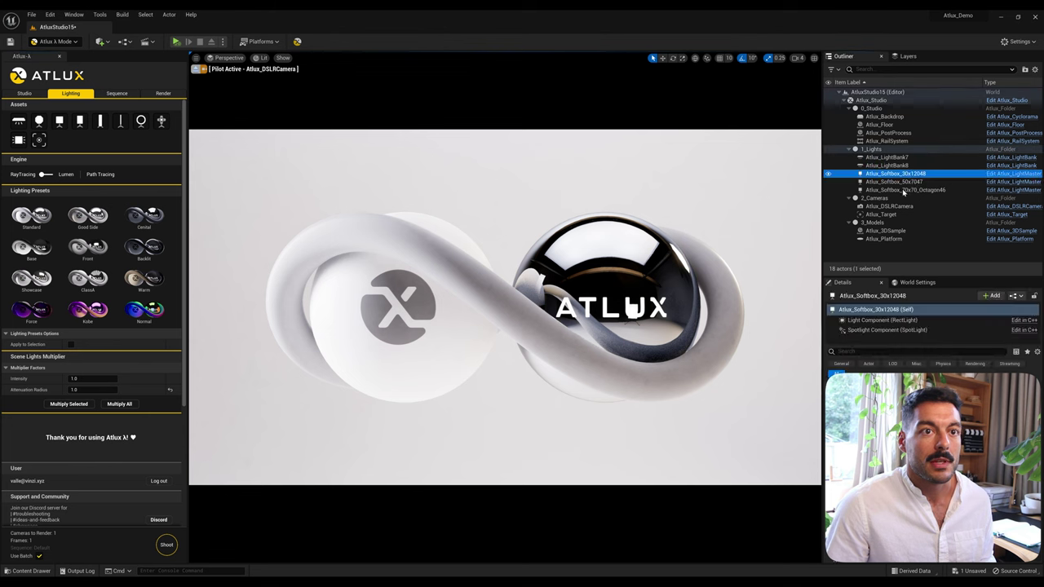
shift+click(903, 190)
key(Delete)
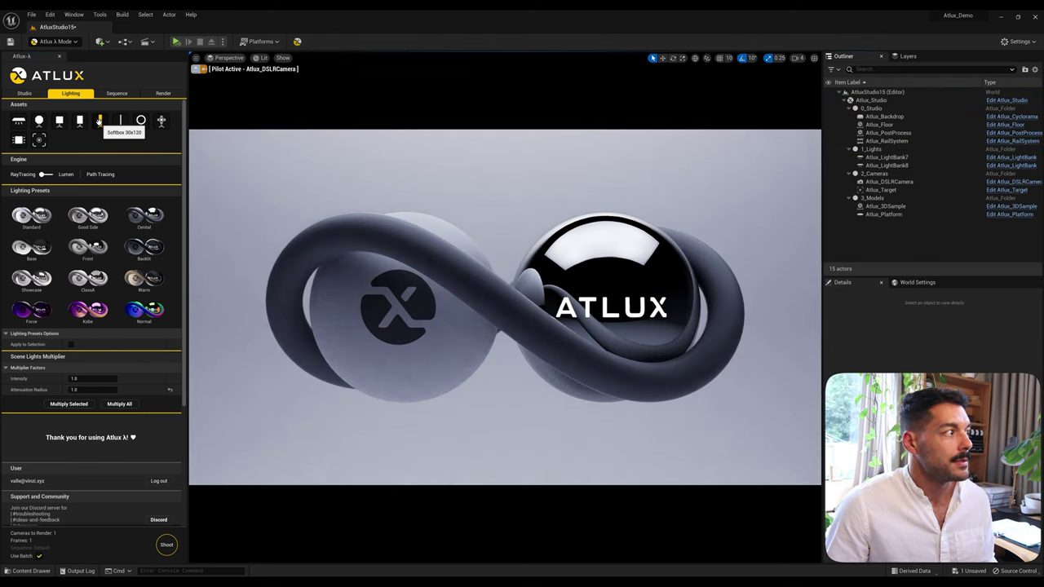
Add a 30x120 softbox aimed at the left loop, add a 60x60 softbox, and discard an extra octagon.
click(99, 121)
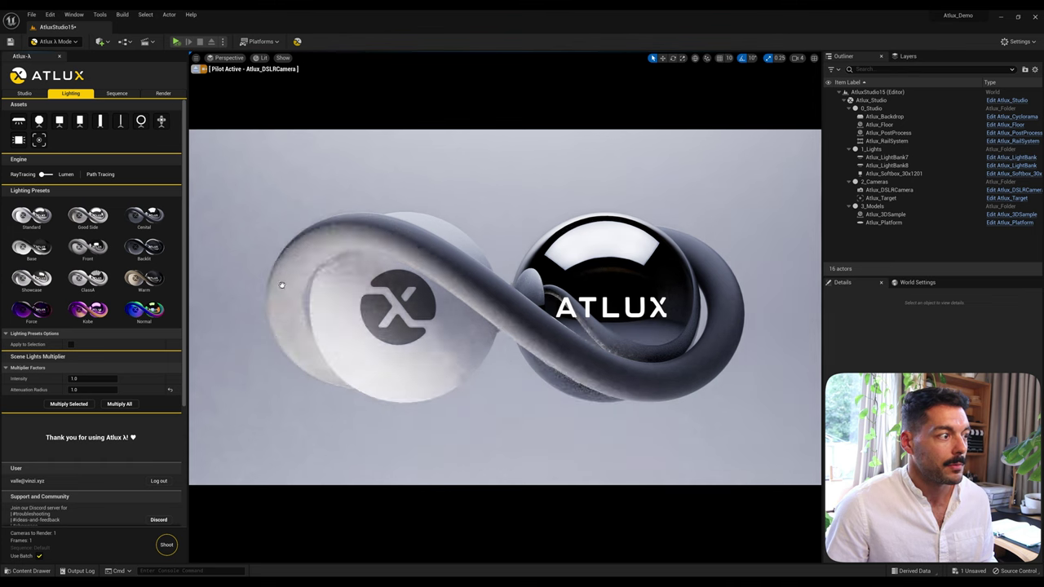
drag(319, 303, 657, 275)
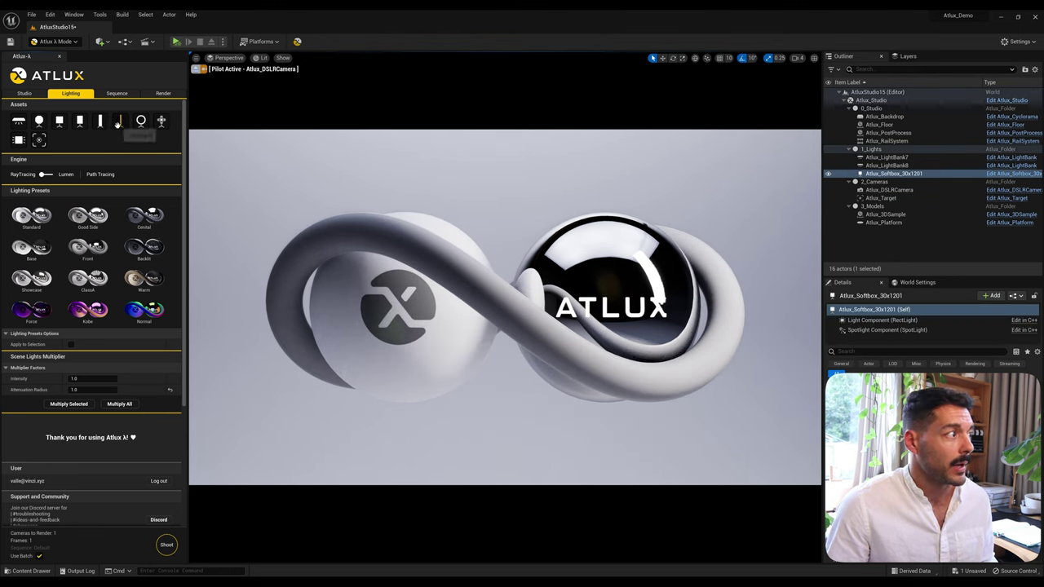
click(60, 121)
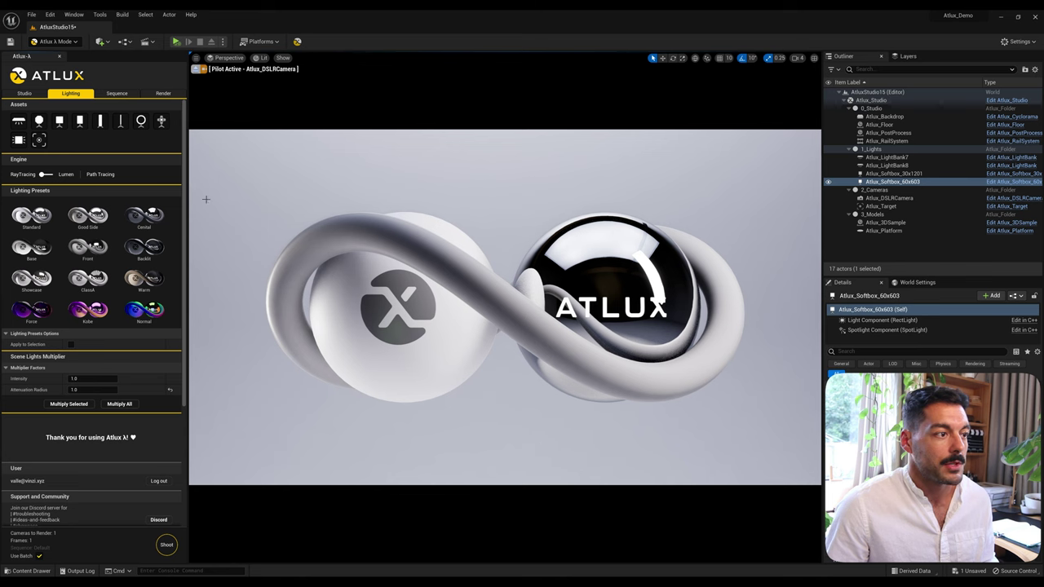
mouse_move(38, 120)
mouse_down()
mouse_move(575, 294)
mouse_move(684, 274)
mouse_move(332, 268)
mouse_move(333, 299)
mouse_up()
key(Delete)
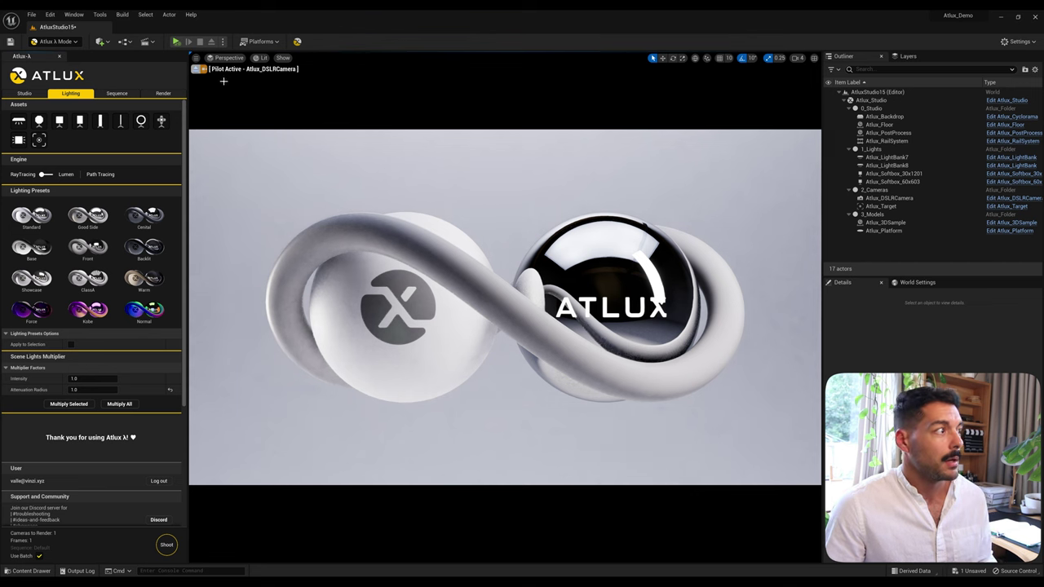
Eject from the DSLR camera, orbit around the studio, and toggle the engine to Lumen and back to RayTracing.
click(199, 70)
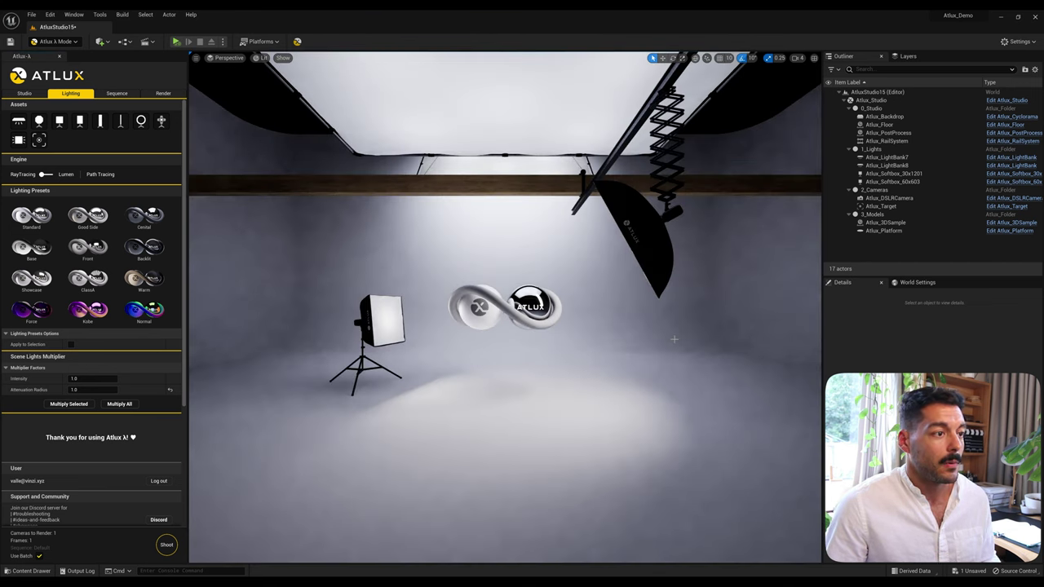
mouse_move(671, 334)
right_down()
mouse_move(616, 307)
mouse_move(530, 308)
right_up()
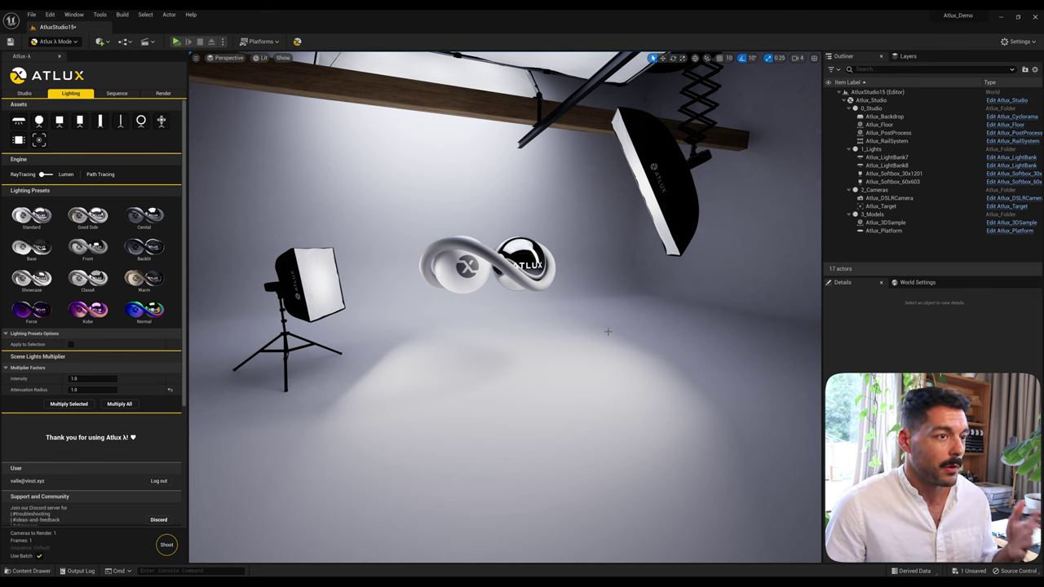
right_drag(592, 338, 592, 339)
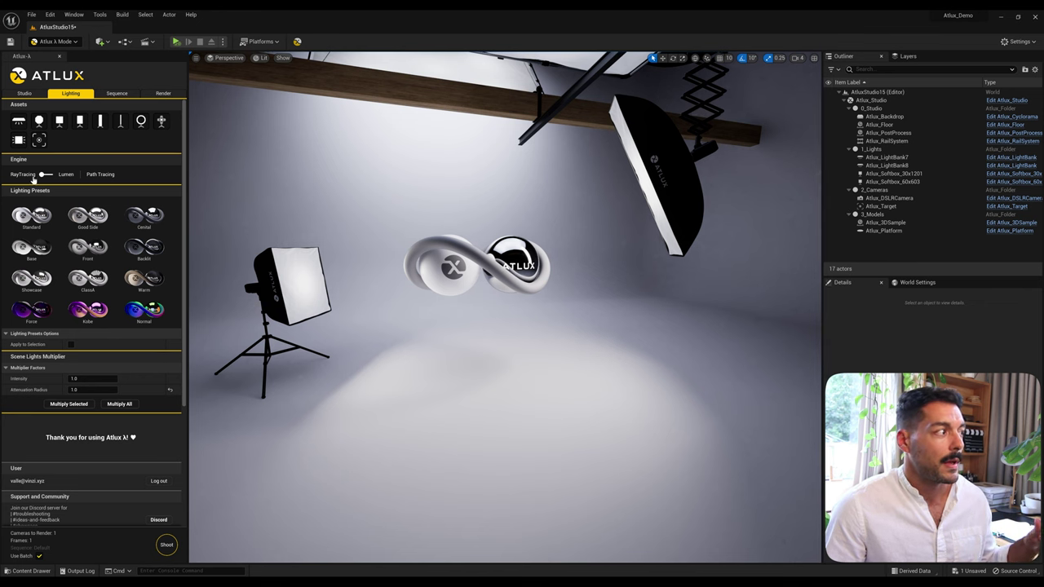
click(66, 177)
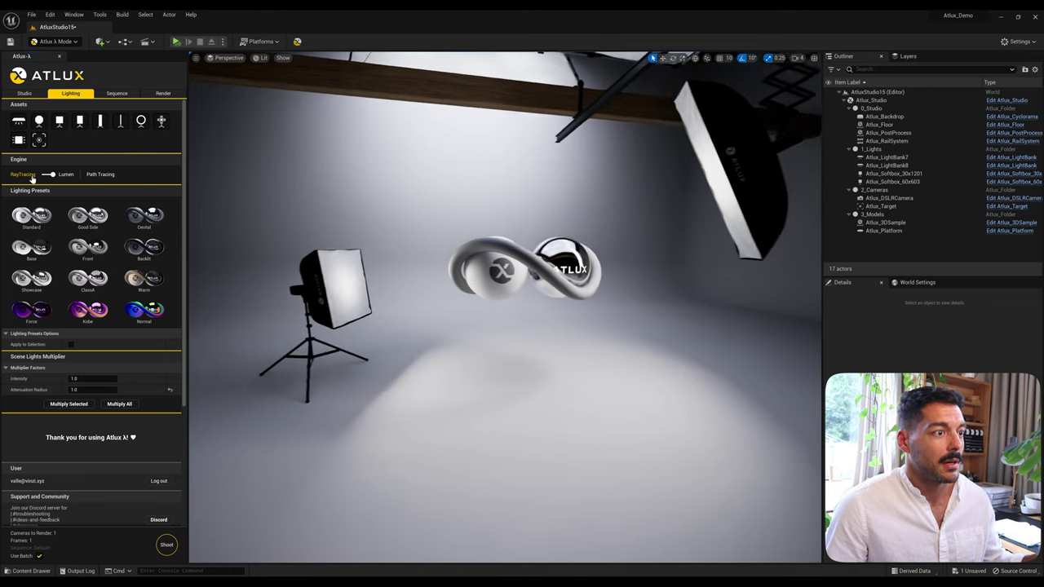
click(22, 175)
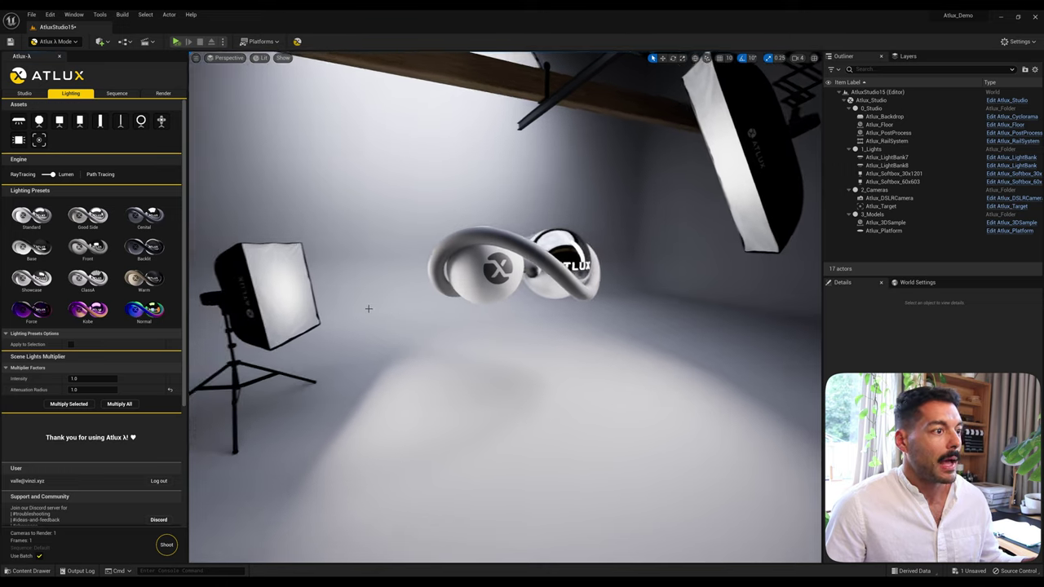
click(100, 174)
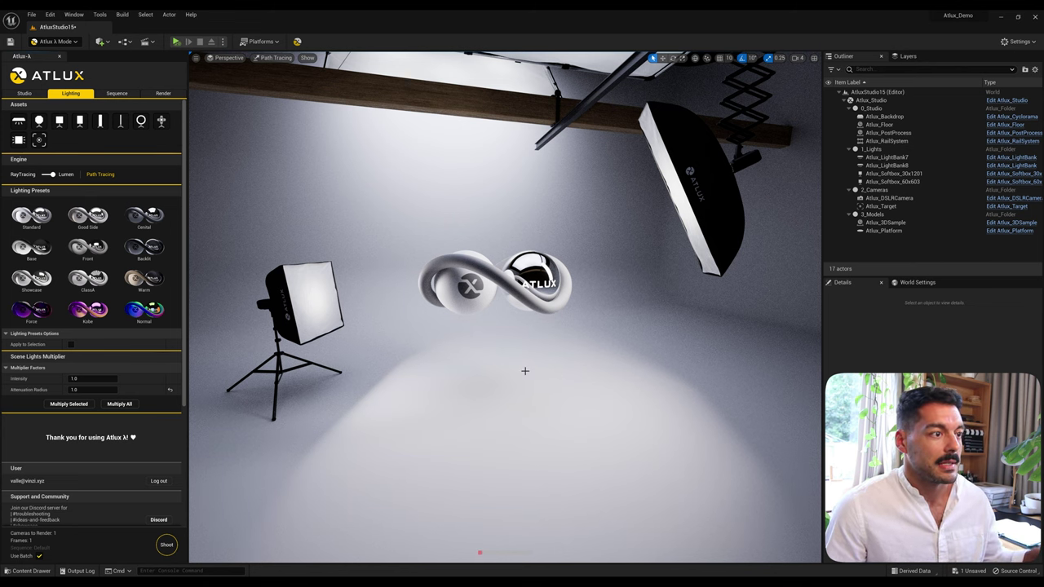
right_drag(525, 371, 519, 388)
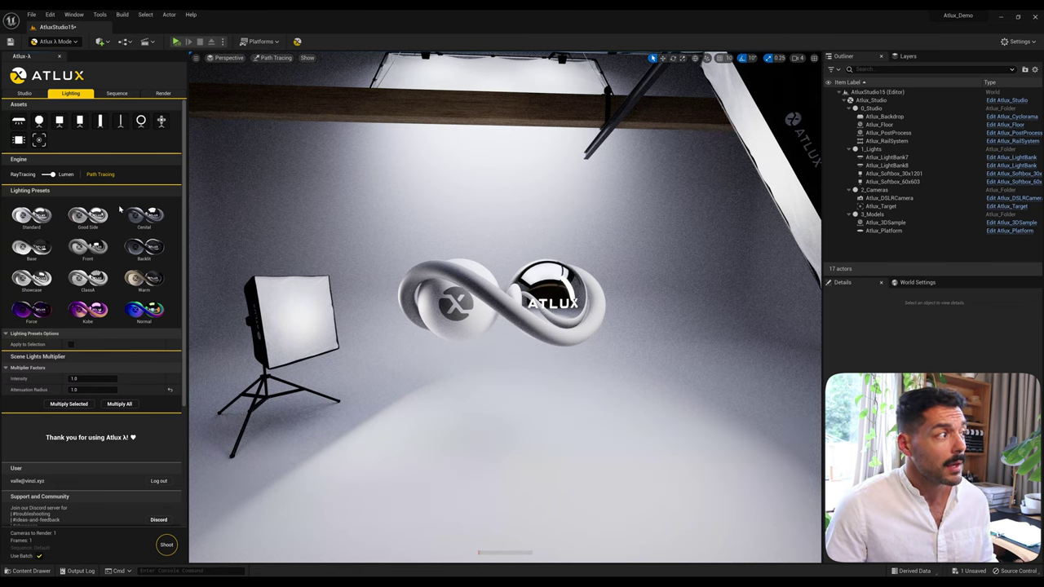
click(18, 174)
click(66, 177)
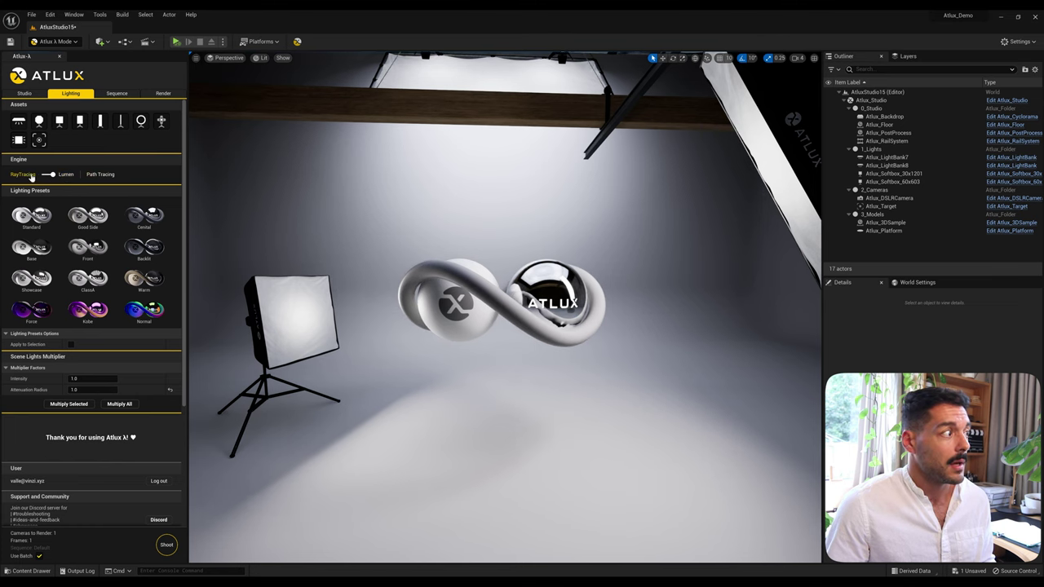
click(25, 174)
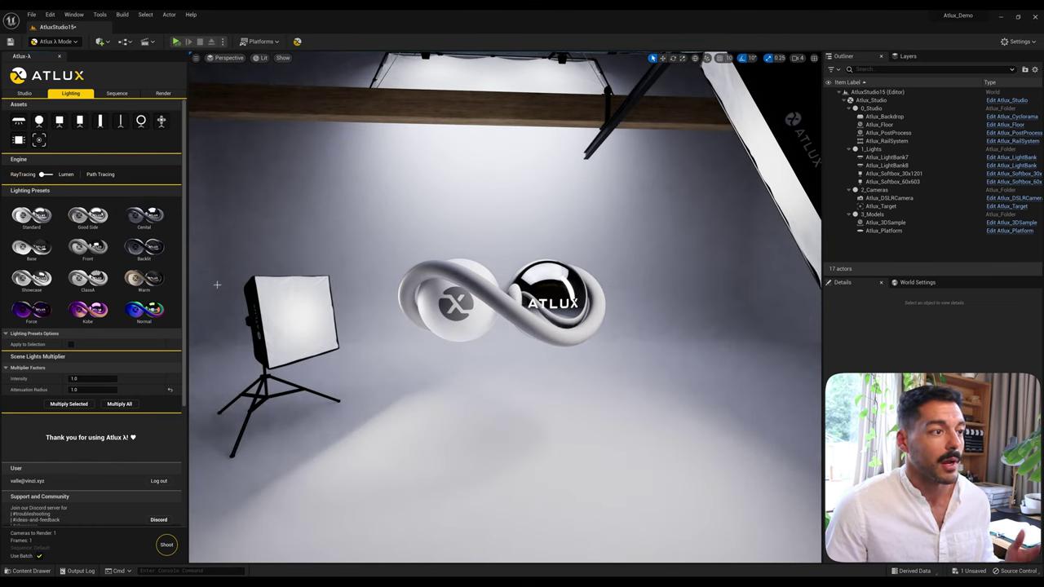
scroll(527, 370, down, 5)
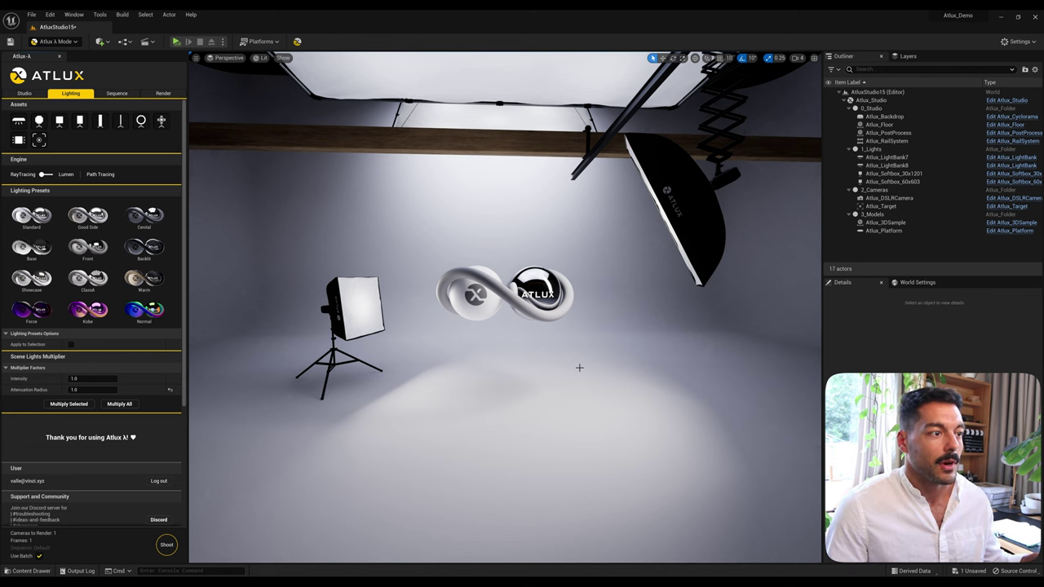
right_drag(579, 367, 547, 361)
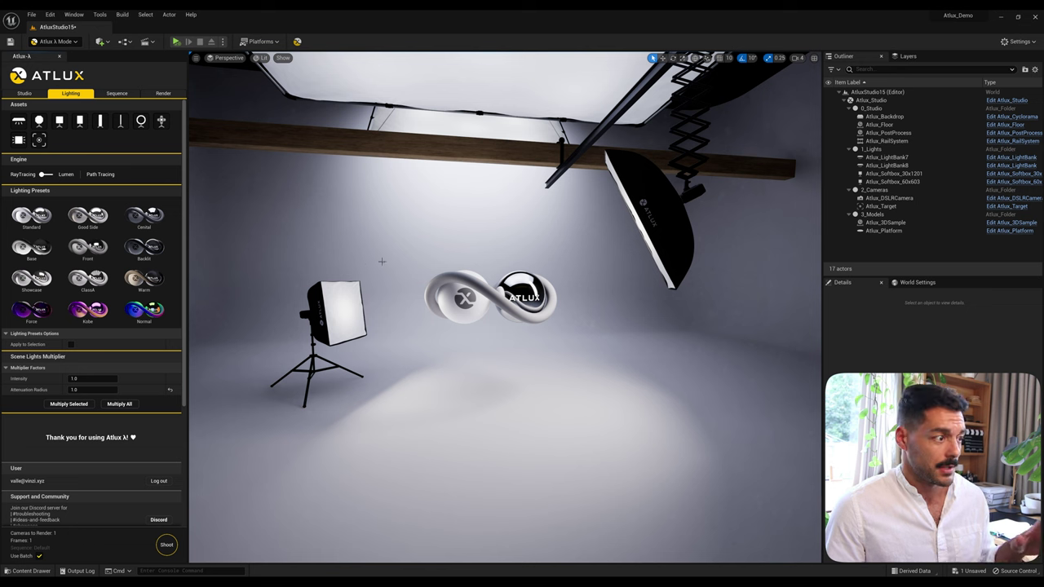
Colour Atlux_Backdrop yellow-orange (R 1.0, G 0.56, B 0) and deselect it.
click(884, 116)
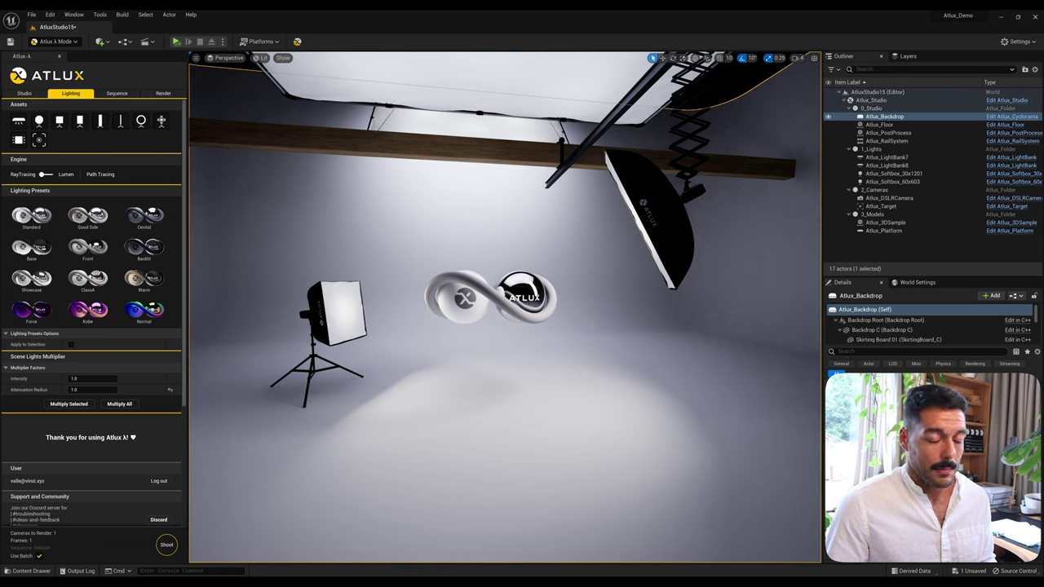
click(914, 383)
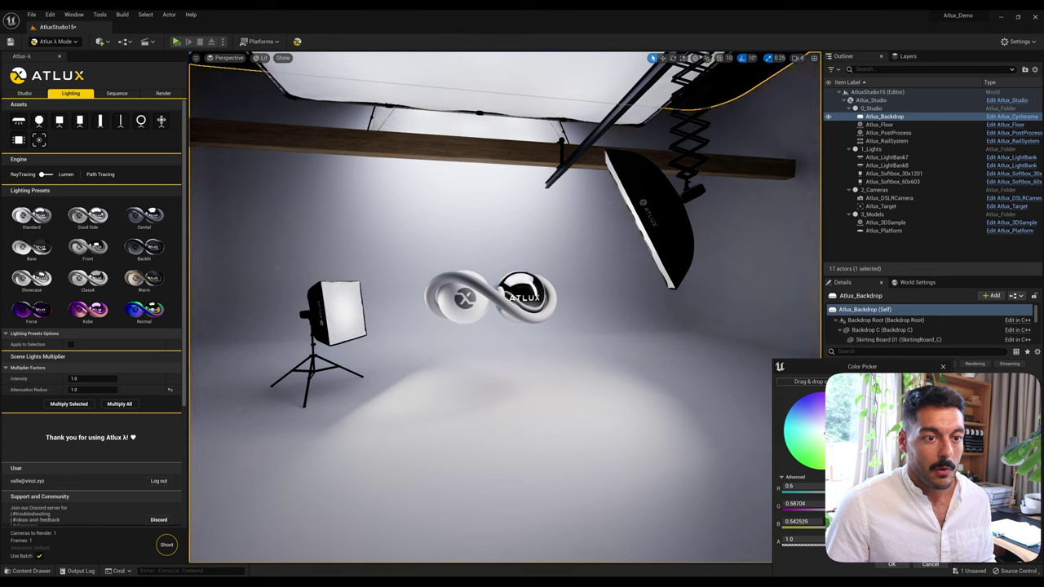
click(827, 436)
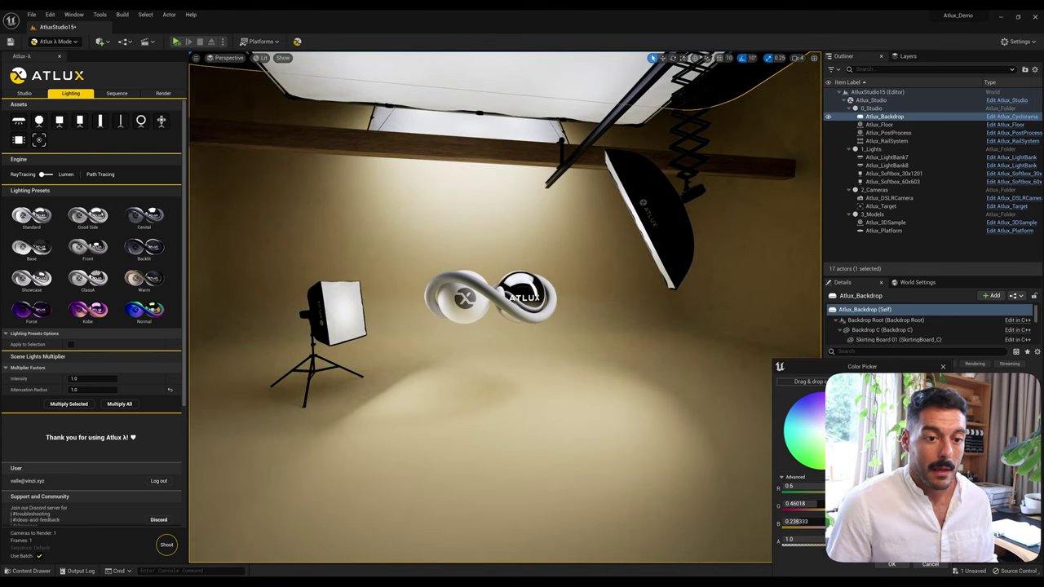
click(848, 408)
click(890, 564)
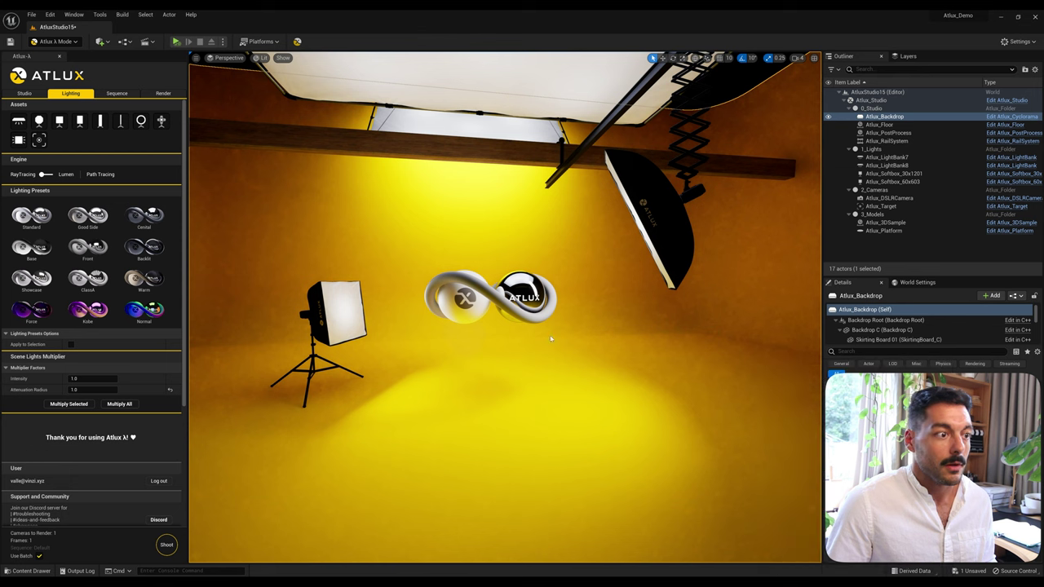
key(Escape)
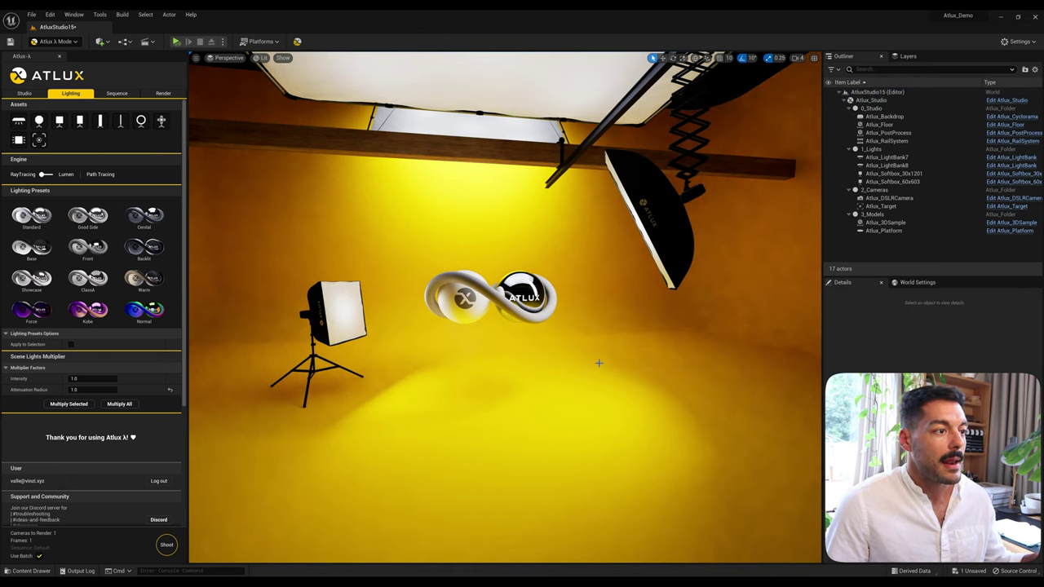
right_drag(598, 363, 577, 354)
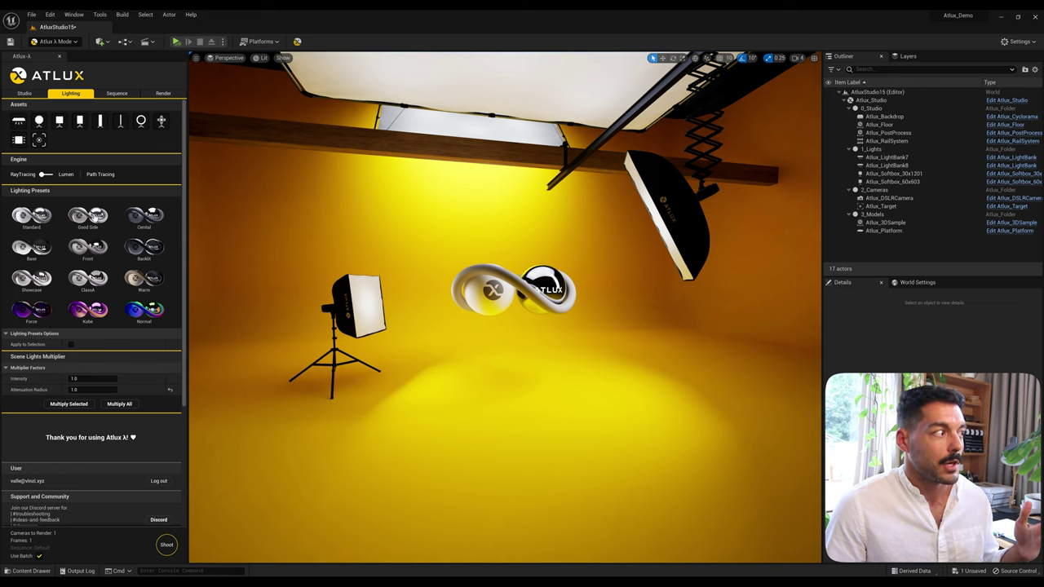
Apply the Standard preset and select the DSLR camera and backdrop to preview the shot.
click(32, 216)
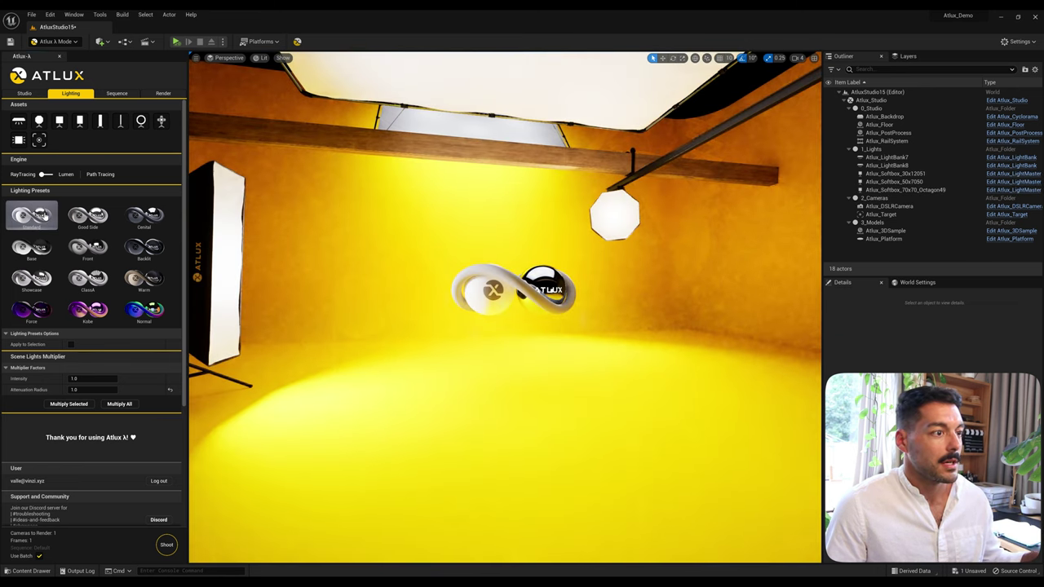
right_drag(590, 360, 590, 361)
click(590, 360)
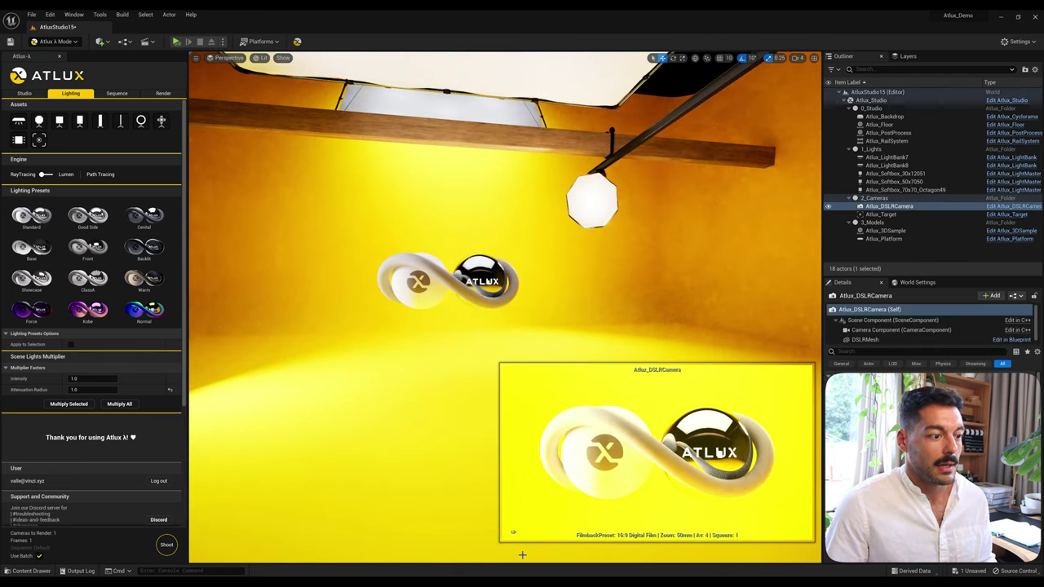
click(672, 320)
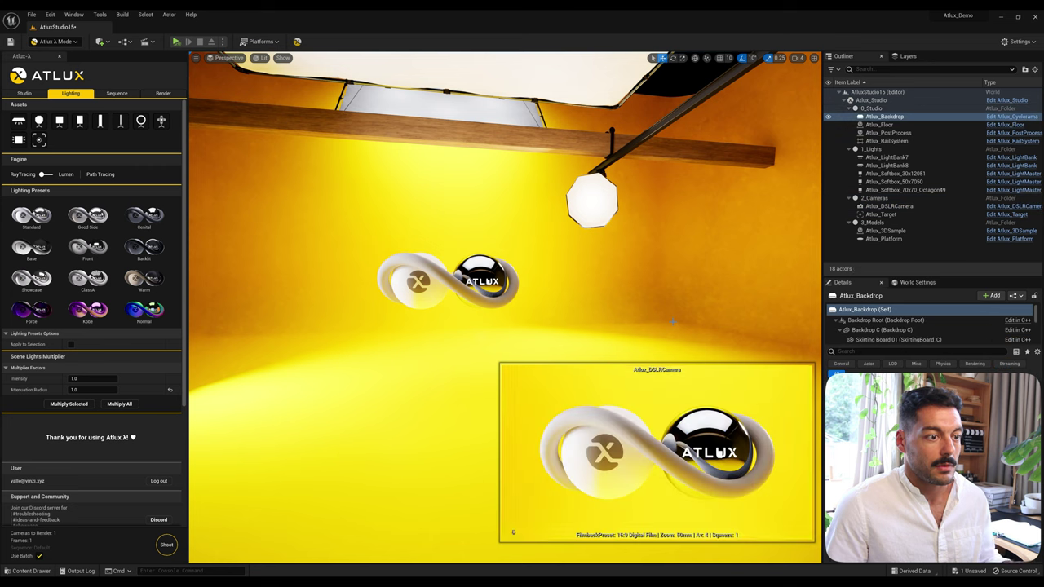
right_drag(563, 349, 563, 349)
Cycle through the Good Side, Central, Base, Front, Backlit and Showcase lighting presets.
click(90, 225)
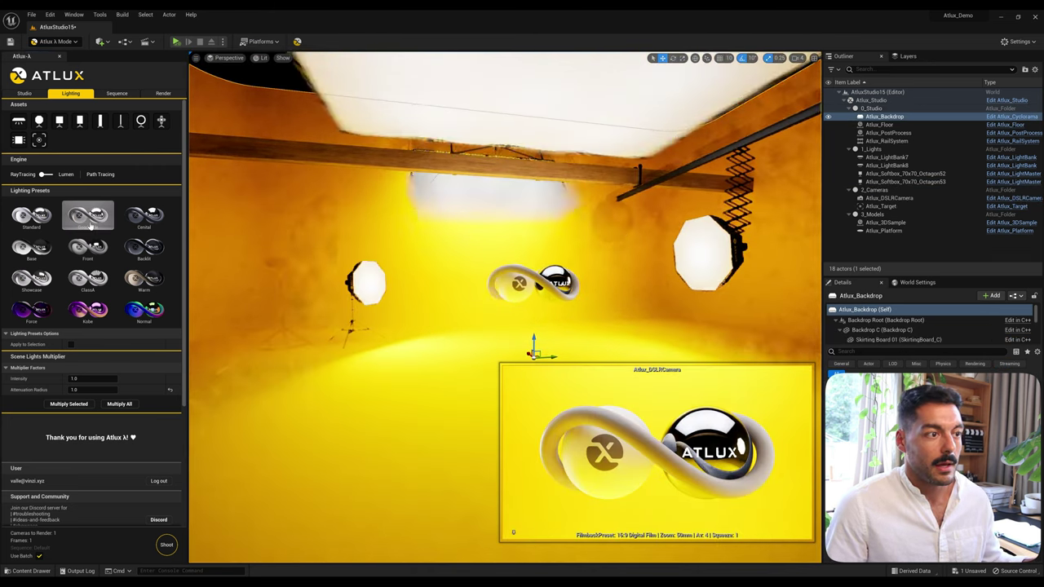
click(145, 223)
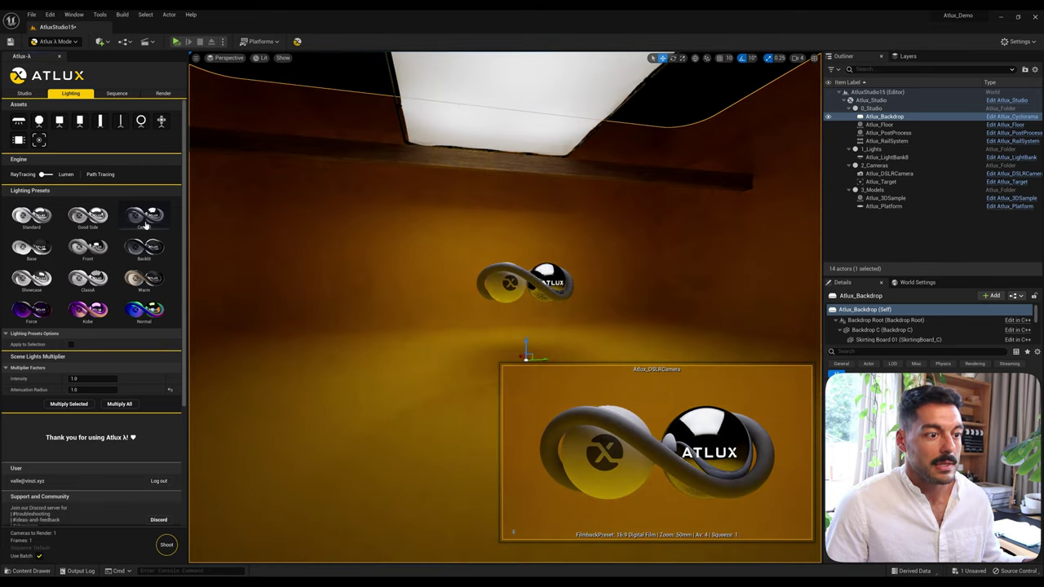
click(31, 247)
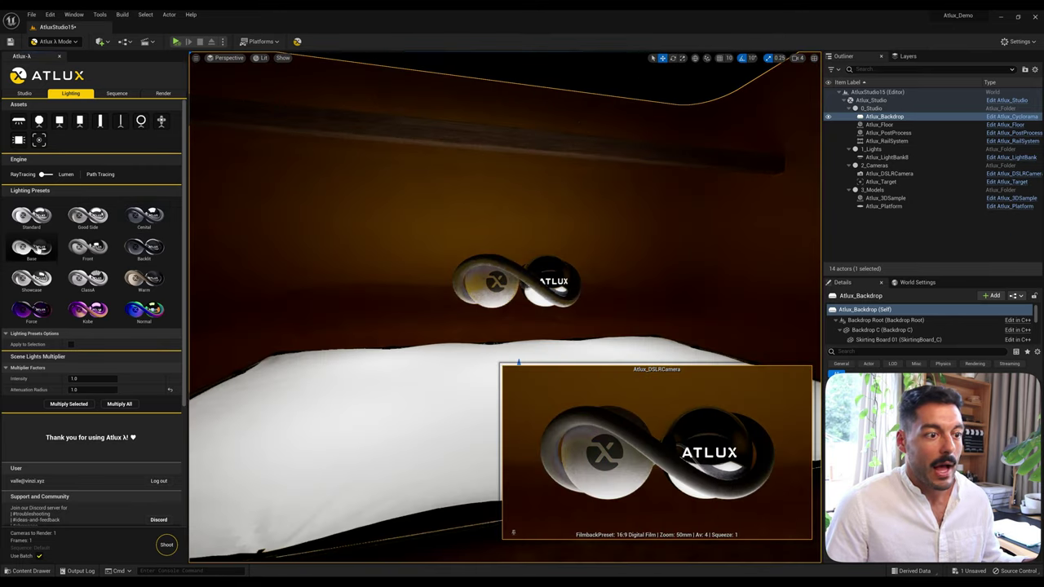
click(90, 249)
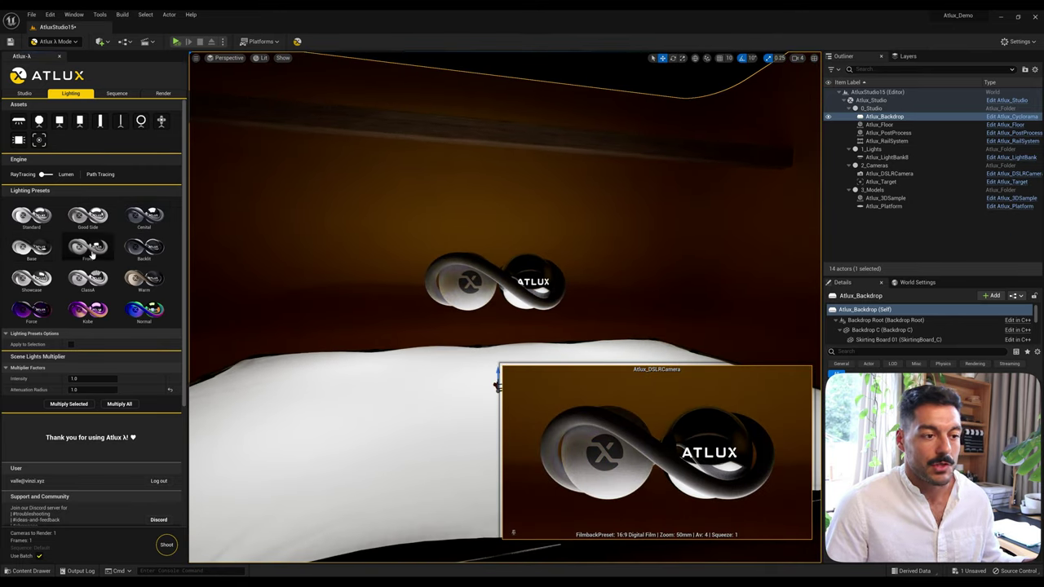
click(153, 250)
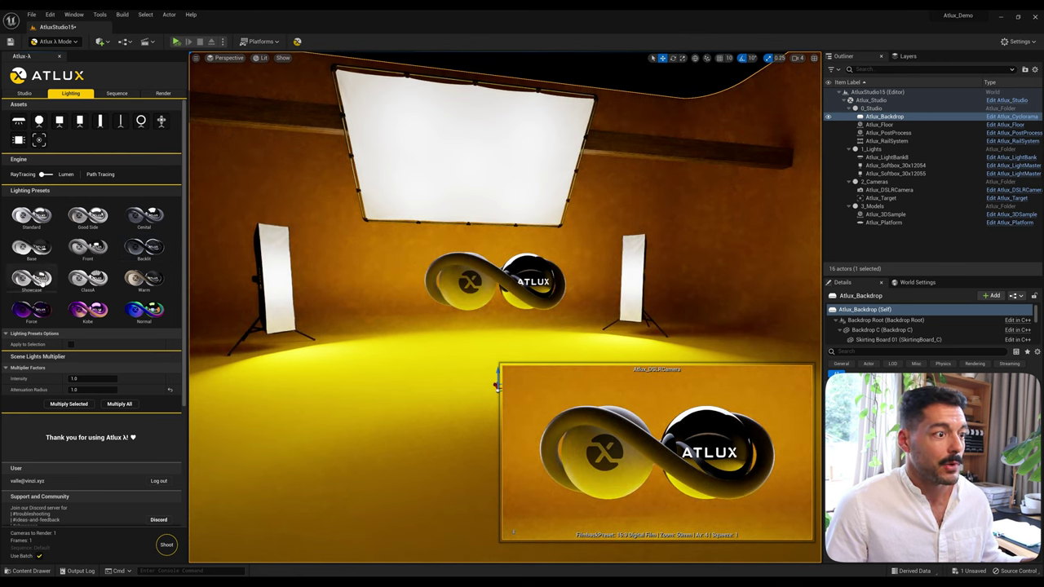
click(31, 247)
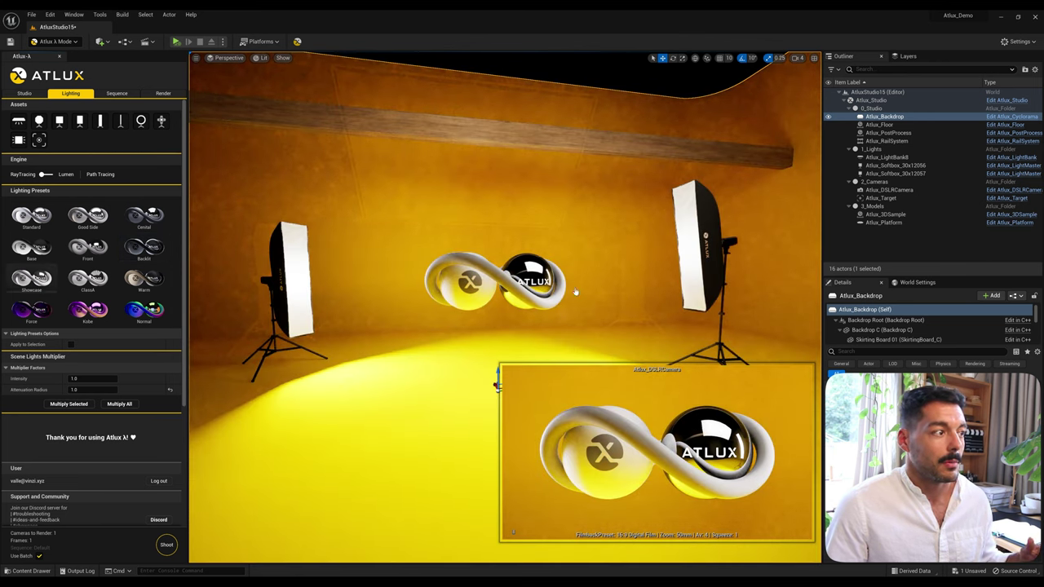
Hang the right softbox from the ceiling mount, then return it to its floor stand.
click(707, 251)
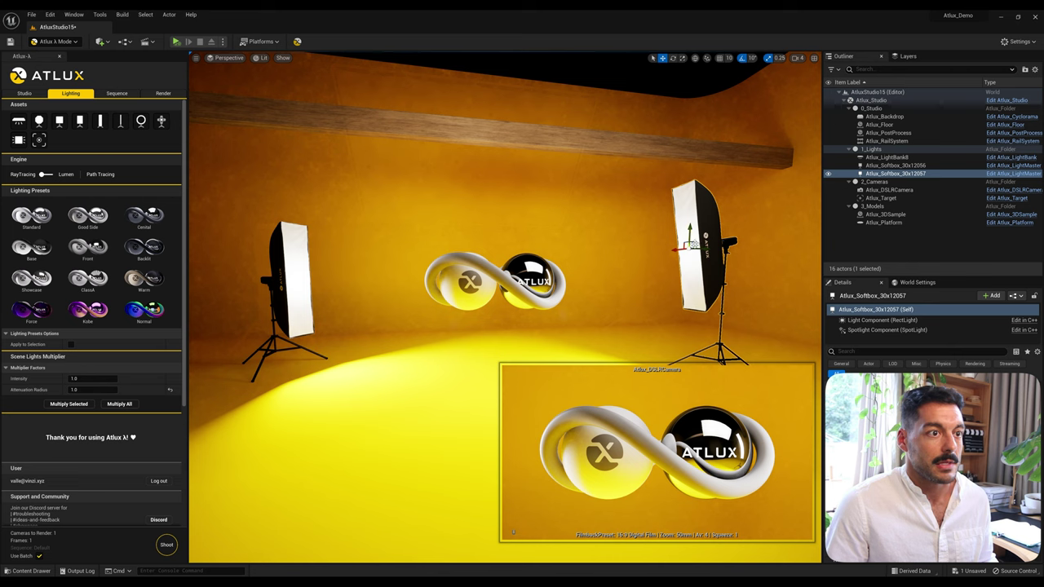
drag(691, 240, 657, 214)
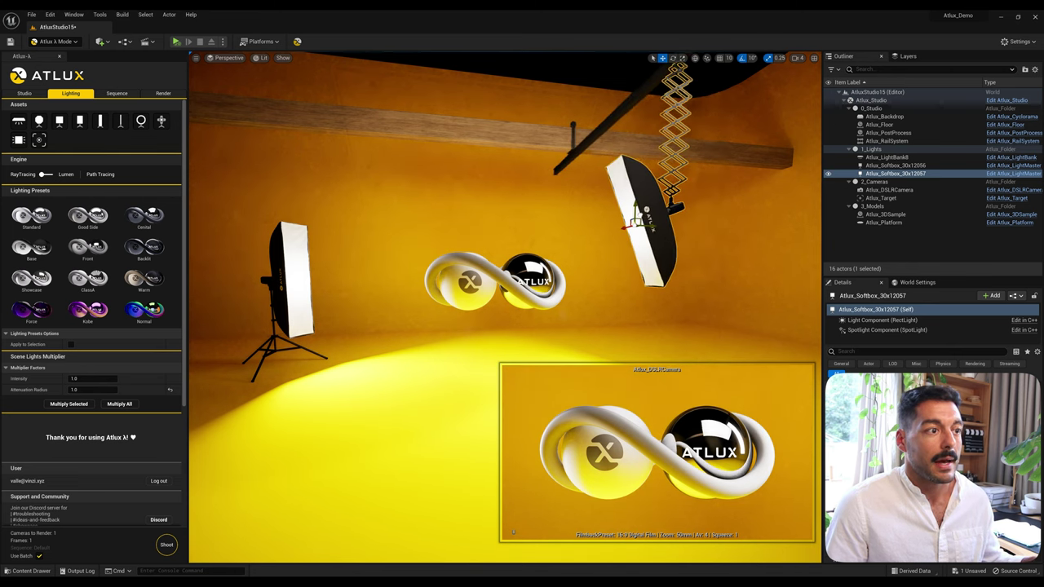
right_drag(656, 214, 641, 214)
mouse_move(659, 219)
mouse_down()
mouse_move(686, 302)
mouse_move(445, 380)
mouse_move(461, 407)
mouse_move(463, 359)
mouse_move(505, 326)
mouse_move(457, 383)
mouse_move(473, 280)
mouse_move(496, 265)
mouse_move(636, 77)
mouse_move(693, 179)
mouse_move(689, 245)
mouse_move(664, 244)
mouse_move(681, 196)
mouse_up()
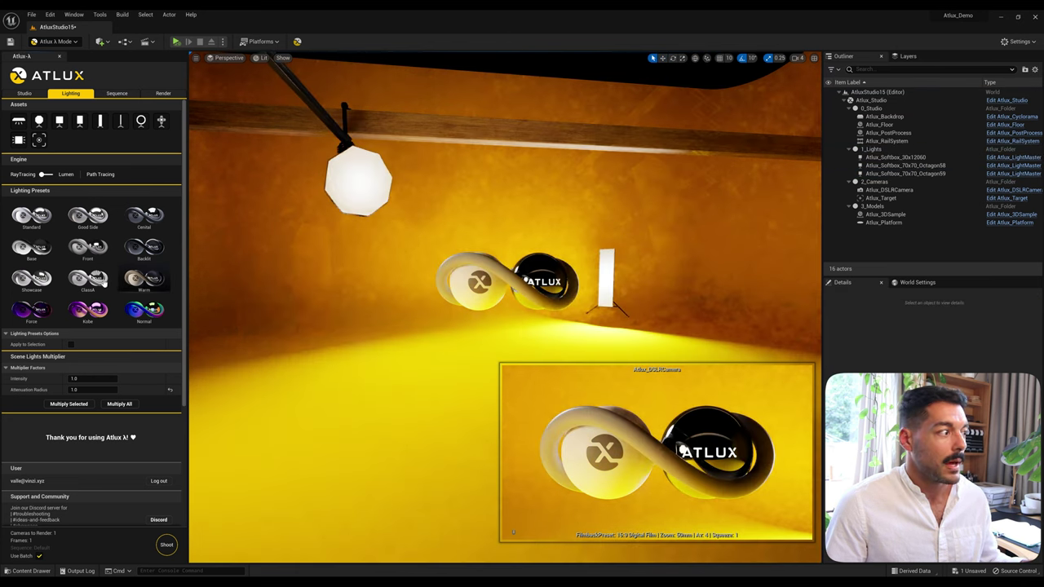
Try the ClassA, Warm, Kobe and Normal presets, then settle back on Standard.
click(89, 280)
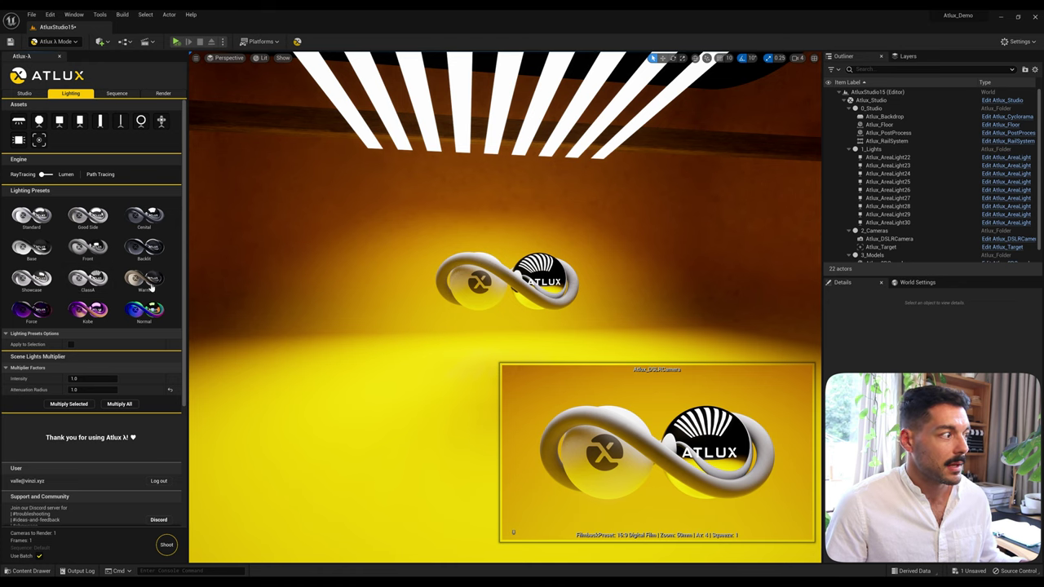
click(144, 310)
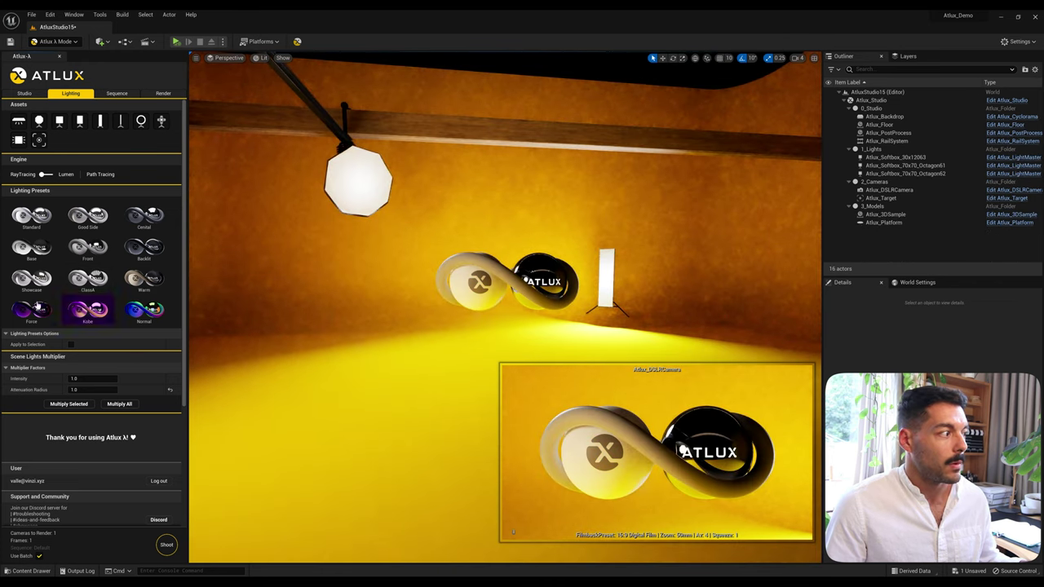
click(89, 312)
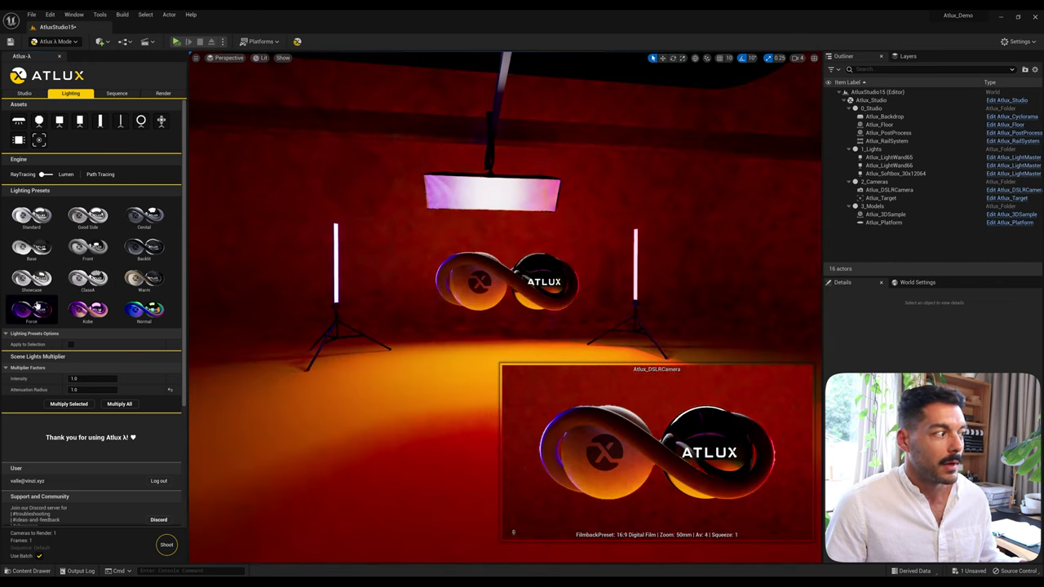
click(91, 315)
click(160, 315)
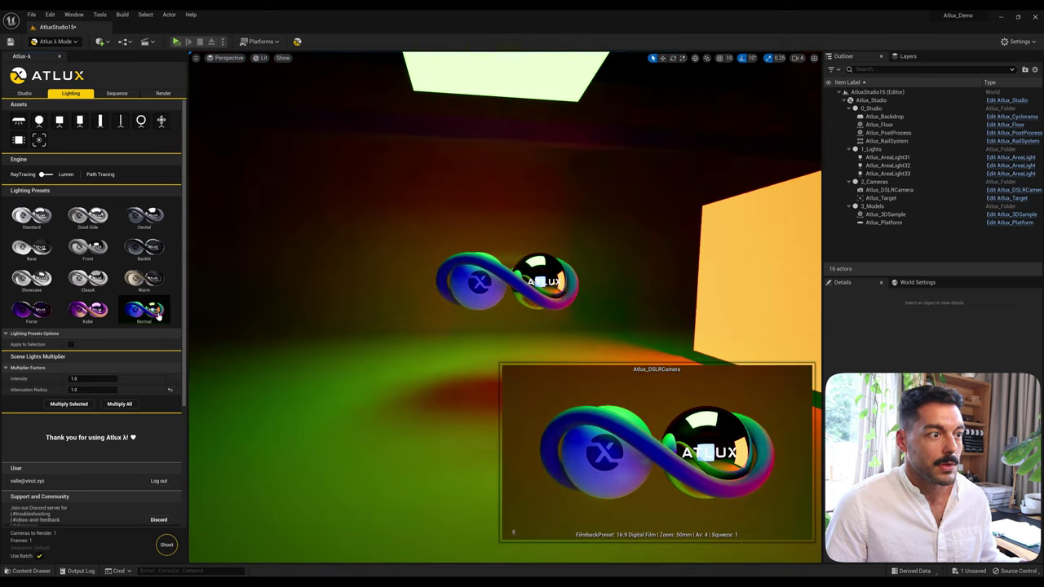
click(31, 214)
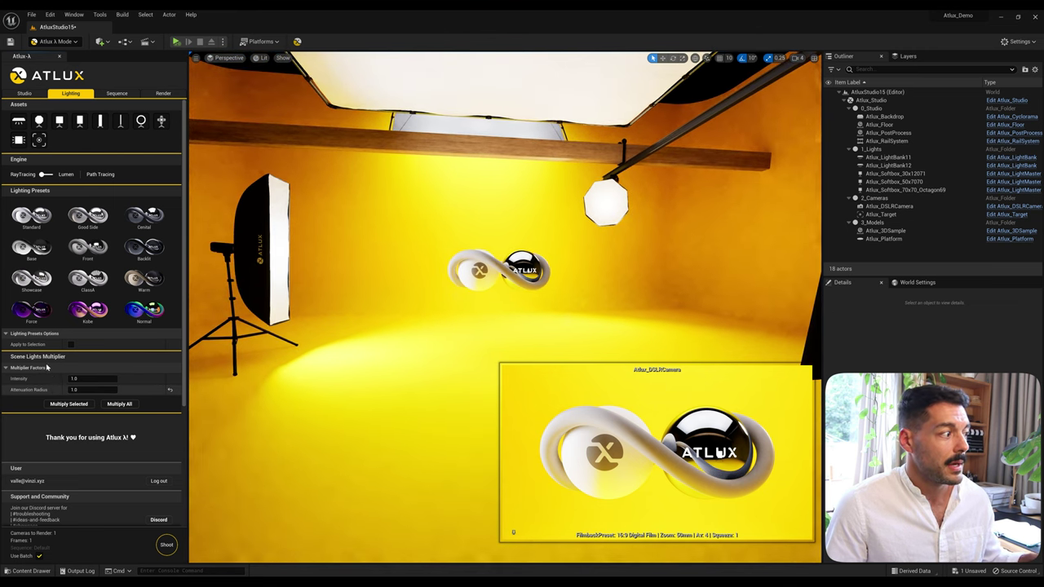
Select the left, octagon and right softboxes in various combinations, then clear the selection.
scroll(489, 370, down, 5)
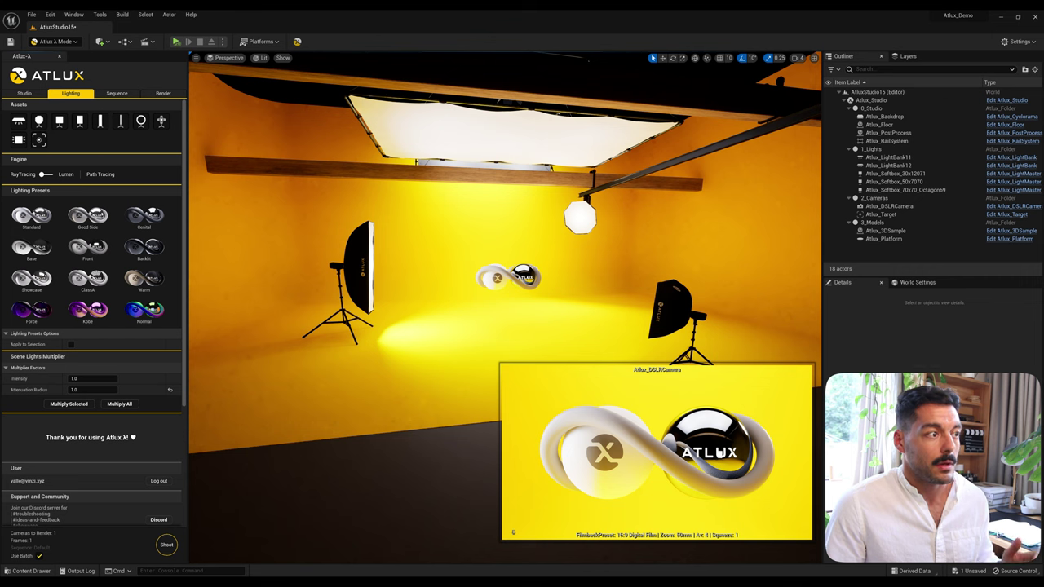
click(366, 264)
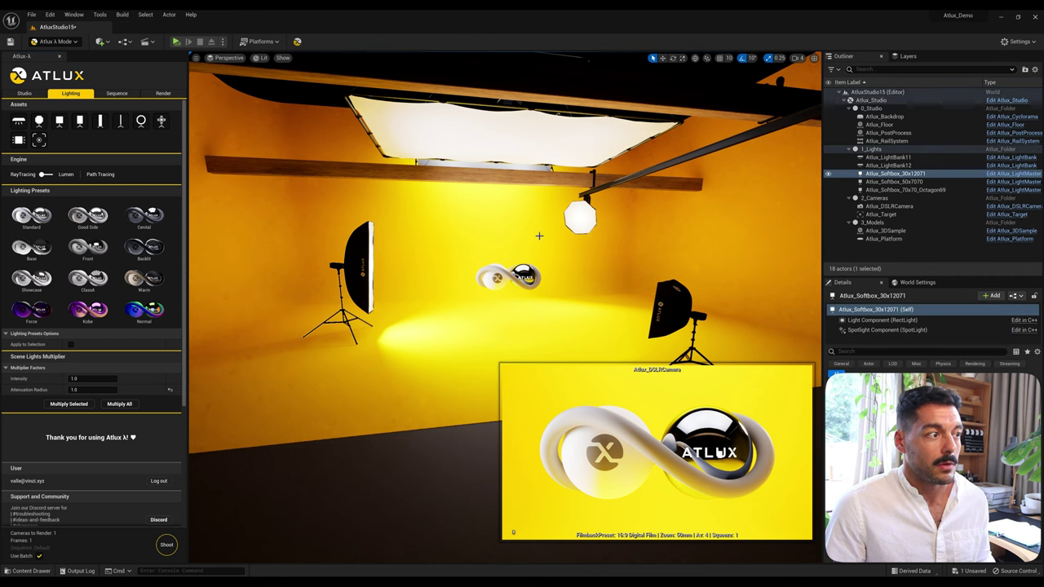
ctrl+click(575, 213)
click(653, 304)
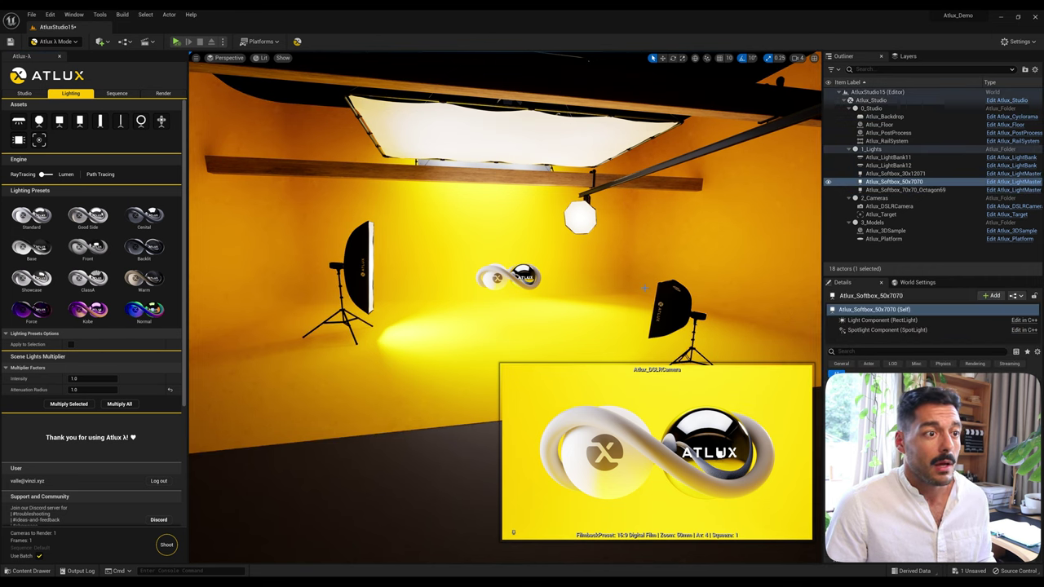
ctrl+click(570, 222)
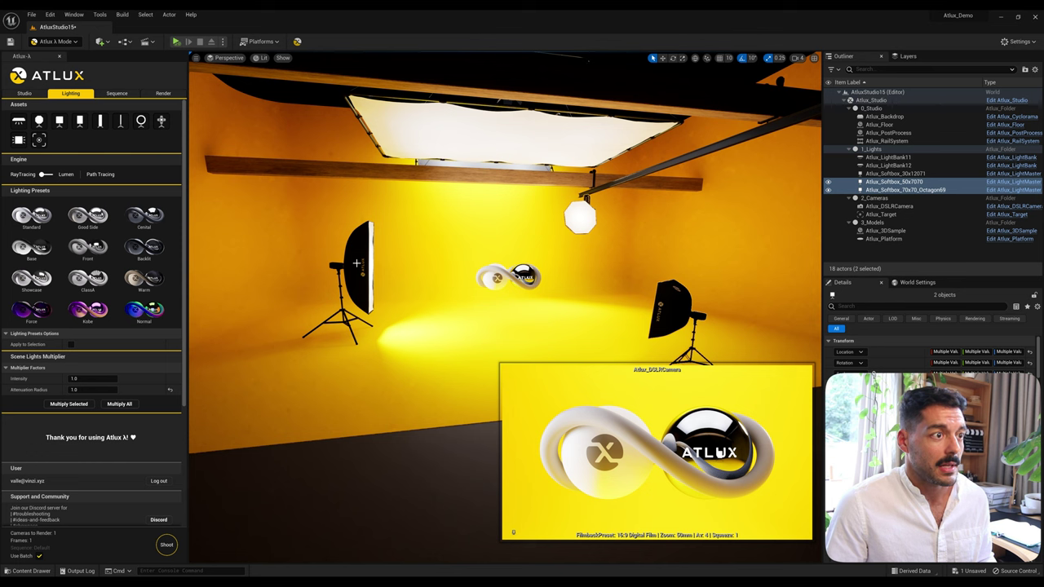
ctrl+click(356, 262)
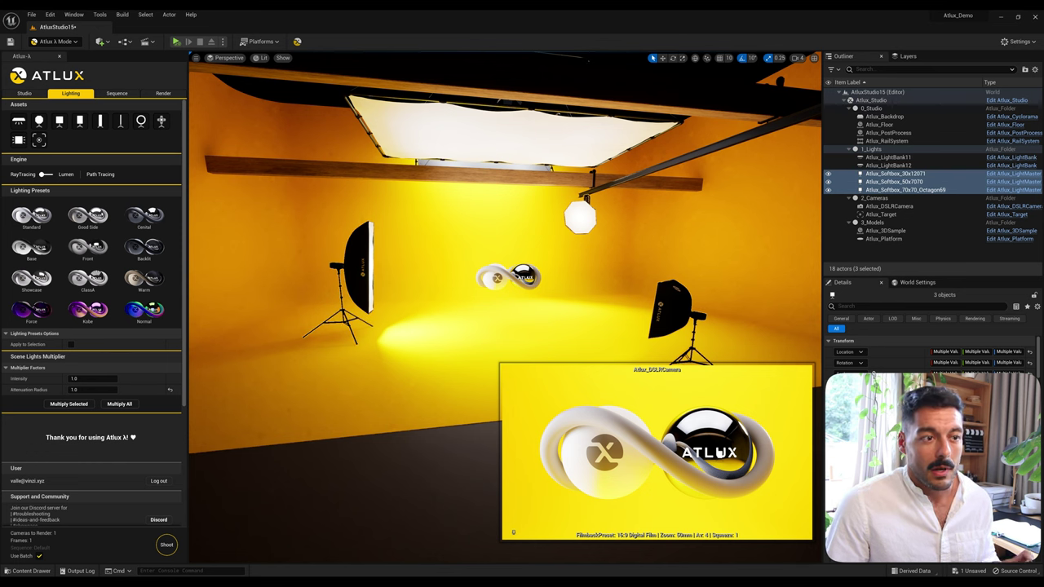
click(668, 303)
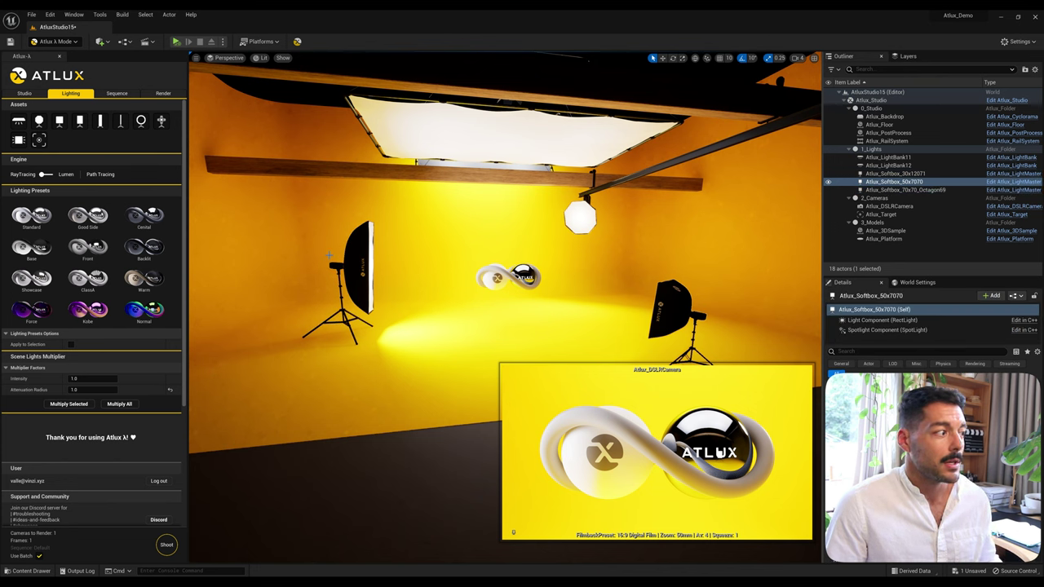
key(Escape)
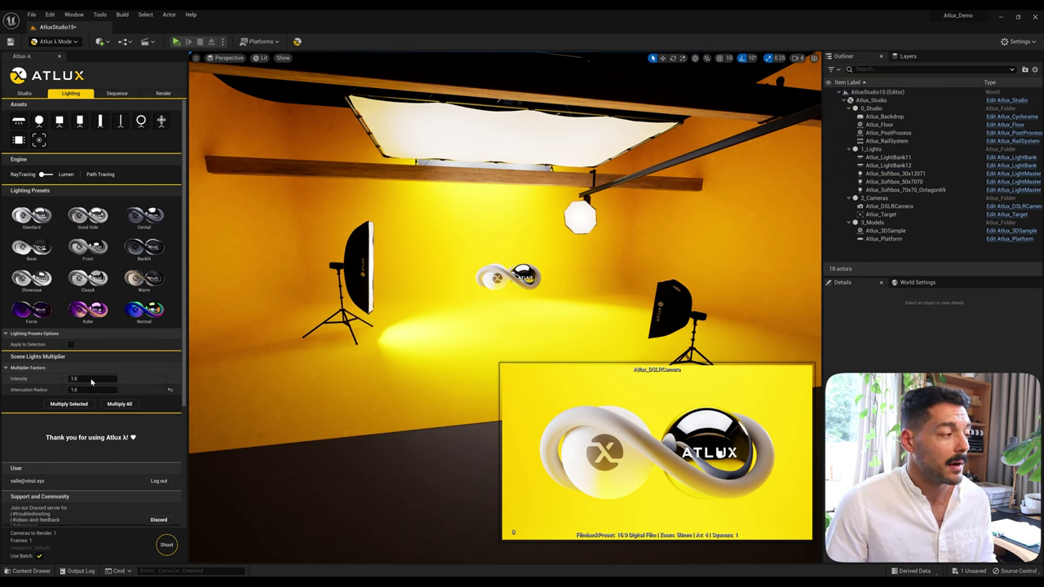
Dim every studio light with Multiply All, then select the octagon and ceiling softbox lights.
mouse_move(89, 379)
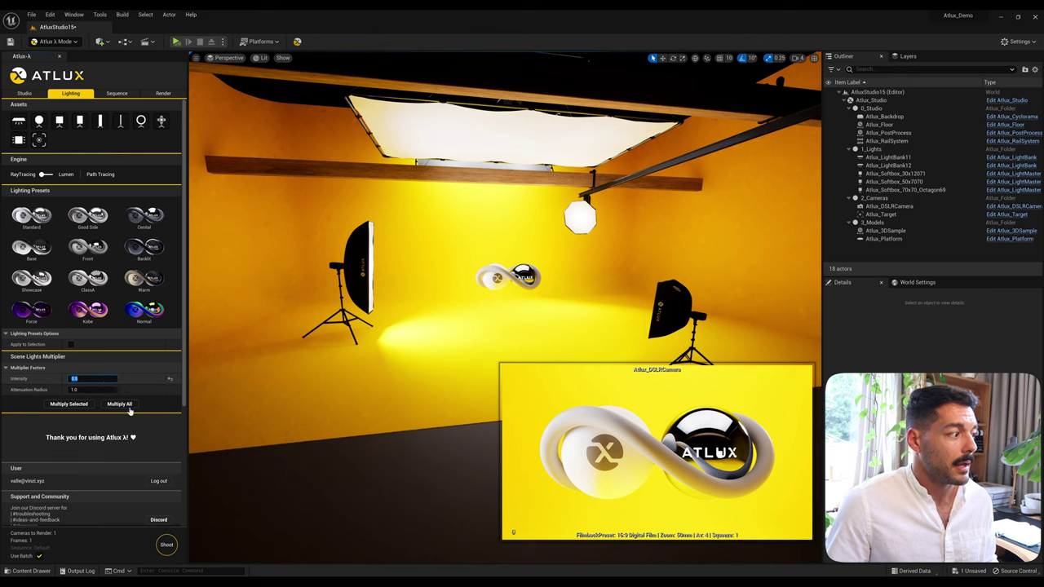
click(122, 404)
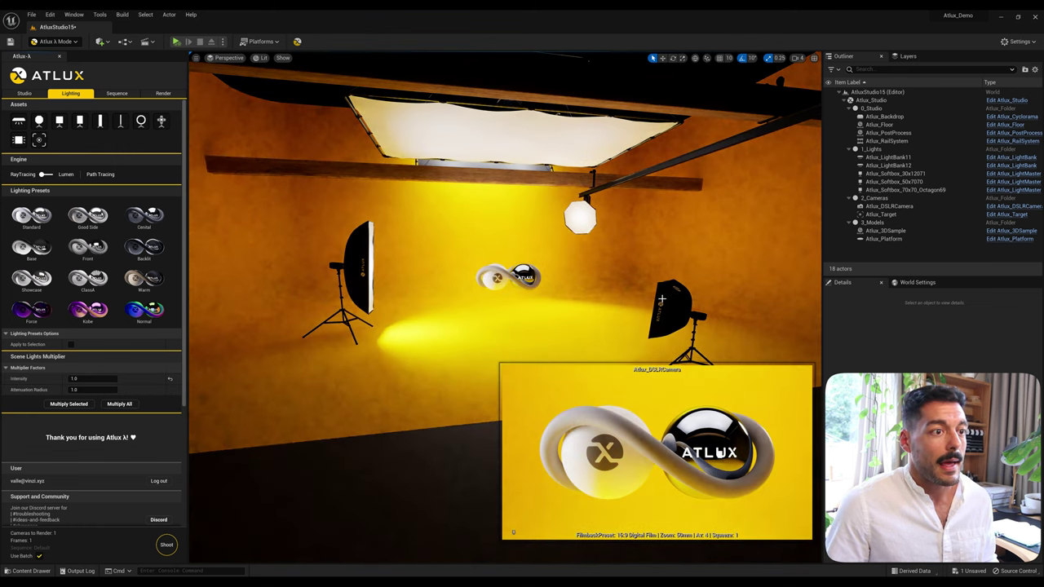
click(583, 219)
click(406, 271)
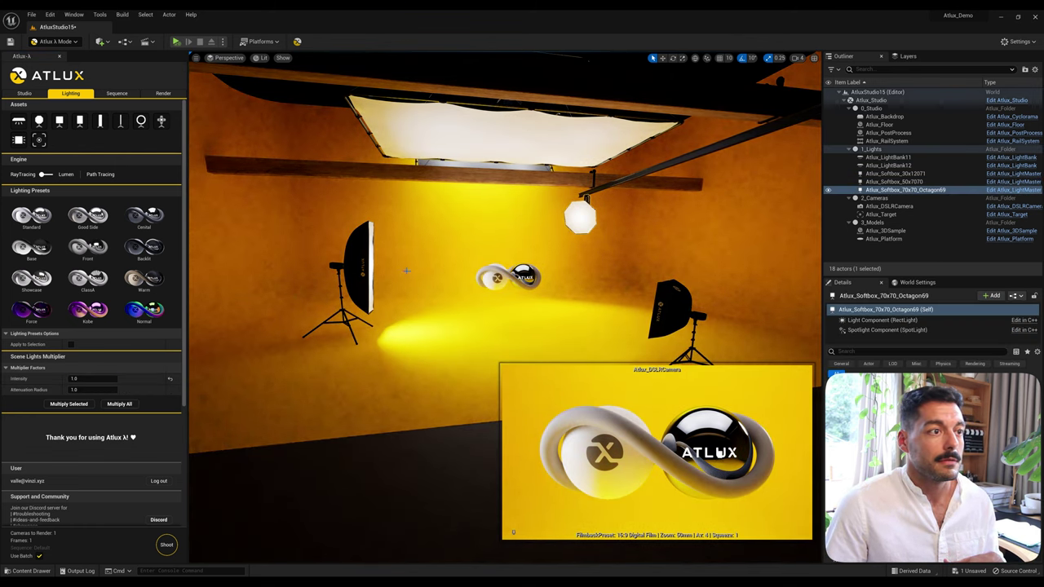
click(359, 269)
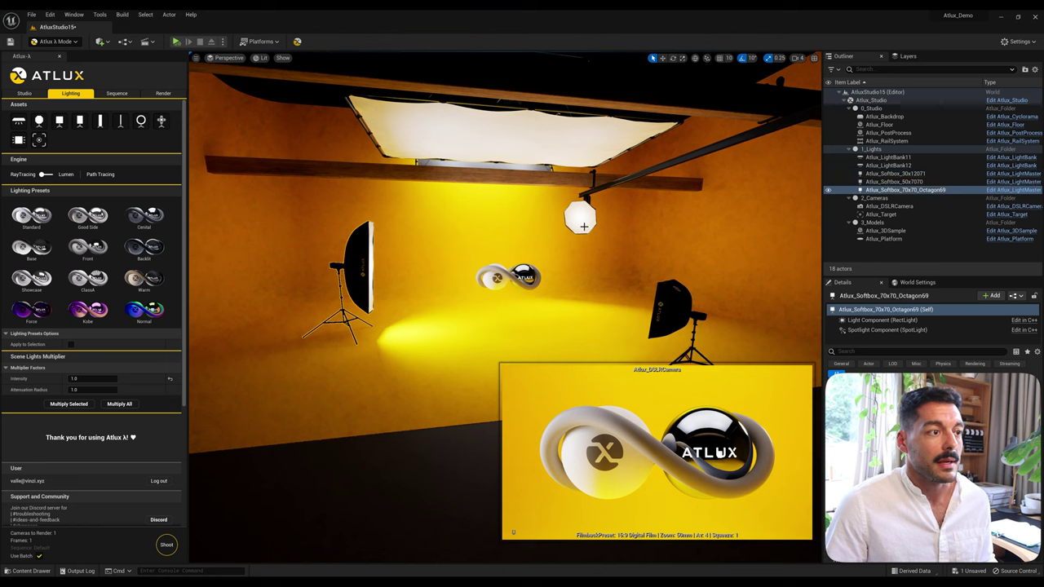
click(676, 311)
click(676, 311)
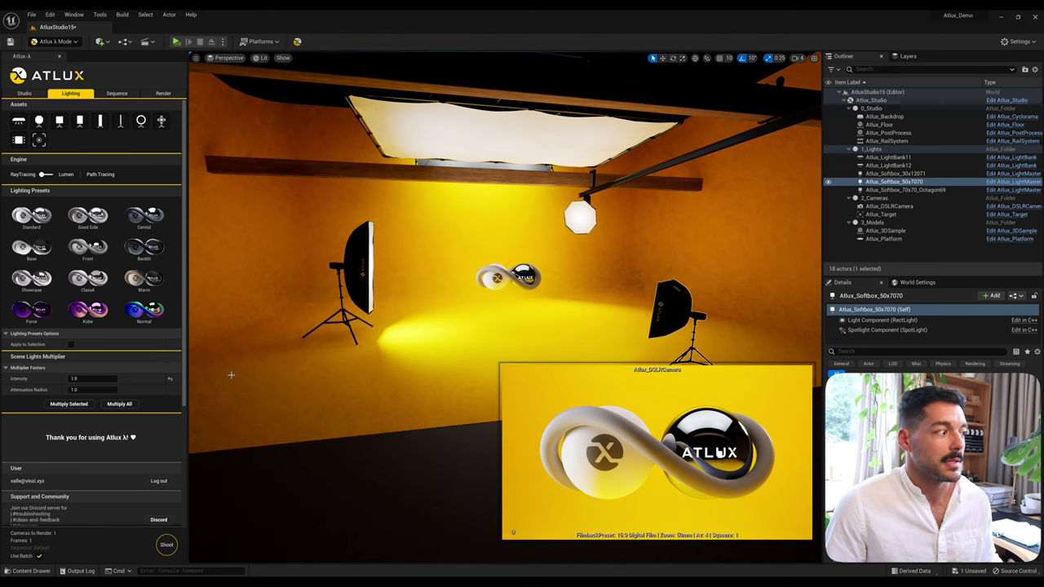
Multiply the intensity of all studio lights by 5.
click(87, 379)
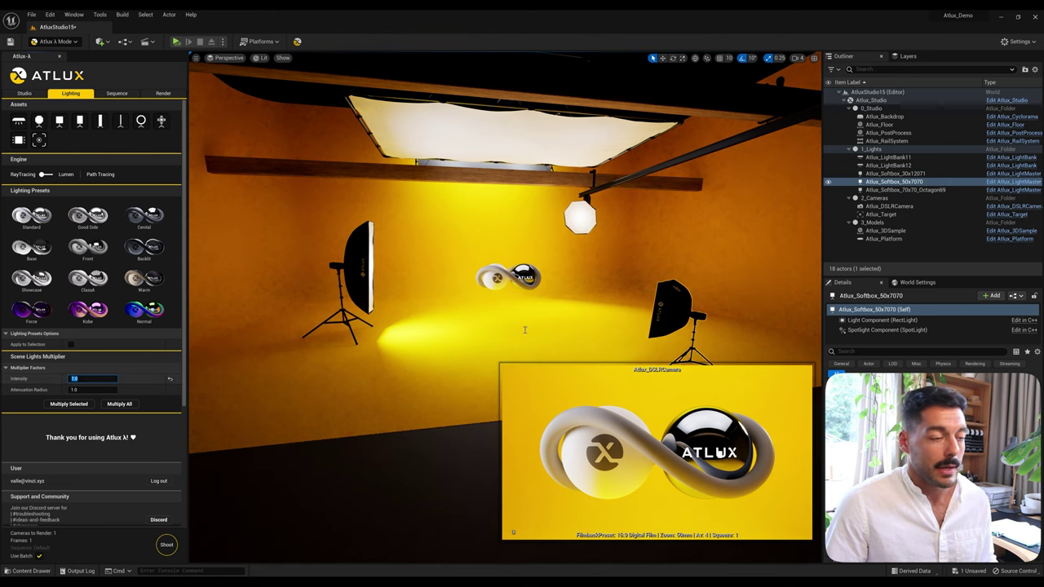
text(5)
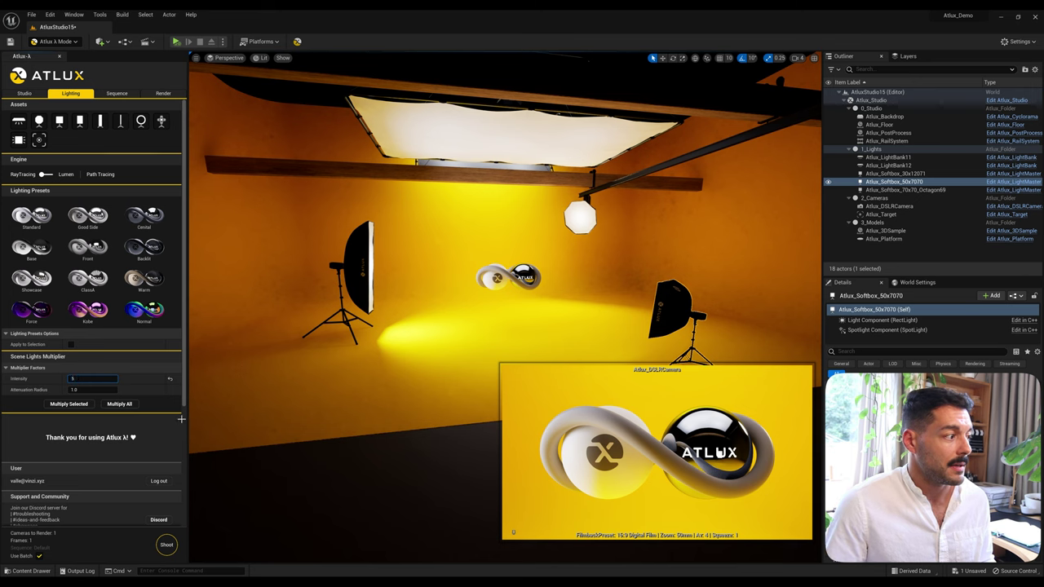
click(119, 404)
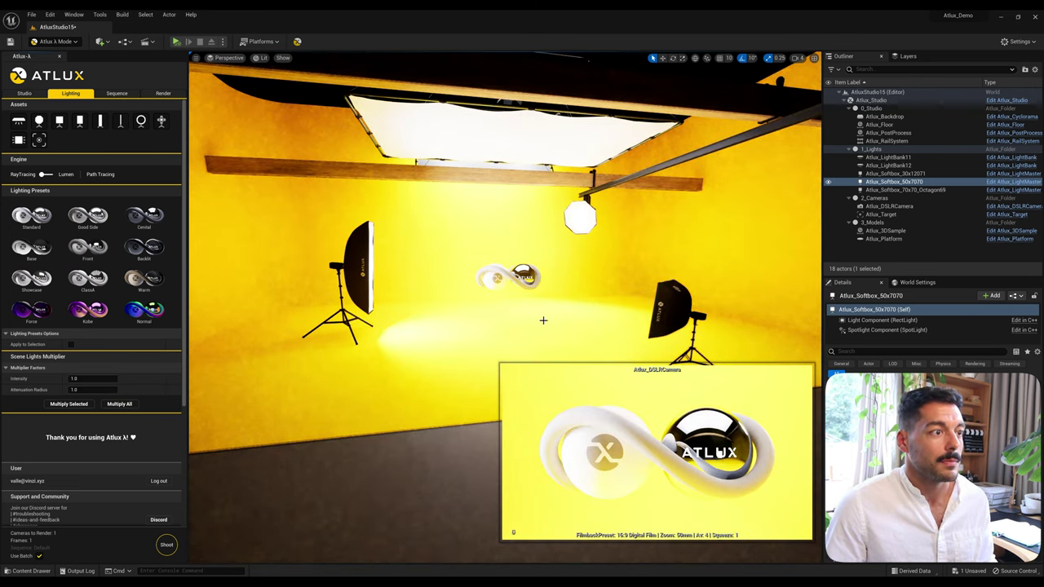
Apply an 8.25 intensity multiplier to the left softbox alone, then reapply the Standard preset.
click(357, 279)
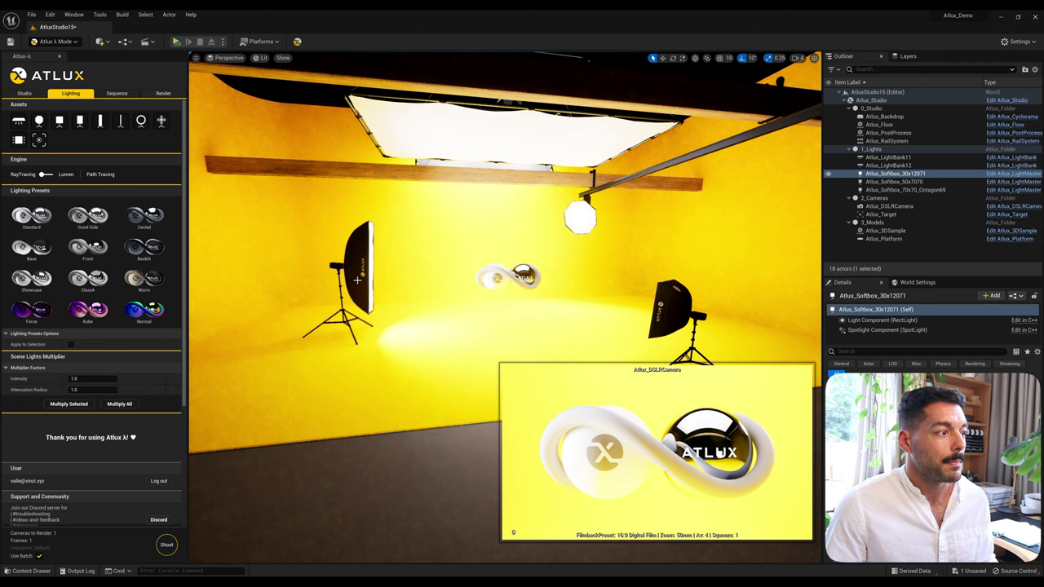
click(83, 380)
text(8)
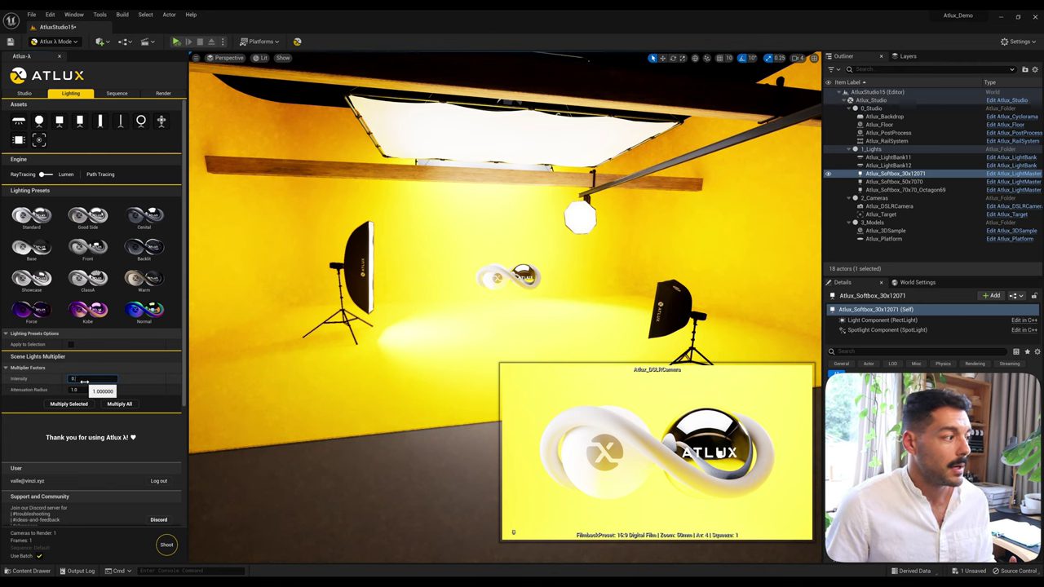
text(.25)
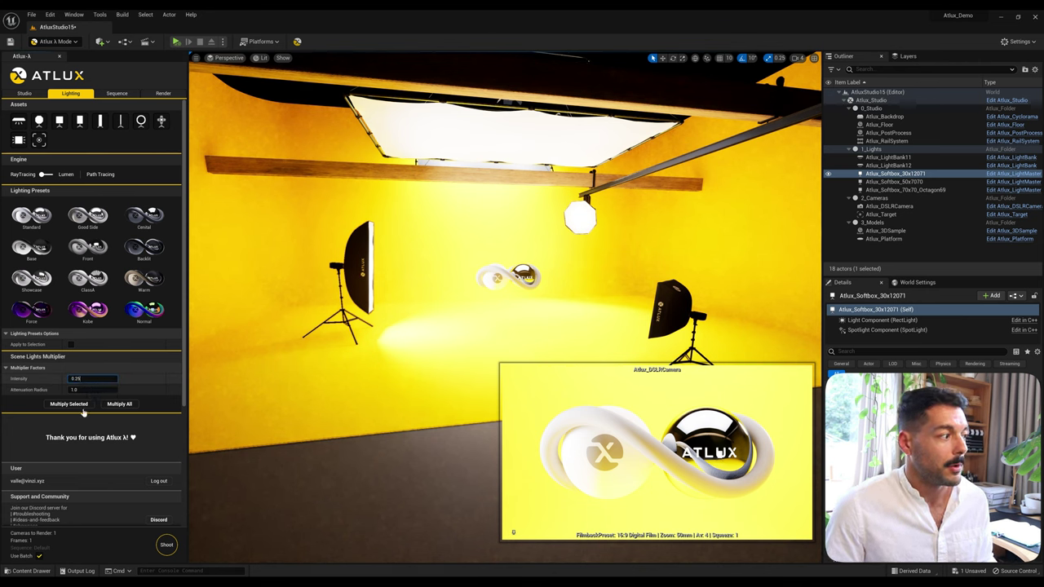
click(73, 405)
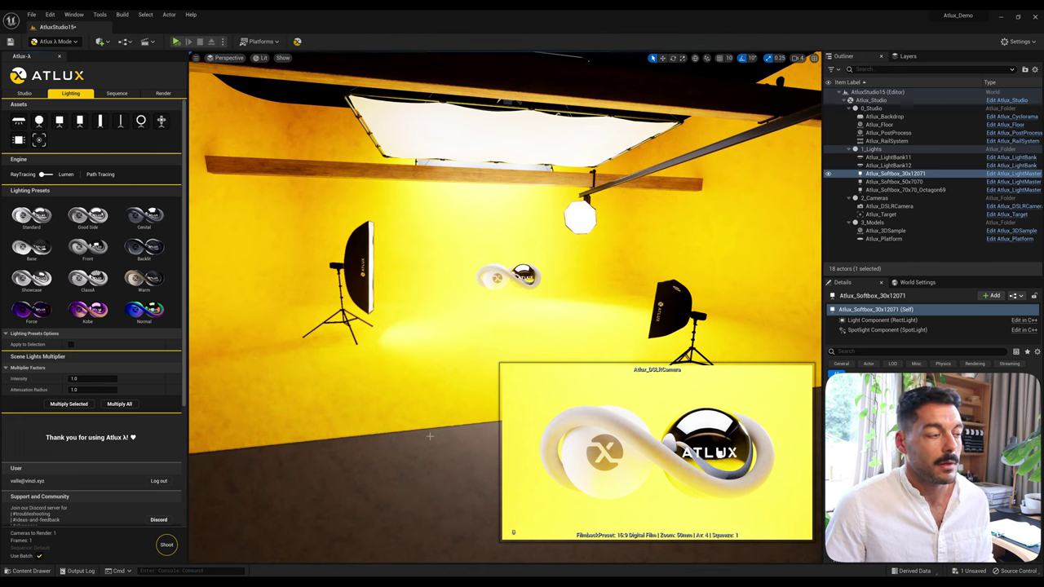
click(31, 215)
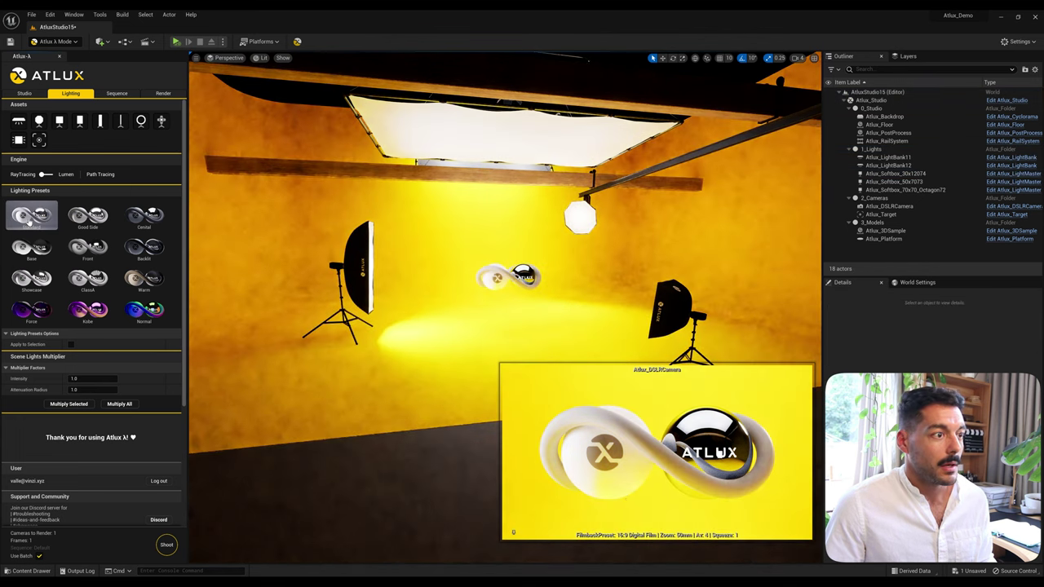
click(555, 326)
Slide Atlux_Softbox_30x12074 well to the left along the back wall with the move gizmo.
drag(555, 326, 457, 352)
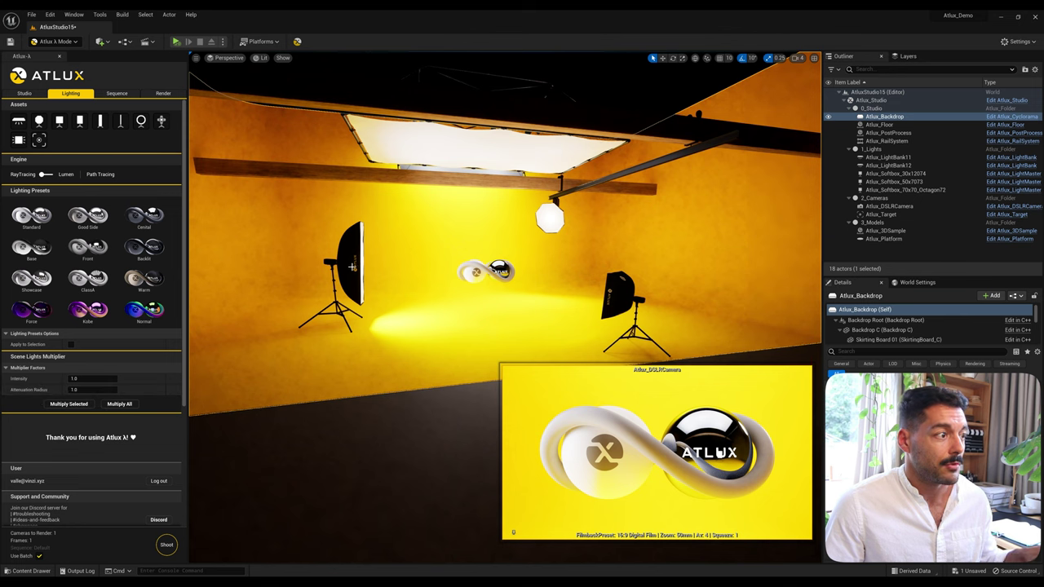
click(351, 266)
right_drag(351, 266, 395, 270)
key(w)
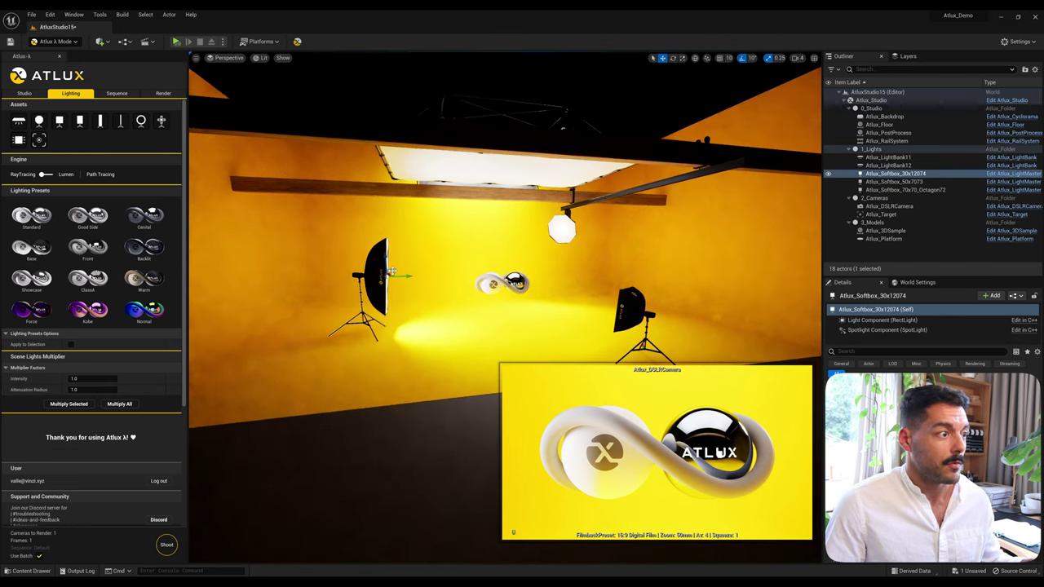
drag(392, 271, 311, 281)
right_drag(330, 306, 348, 298)
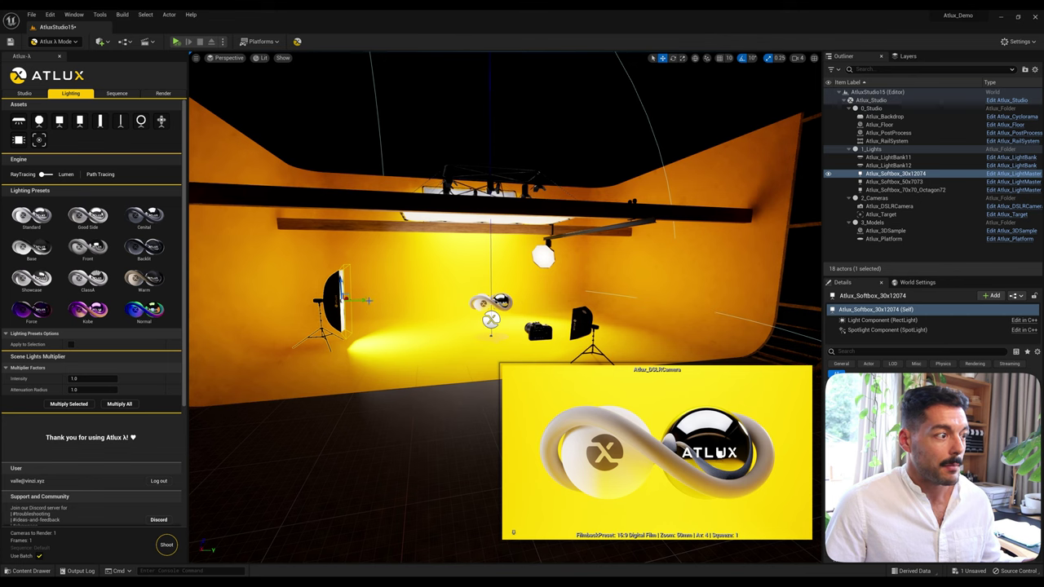
drag(349, 298, 284, 309)
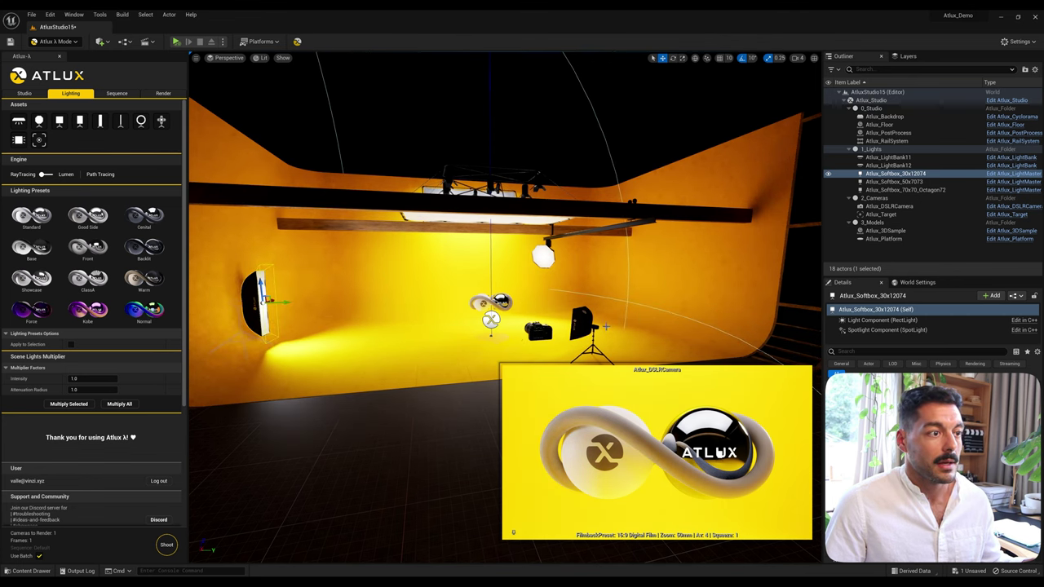
scroll(505, 307, down, 2)
scroll(504, 306, down, 2)
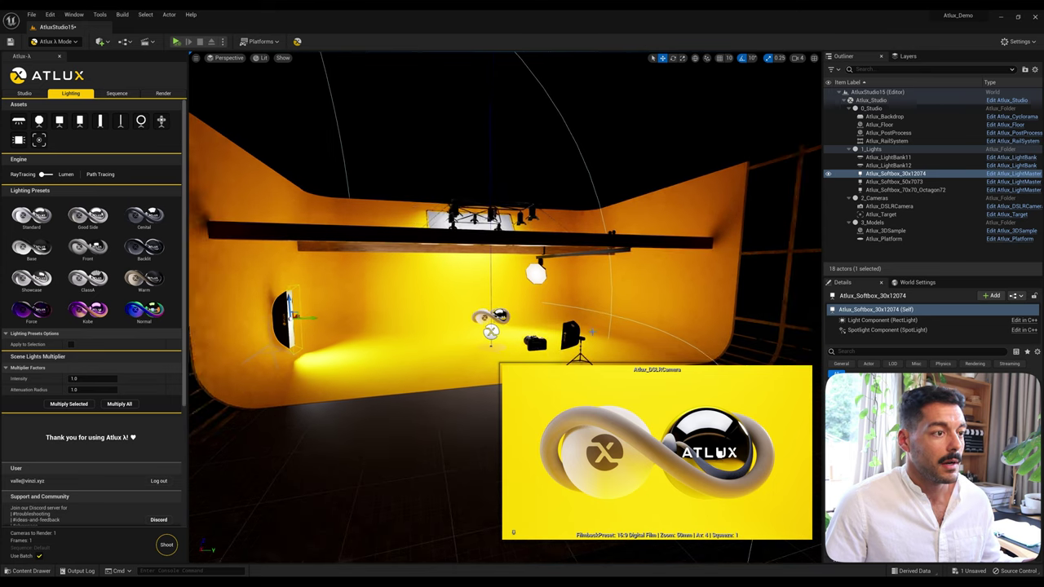
right_drag(592, 331, 639, 328)
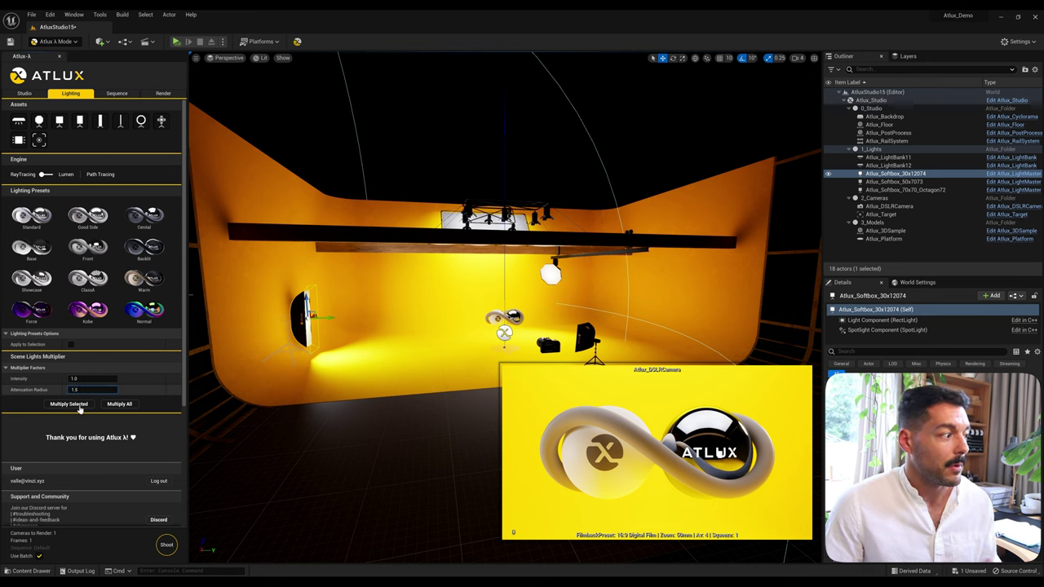
Double the 30x120 softbox's attenuation radius with multiplier 2 and nudge it toward the studio centre.
click(71, 407)
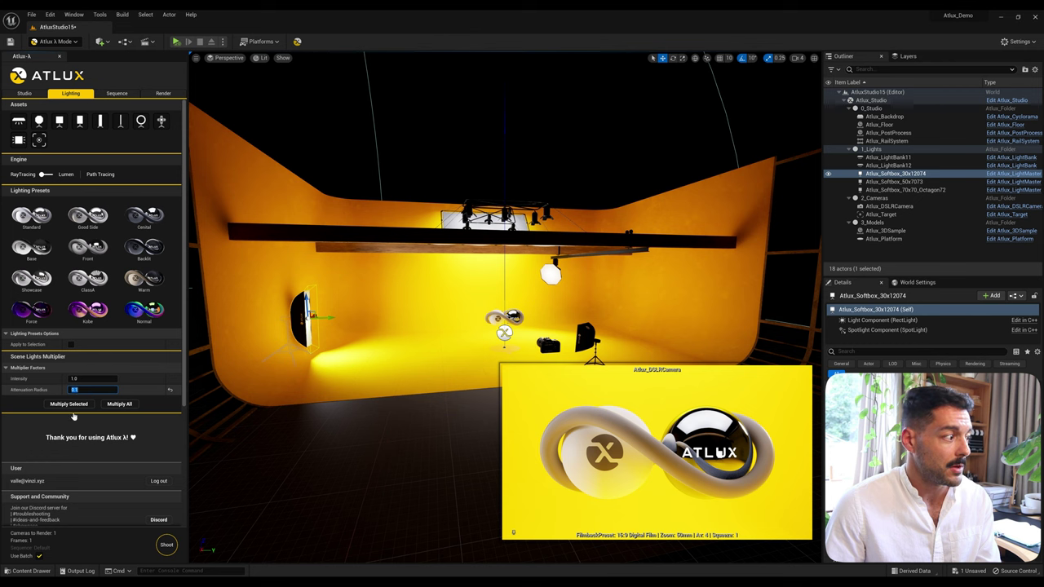
click(72, 405)
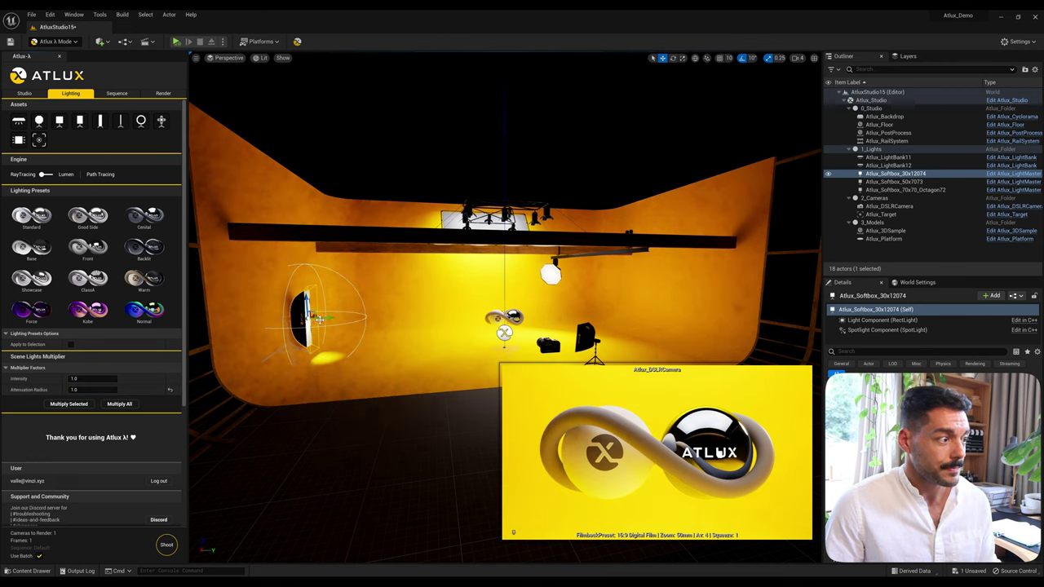
drag(320, 319, 403, 319)
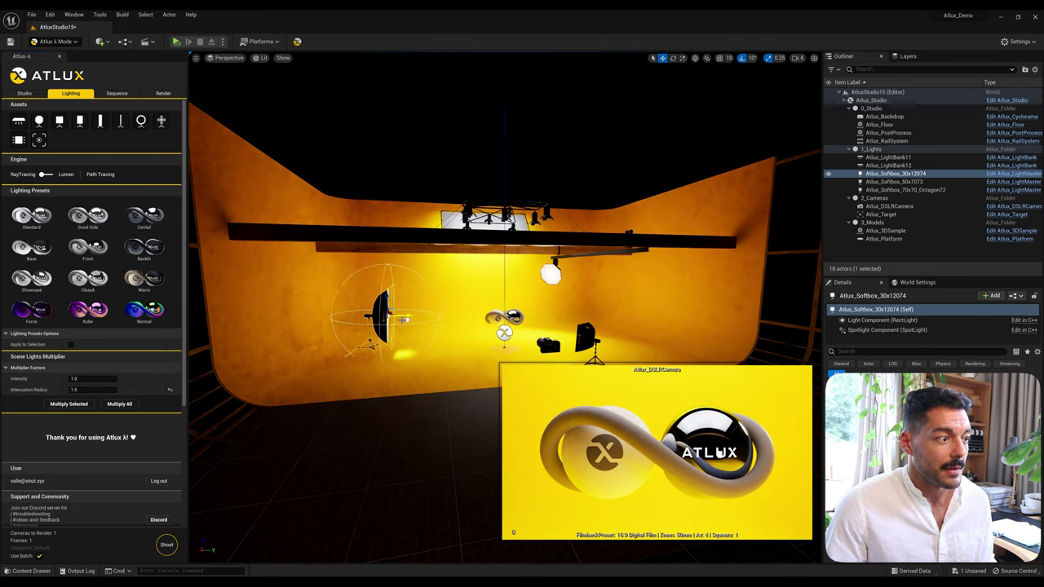
drag(93, 388, 114, 388)
click(68, 403)
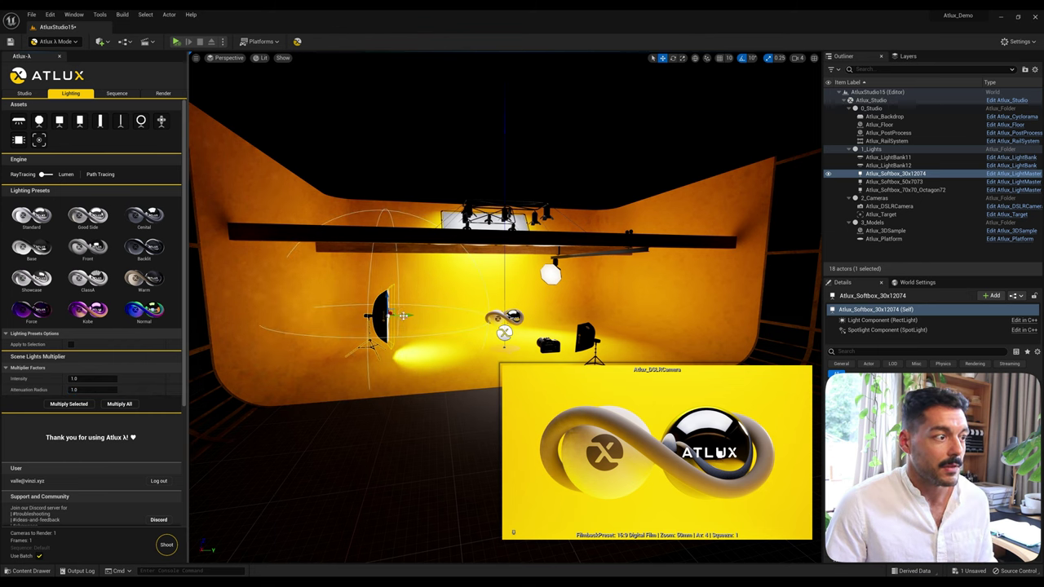
drag(390, 316, 411, 318)
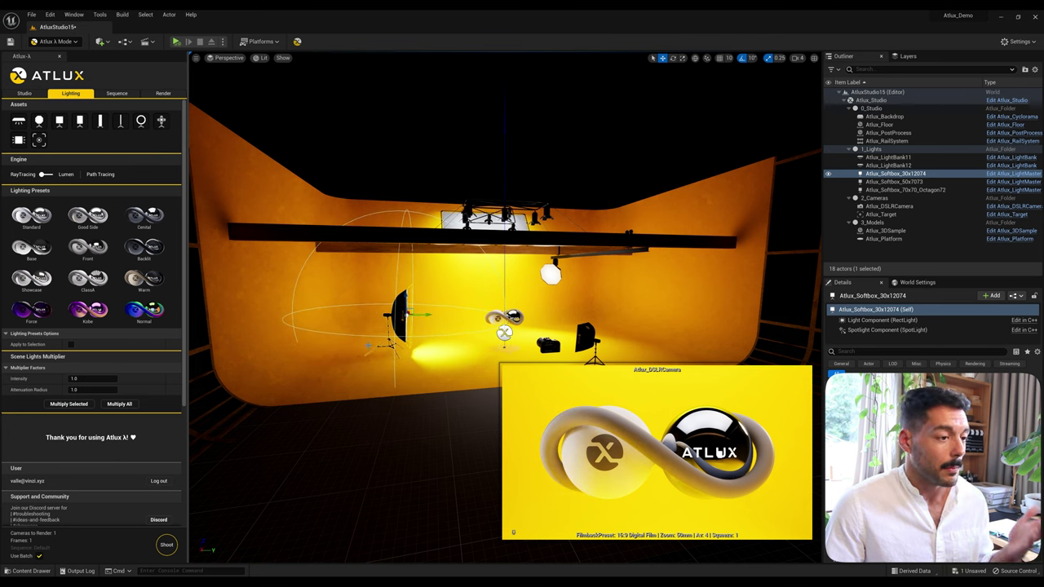
key(Escape)
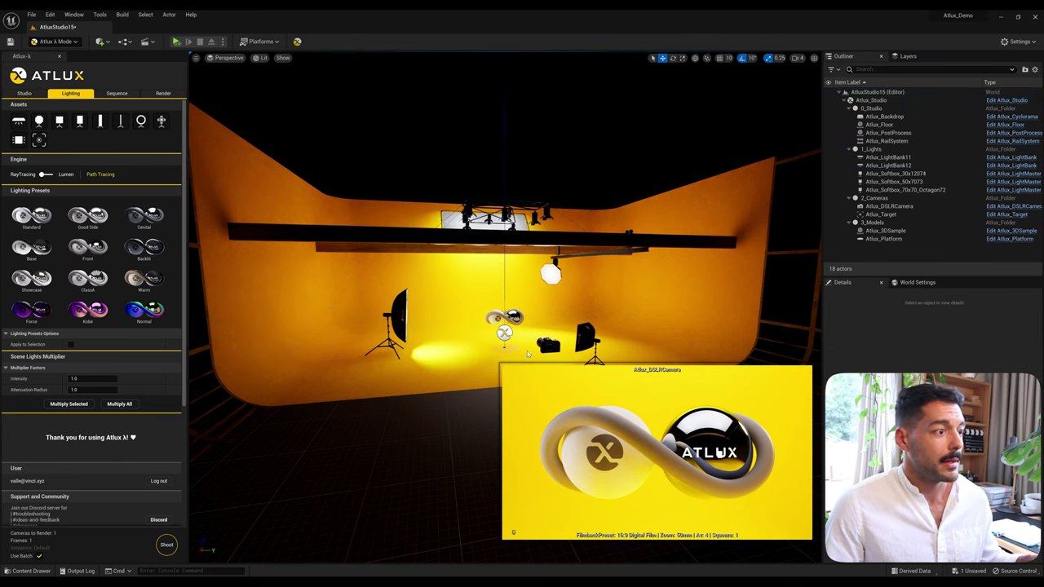
right_drag(534, 334, 563, 326)
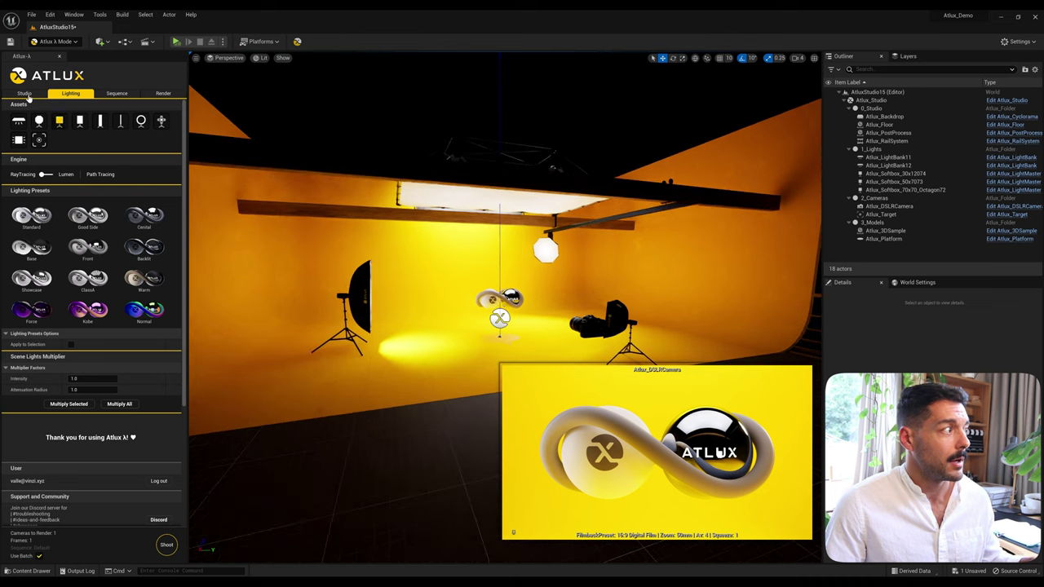
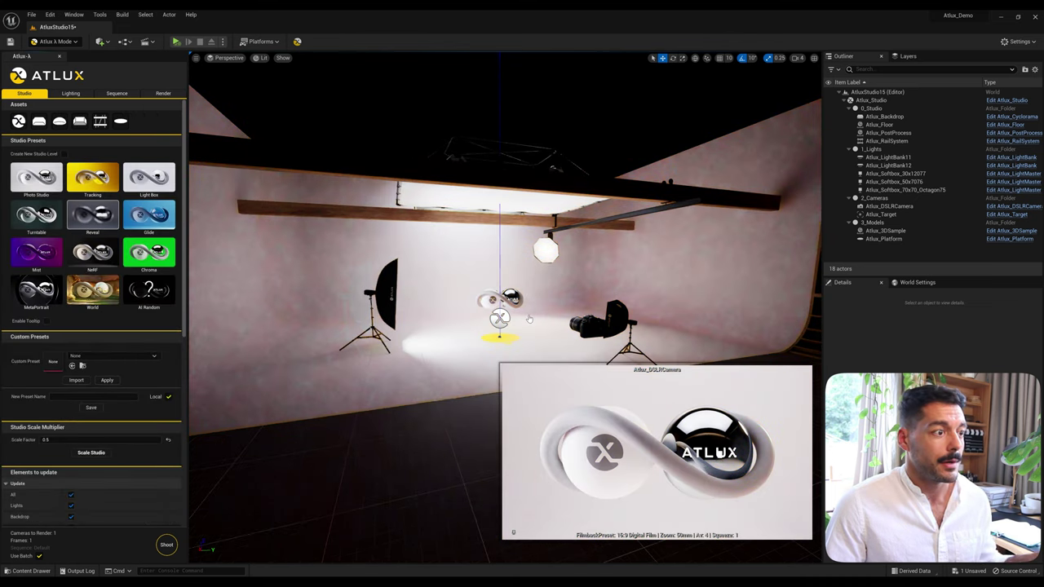
Zoom the viewport in and show the Atlux Sequence options: rig rail presets, 60 frames at 30 fps.
scroll(499, 318, up, 3)
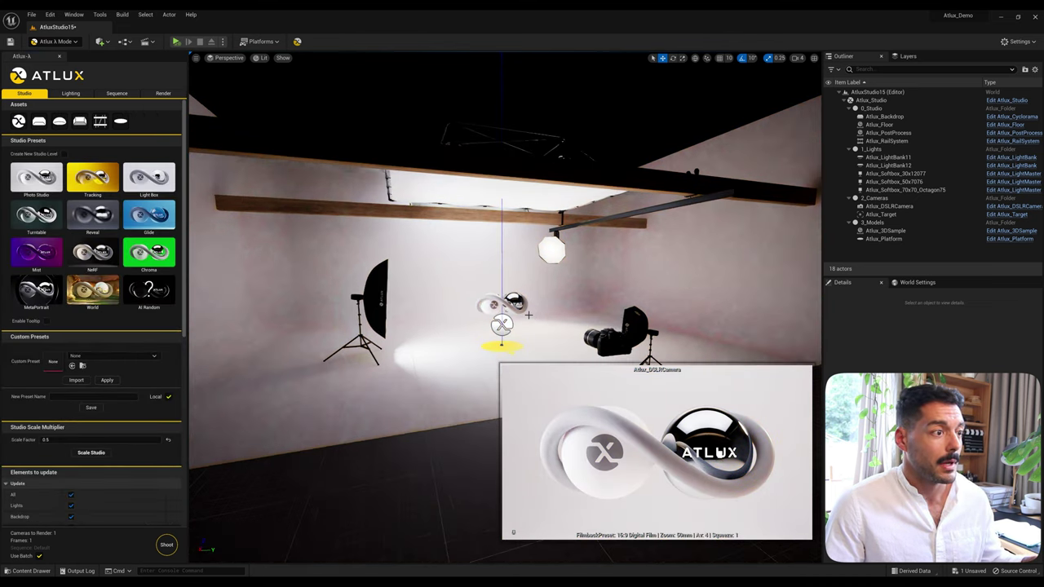
click(118, 94)
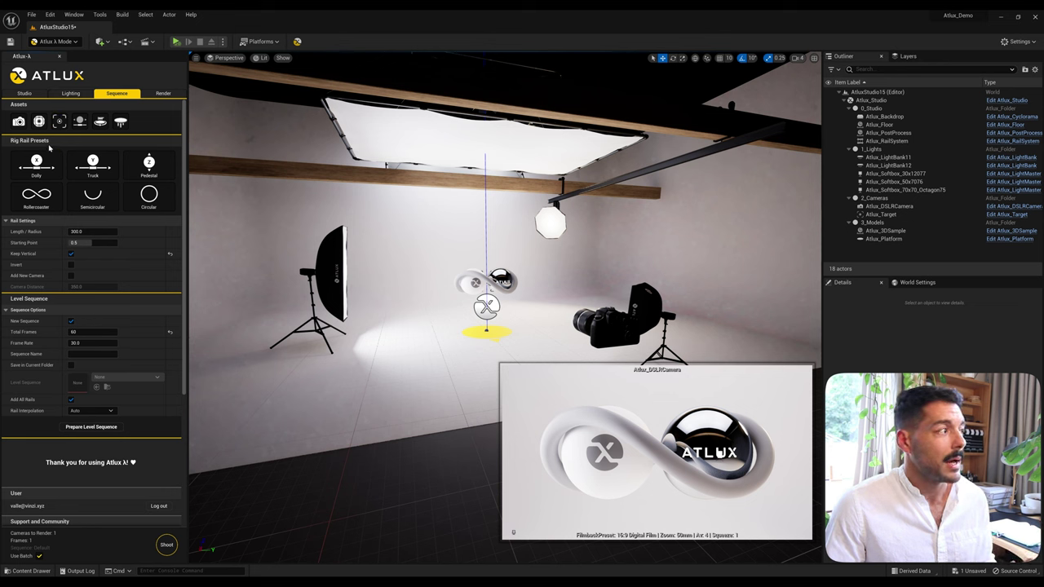
click(56, 199)
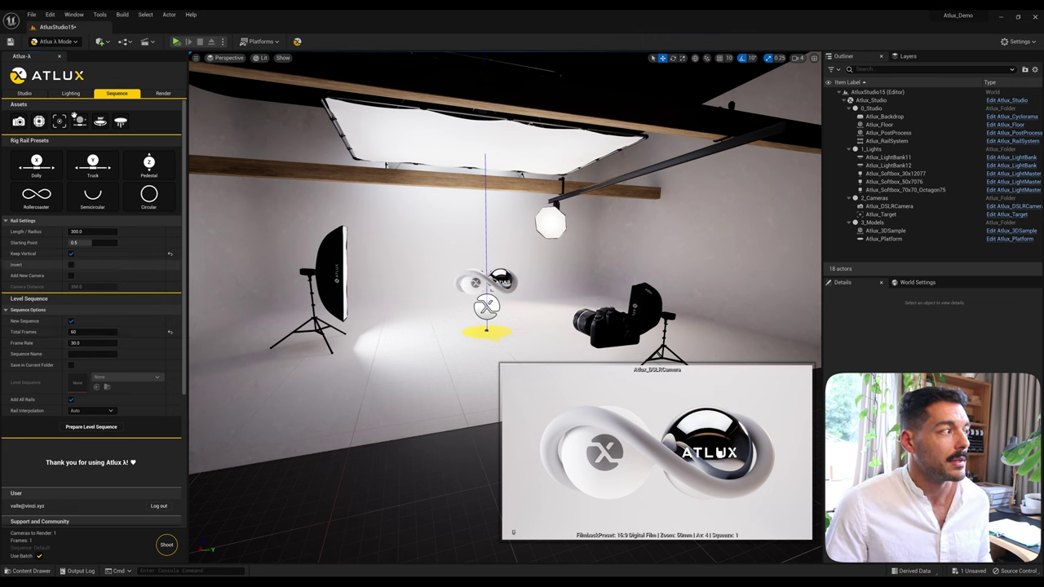
click(18, 121)
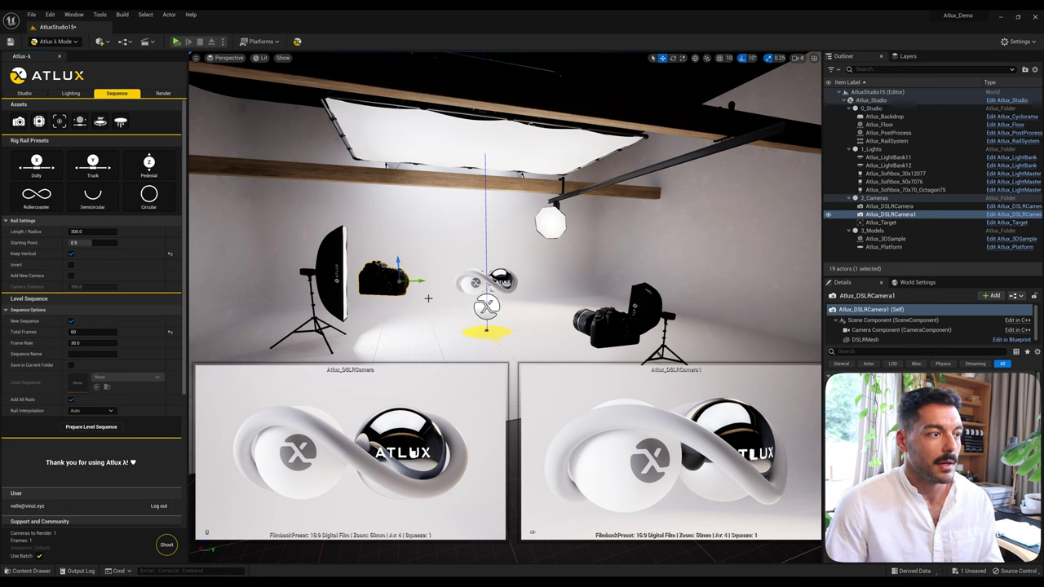
key(Delete)
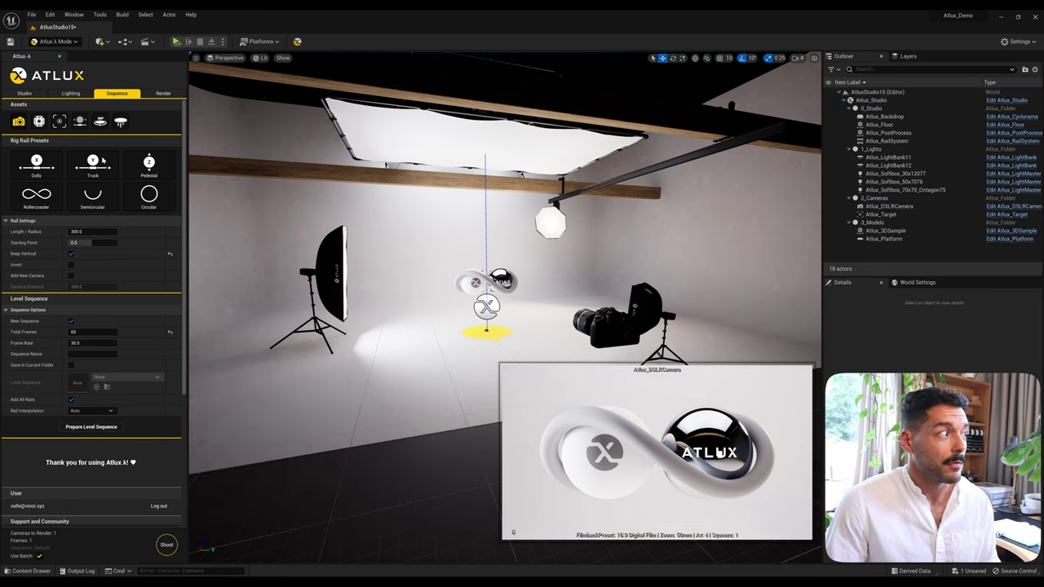
click(19, 122)
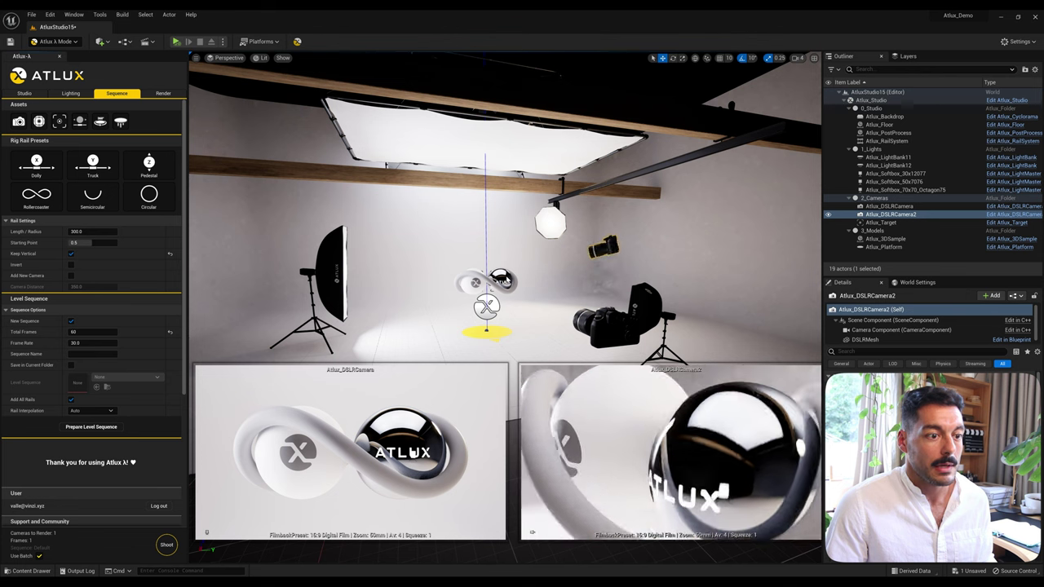
key(Delete)
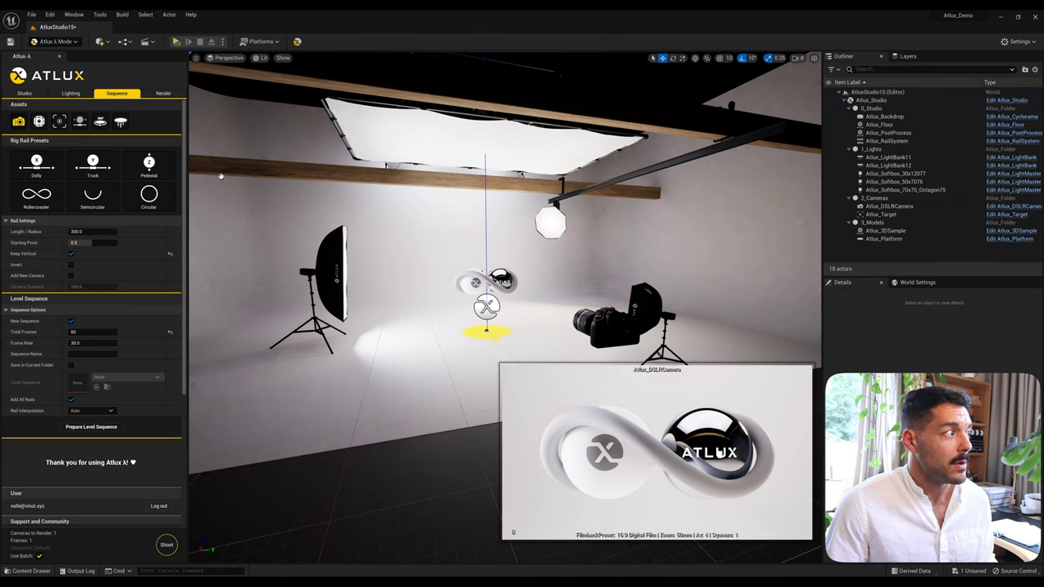
click(18, 122)
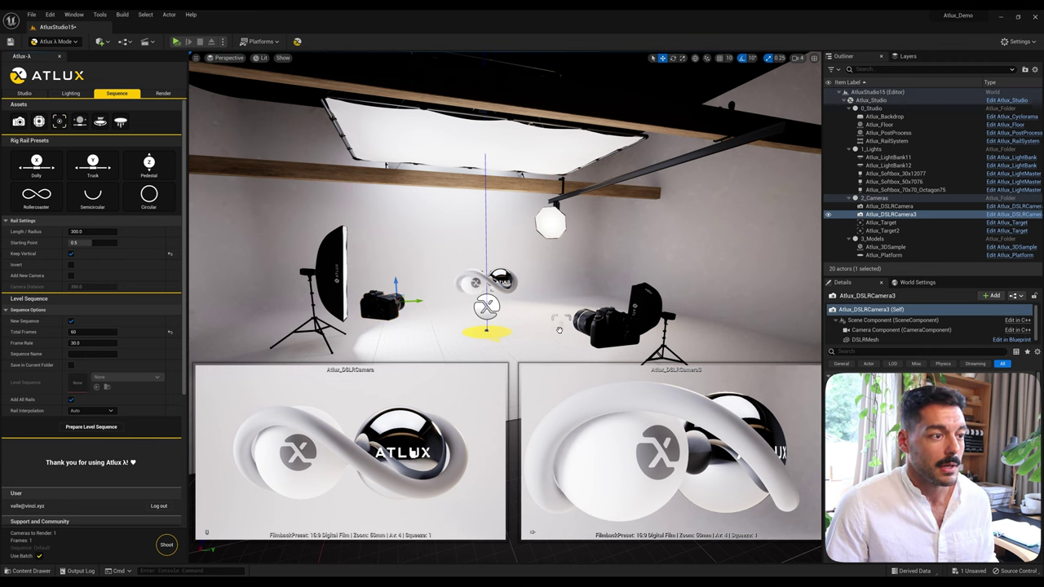
click(560, 291)
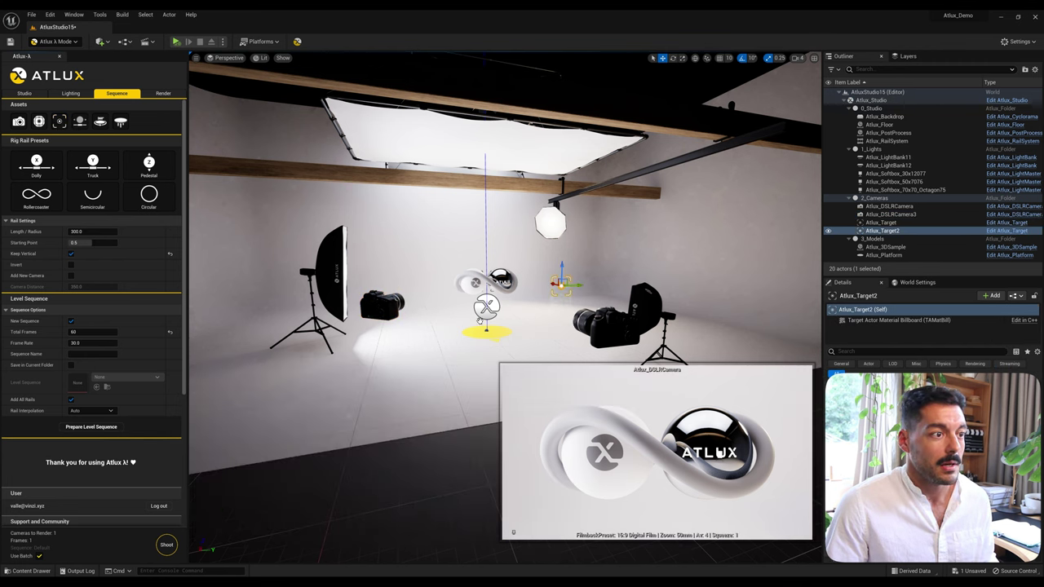
click(369, 304)
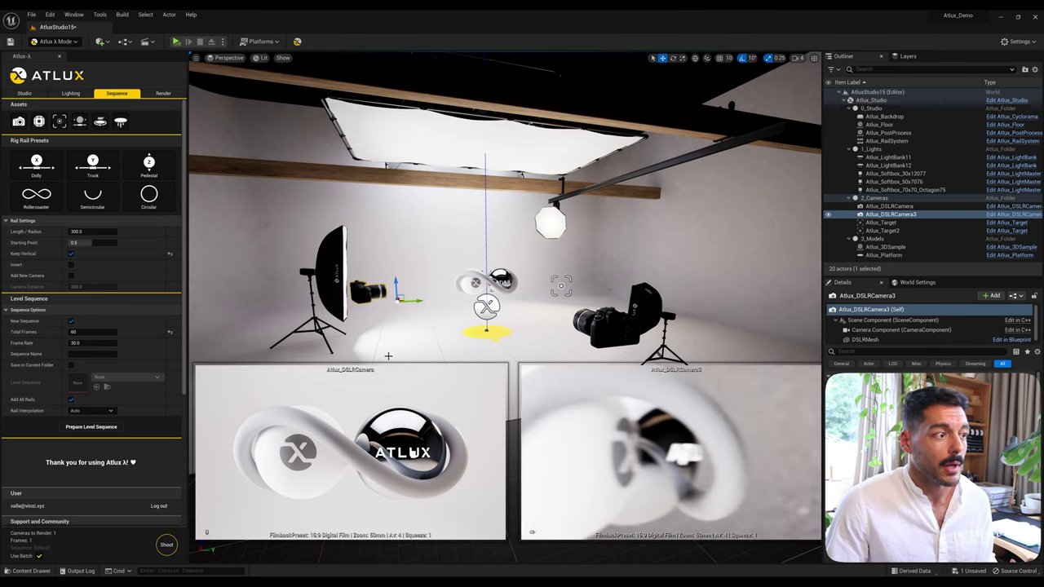
key(q)
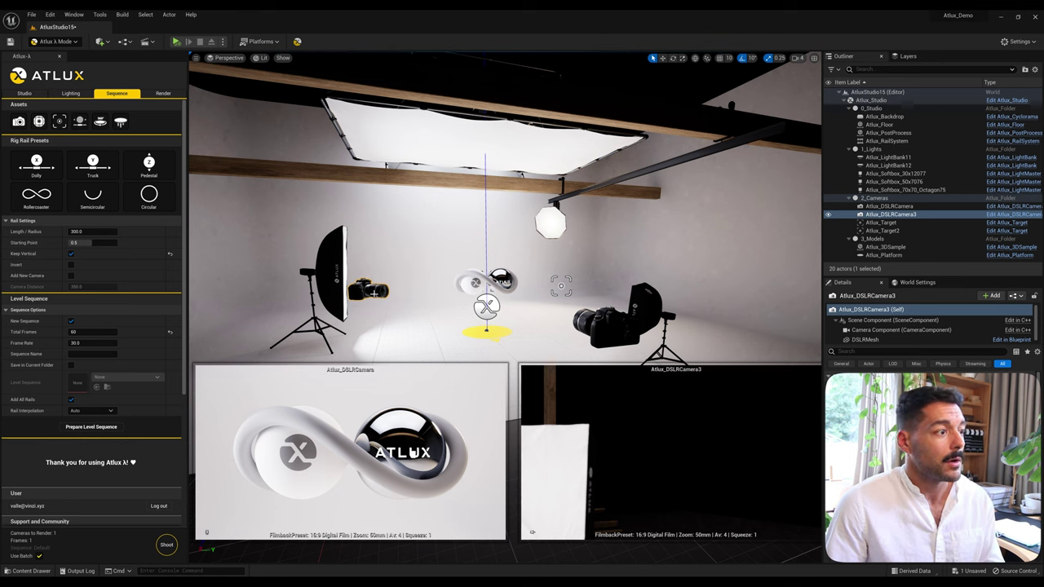
key(Delete)
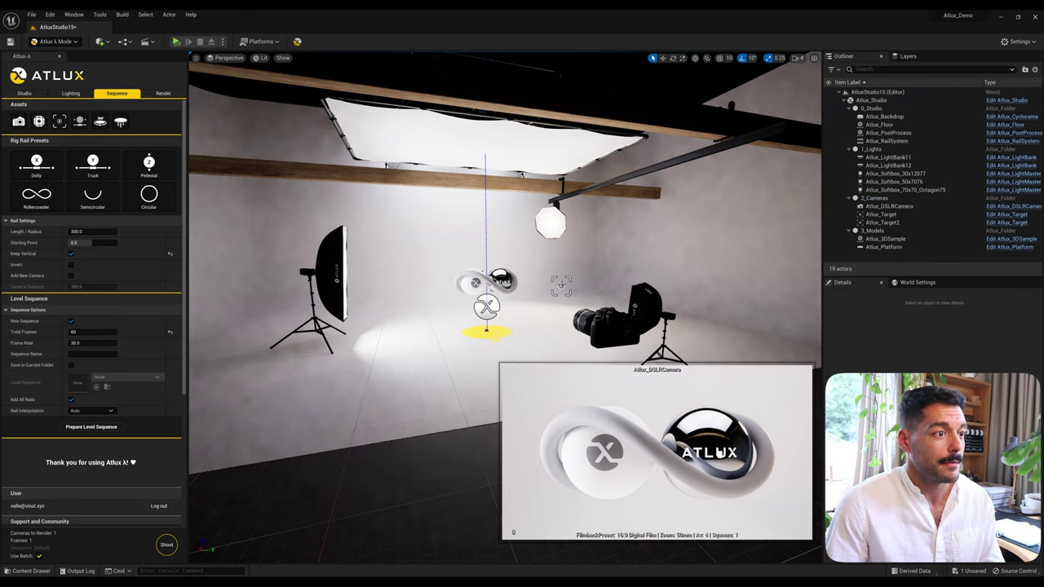
click(882, 221)
key(Delete)
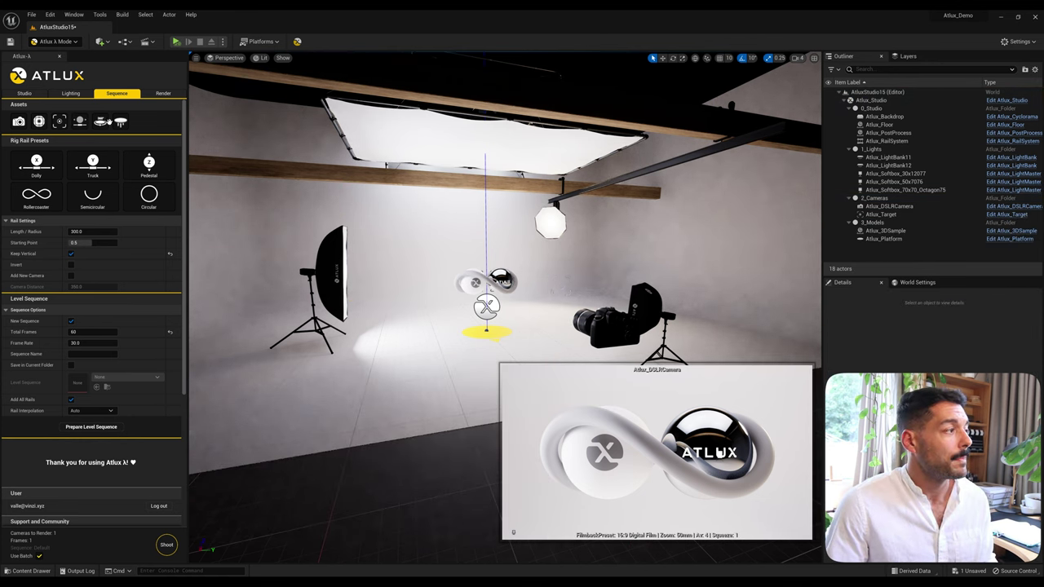
Try placing a turntable platform, undo it, and run a quick play preview.
drag(99, 122, 435, 351)
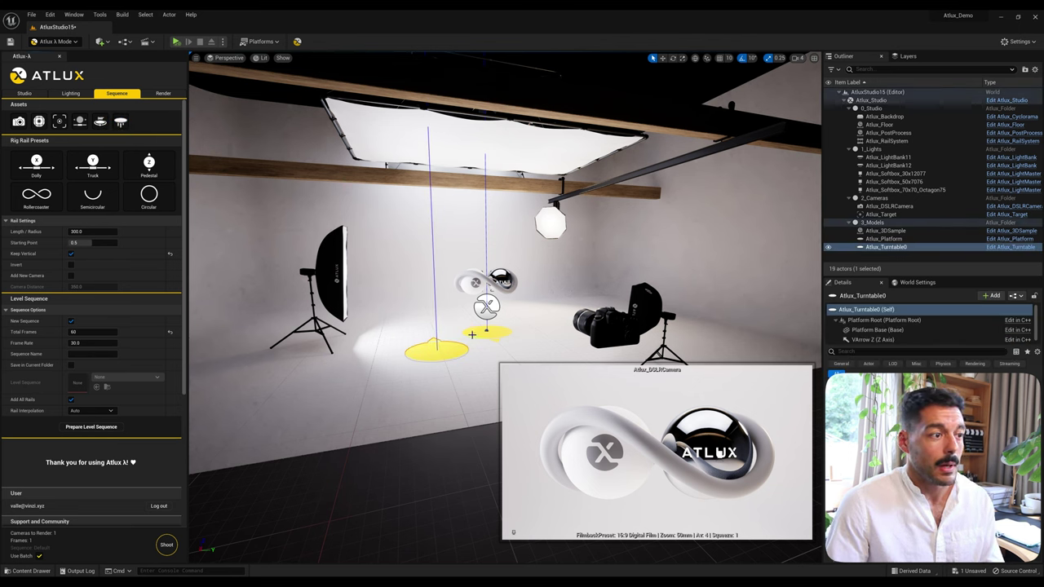
key(ctrl+z)
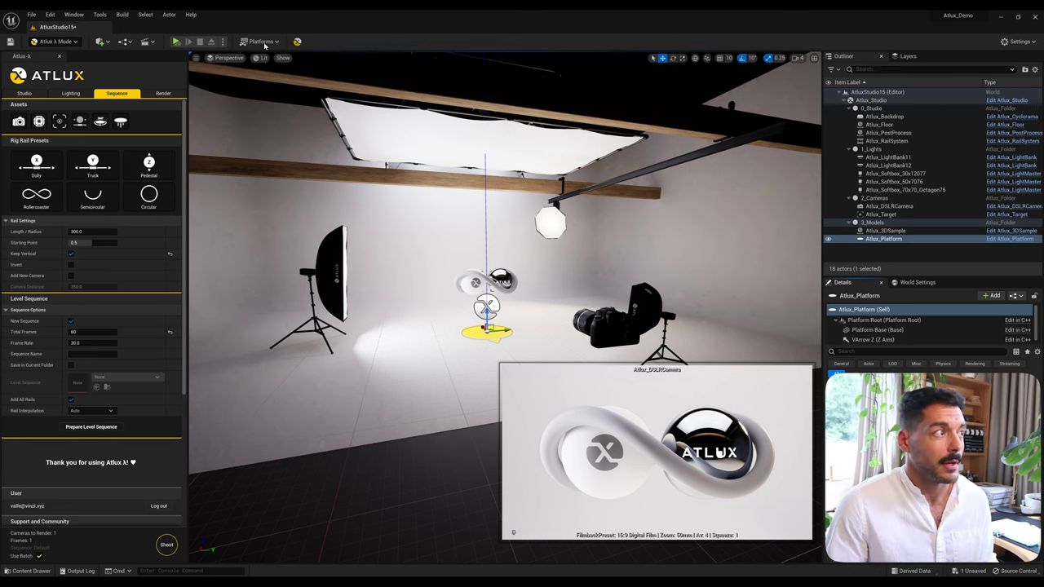
click(176, 41)
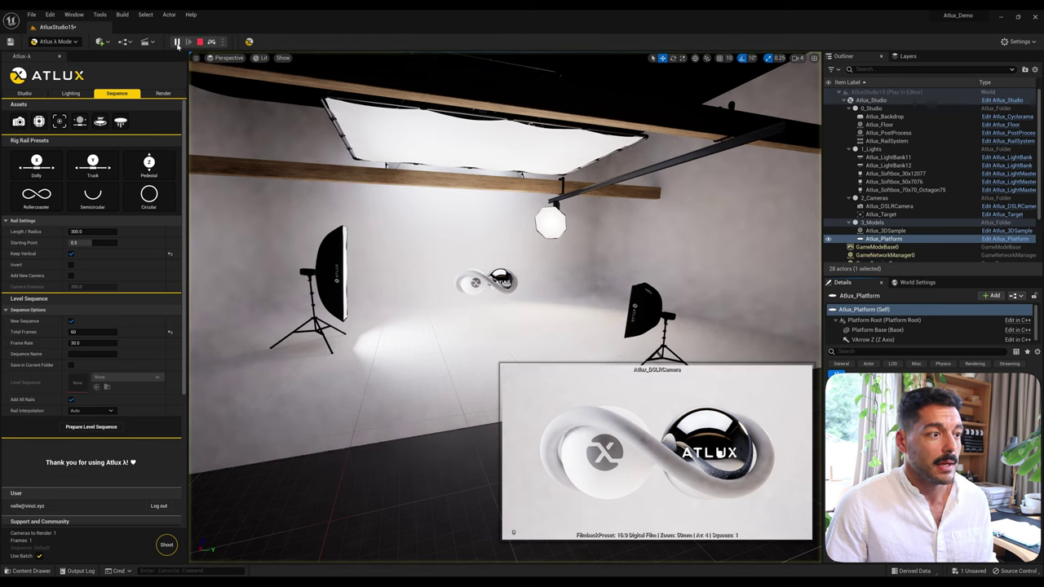
click(199, 41)
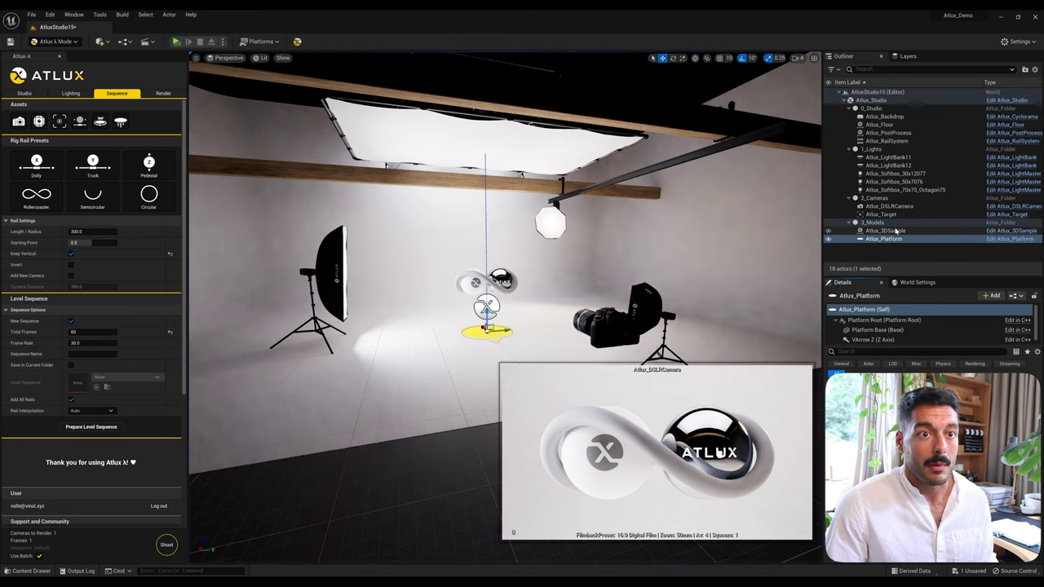
Parent Atlux_3DSample under Atlux_Platform and play the scene to watch it spin.
click(884, 231)
drag(883, 238, 891, 237)
click(176, 42)
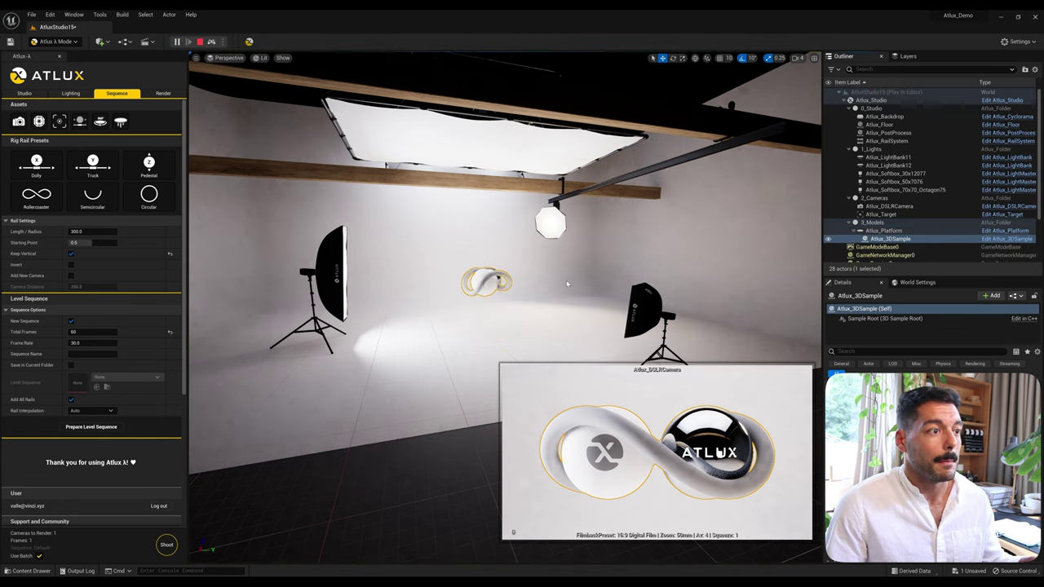
scroll(567, 283, up, 6)
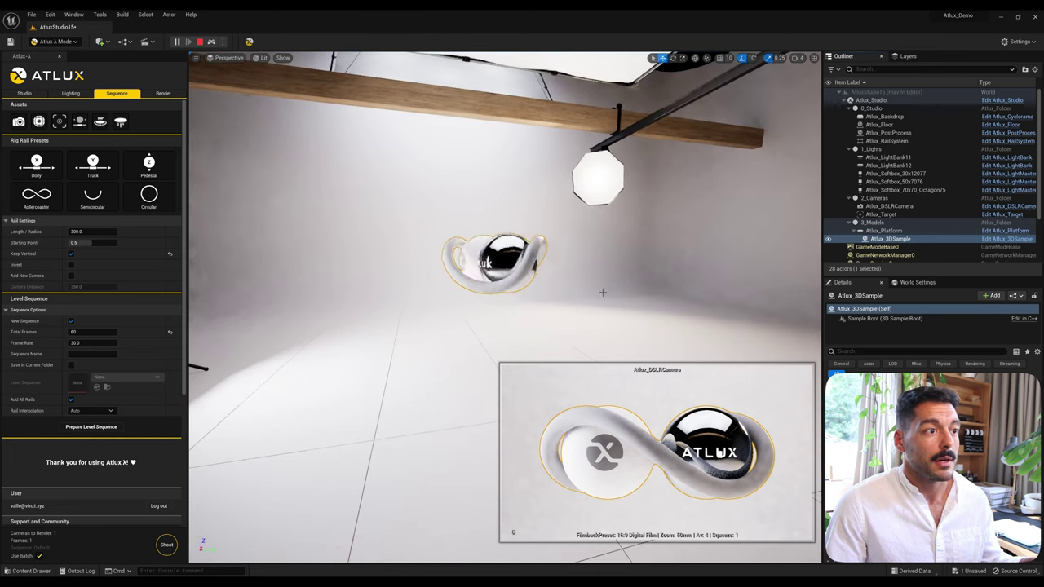
key(Escape)
Inspect the backdrop, model and platform disc, then try a floating platform and delete it.
click(559, 277)
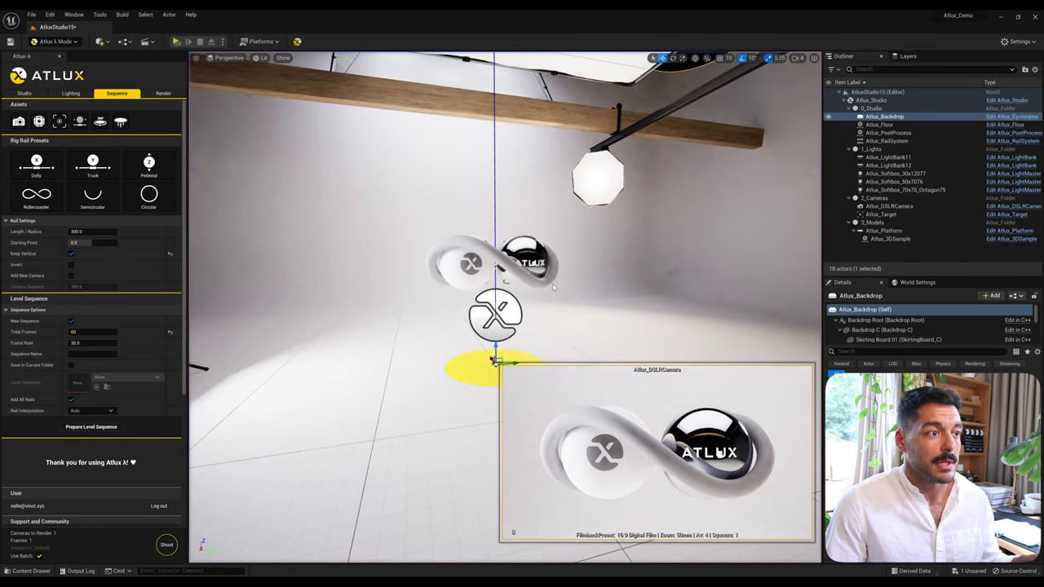
click(499, 259)
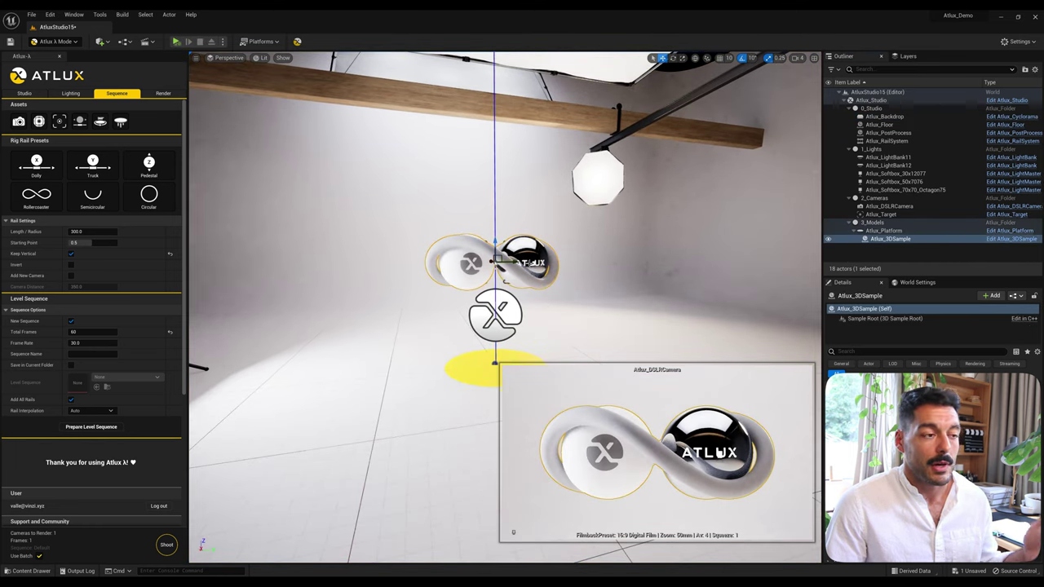
click(483, 362)
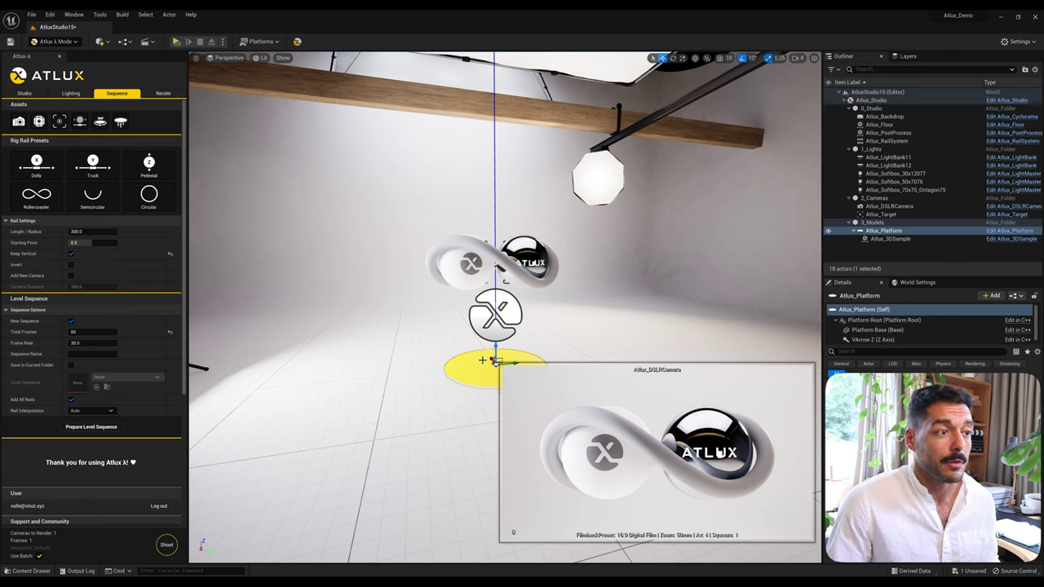
drag(482, 360, 749, 388)
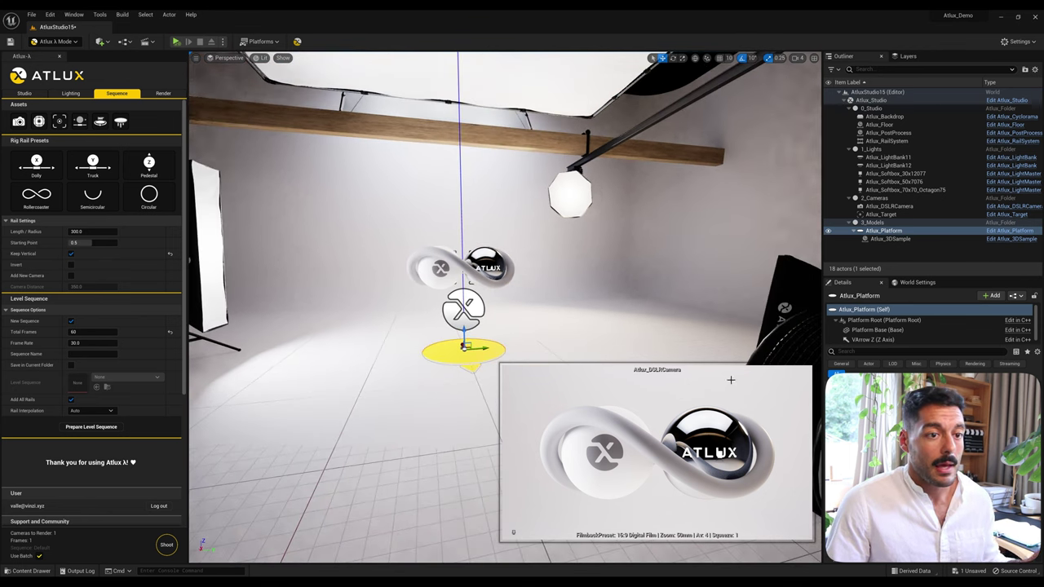
drag(122, 123, 385, 378)
key(Delete)
Preview the spinning platform again, then add Atlux_360Camera0 to the studio.
click(455, 356)
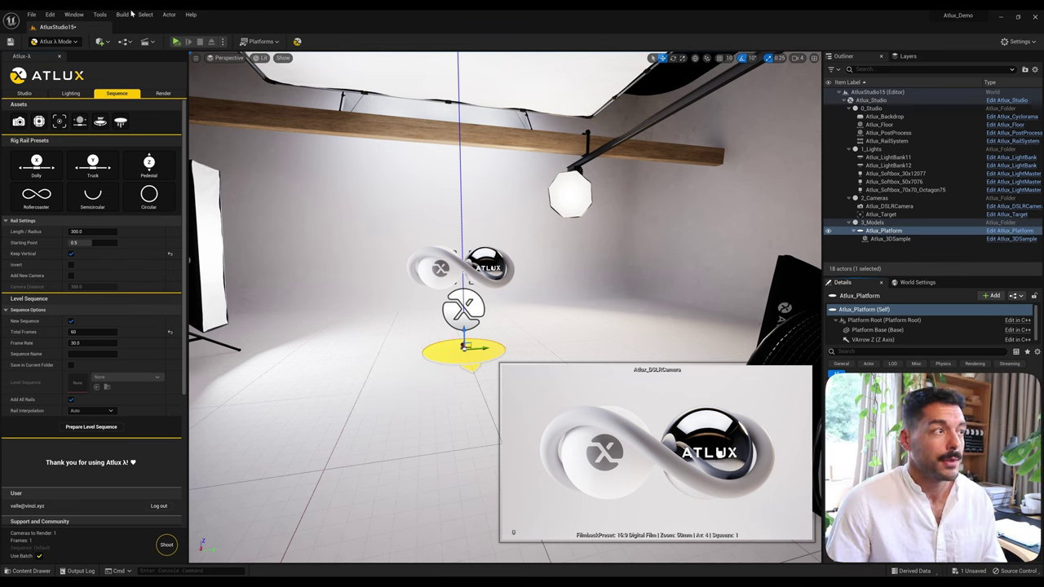
click(176, 42)
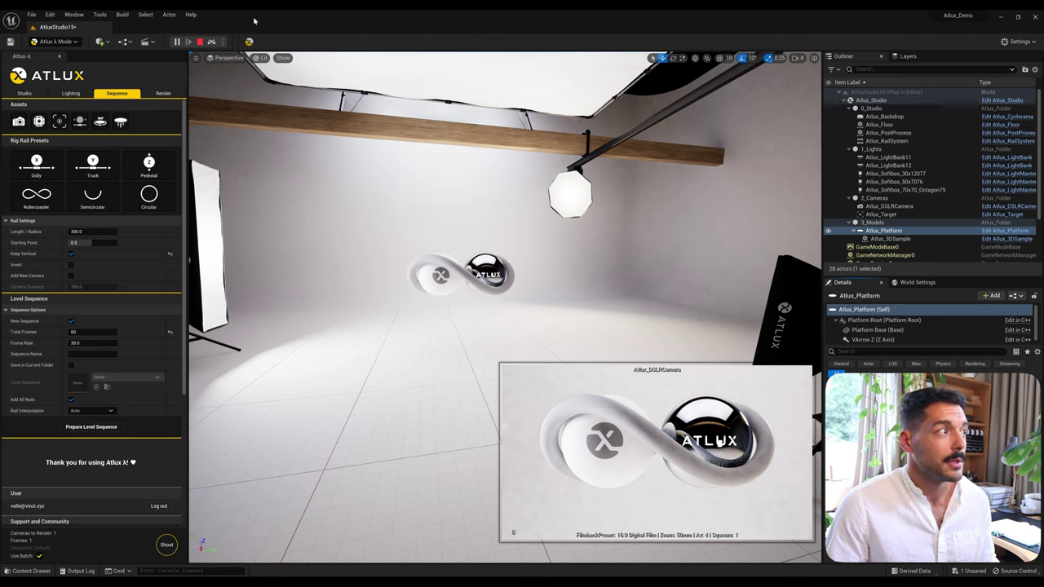
key(Escape)
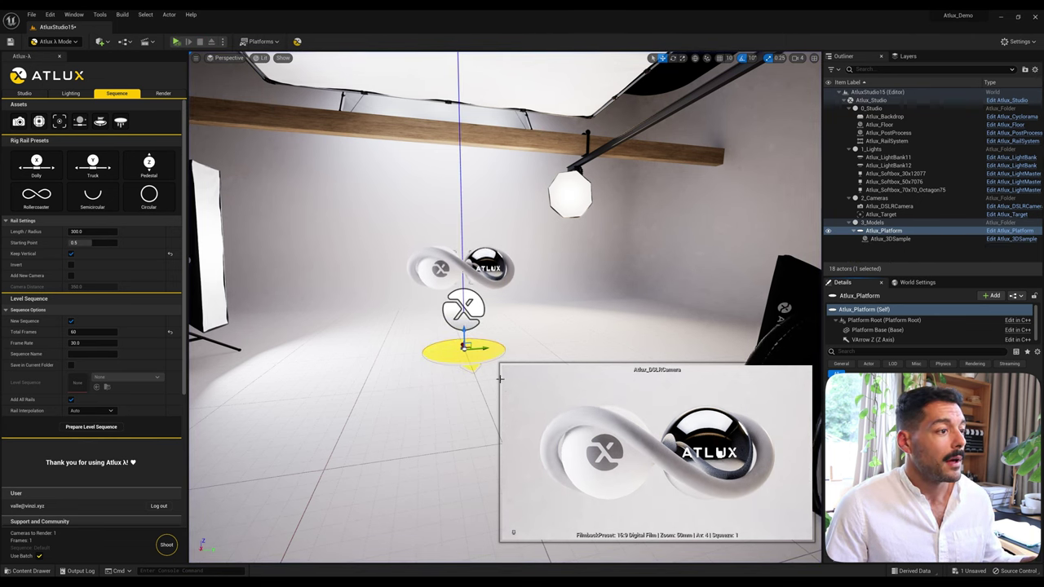
scroll(387, 348, down, 3)
click(38, 120)
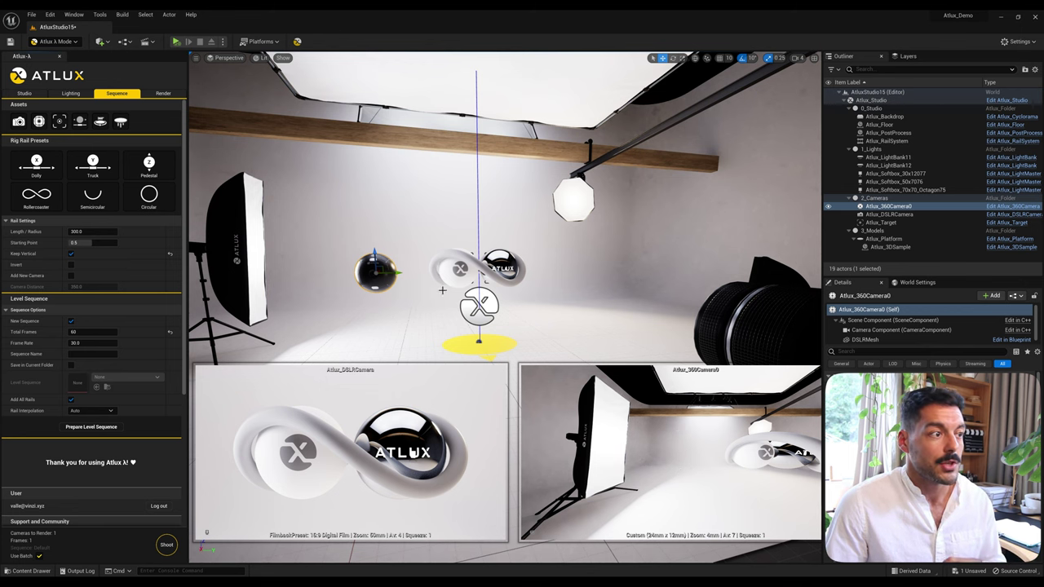
Reset render settings to defaults, raise the 360 camera slightly, and start the Shoot render.
click(162, 93)
click(23, 178)
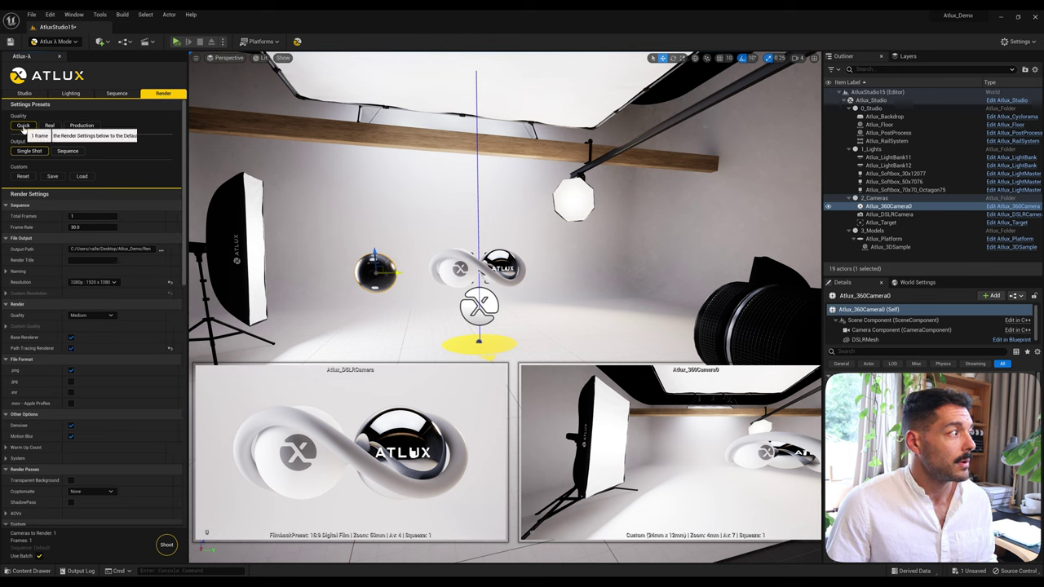
click(117, 94)
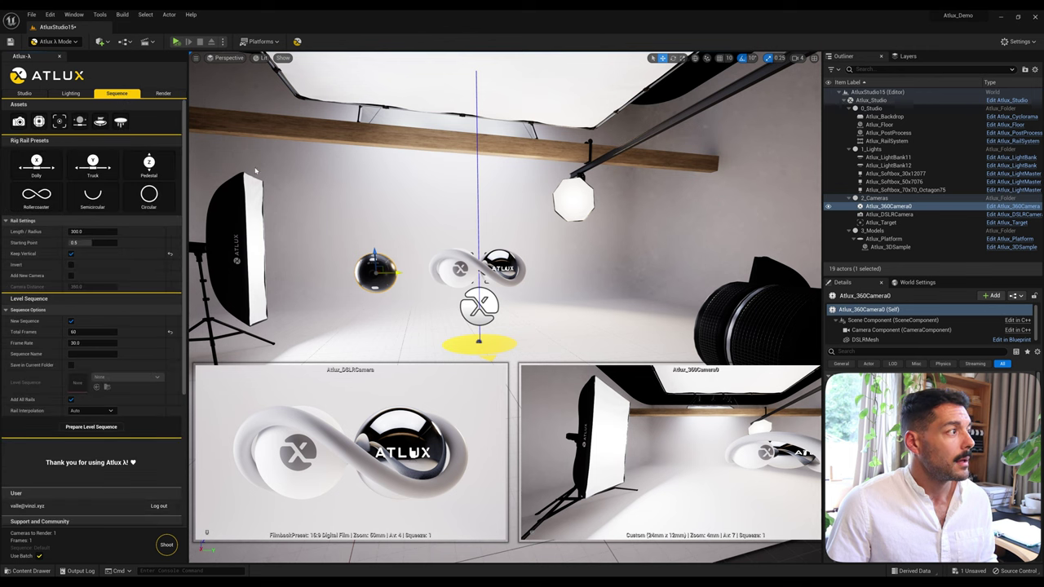
drag(377, 265, 378, 214)
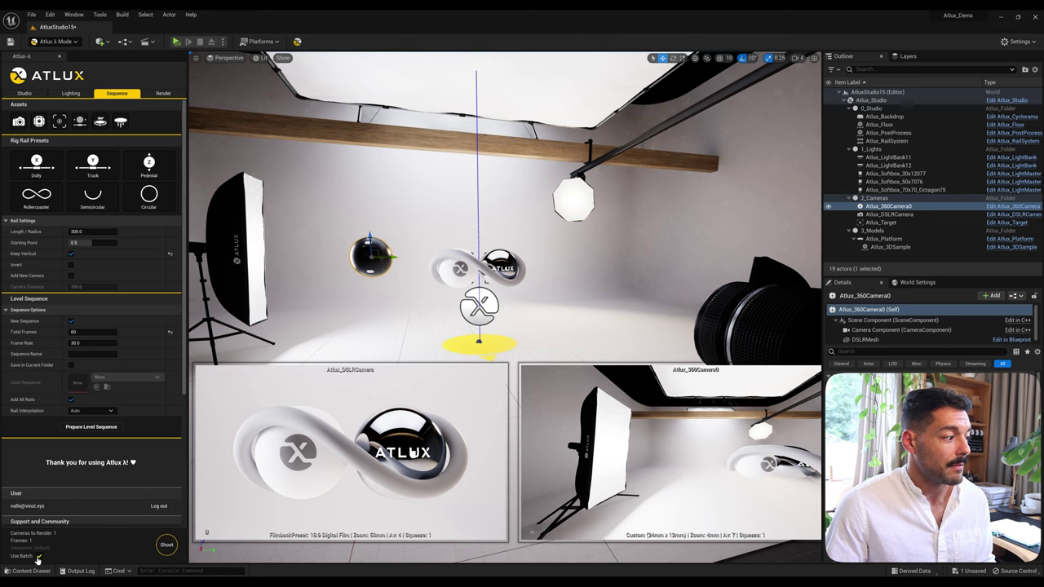
click(167, 545)
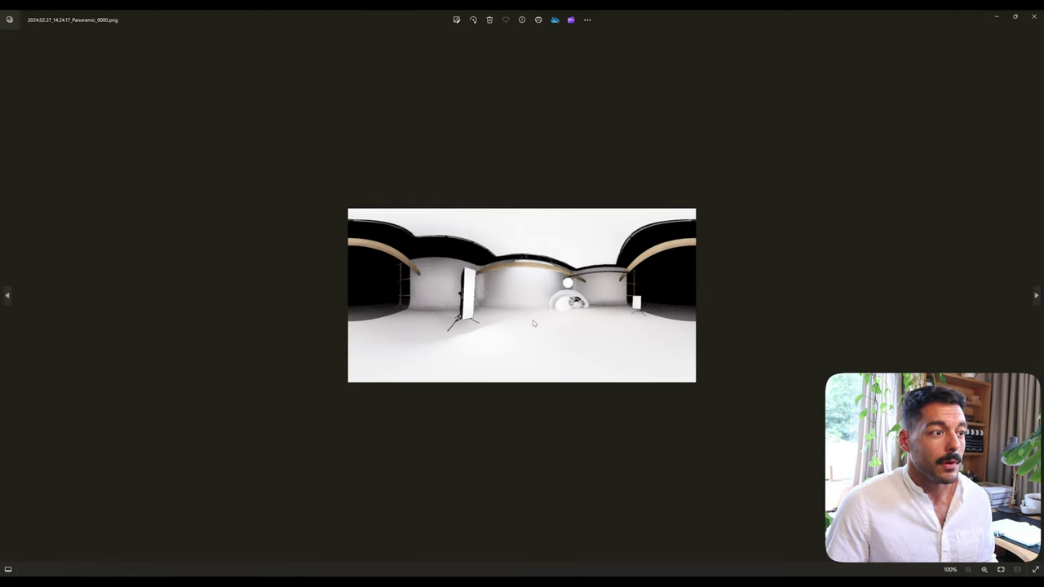
Zoom in and out on the rendered panorama PNG, then close Windows Photos.
scroll(533, 323, up, 2)
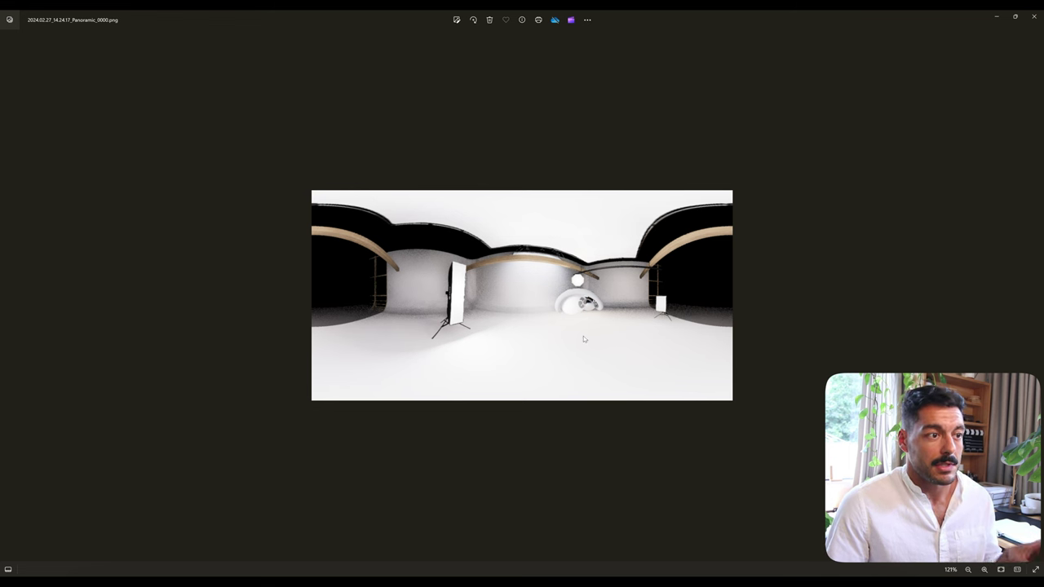
scroll(496, 349, down, 2)
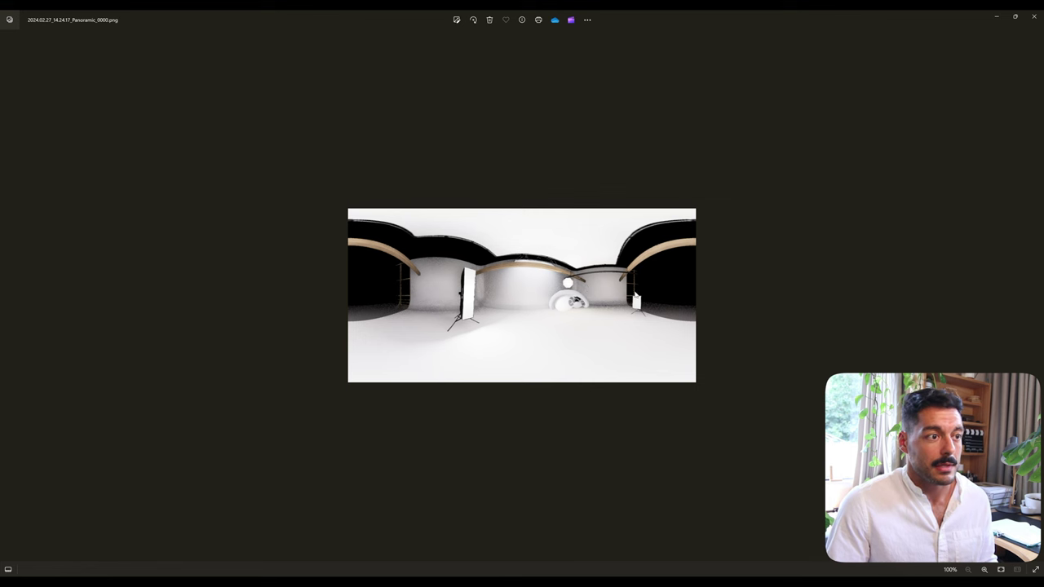
scroll(484, 302, up, 1)
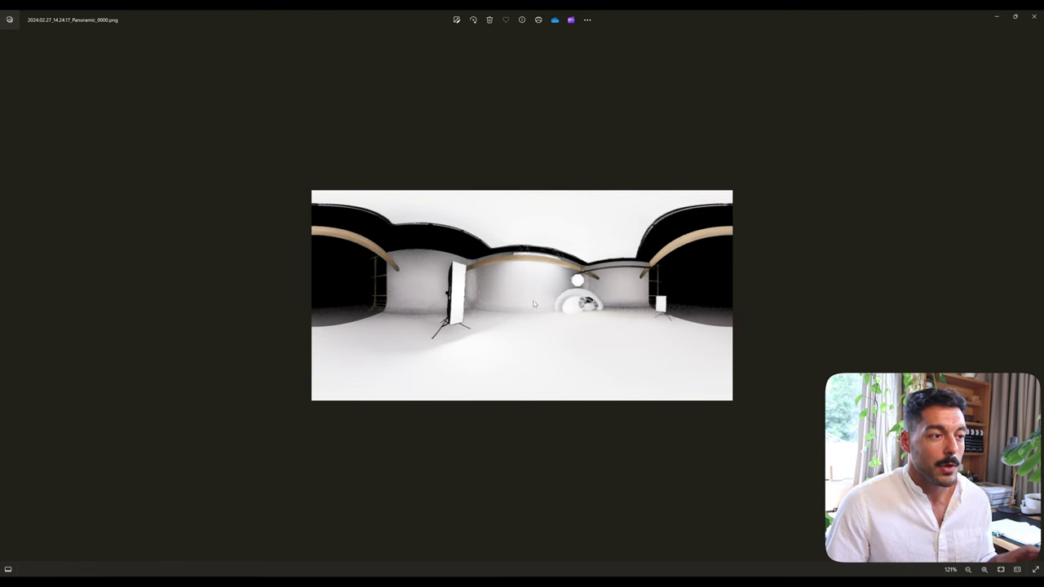
scroll(526, 286, down, 1)
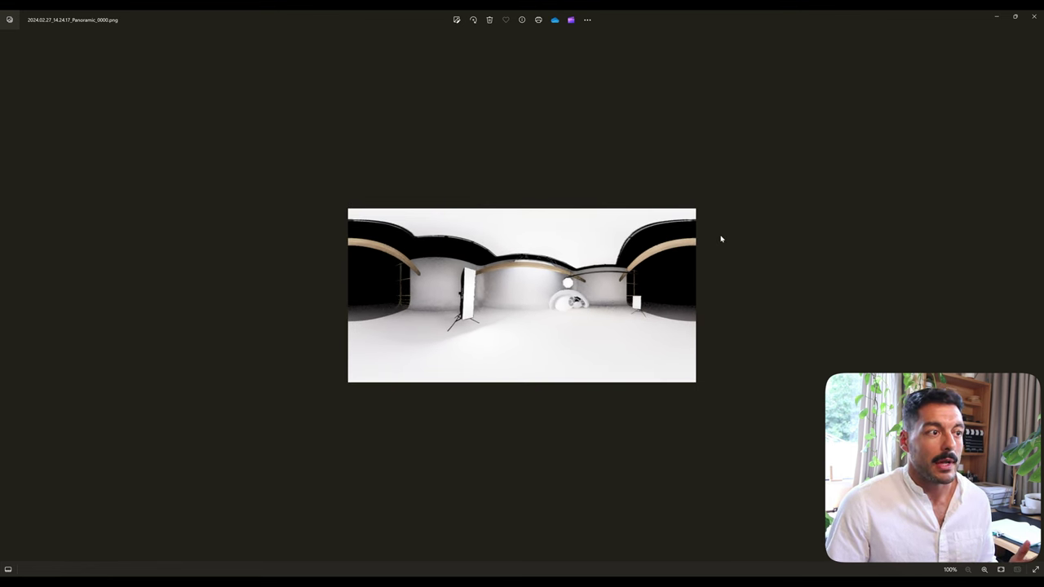
click(1034, 16)
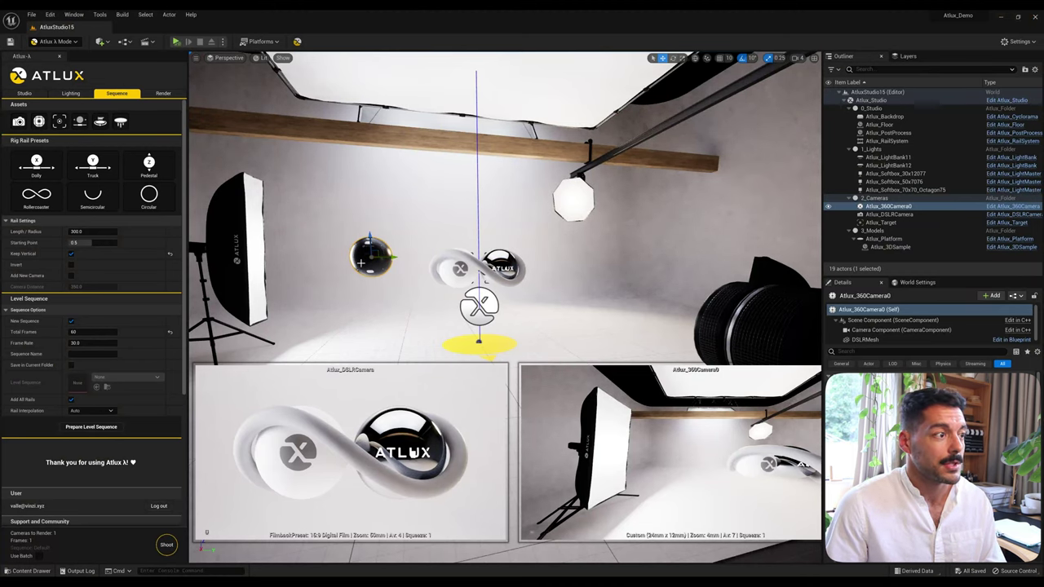
Delete the 360 camera, then try adding a rig rail and remove it again.
key(Delete)
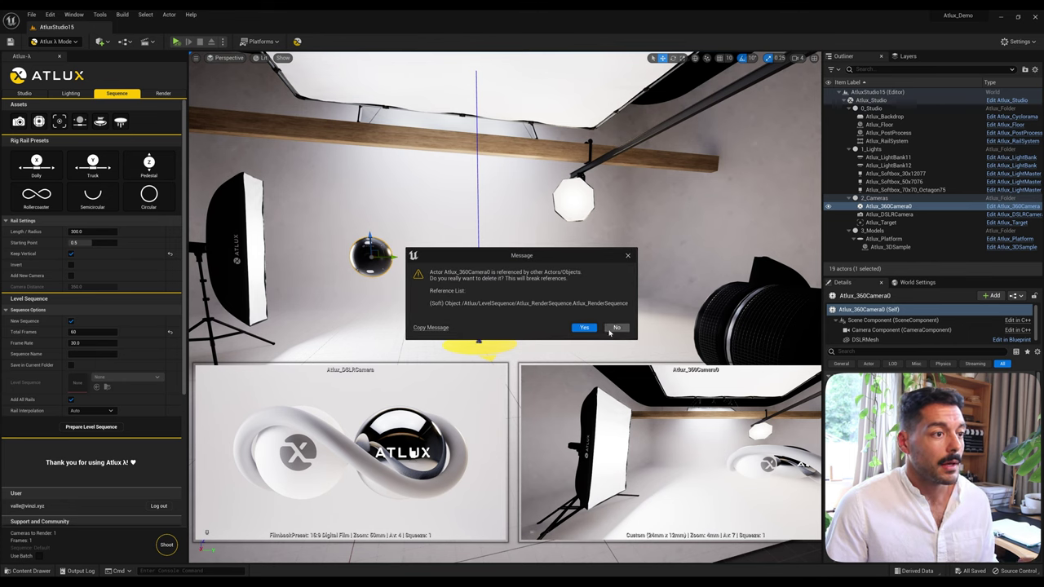
click(584, 327)
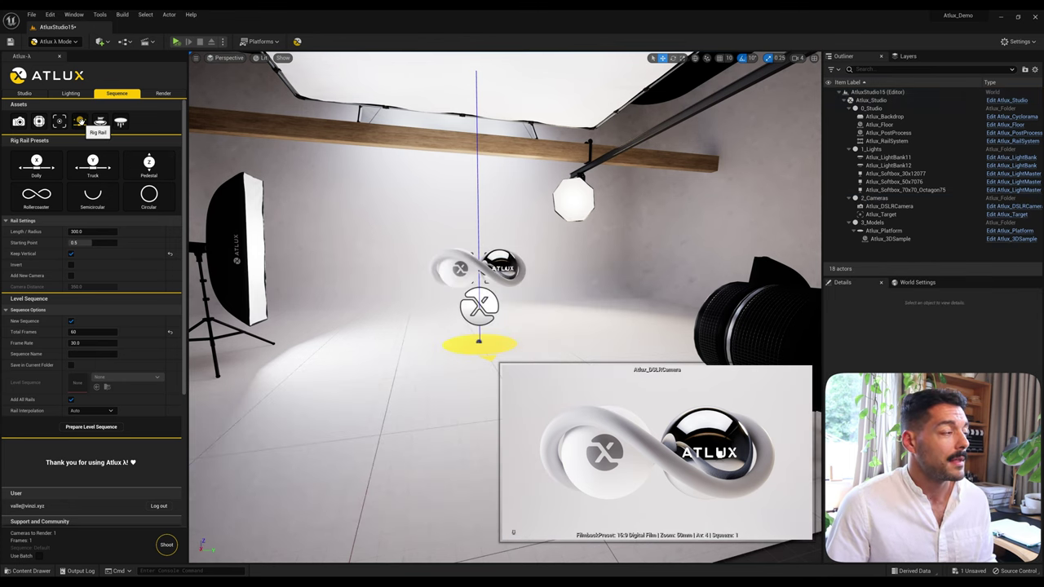
click(80, 122)
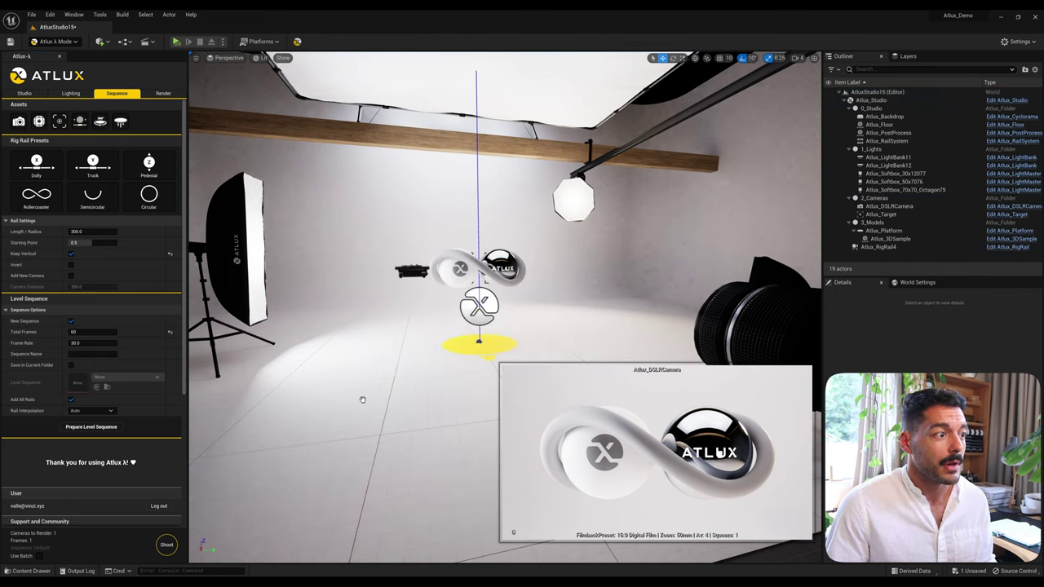
right_drag(401, 302, 437, 324)
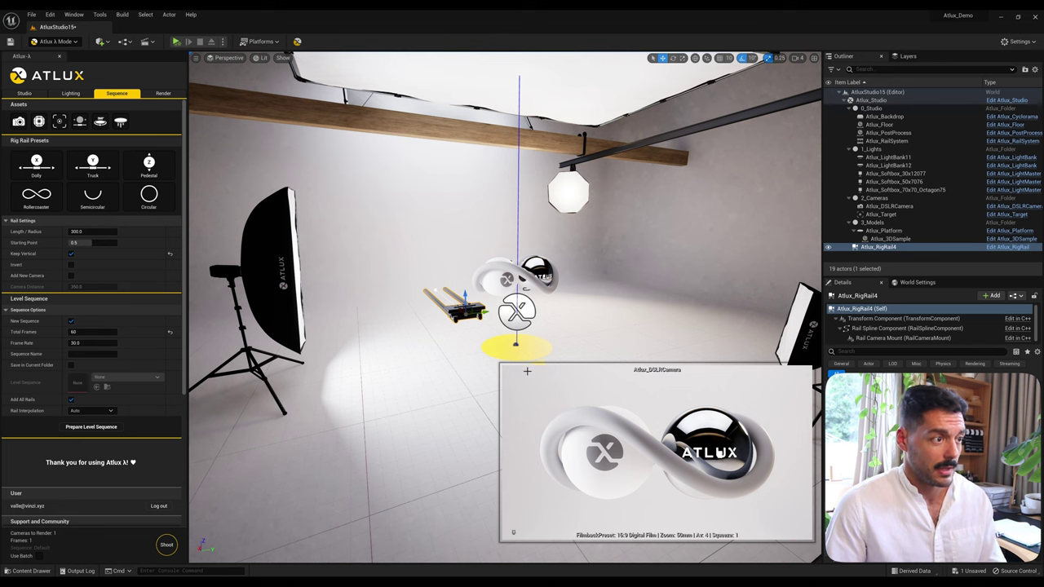
key(Delete)
Select the DSLR camera and try the Dolly, Truck and Pedestal rail presets.
right_drag(542, 306, 541, 306)
click(589, 285)
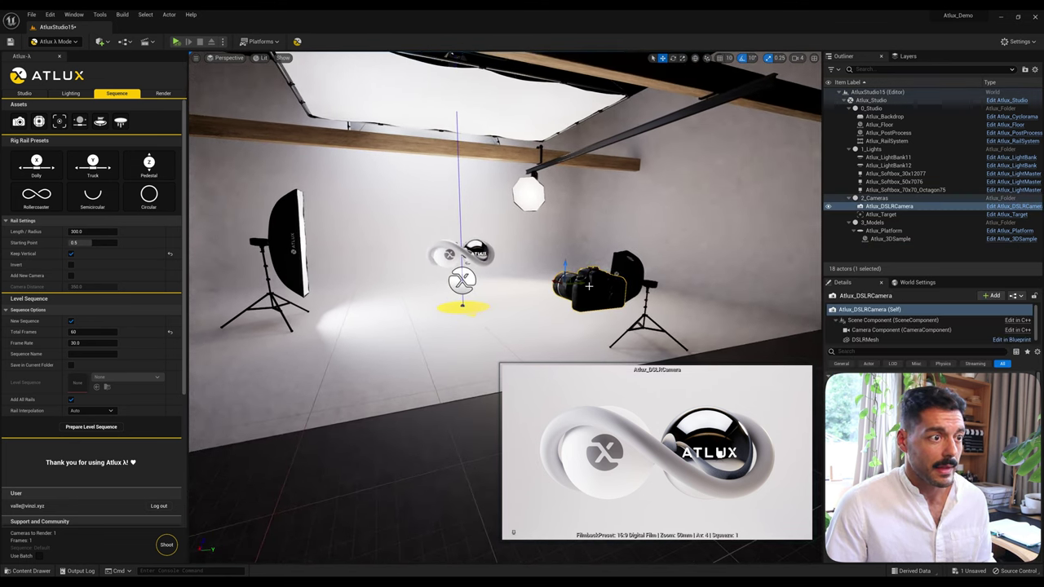
click(36, 163)
click(665, 344)
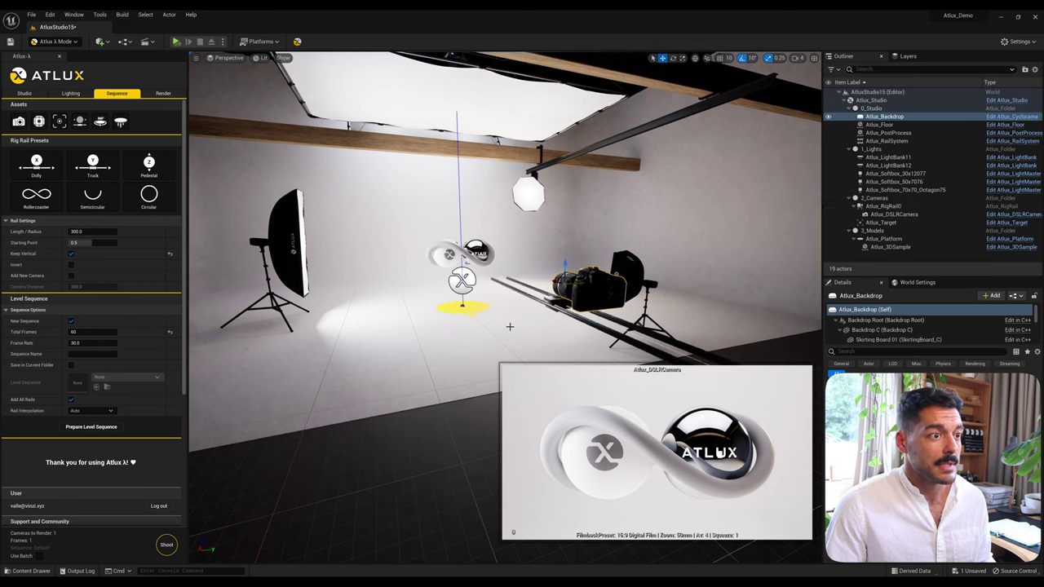
click(589, 295)
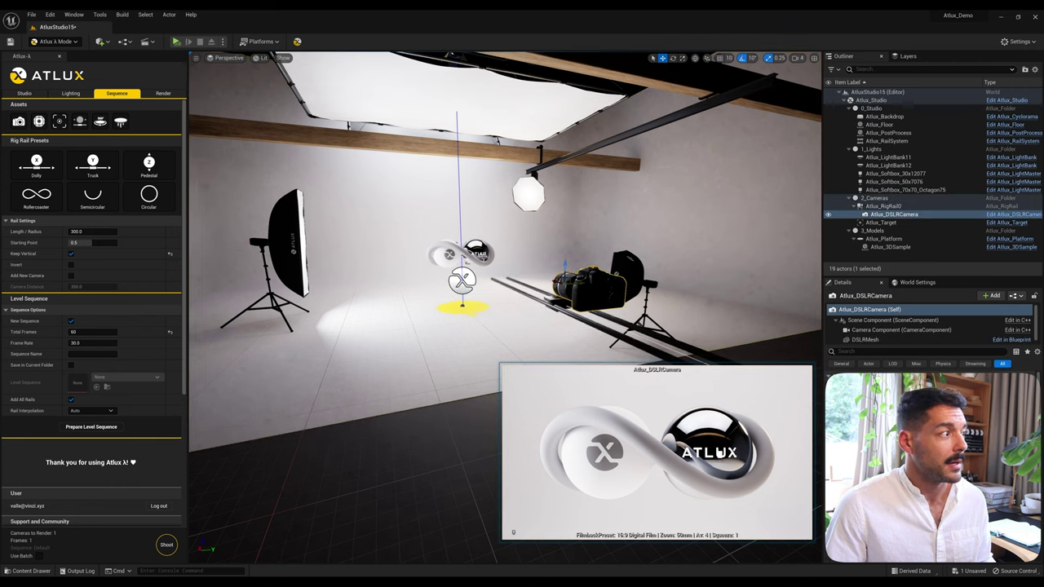
click(92, 163)
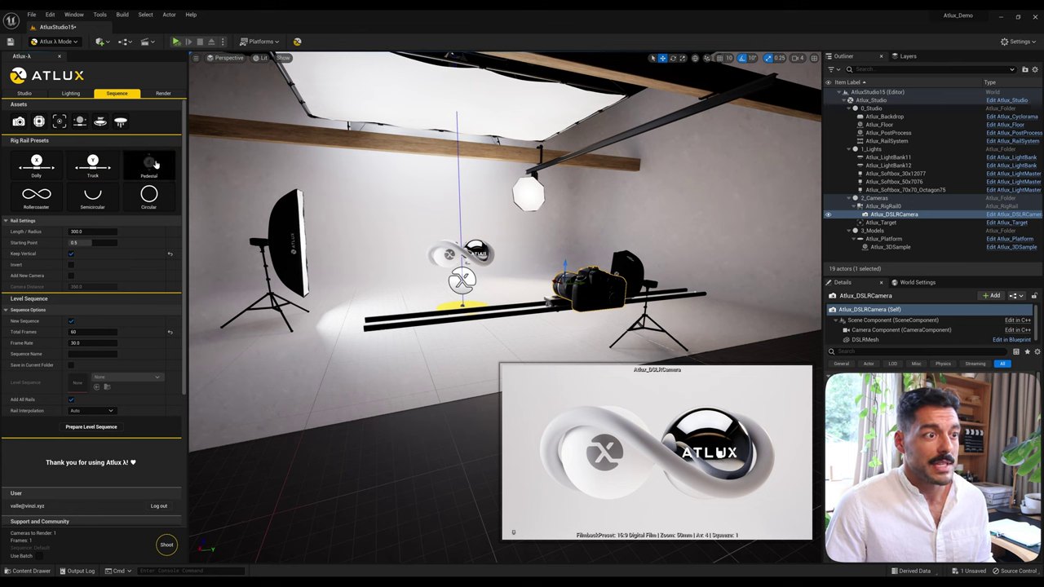
click(153, 164)
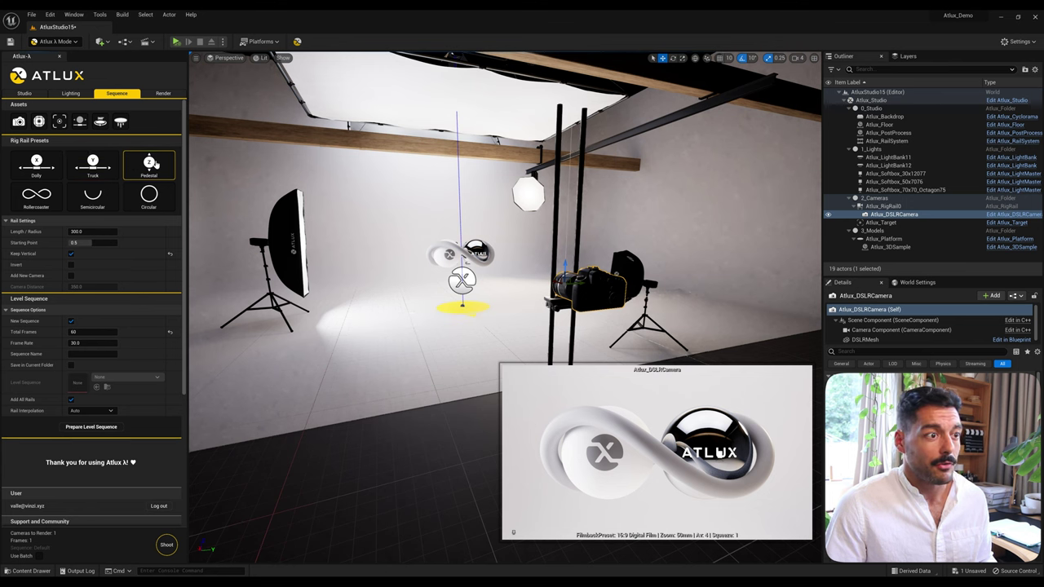
click(95, 170)
click(36, 172)
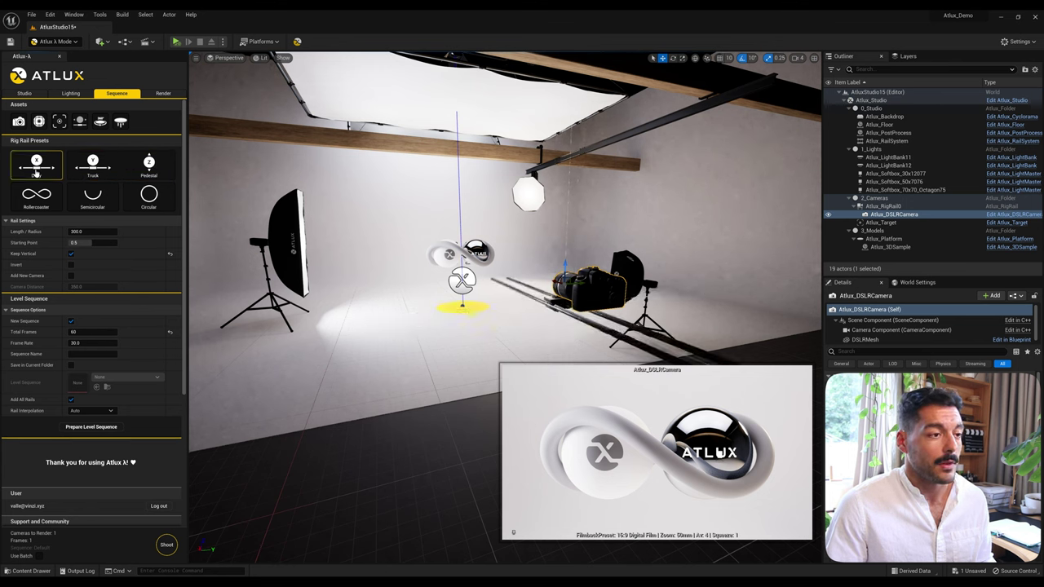
click(80, 168)
Try the Rollercoaster and Semicircle rails, then settle on a Circular rail of radius 300.
click(37, 197)
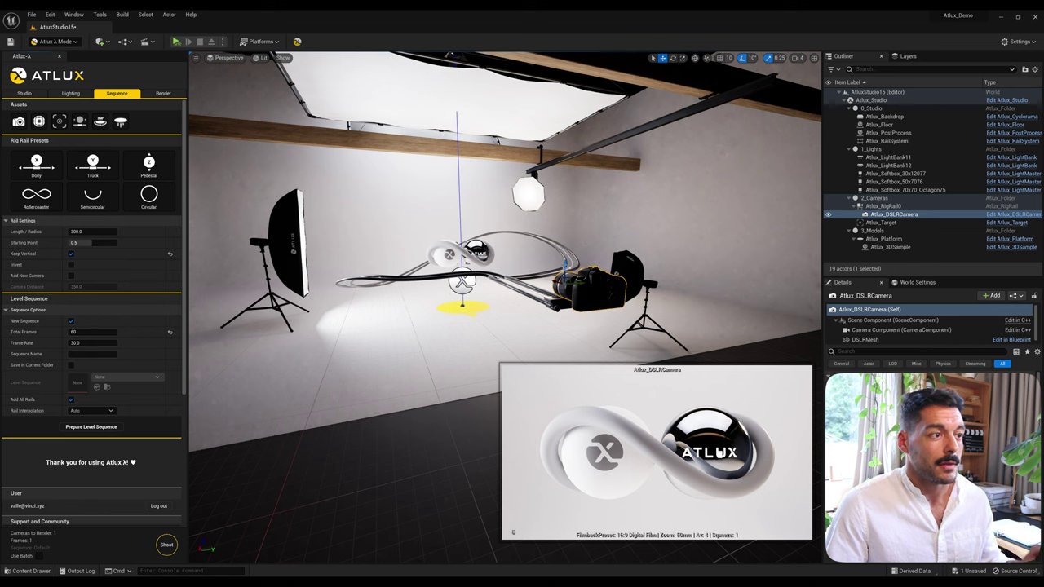
click(106, 202)
click(161, 204)
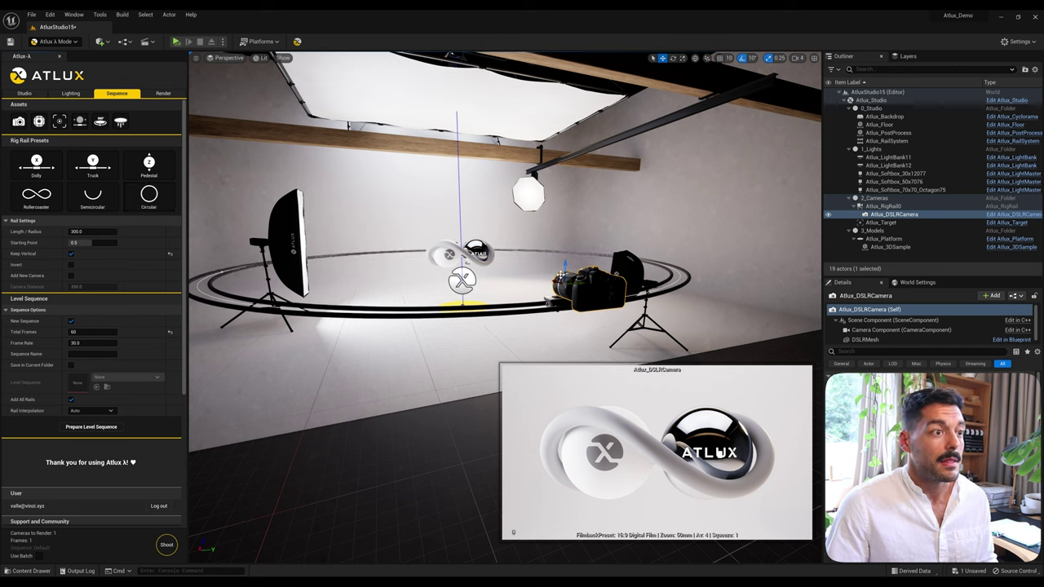
drag(564, 265, 529, 268)
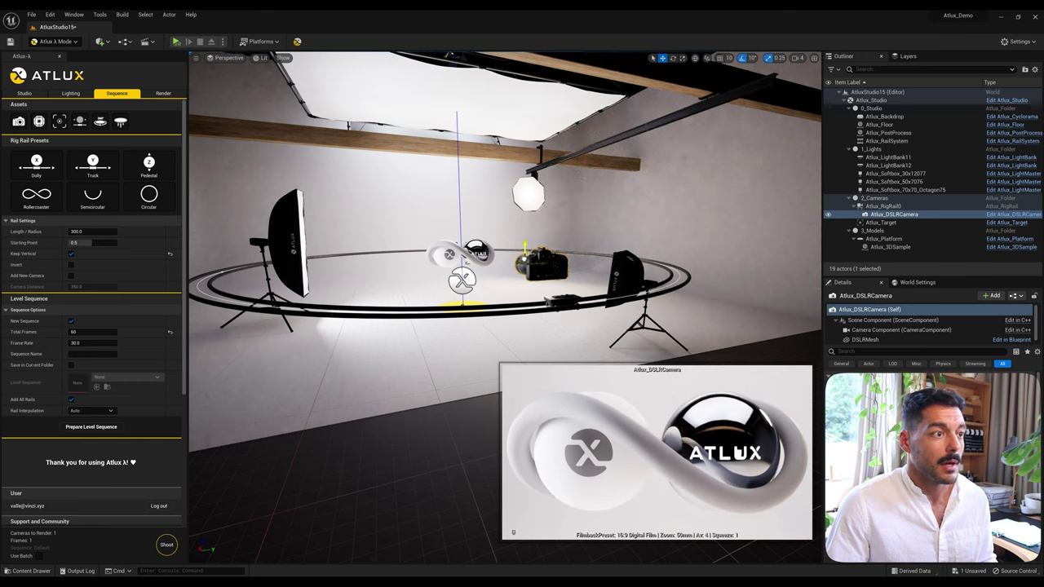
click(154, 200)
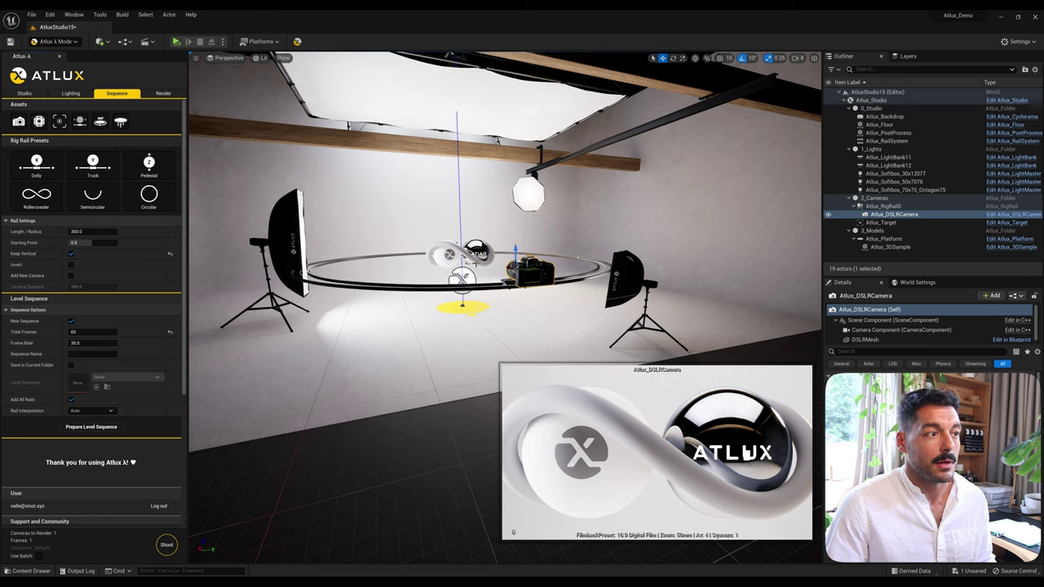
click(463, 269)
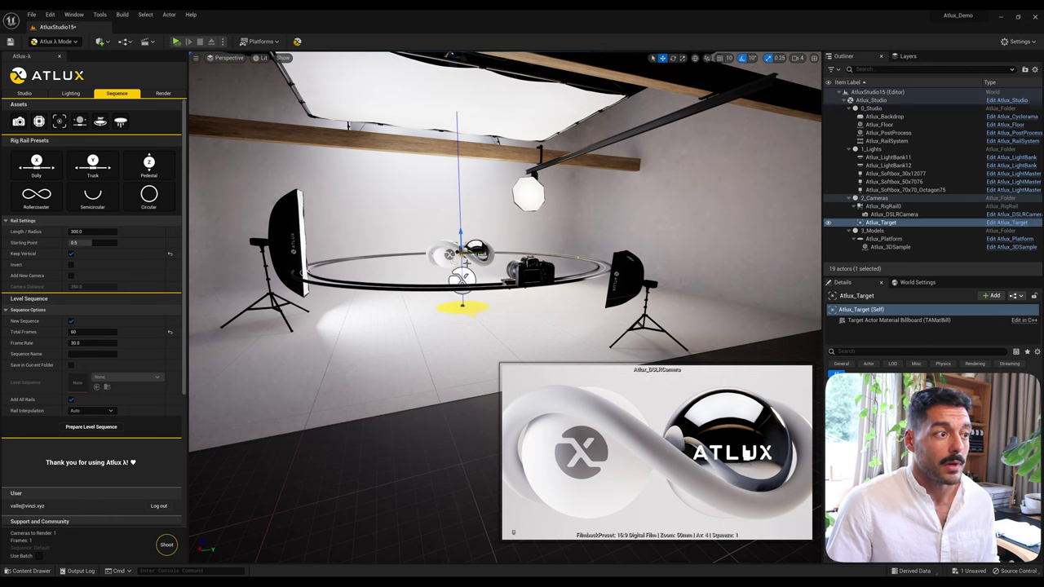
Raise the DSLR camera toward the right softbox and rebuild the circular rail through it.
click(534, 274)
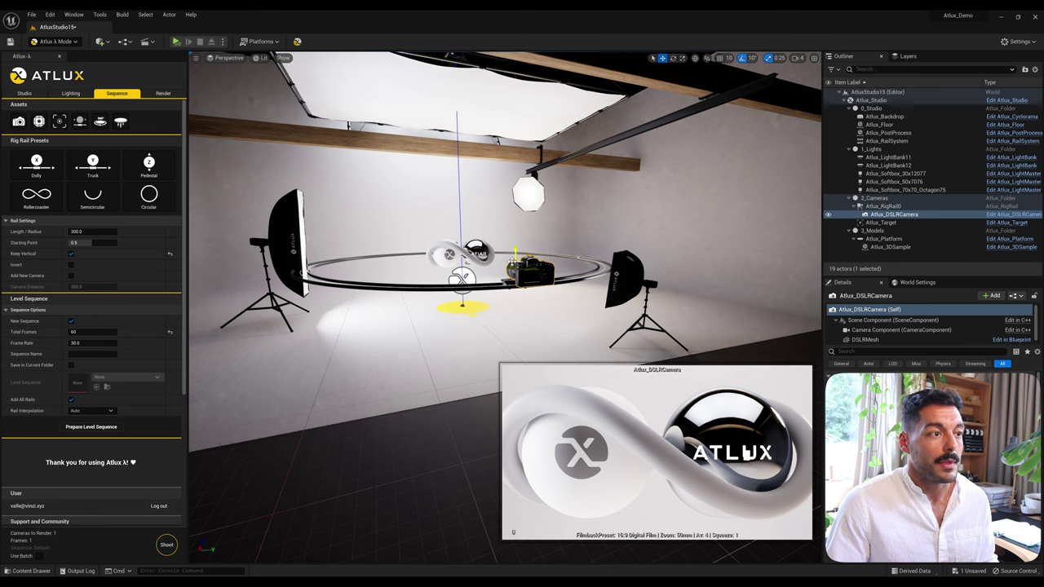
drag(516, 260, 589, 214)
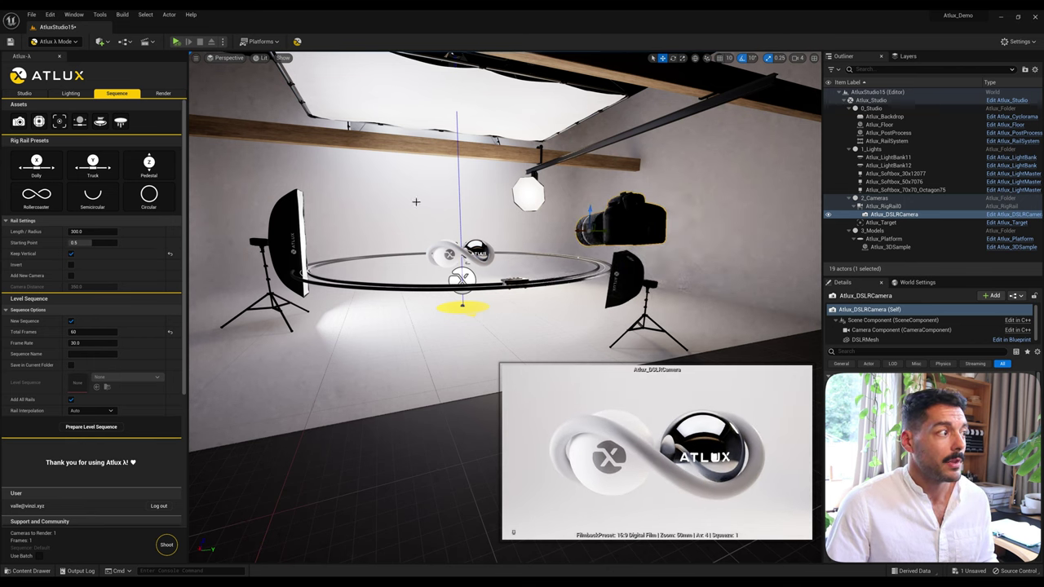
click(150, 194)
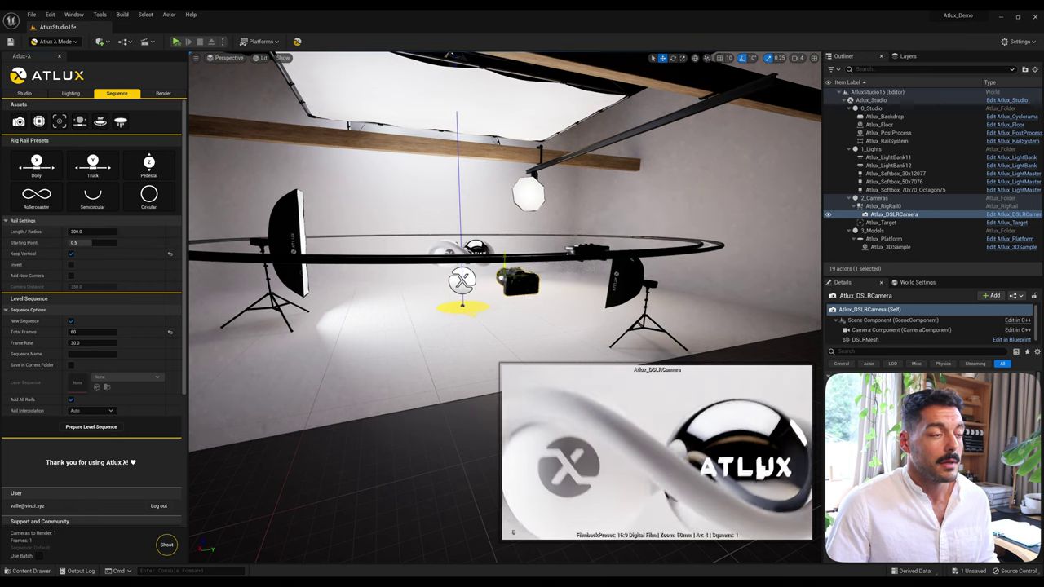
click(149, 196)
Cycle Truck, Dolly and Pedestal presets, ending on Truck with rail length 600.
click(92, 163)
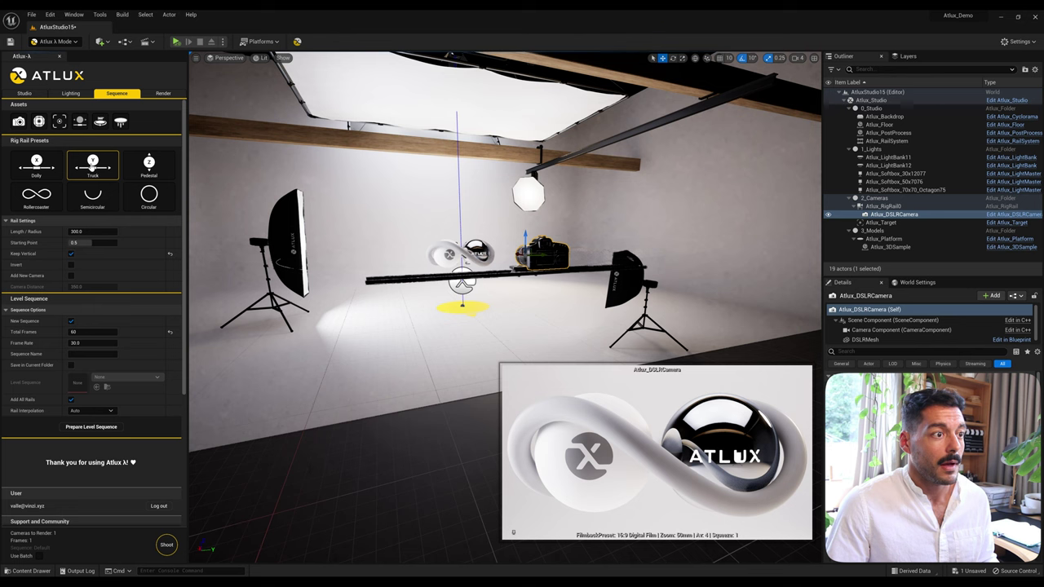
click(51, 170)
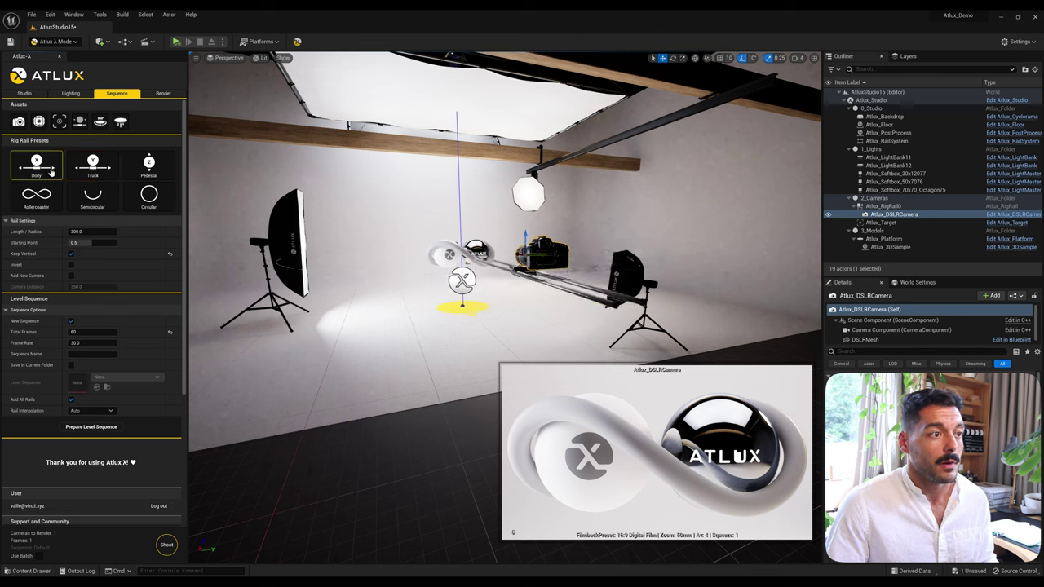
click(147, 168)
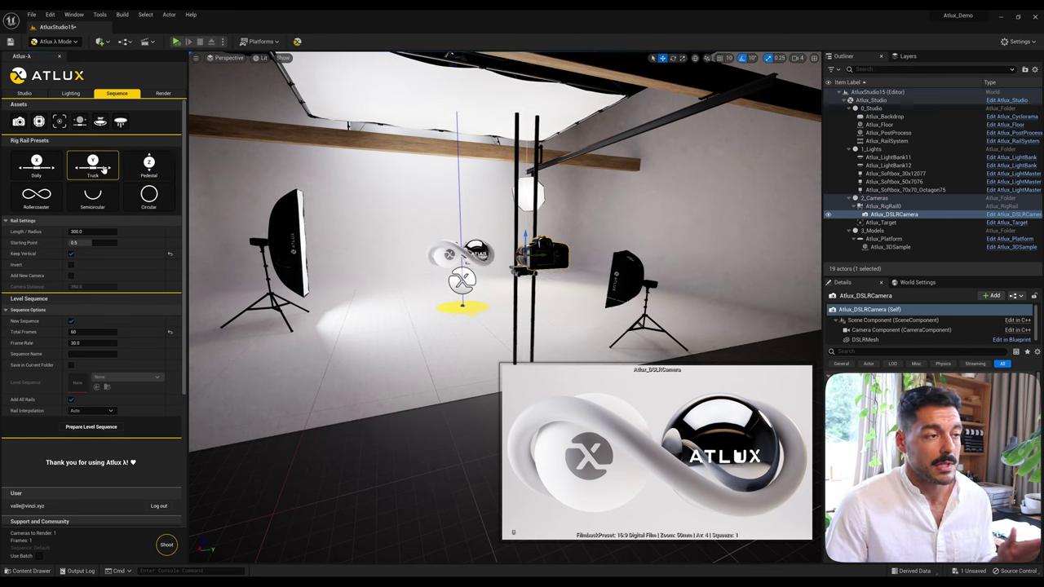
click(101, 167)
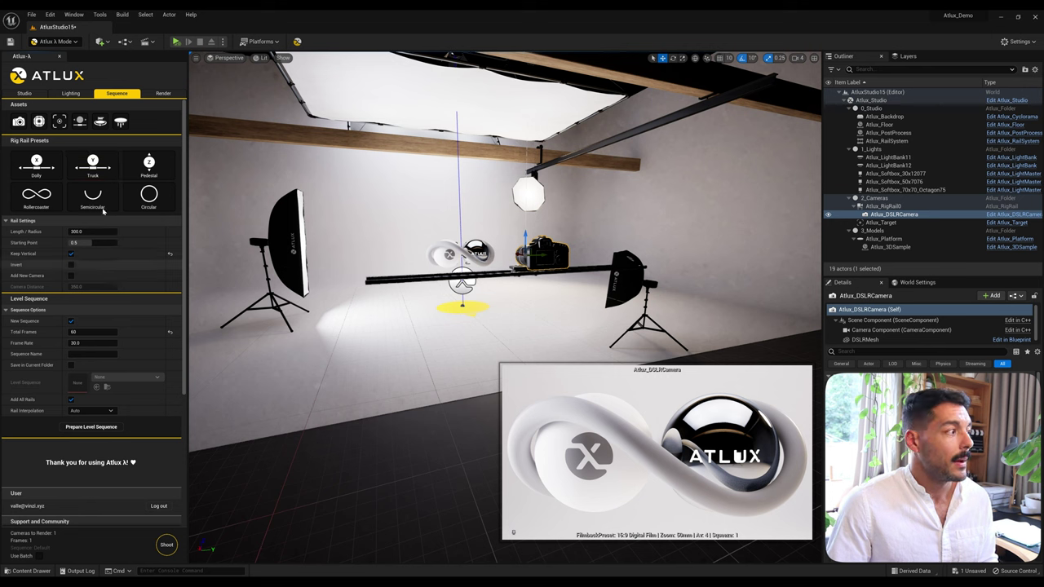
click(96, 232)
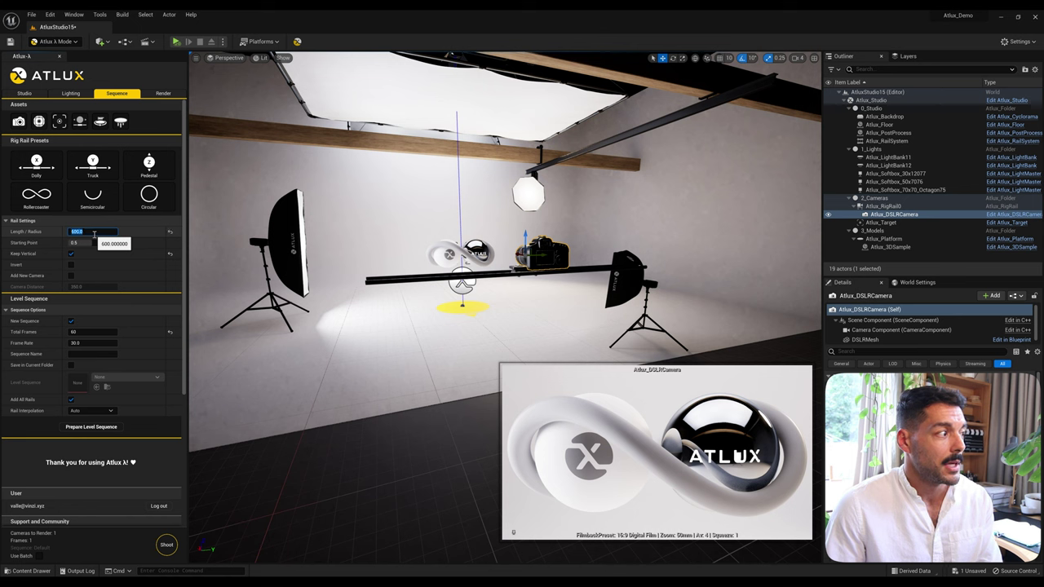
Try rail lengths of 100 and 300, rebuilding the Dolly rail at length 300.
click(89, 171)
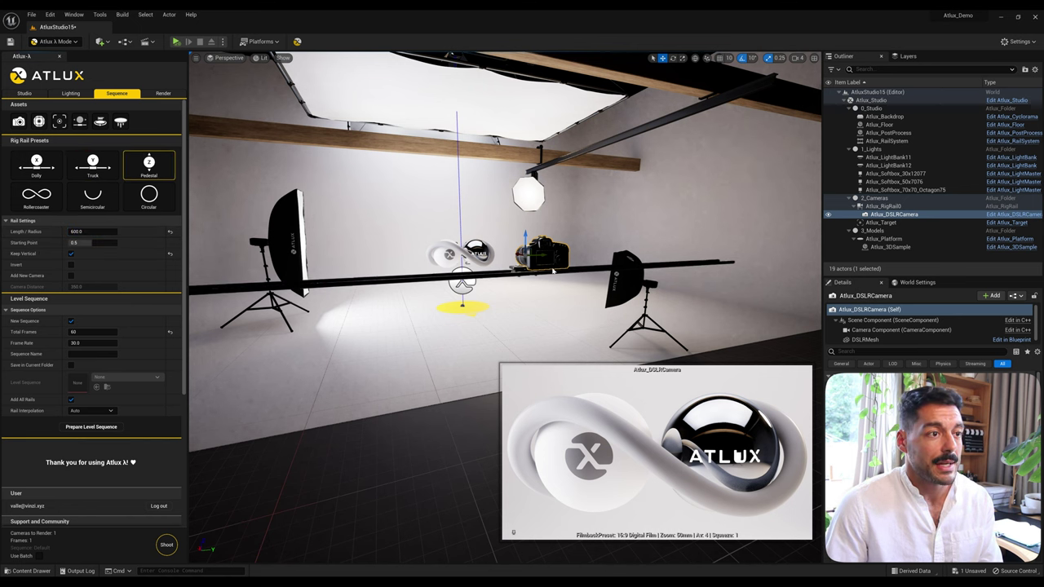
click(96, 234)
text(100)
click(40, 167)
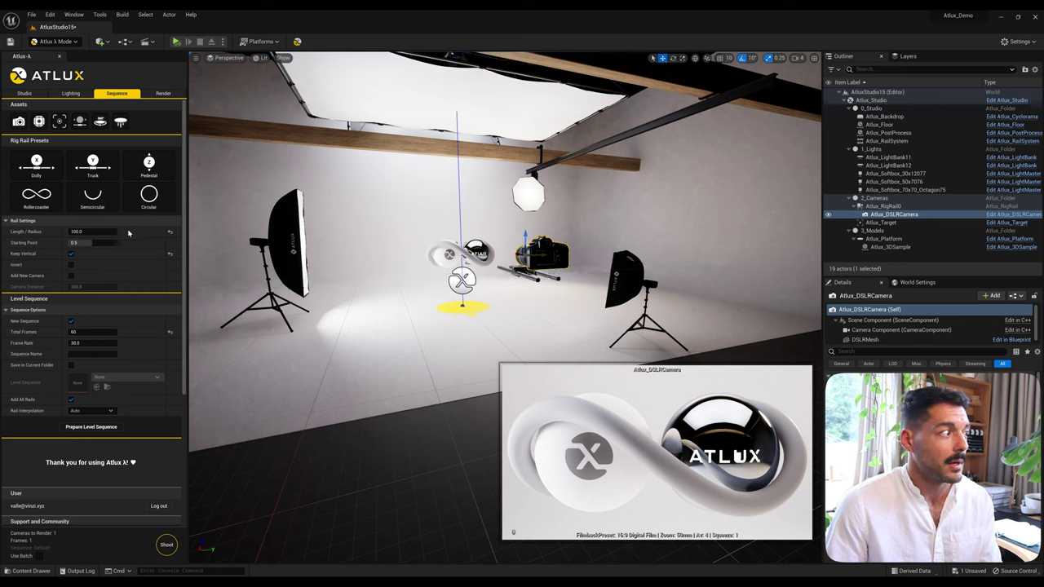
click(97, 233)
text(300)
click(47, 168)
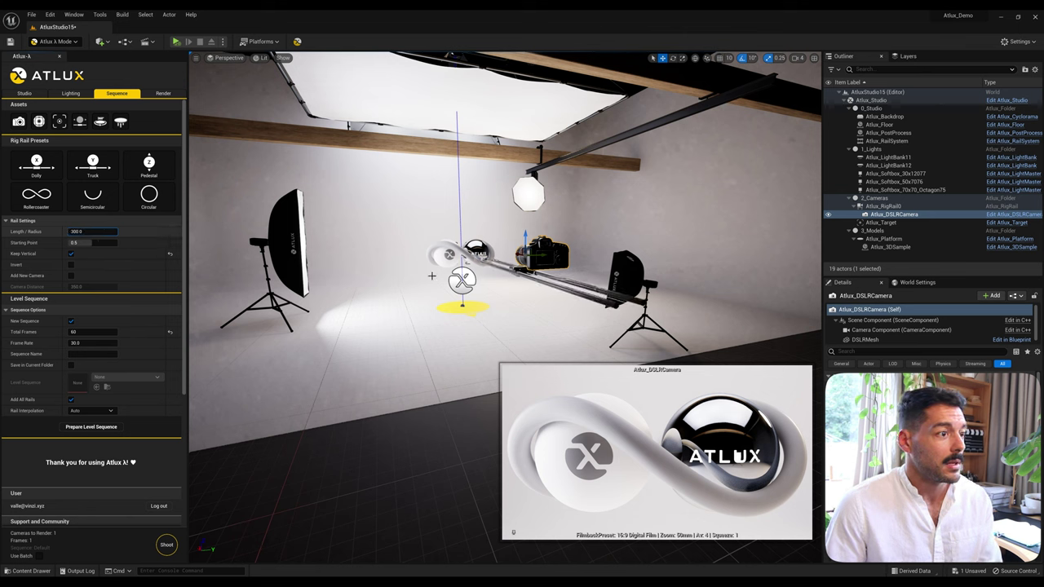
Try starting points 1 and 0, then rebuild the Dolly rail with starting point 0.5.
click(96, 242)
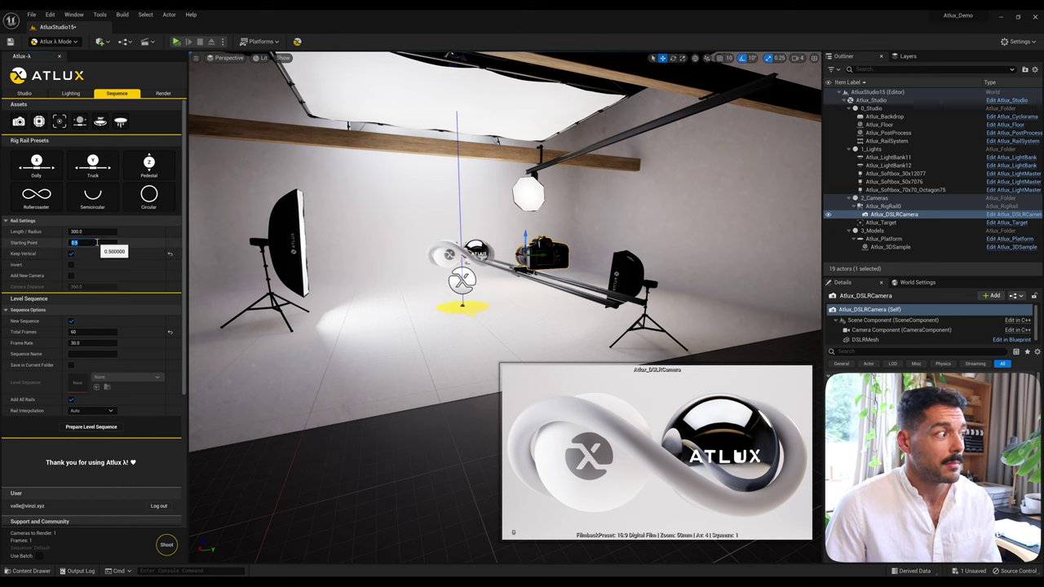
text(1)
key(Return)
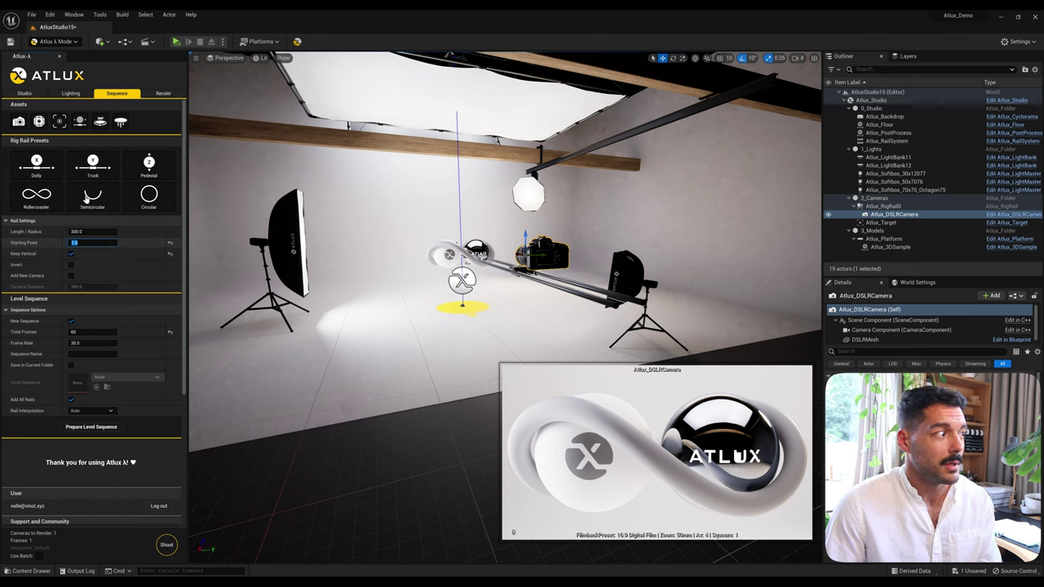
click(49, 169)
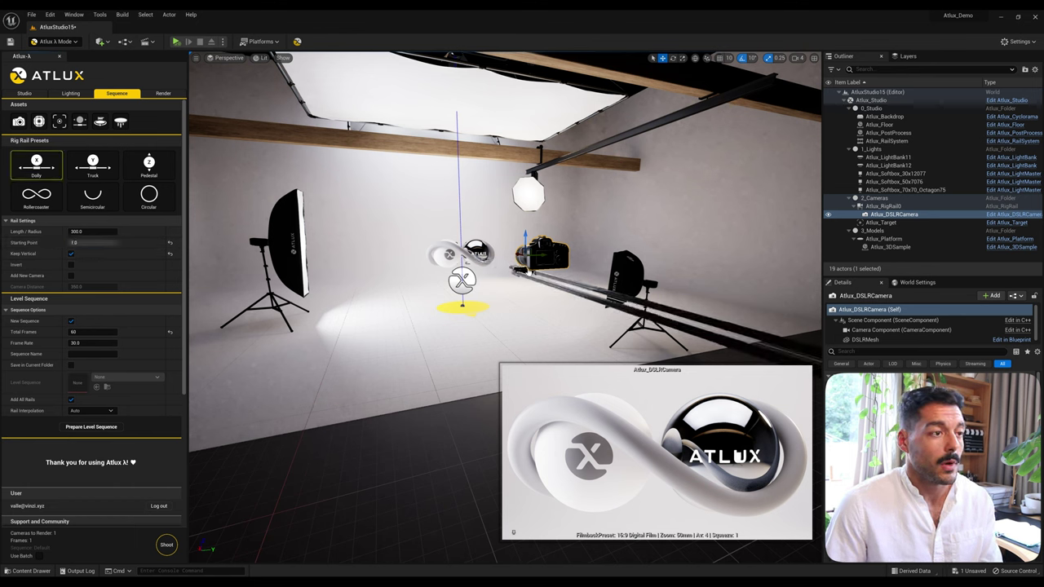
click(96, 243)
text(0)
key(Return)
click(35, 163)
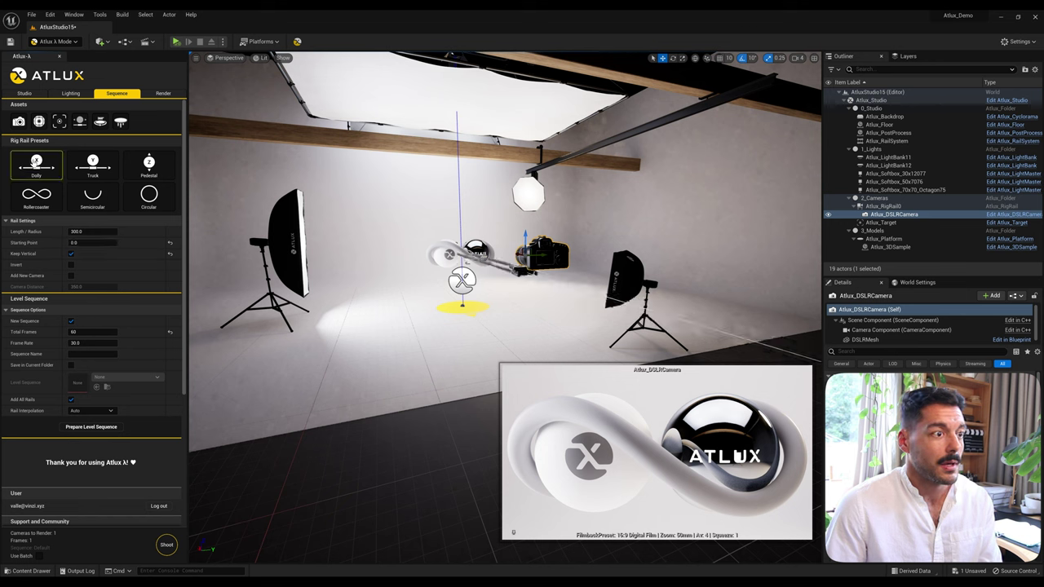
click(83, 242)
text(0.5)
key(Return)
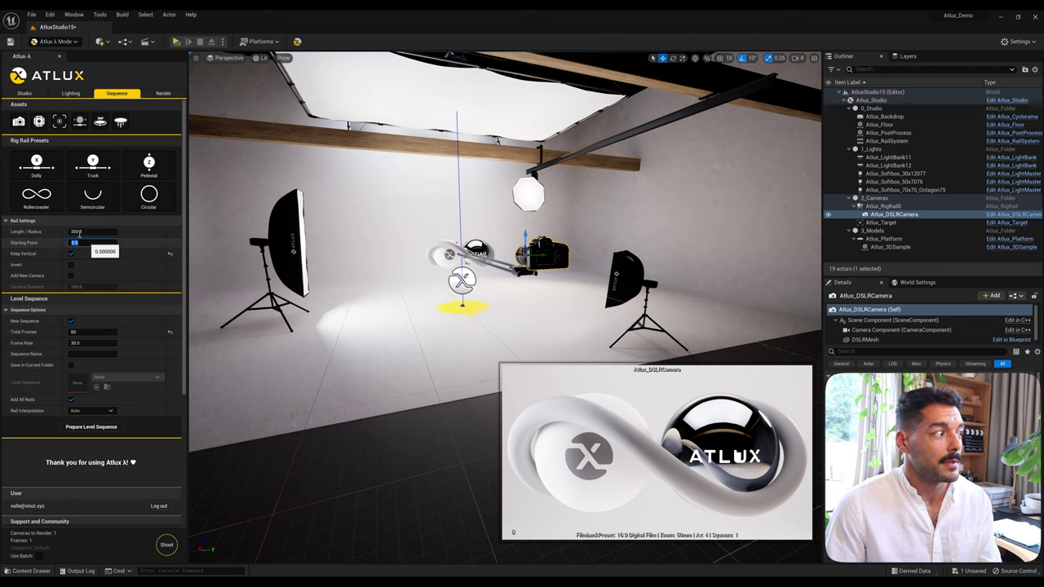
click(35, 163)
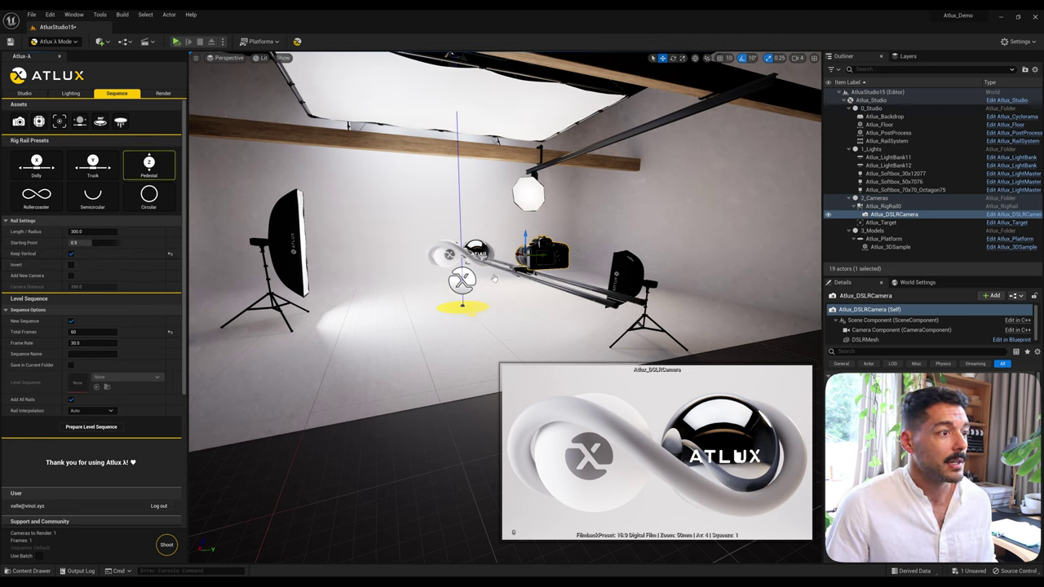
Raise the camera and rebuild a Circular rail with Keep Vertical turned off.
drag(541, 245, 541, 220)
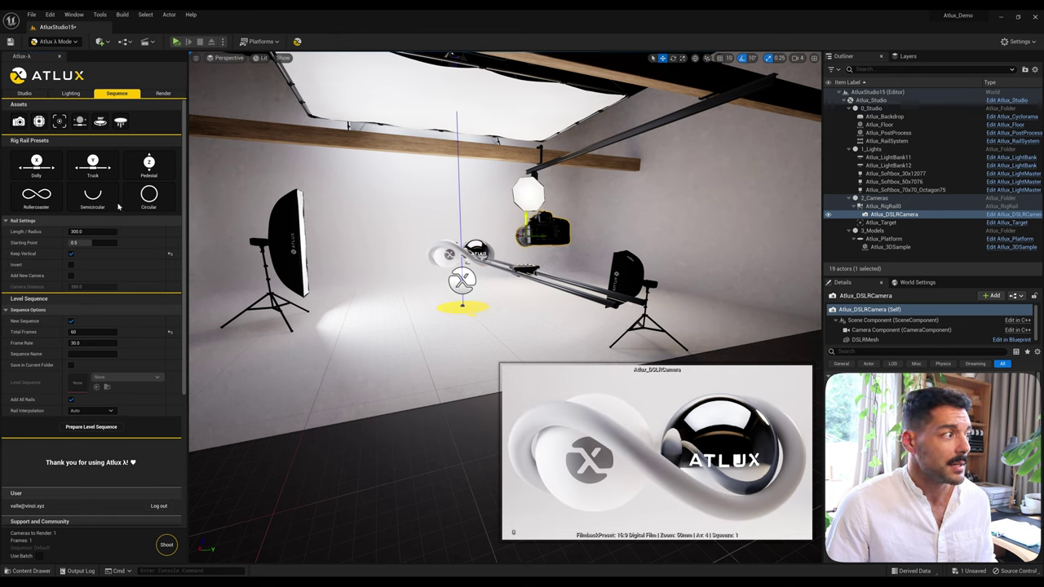
click(147, 199)
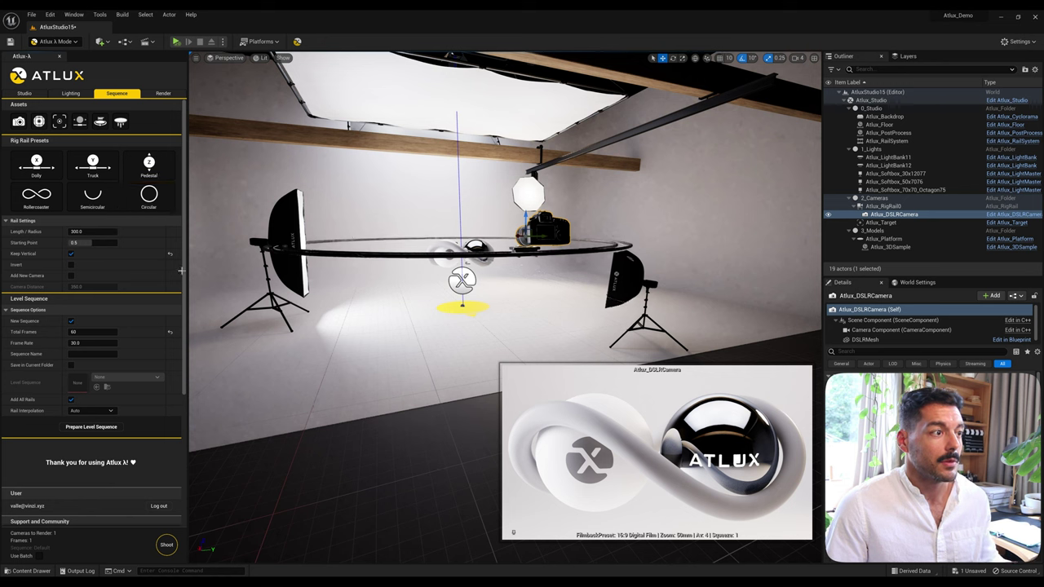
click(72, 254)
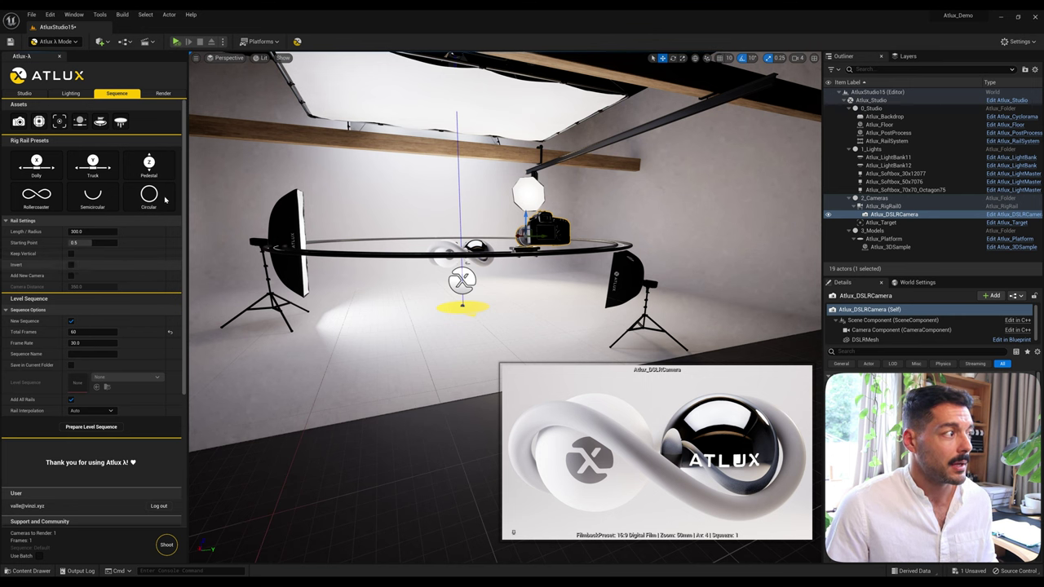
click(157, 200)
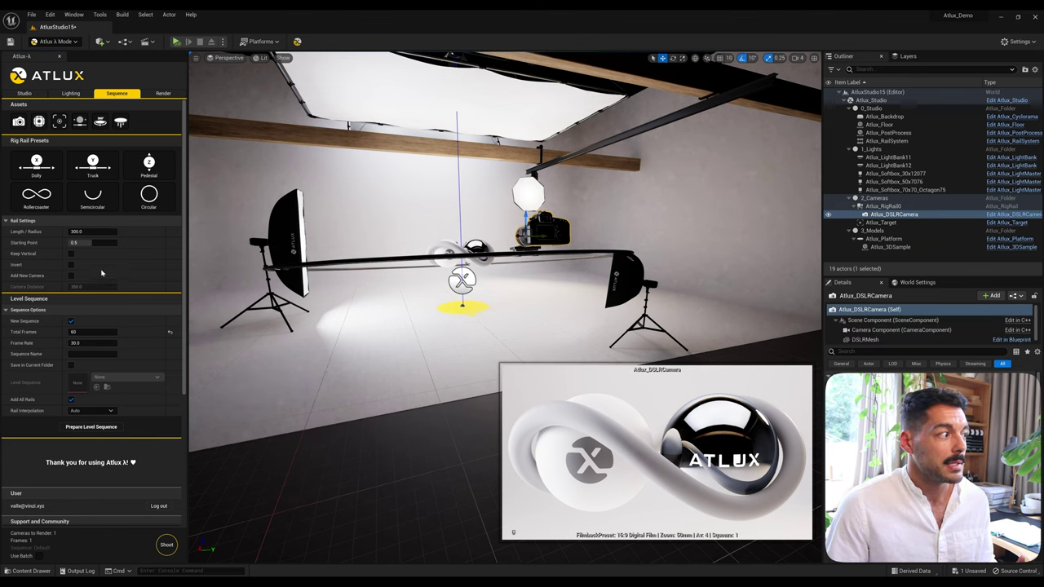
Re-enable Keep Vertical, reapply Circular, and add a second camera, Atlux_DSLRCamera4.
click(71, 254)
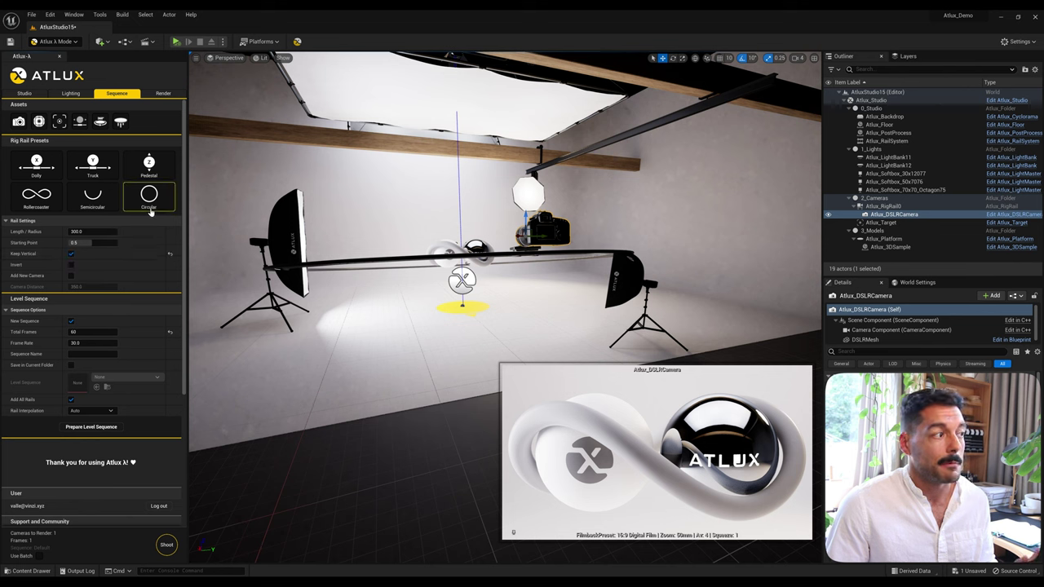
click(150, 209)
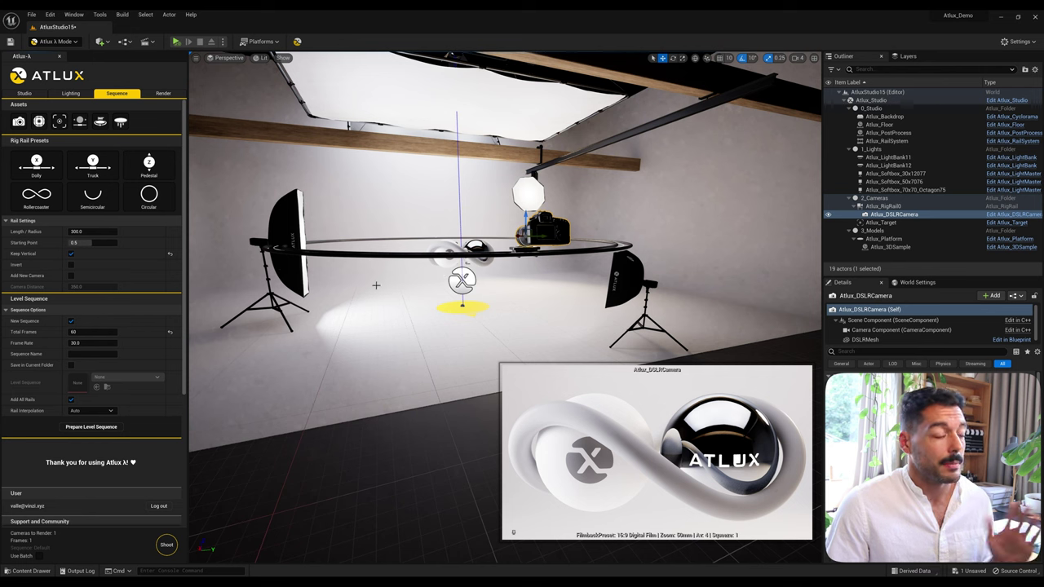
click(74, 276)
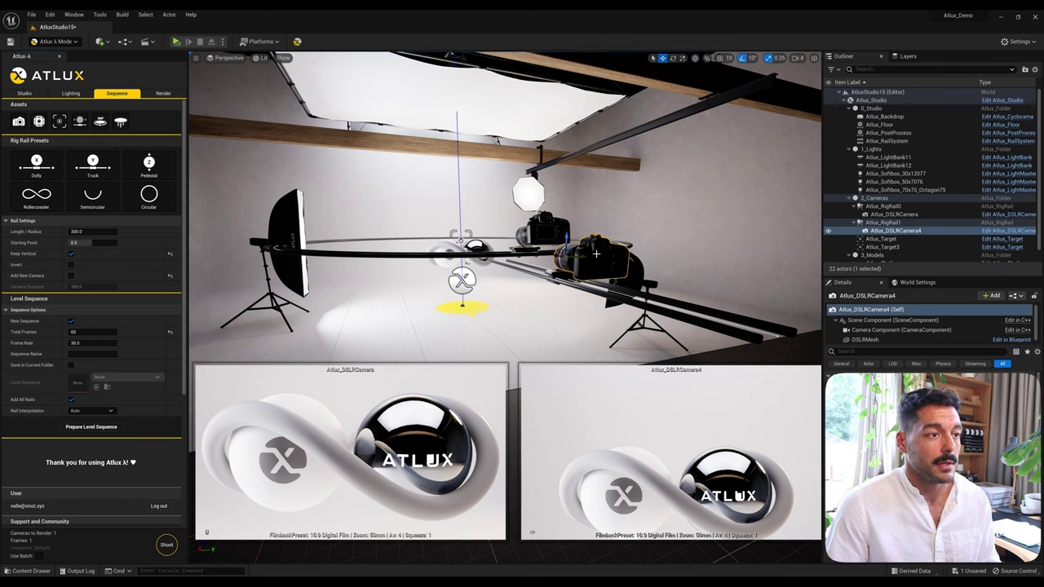
Delete Atlux_DSLRCamera4, slide the original camera front-right, and rebuild a larger Circular rail.
key(Delete)
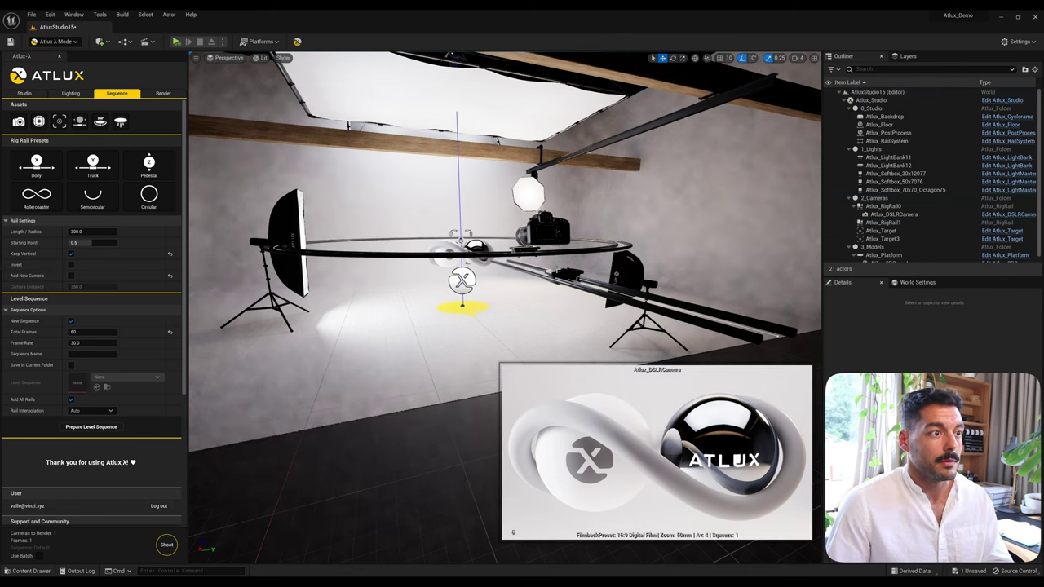
click(504, 254)
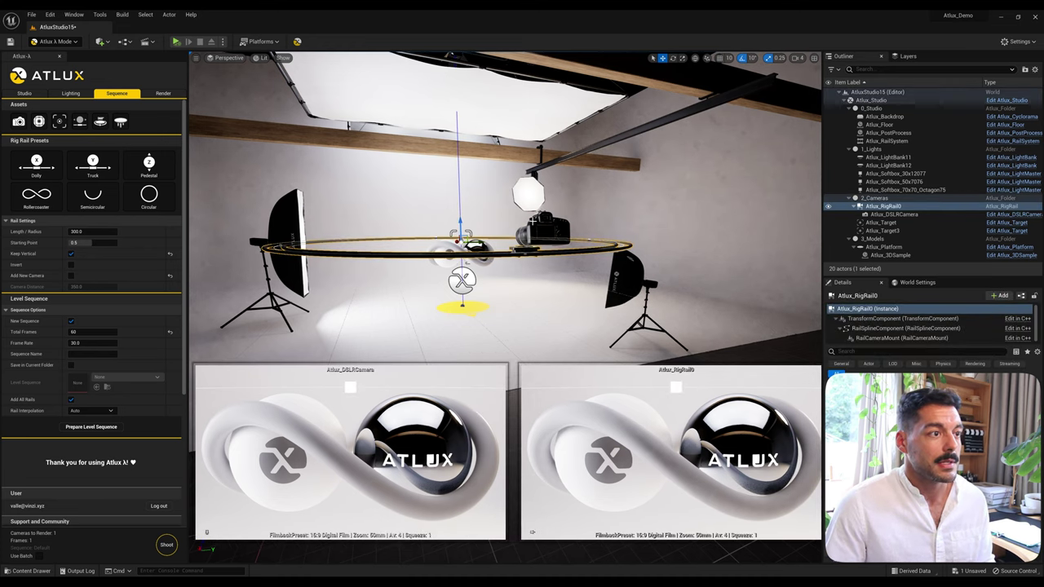
click(532, 220)
drag(515, 222, 588, 303)
click(152, 206)
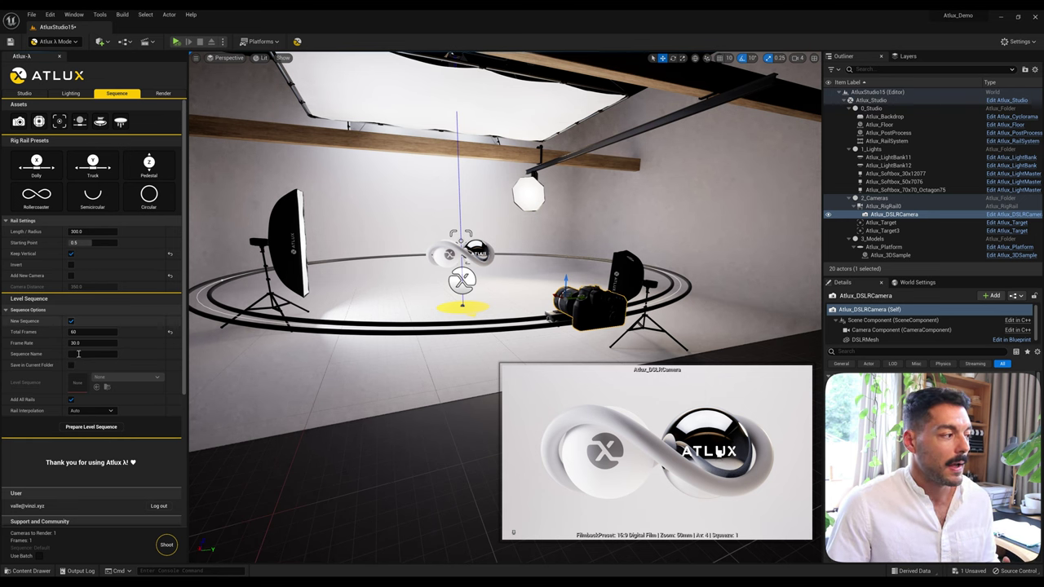
Set the level sequence to 150 total frames and name it TestDemo.
click(96, 332)
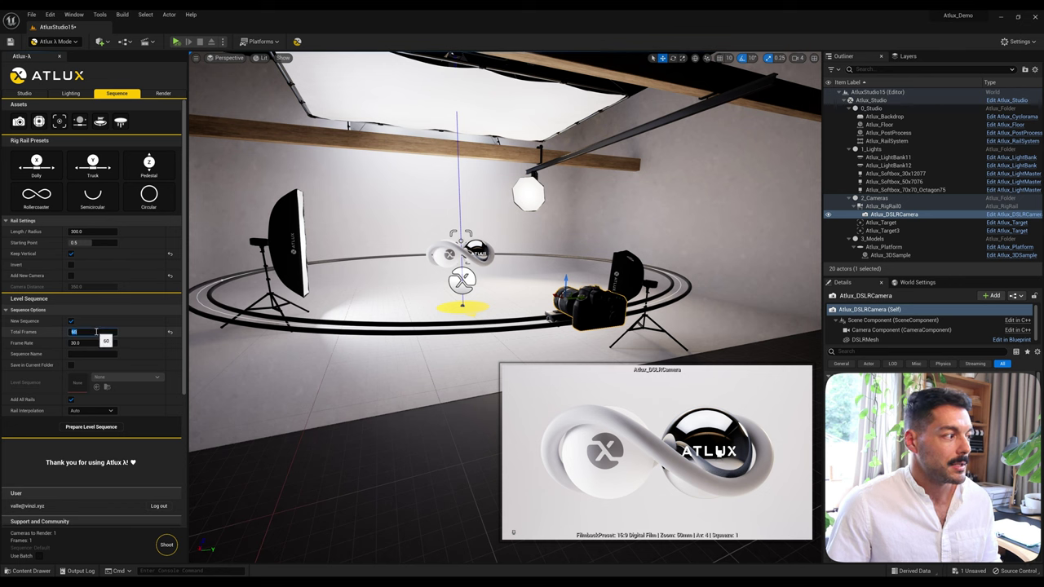
text(15)
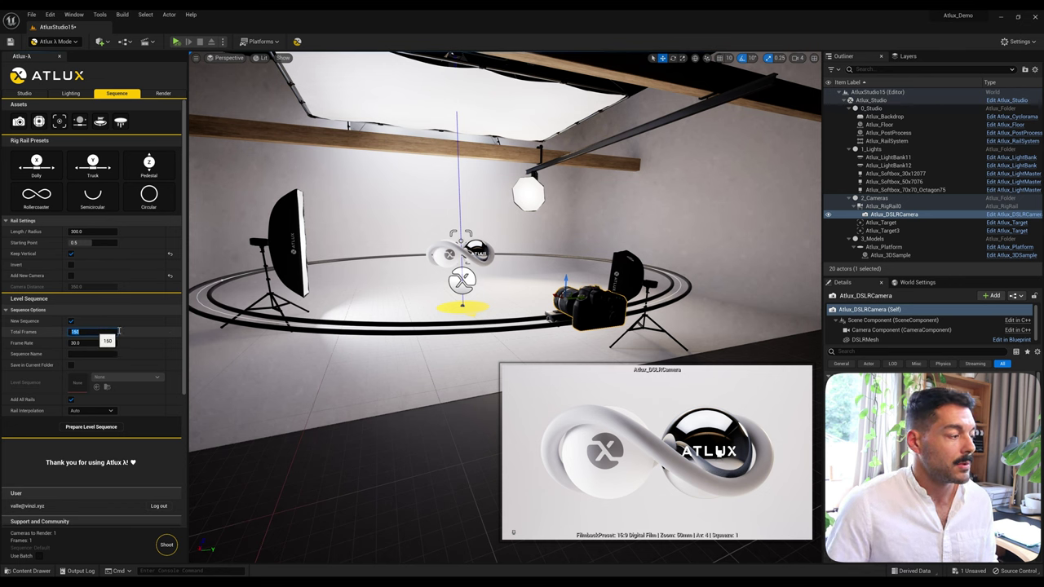
key(Return)
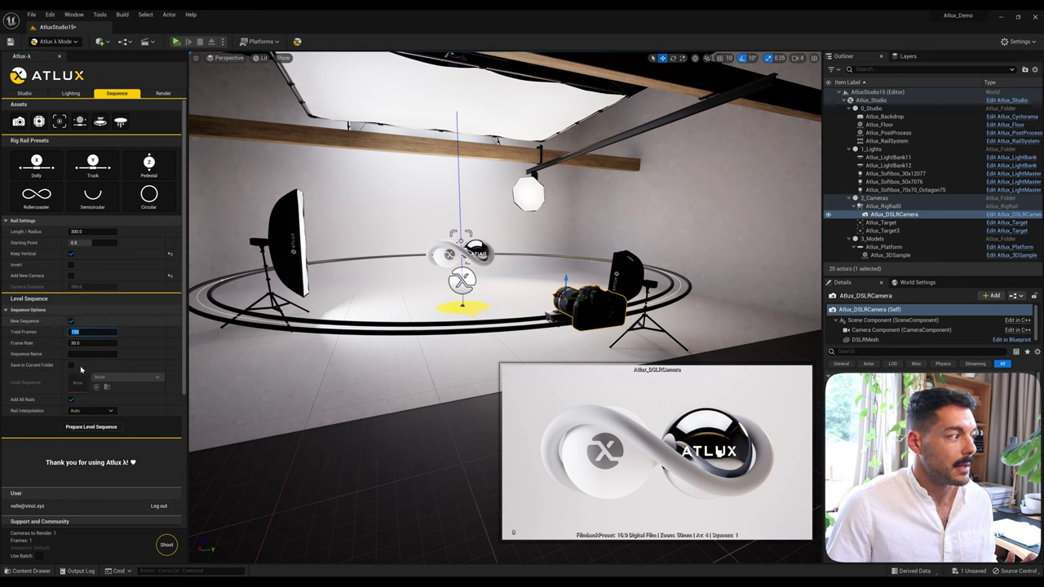
click(91, 354)
text(TestDemo)
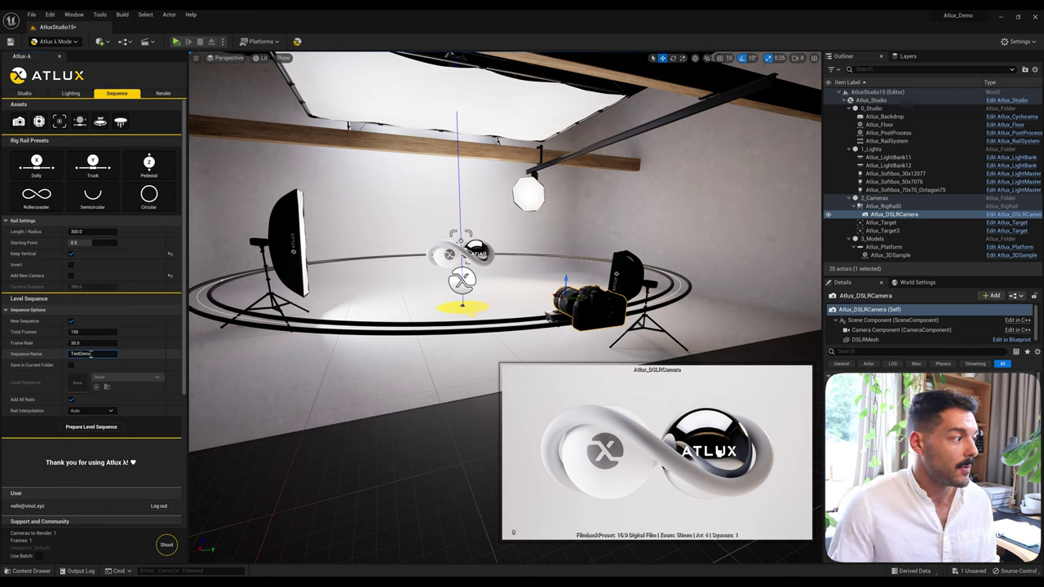
Open the Content Drawer, scroll through it, and close it again.
click(31, 571)
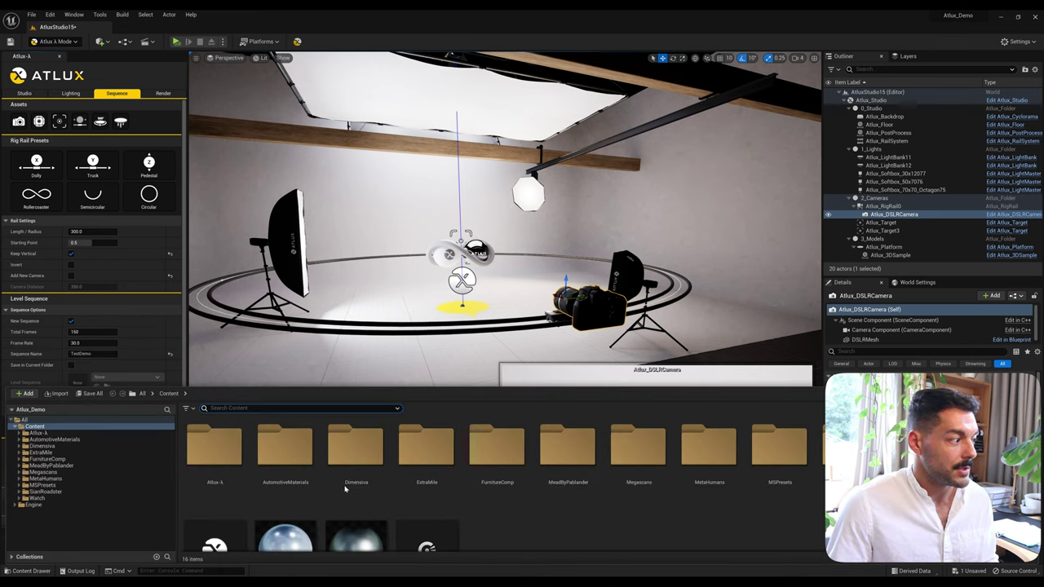
scroll(426, 457, down, 2)
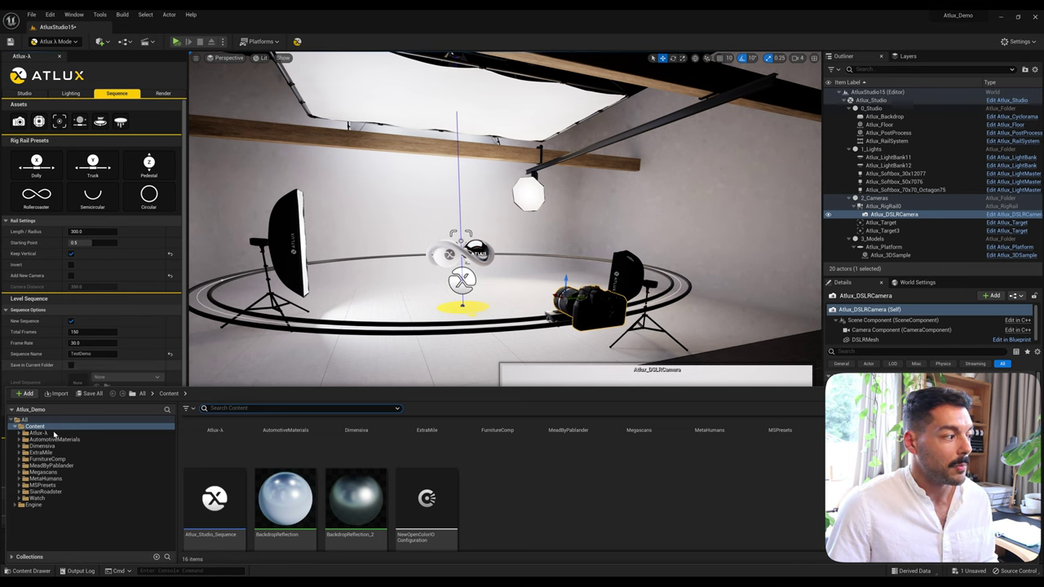
click(85, 336)
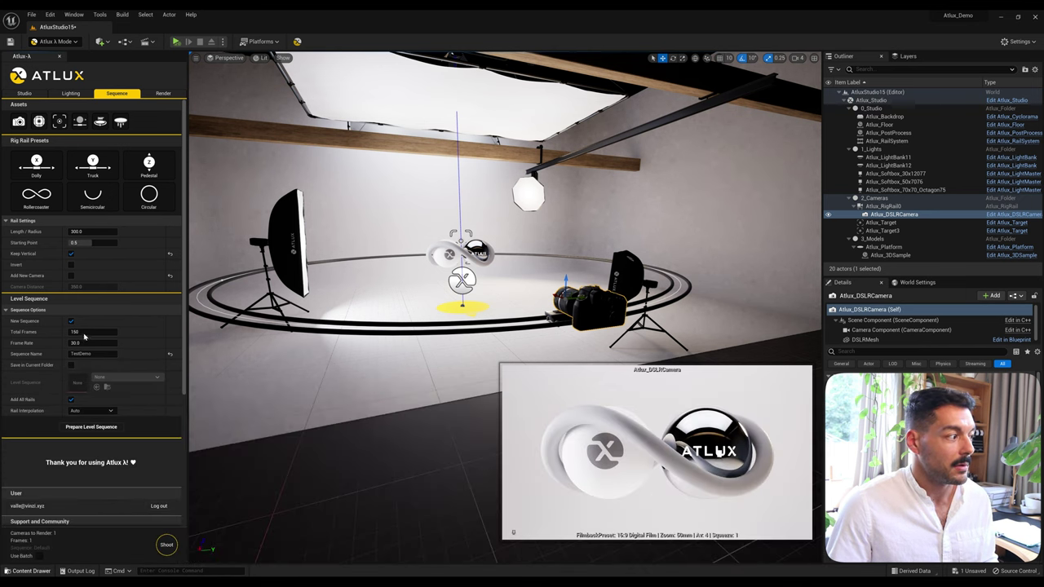
Generate the level sequence and scrub the camera move from frame 28 to 94.
click(84, 427)
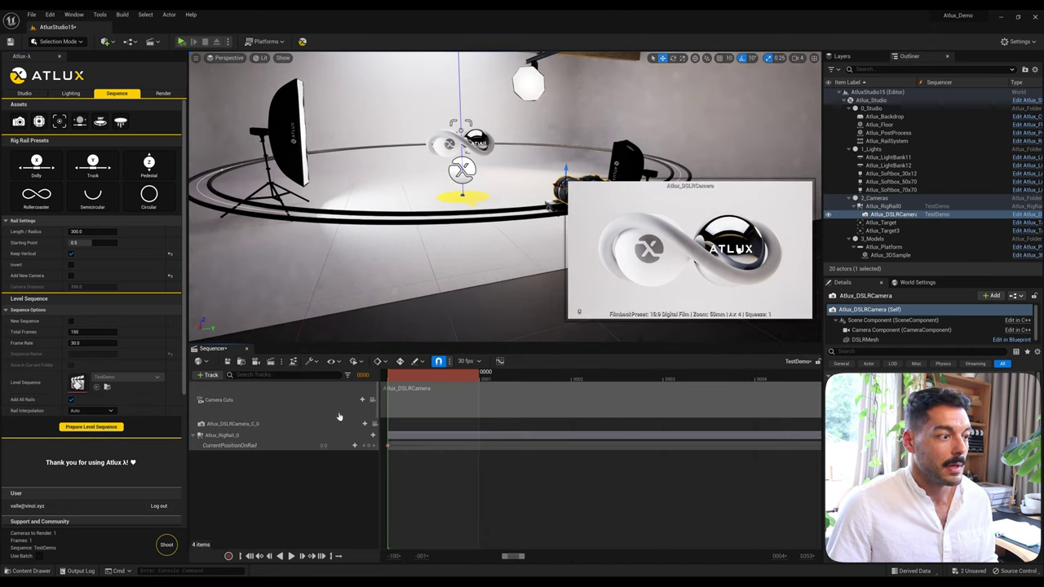
drag(579, 342, 574, 386)
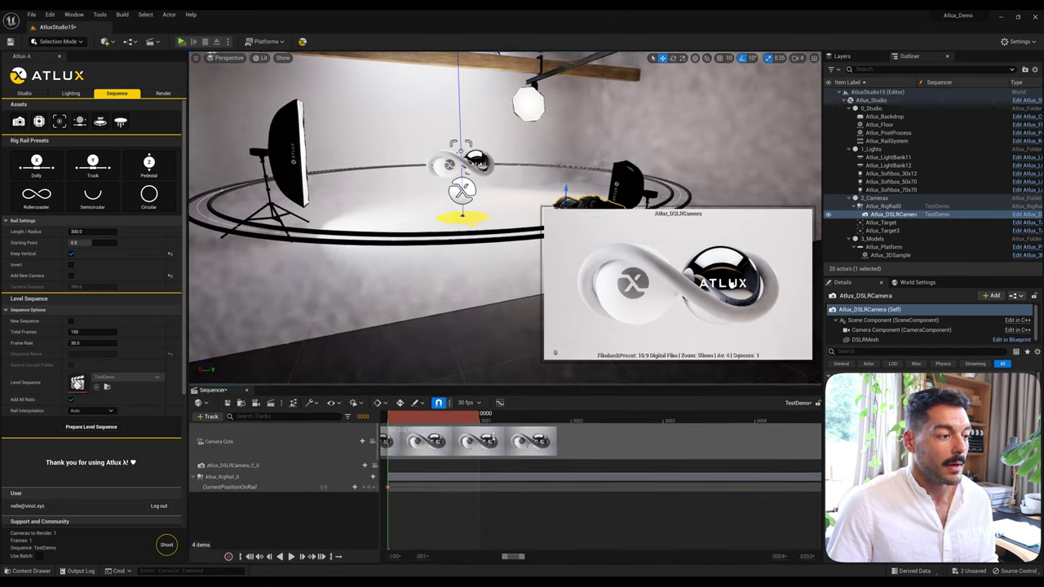
scroll(481, 483, down, 8)
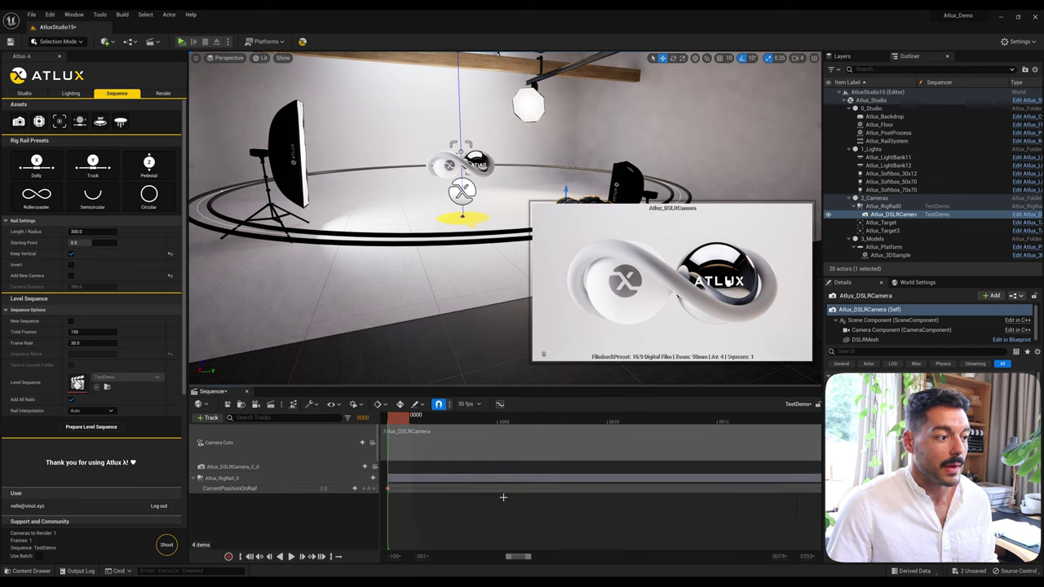
scroll(504, 497, down, 6)
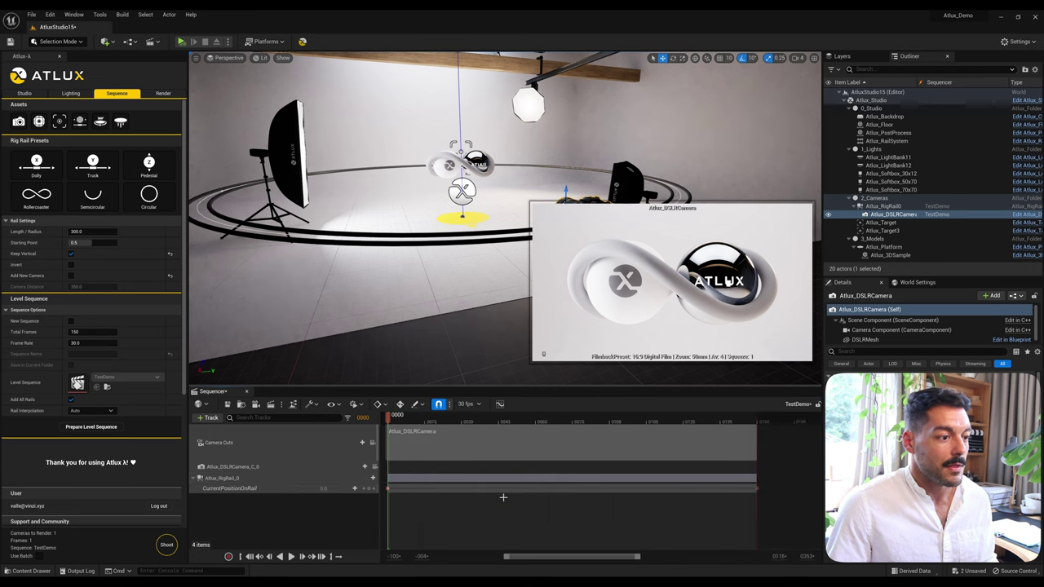
scroll(503, 496, up, 2)
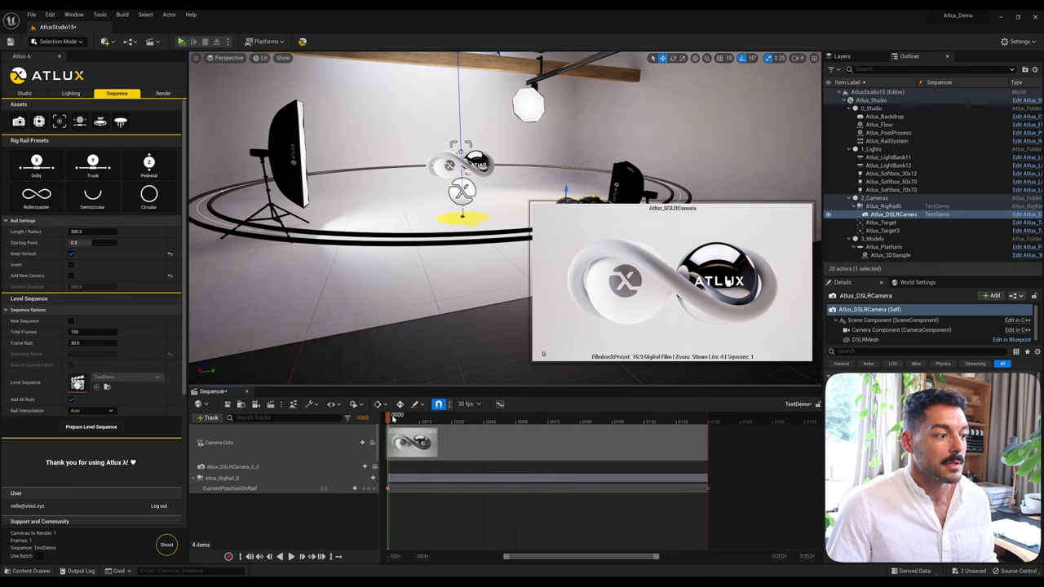
click(447, 419)
drag(492, 425, 392, 441)
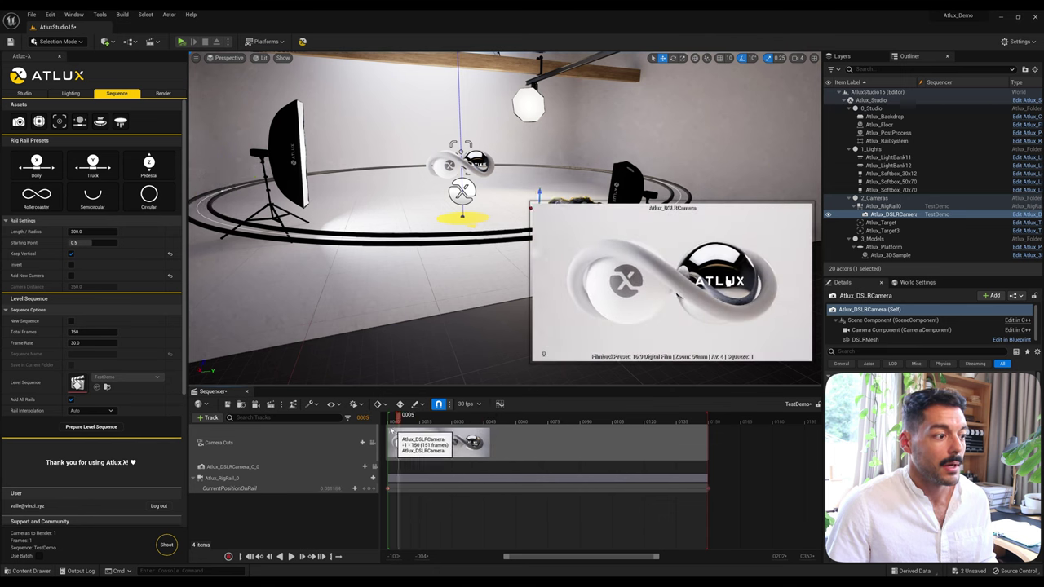
Set Rail Interpolation to Linear and prepare the TestDemo level sequence again.
click(93, 410)
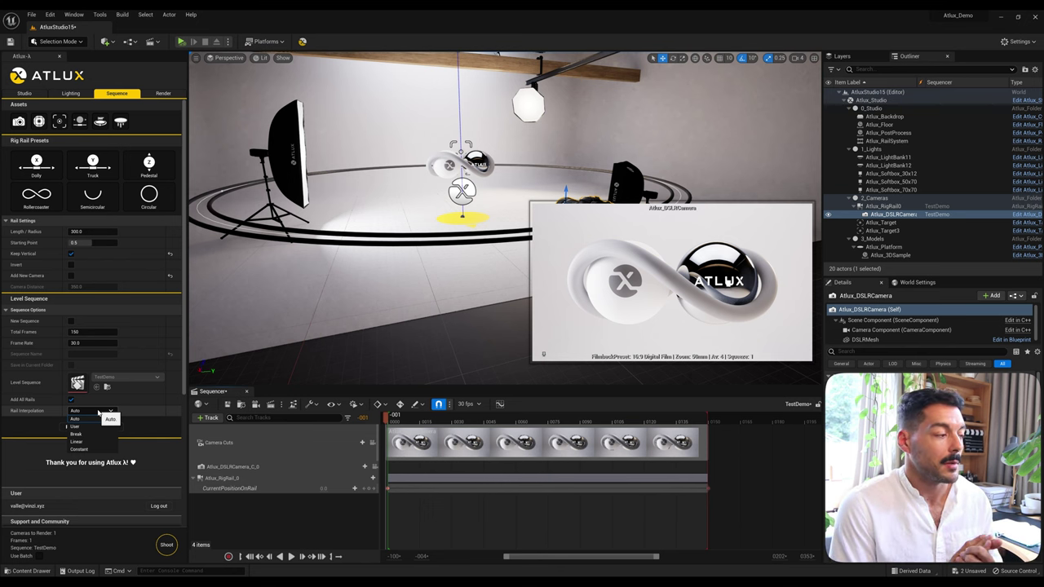
click(82, 444)
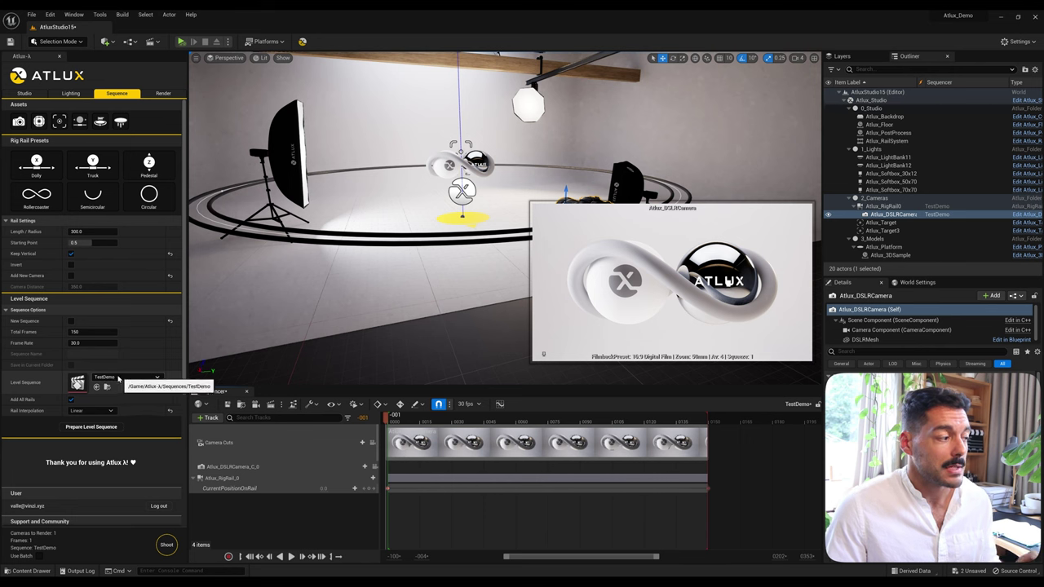
click(91, 426)
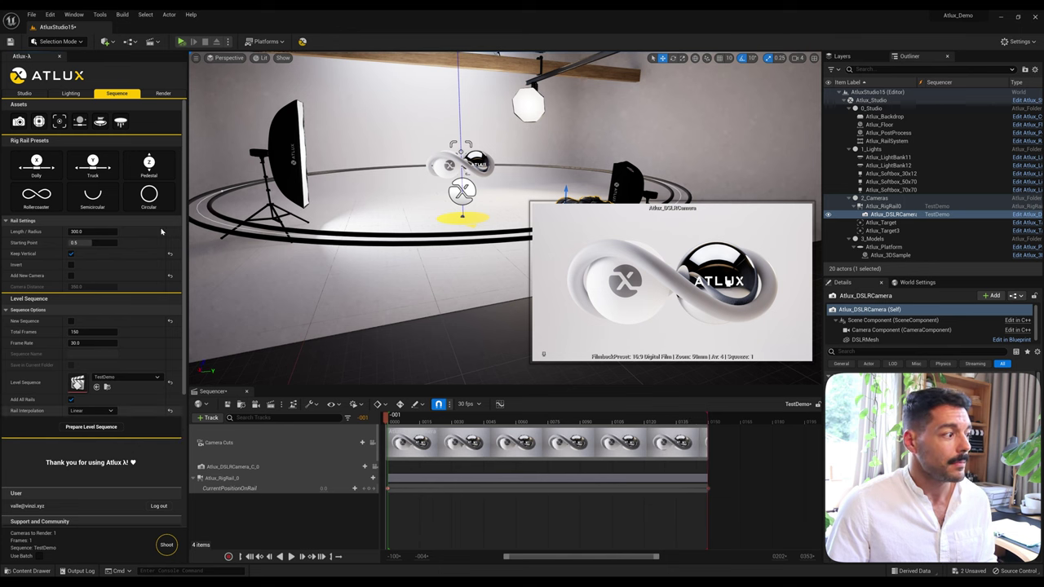
click(480, 321)
Close the Sequencer and move the viewport forward into the studio.
key(Escape)
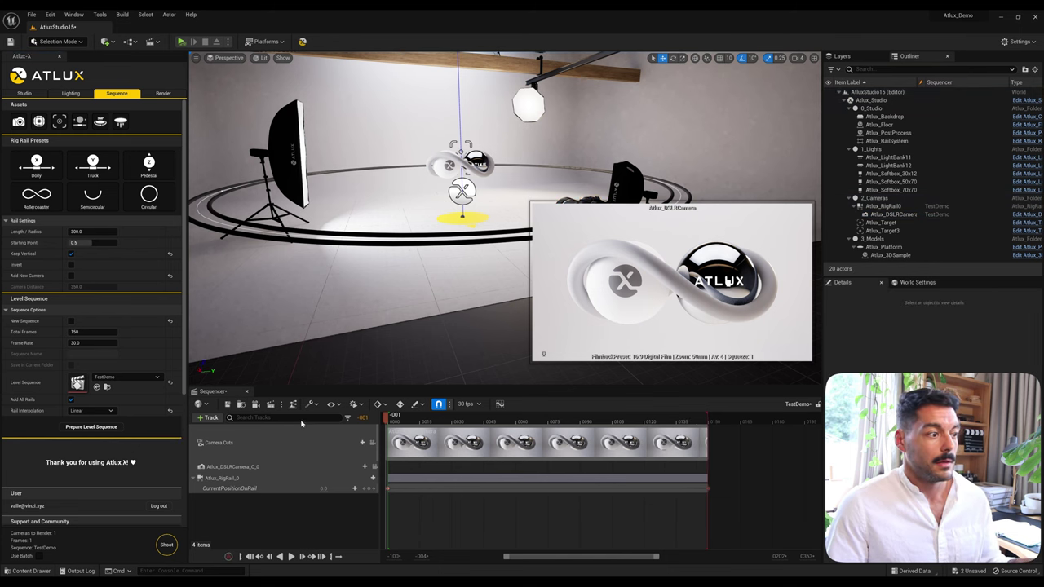
click(248, 392)
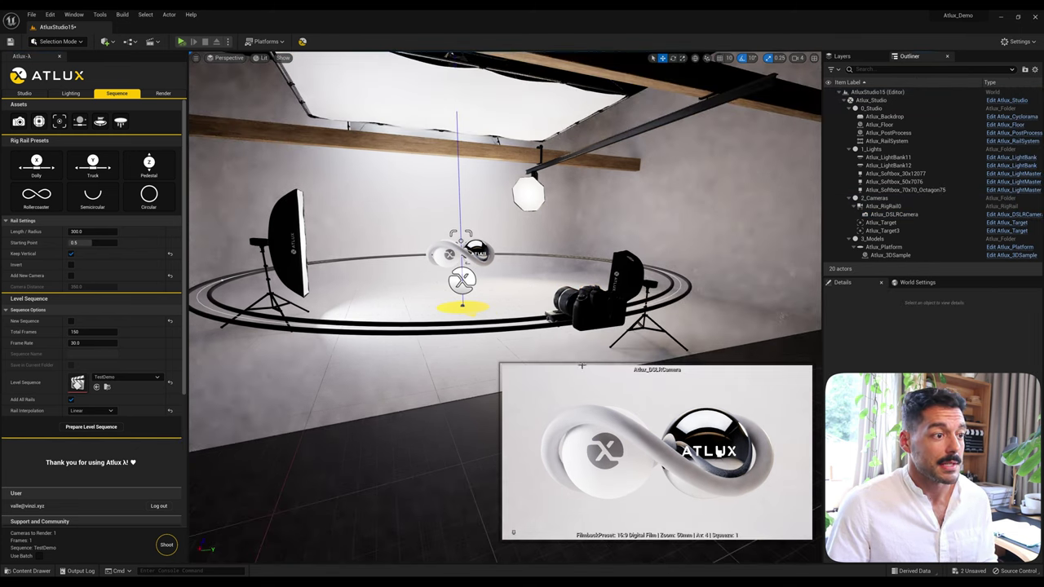
click(525, 314)
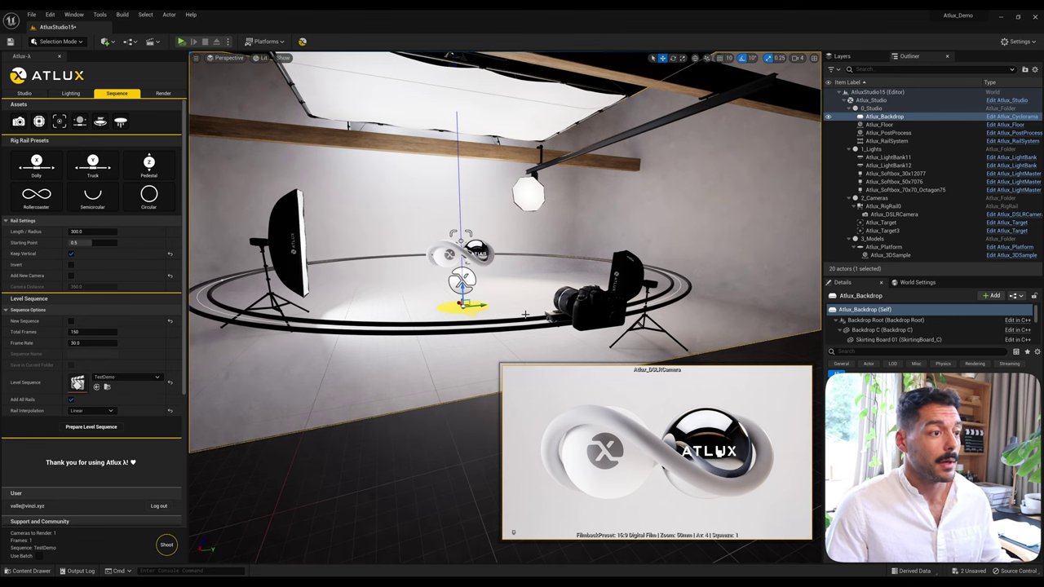
key(Escape)
drag(525, 314, 502, 279)
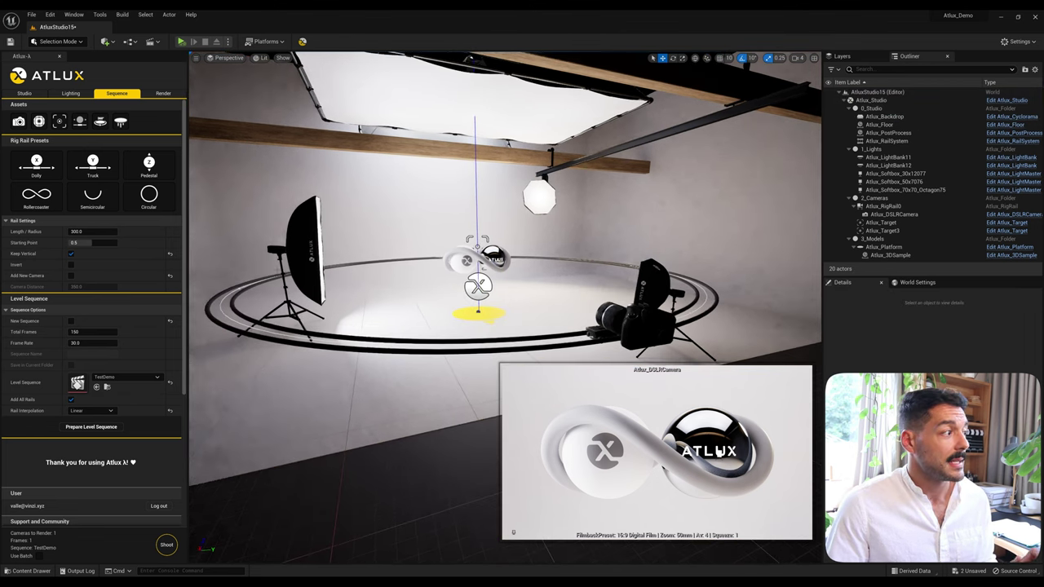
Apply the Photo Studio preset in place of the rail rig and show the render settings.
click(33, 93)
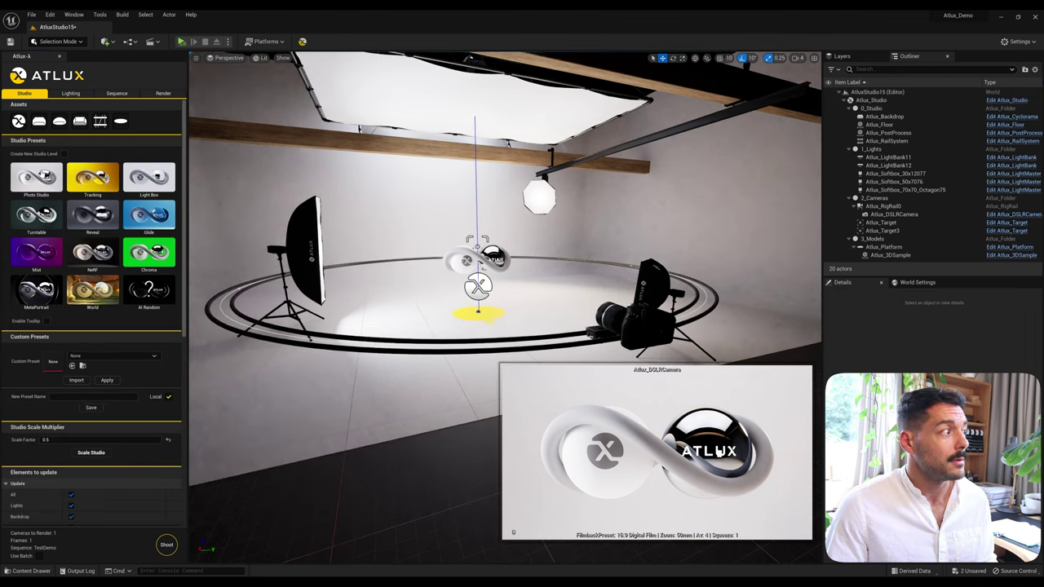
click(45, 177)
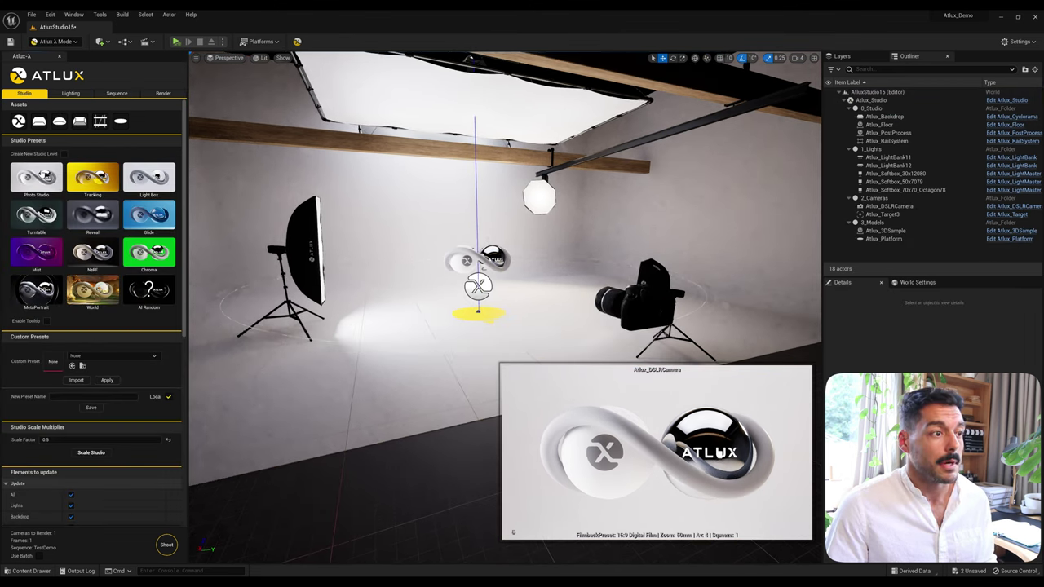
click(159, 94)
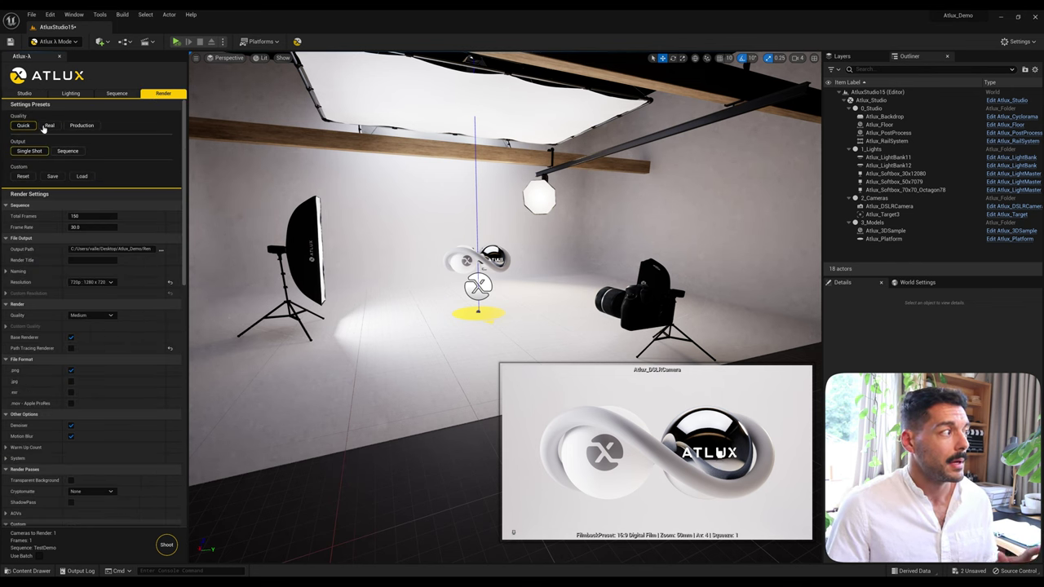
Switch to a Single Shot of 1 frame and clear the Level Sequence to None.
click(28, 150)
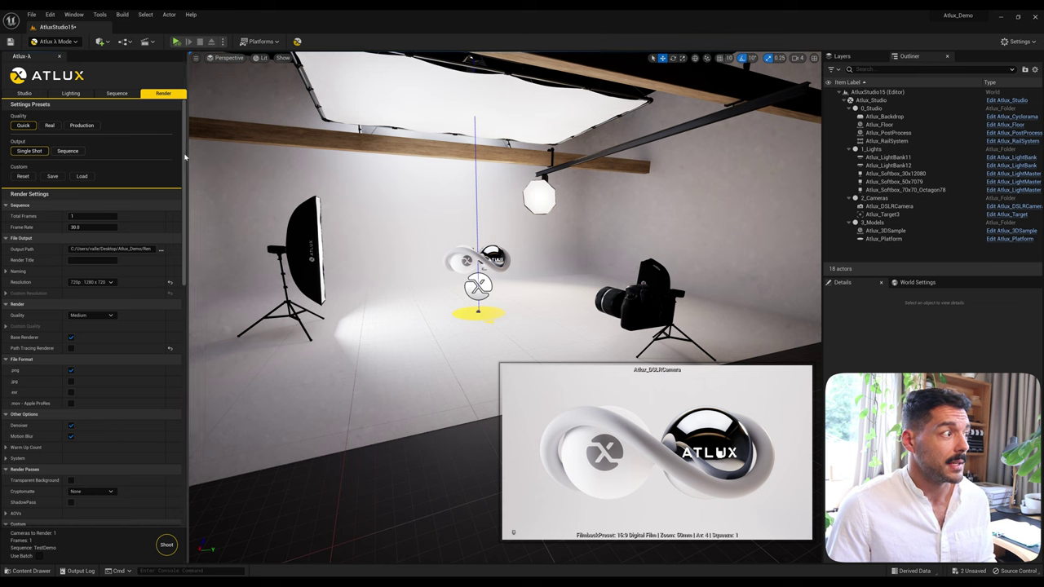
scroll(20, 291, down, 10)
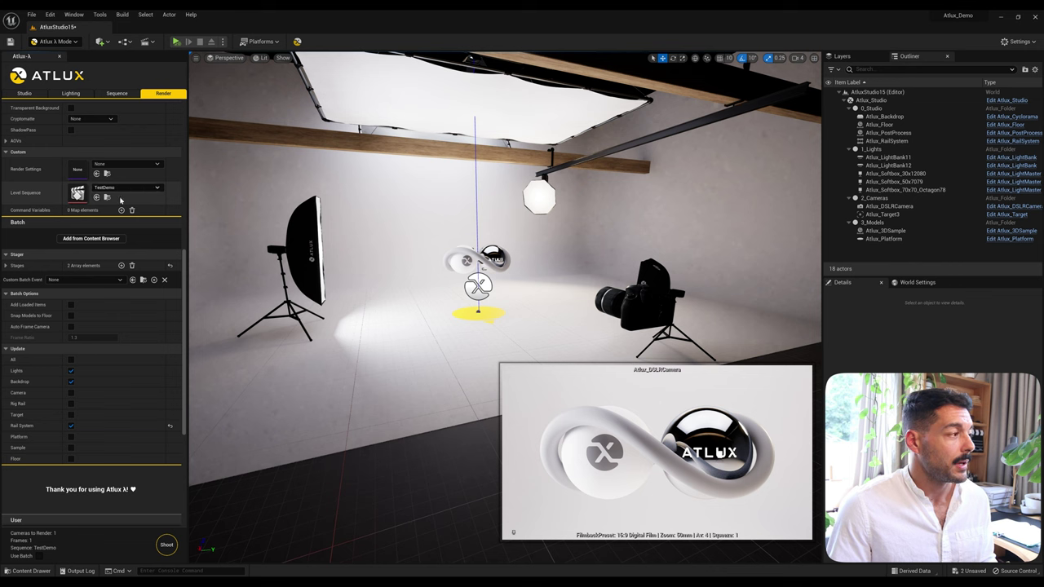
click(131, 189)
click(114, 253)
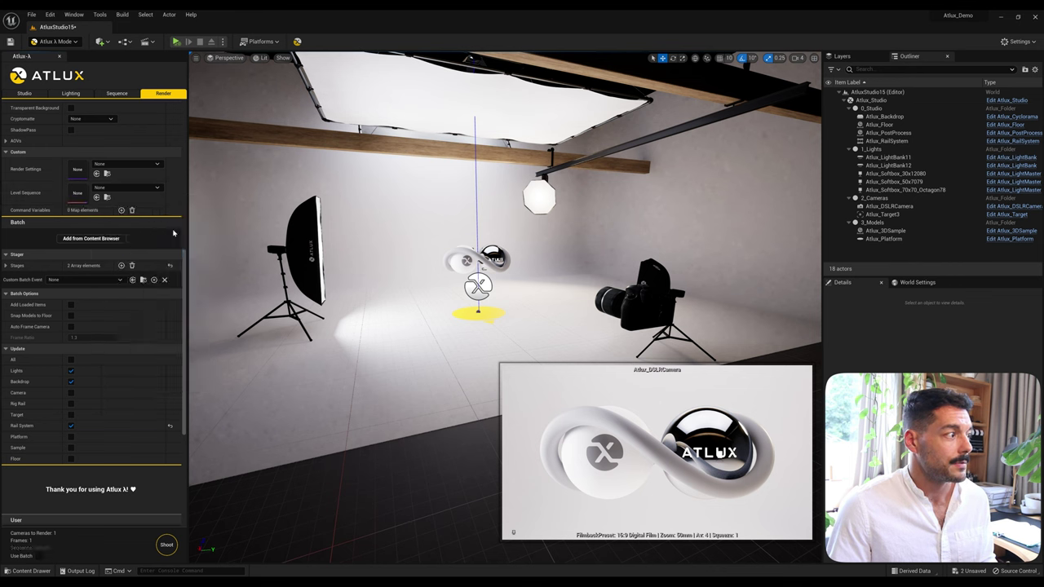
drag(184, 277, 184, 126)
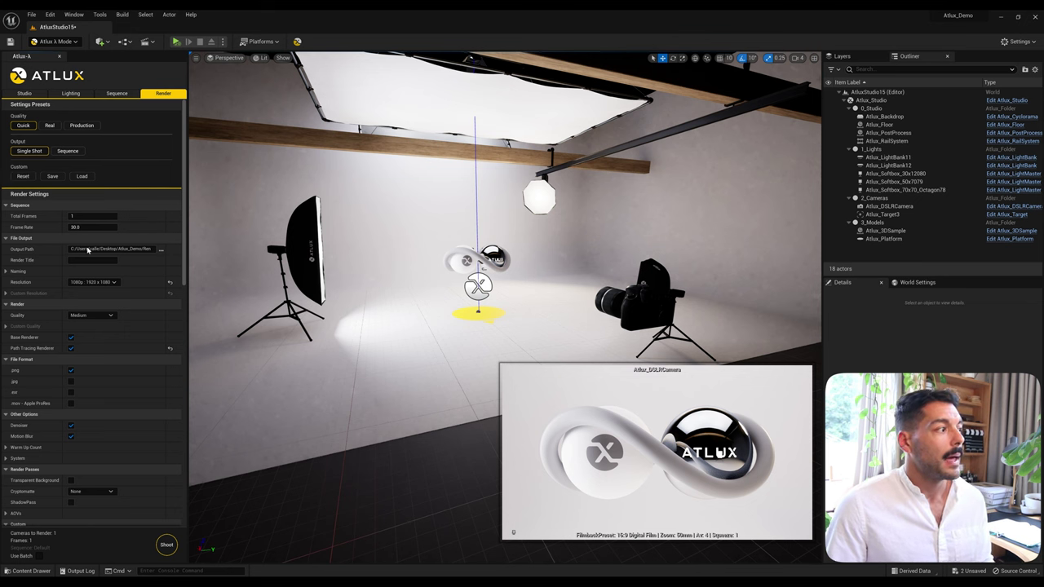
Use the Quick preset (1 frame, 30 fps, Medium, 1080p) after checking the Production preset.
click(25, 125)
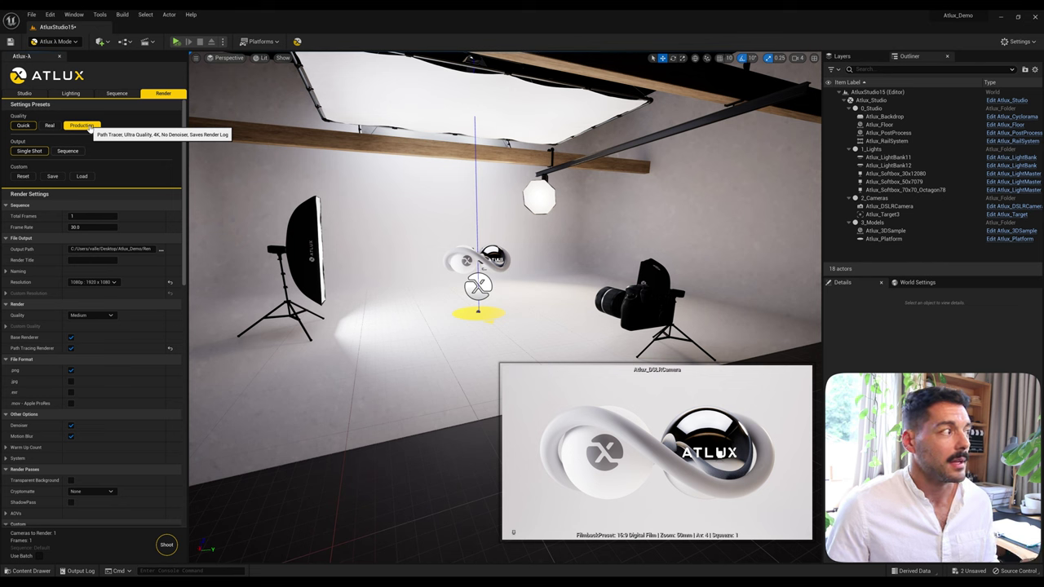
click(89, 128)
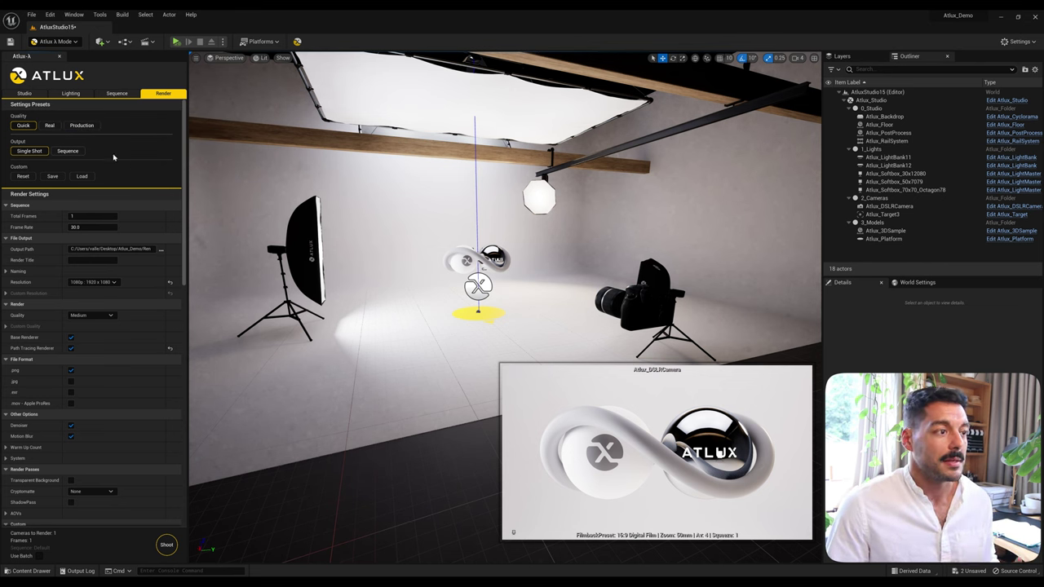
click(84, 128)
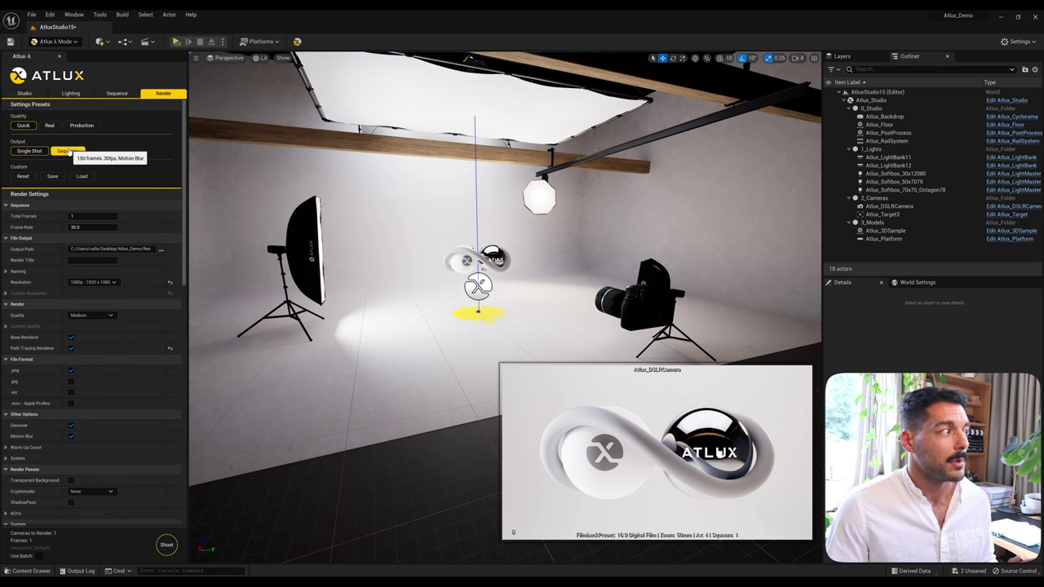
click(492, 311)
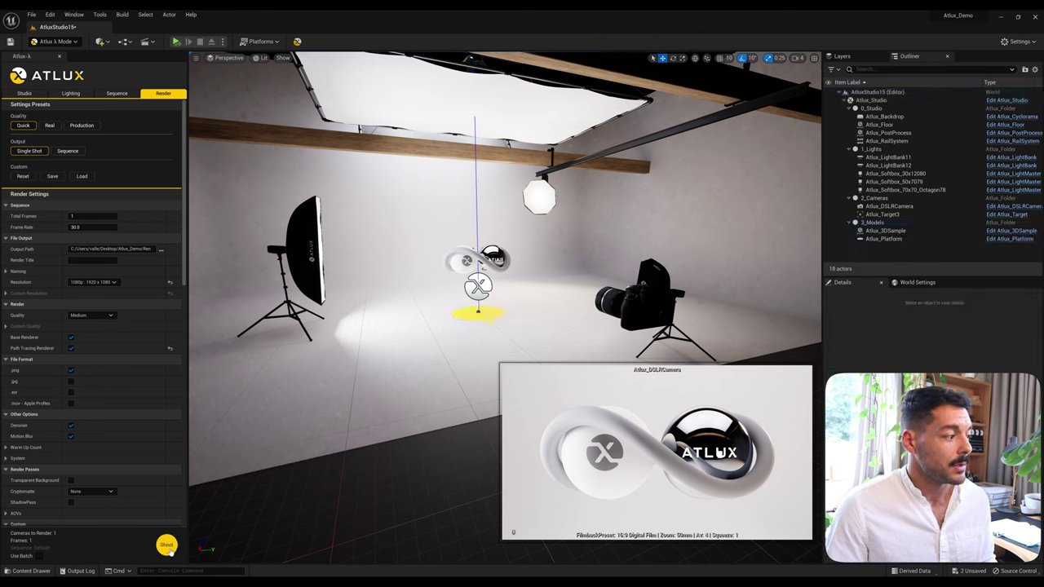
Shoot the path-traced still and view 2024.02.27_14.32.02_PathTracer_0000.png in Photos, then close it.
click(166, 545)
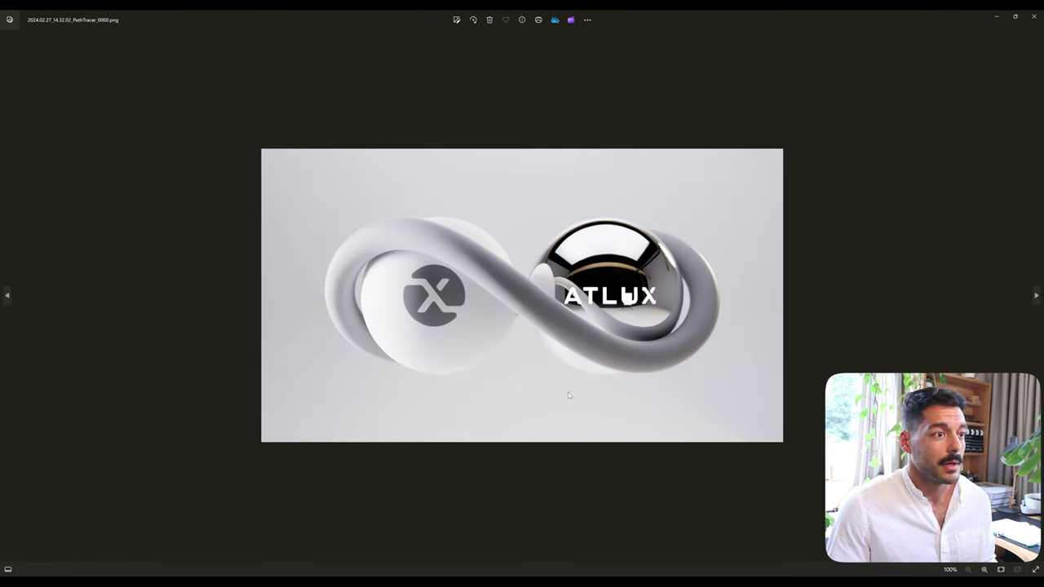
mouse_move(1016, 17)
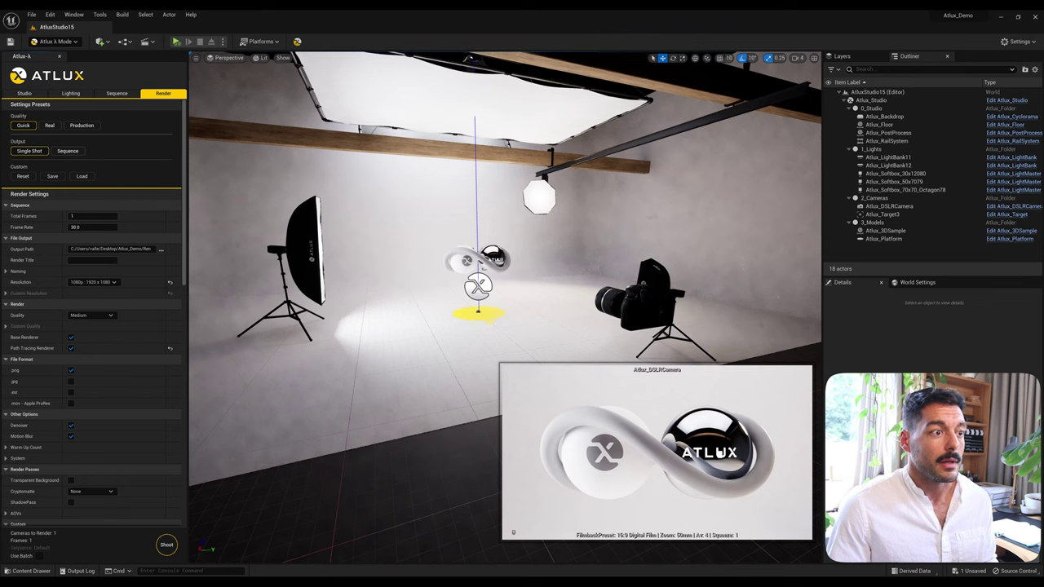
Check the render settings' Total Frames at 1 and Frame Rate at 30 fps.
click(871, 99)
key(Escape)
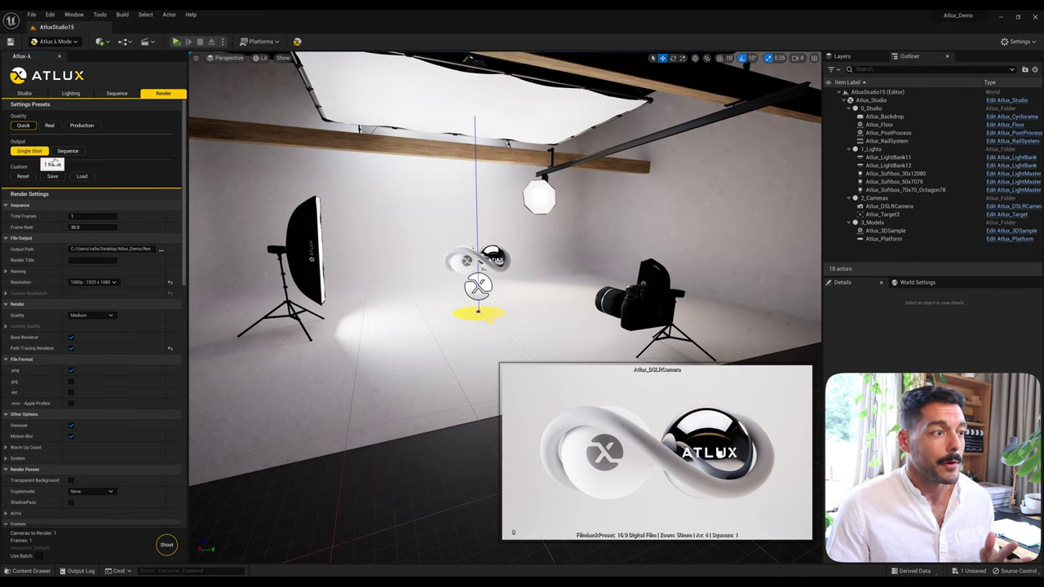
scroll(184, 251, down, 1)
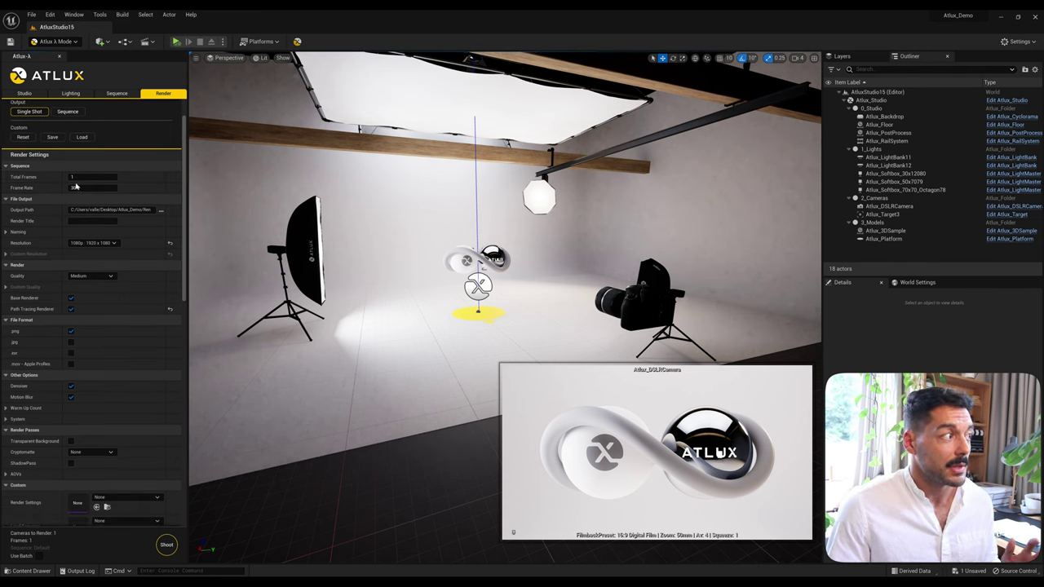
scroll(53, 224, down, 1)
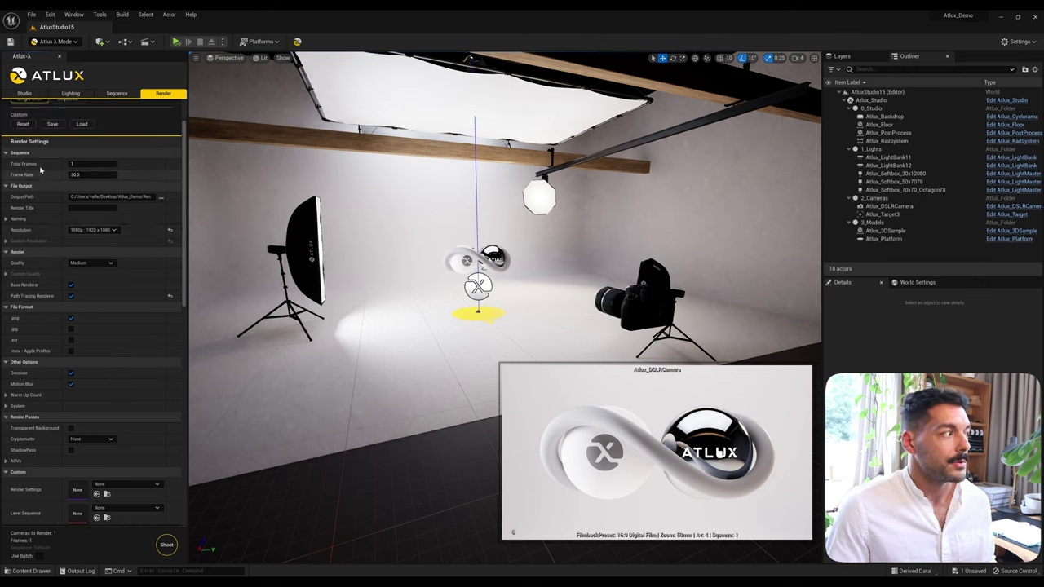
click(86, 166)
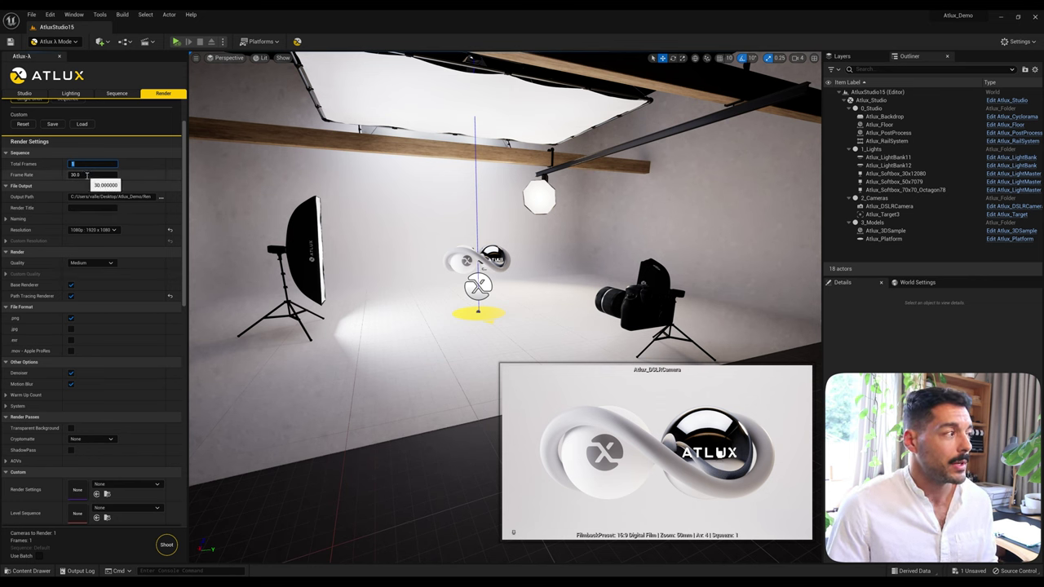
click(86, 175)
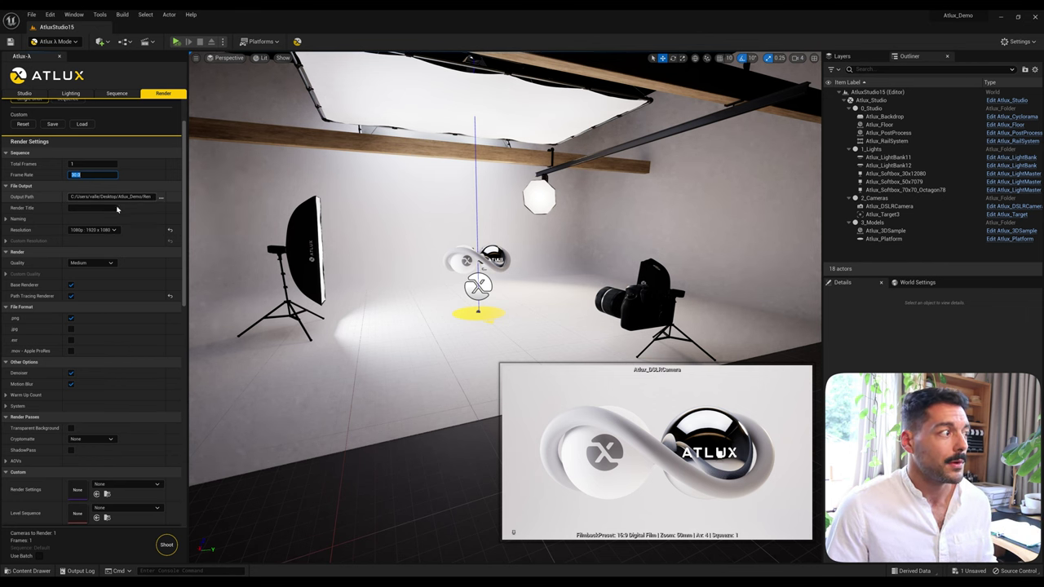
Expand Naming to show Render Title, Date, Time, Render Pass, Frame Number and Batch Model enabled.
click(84, 208)
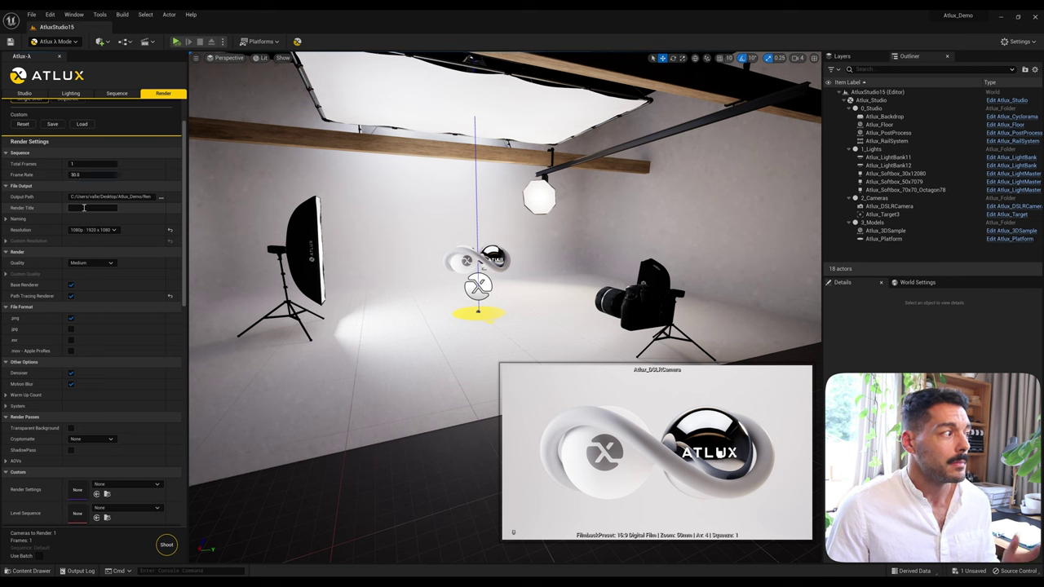
scroll(88, 208, down, 1)
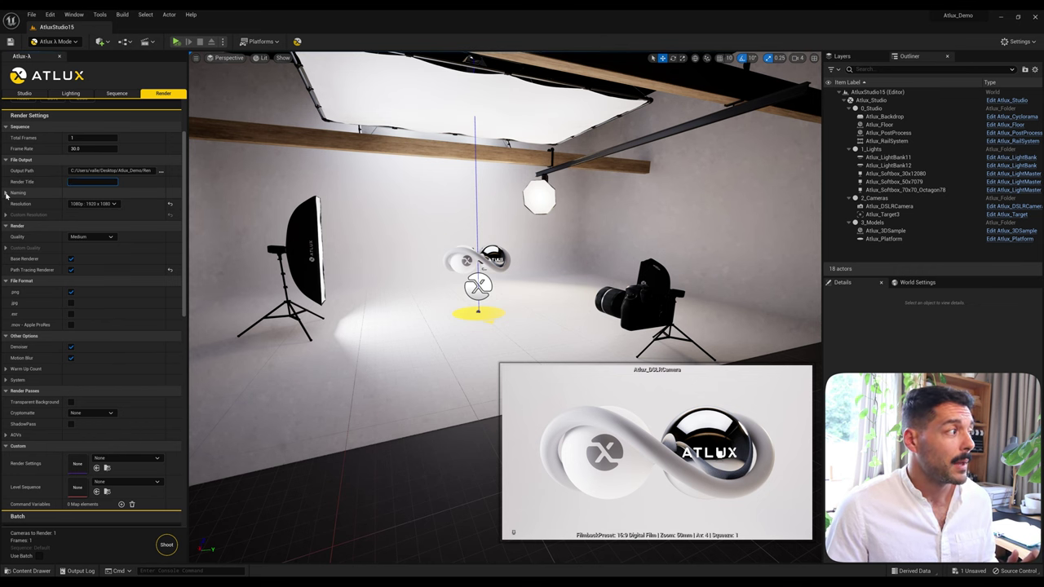
click(5, 193)
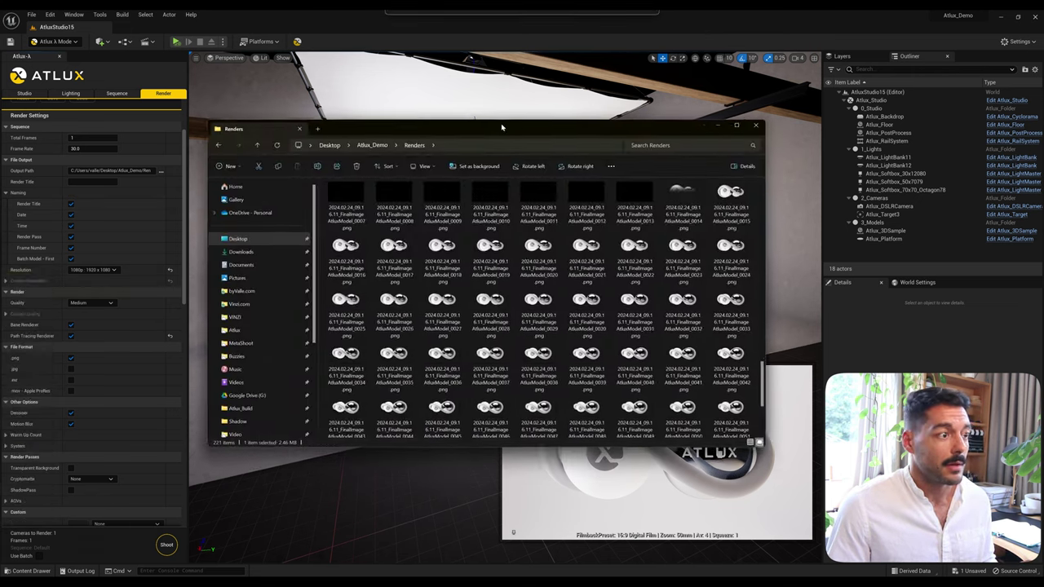
Browse the Renders folder of rendered PNGs, then minimize it to return to Unreal Engine.
click(636, 333)
scroll(652, 359, down, 3)
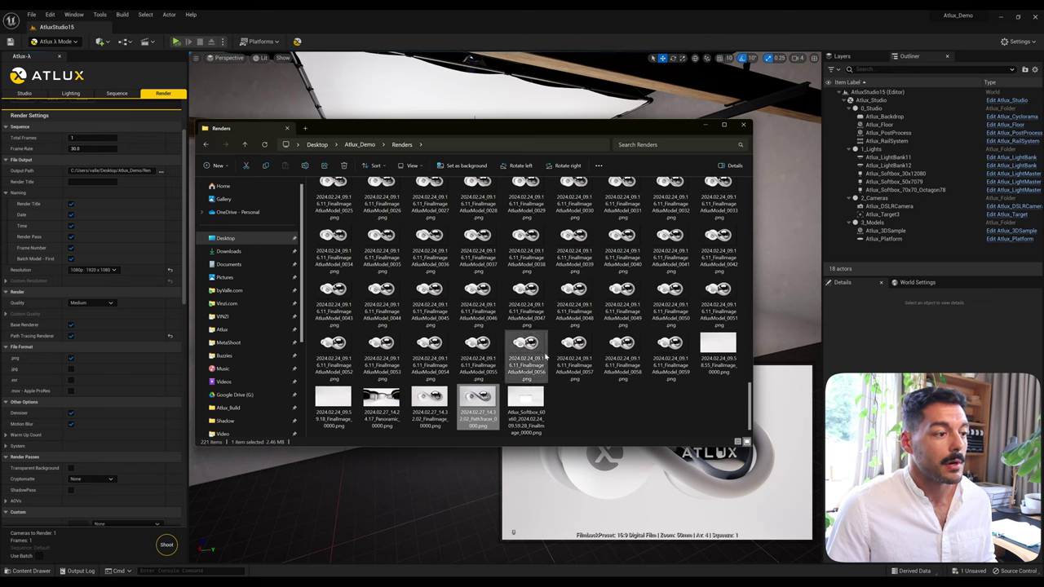
click(704, 124)
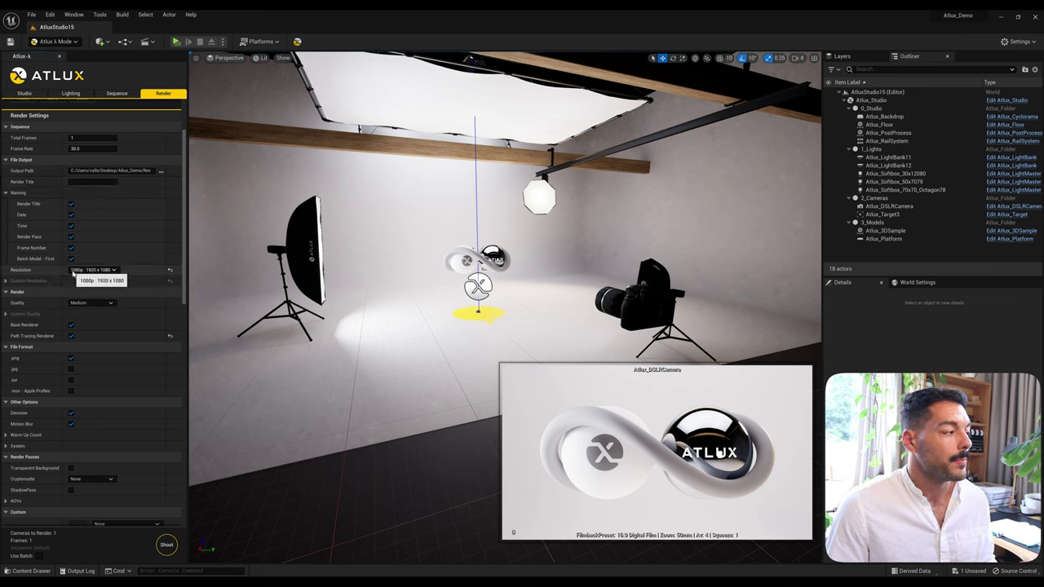
Collapse Naming and set resolution to Square 1920 x 1920, updating the camera ratio.
click(6, 192)
click(93, 204)
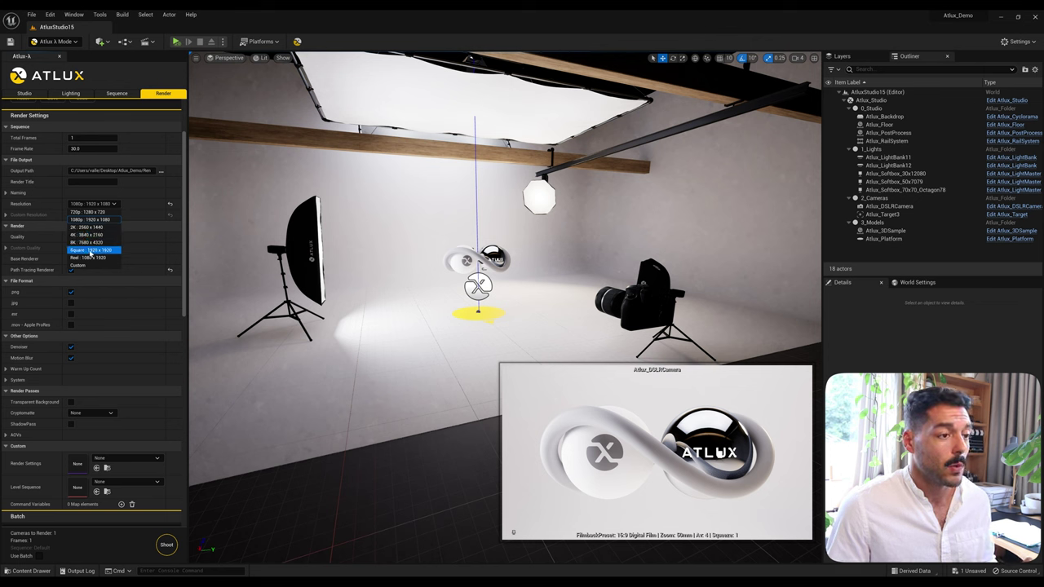
click(90, 253)
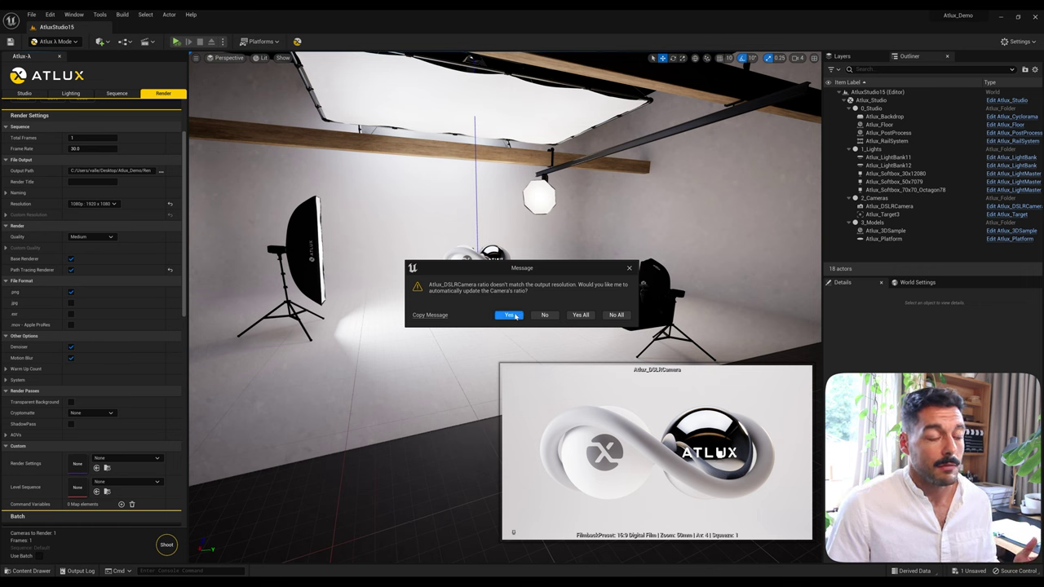
click(510, 315)
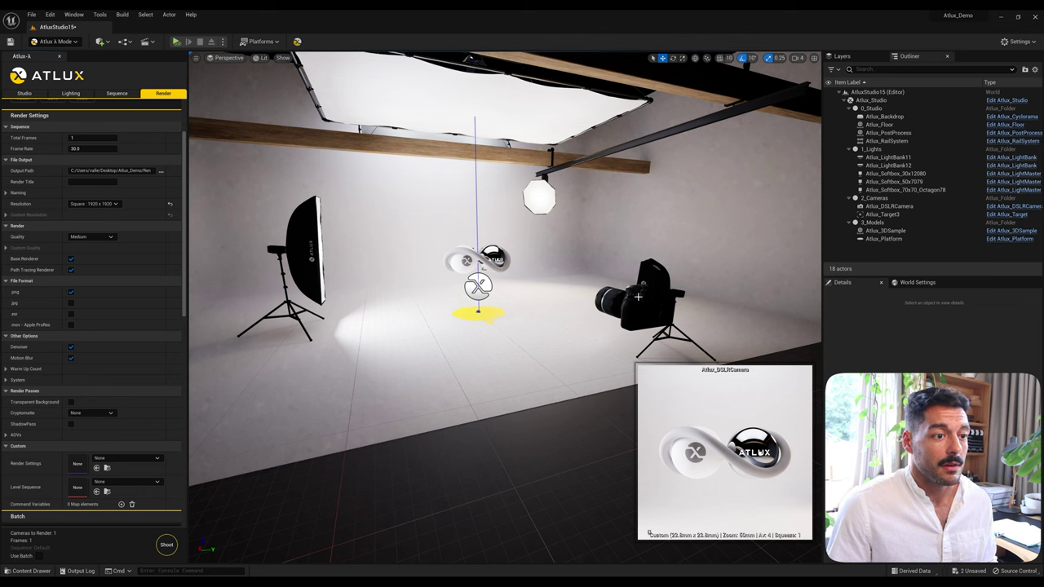
Switch resolution to Reel 1080 x 1920, accepting the portrait camera ratio.
click(641, 300)
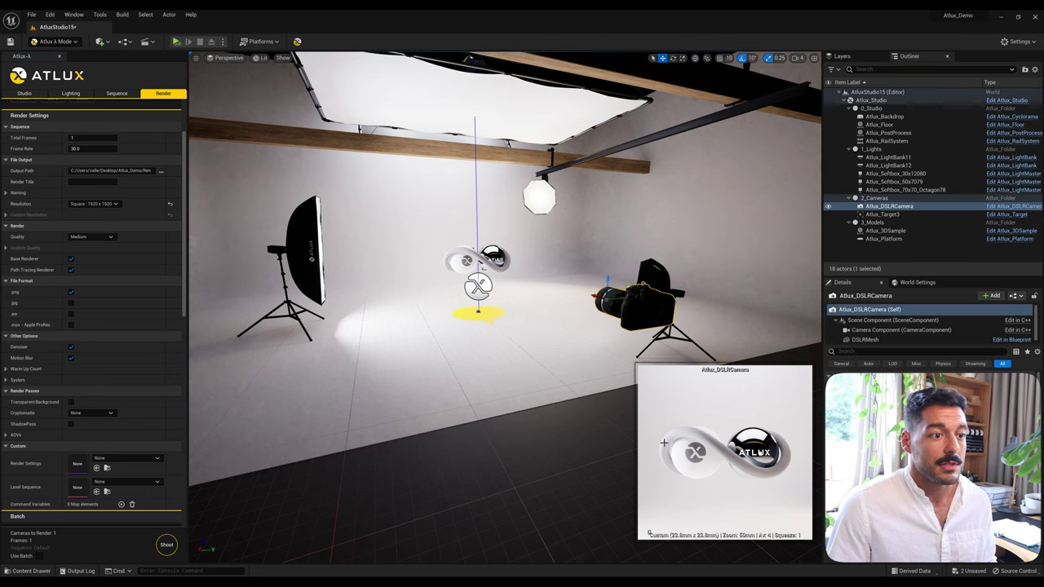
click(94, 203)
click(84, 258)
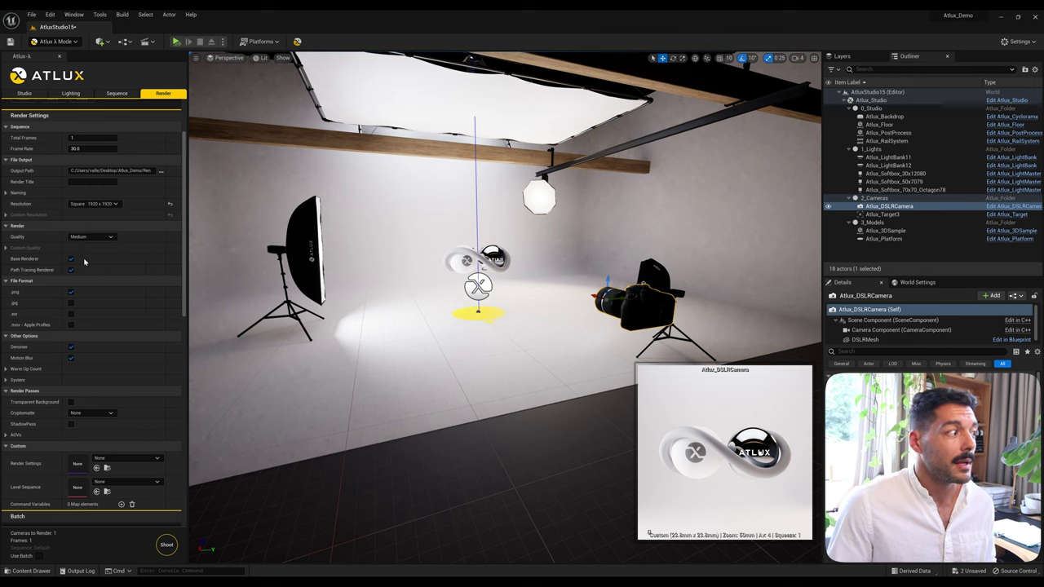
click(513, 318)
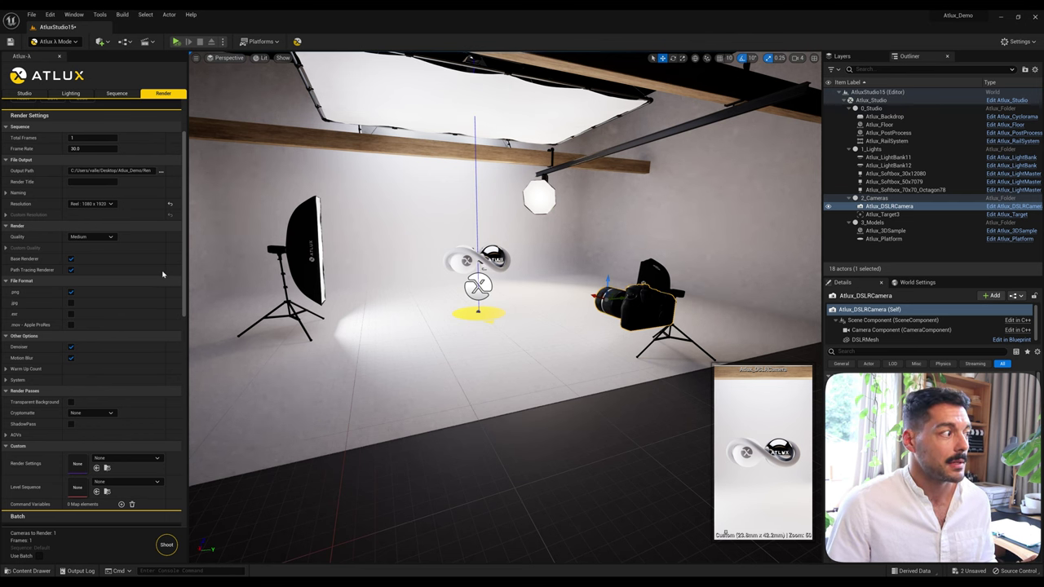
Set resolution back to 1080p 1920 x 1080 with the camera ratio at 16:9.
click(103, 203)
click(94, 223)
click(508, 315)
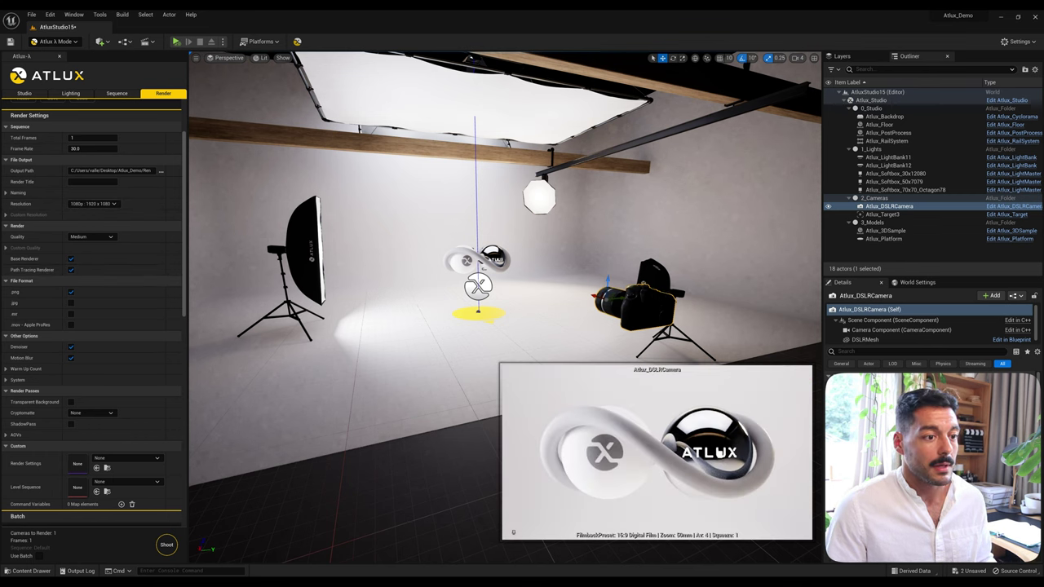
Try Ultra render quality and expand the Custom Quality sample settings.
scroll(33, 222, down, 1)
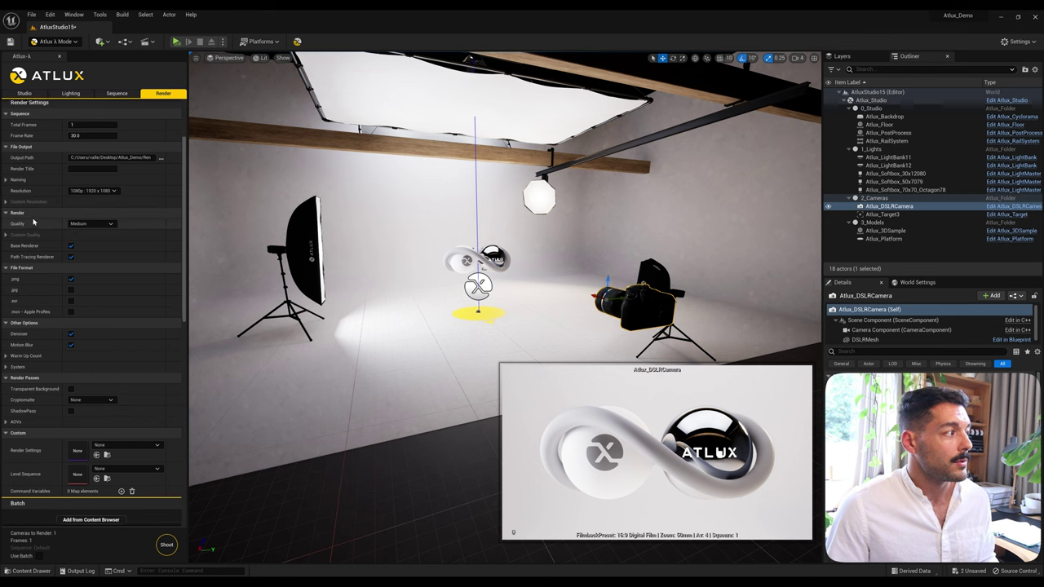
scroll(34, 222, down, 1)
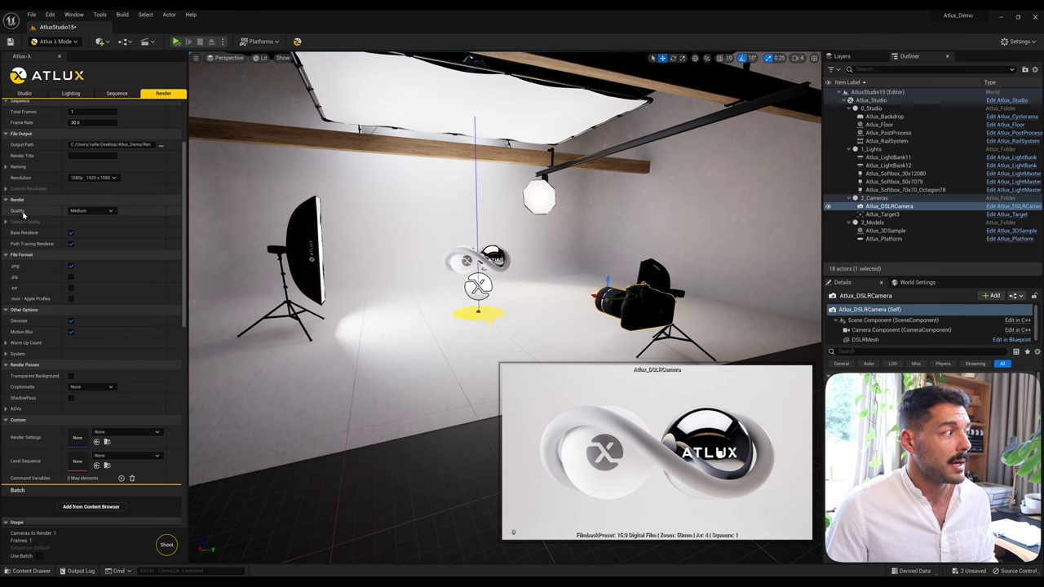
click(103, 212)
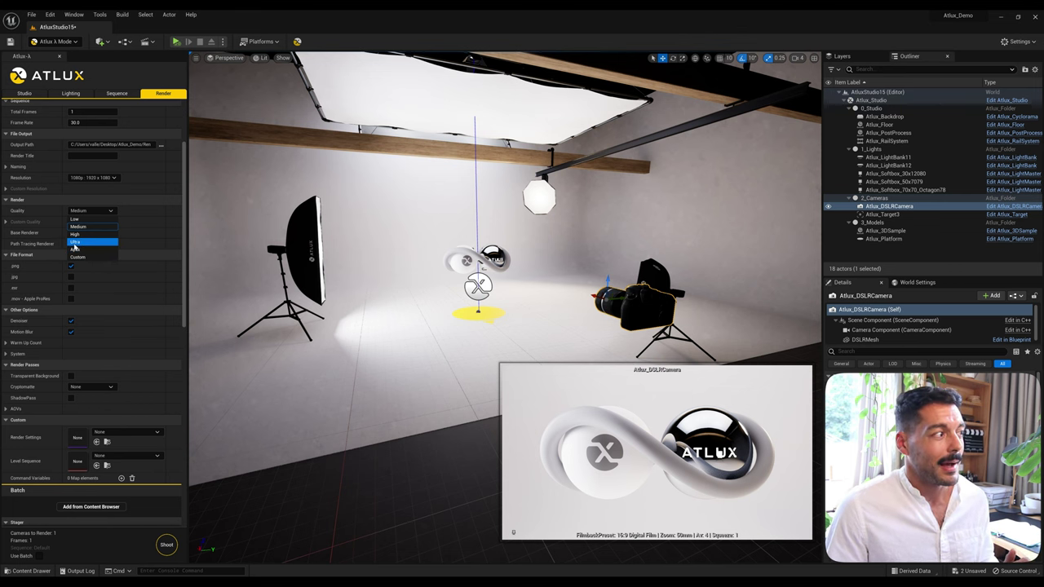
click(75, 242)
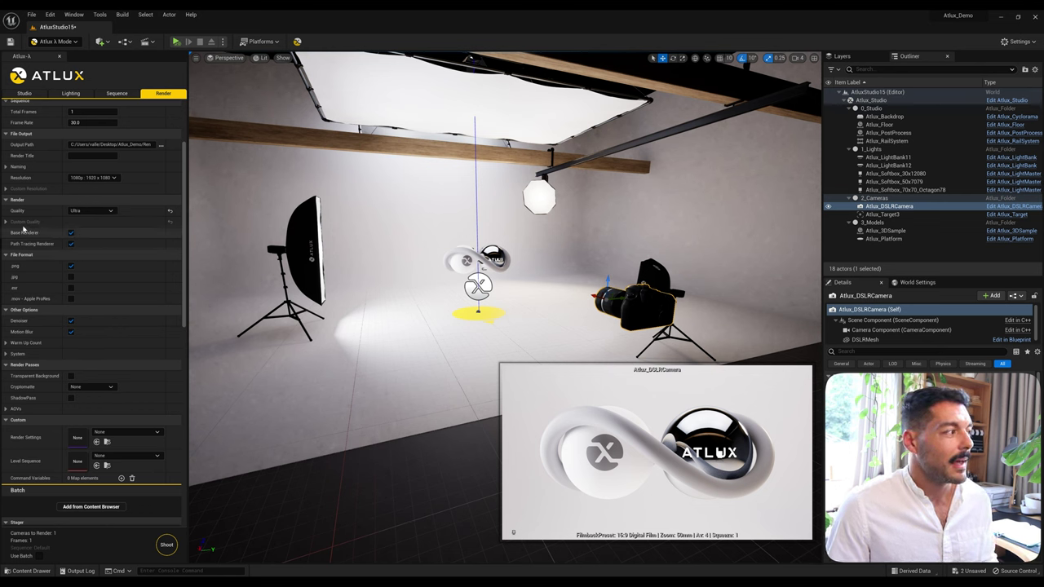
click(6, 222)
Switch quality to Custom, collapse its sample settings, then settle on High.
click(90, 211)
click(93, 263)
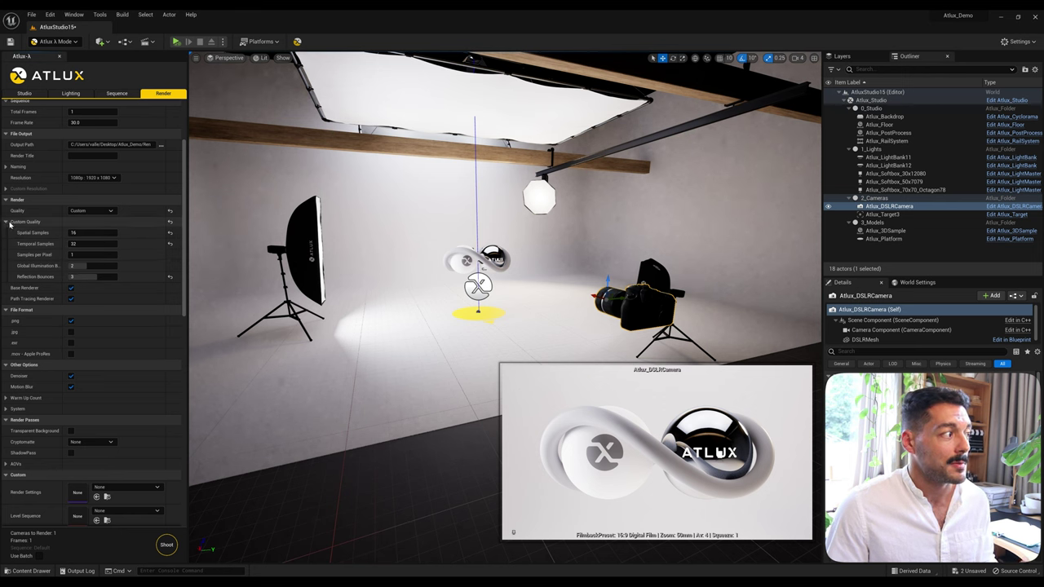
click(7, 223)
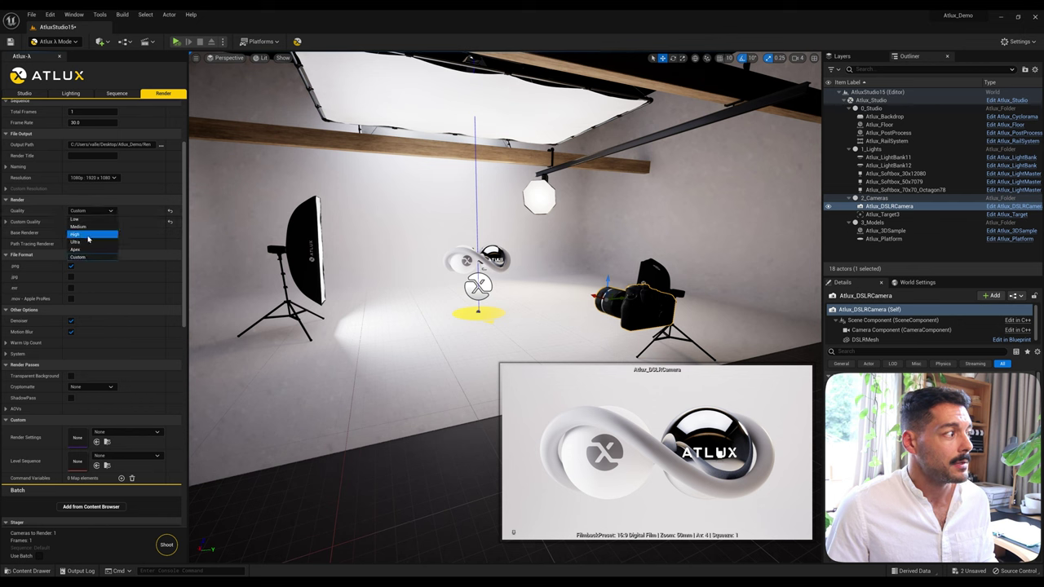
click(91, 211)
click(82, 231)
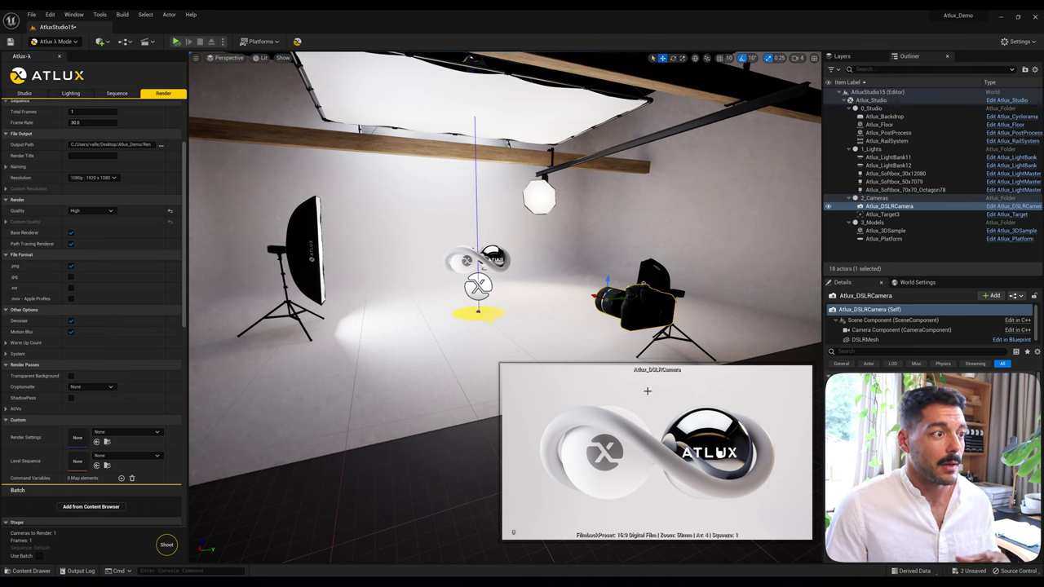
click(70, 93)
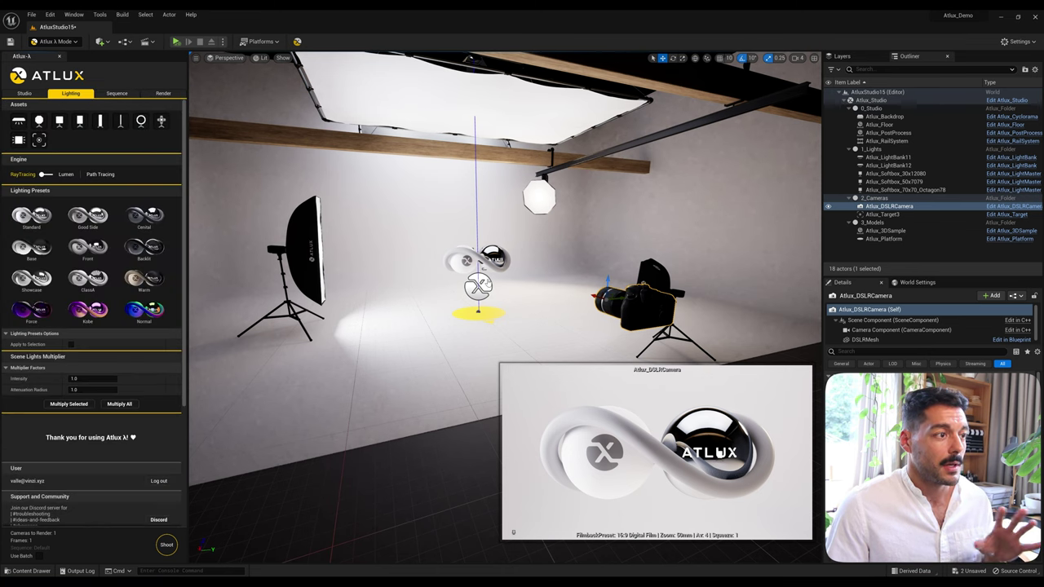
click(67, 175)
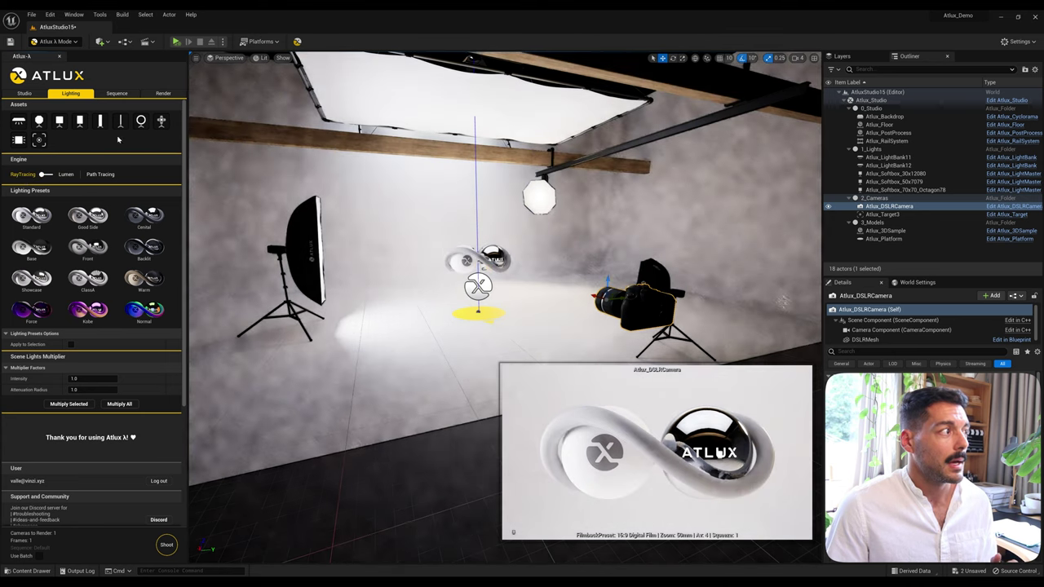
click(163, 94)
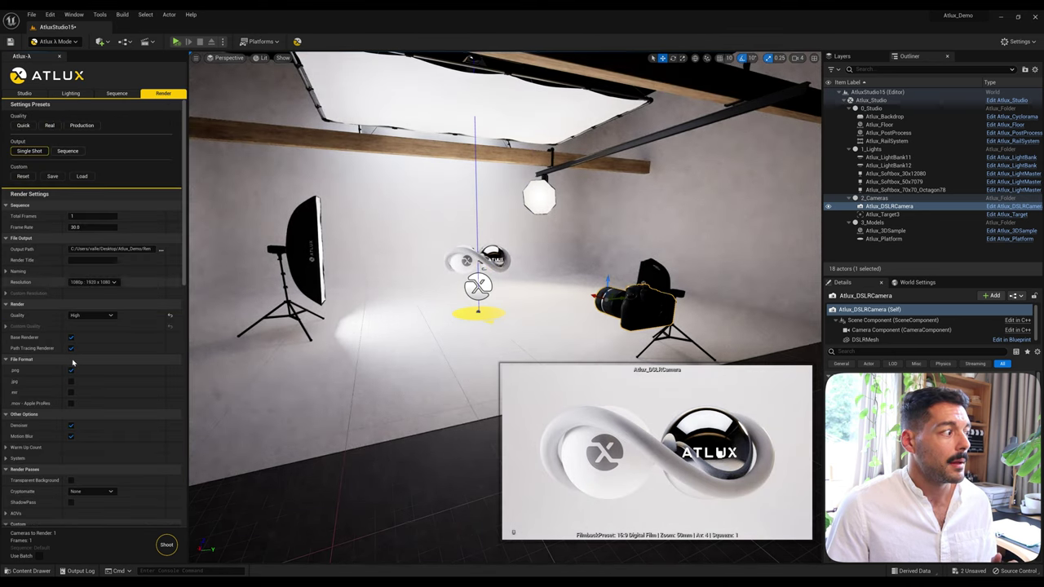
click(69, 94)
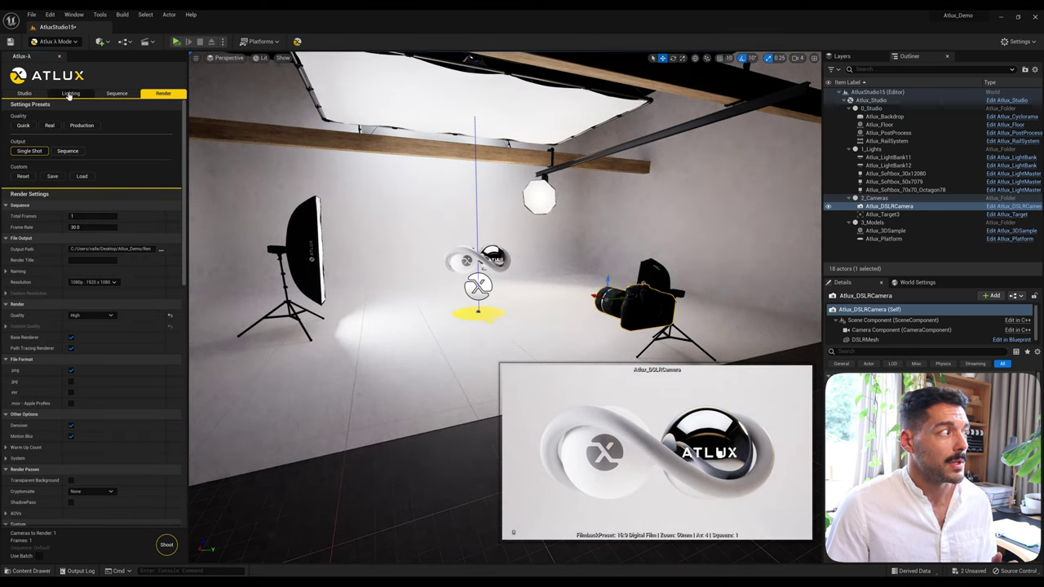
click(98, 175)
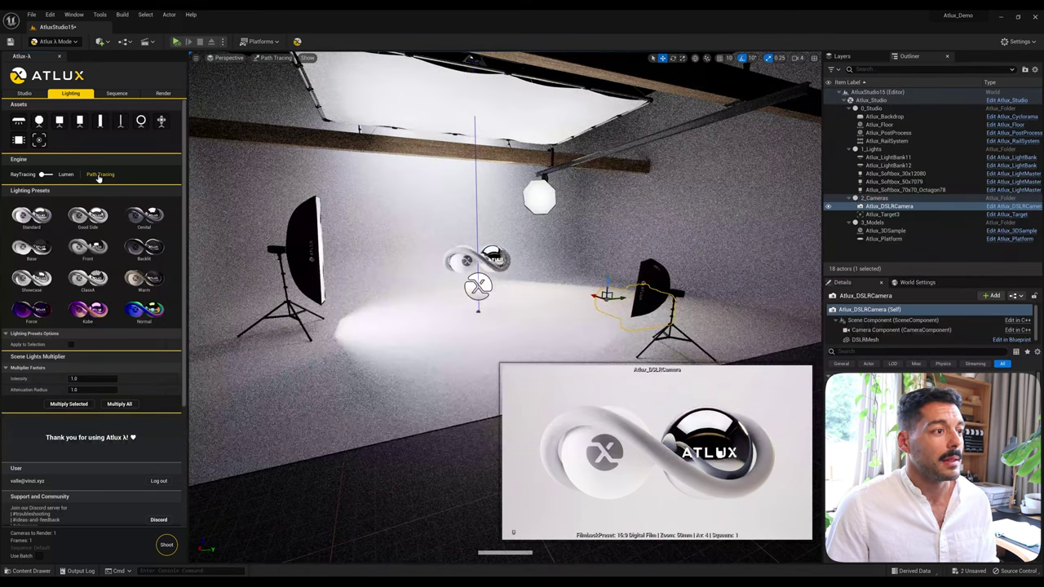
click(22, 175)
click(163, 93)
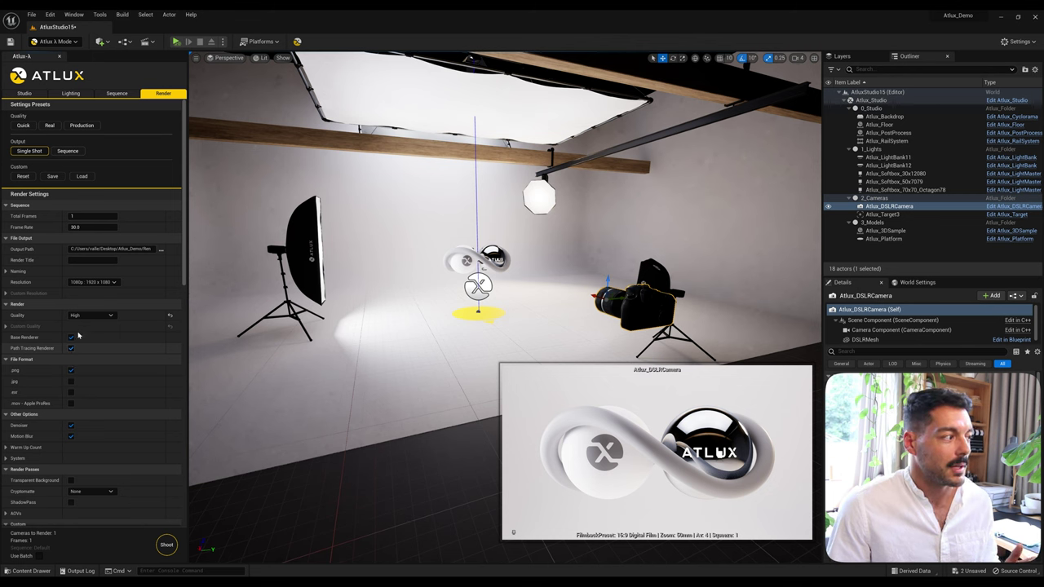
Scroll through the render options, toggling Denoiser off and back on alongside Motion Blur.
scroll(73, 314, down, 2)
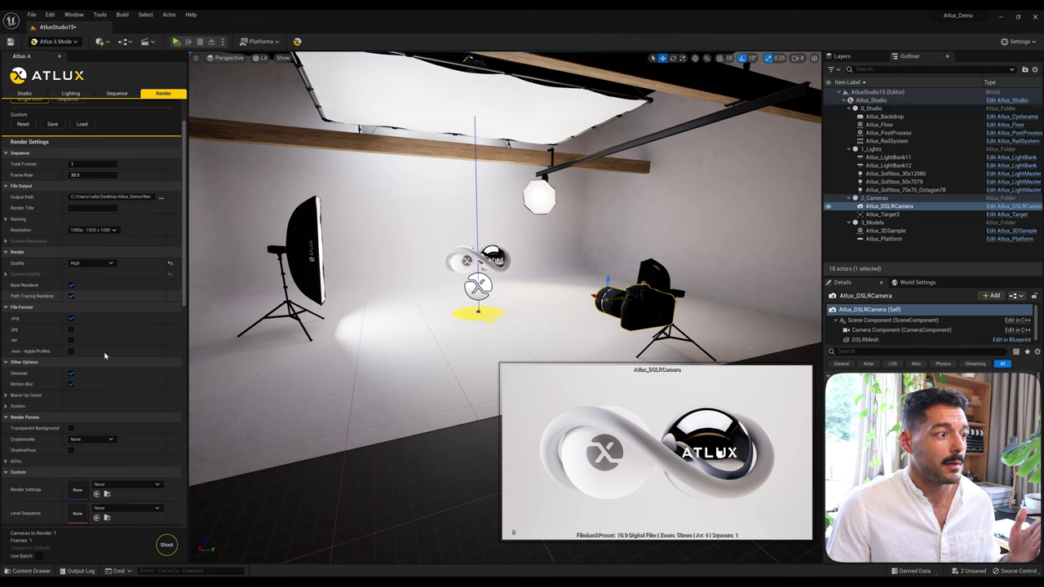
scroll(120, 349, down, 1)
scroll(120, 349, down, 1)
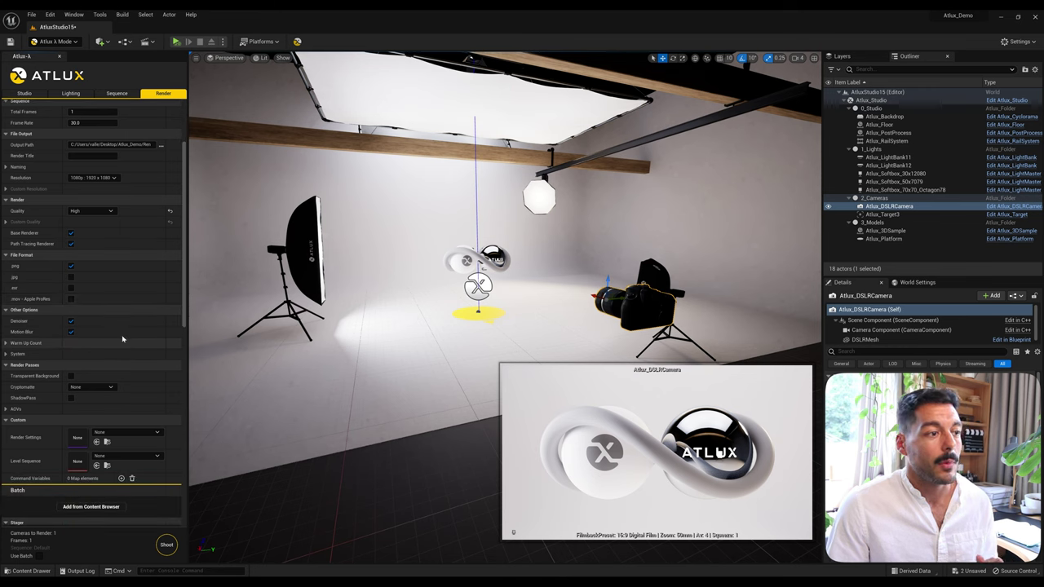
scroll(77, 233, down, 1)
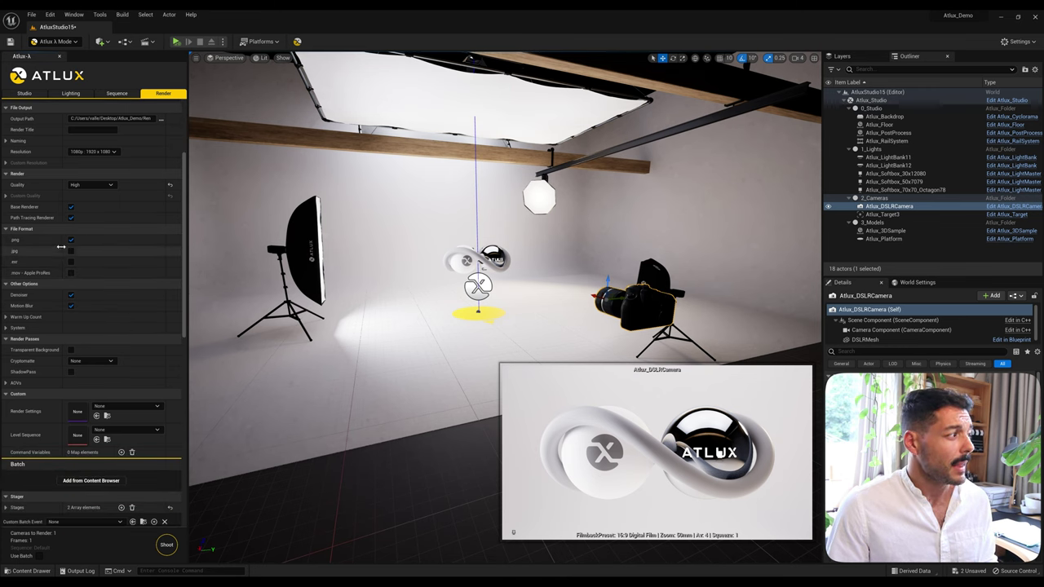
scroll(61, 246, down, 1)
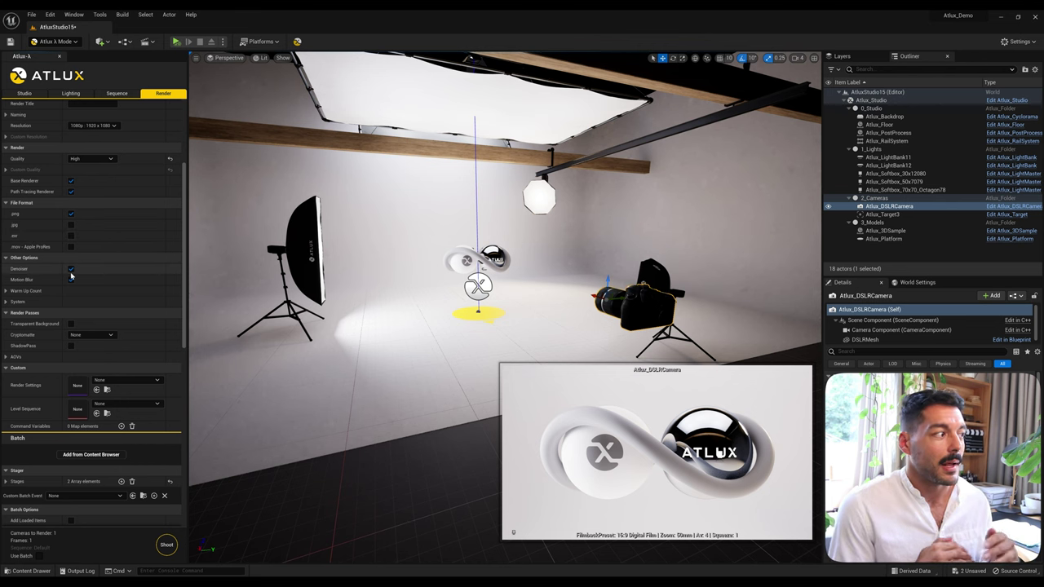
scroll(53, 279, down, 1)
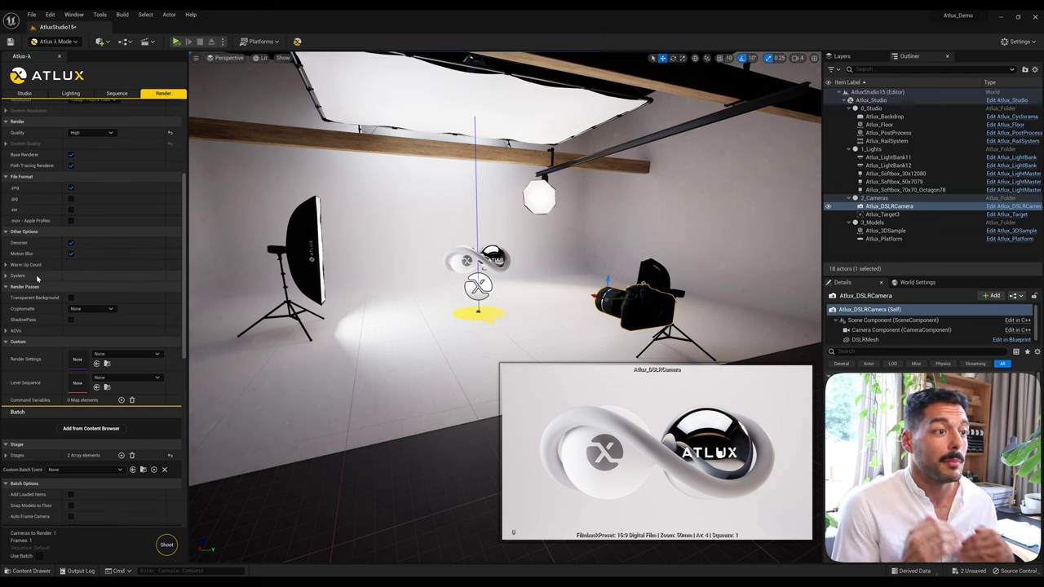
scroll(27, 251, down, 2)
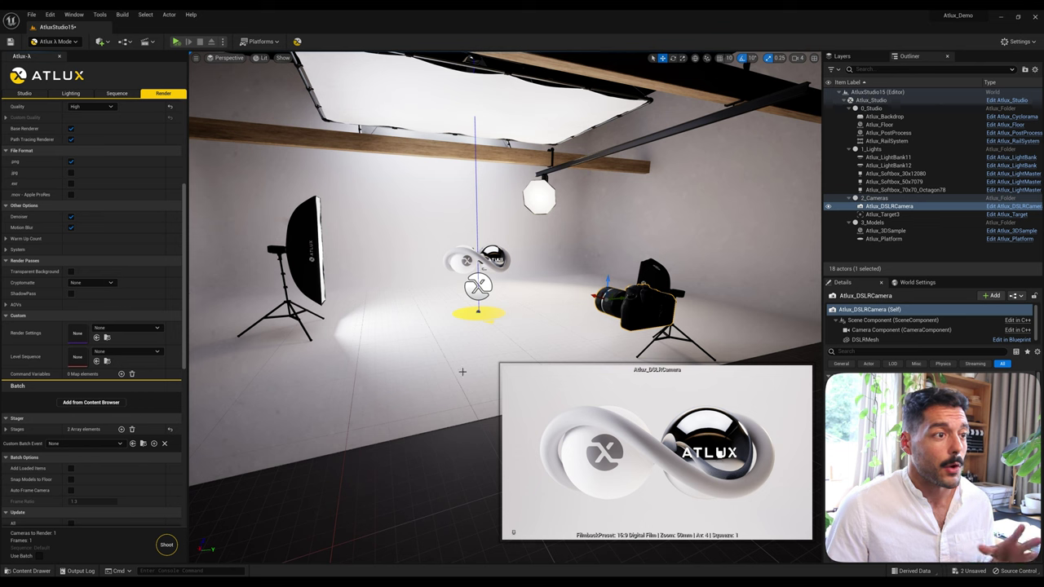
click(71, 217)
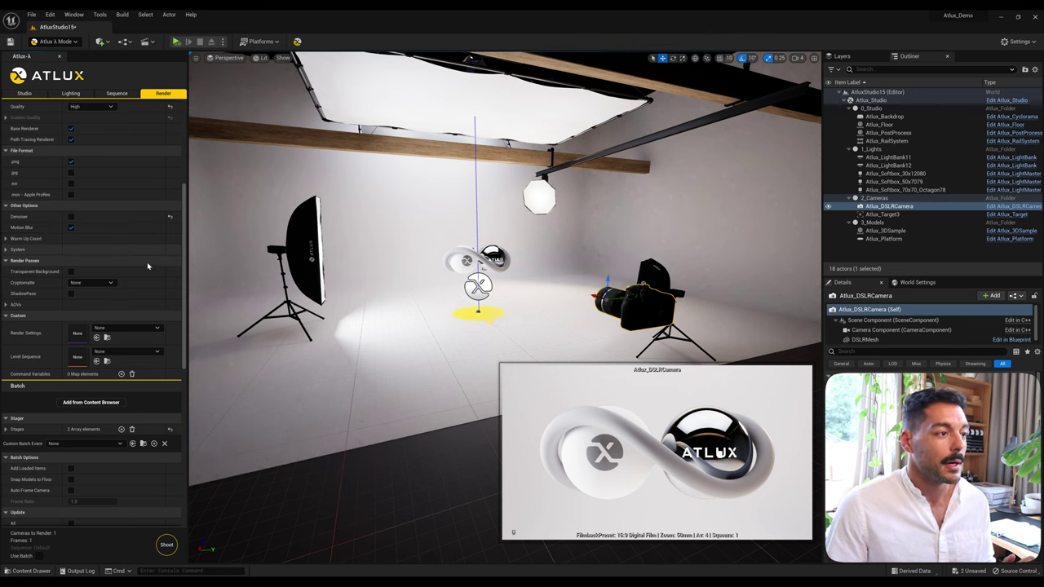
click(71, 216)
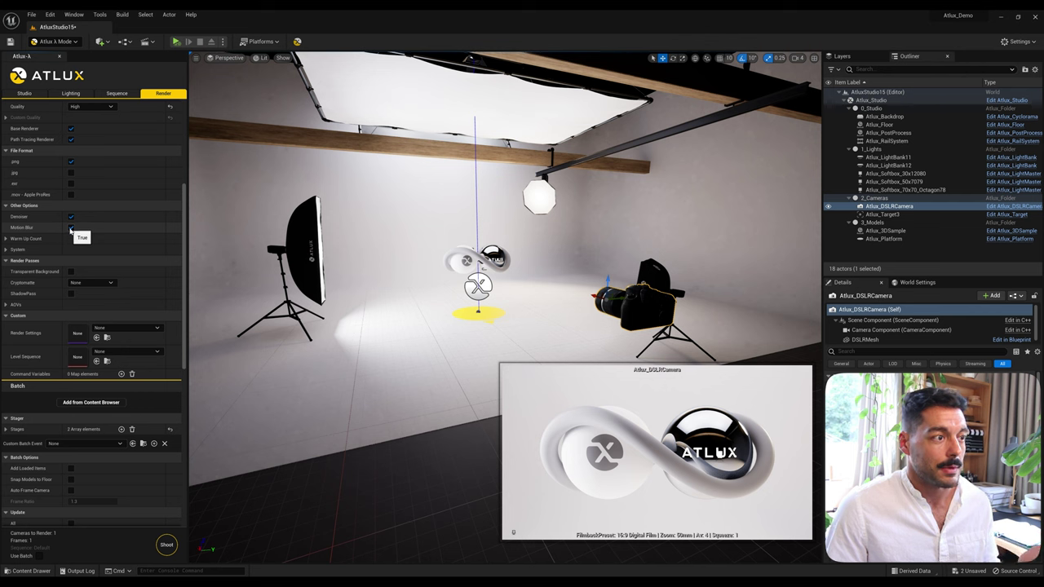
click(465, 315)
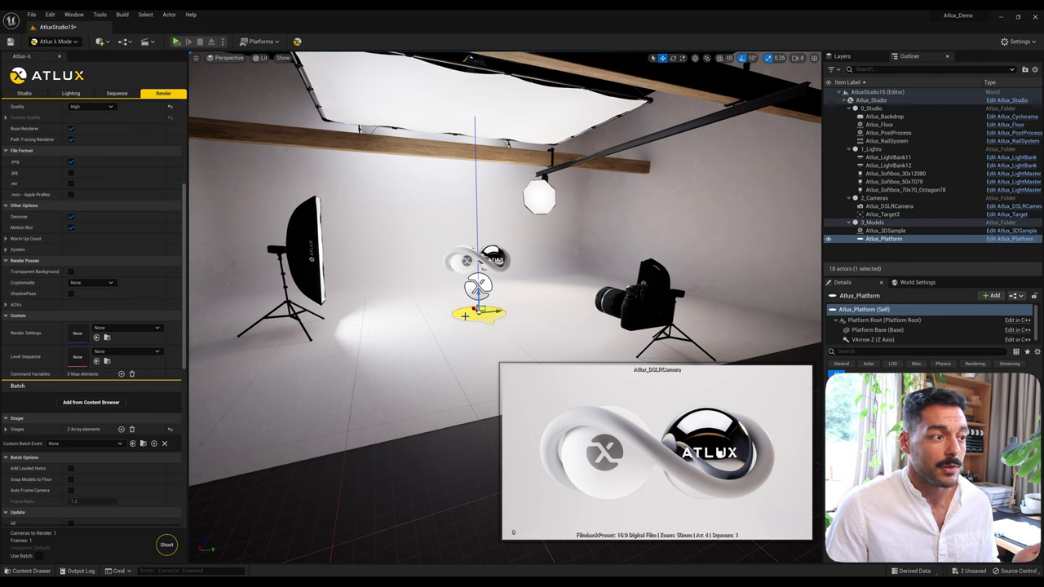
key(Escape)
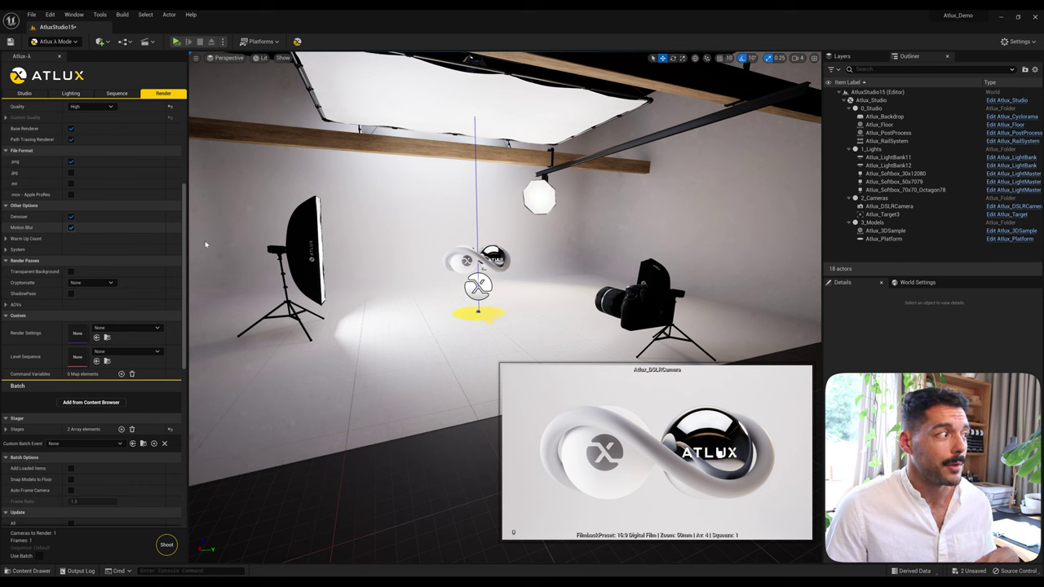
scroll(86, 241, down, 1)
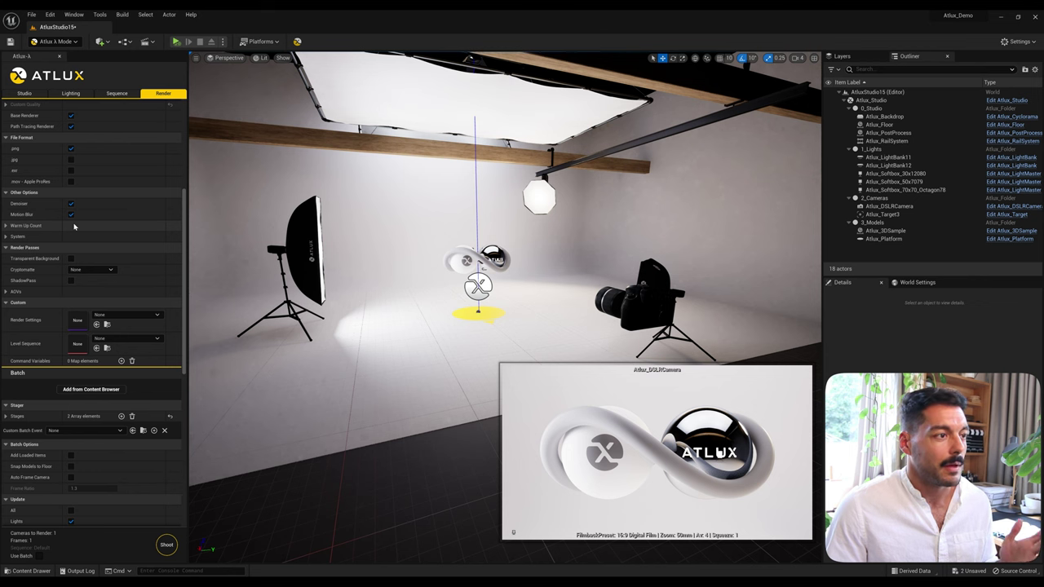
click(70, 214)
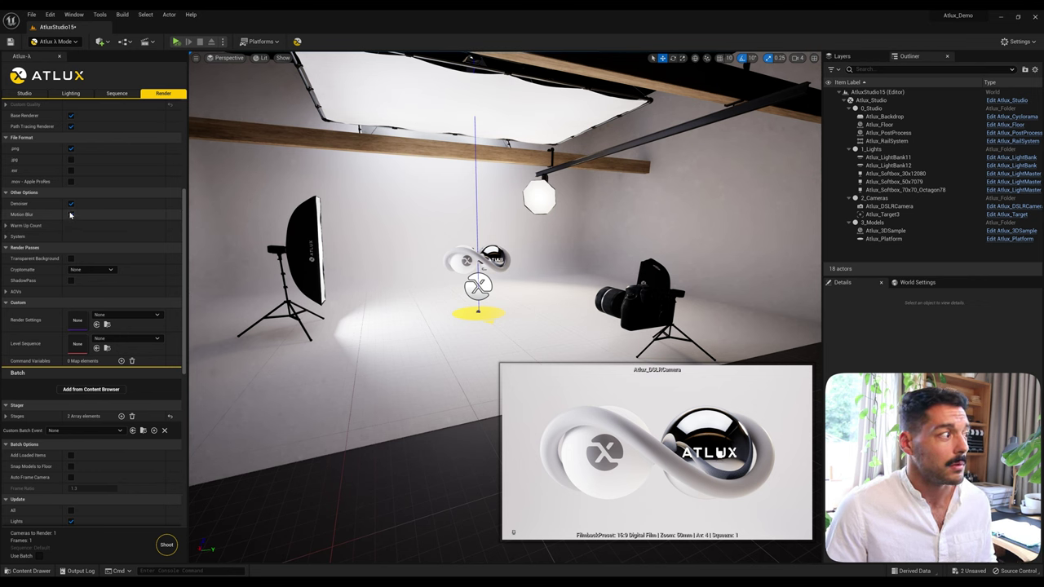
click(6, 225)
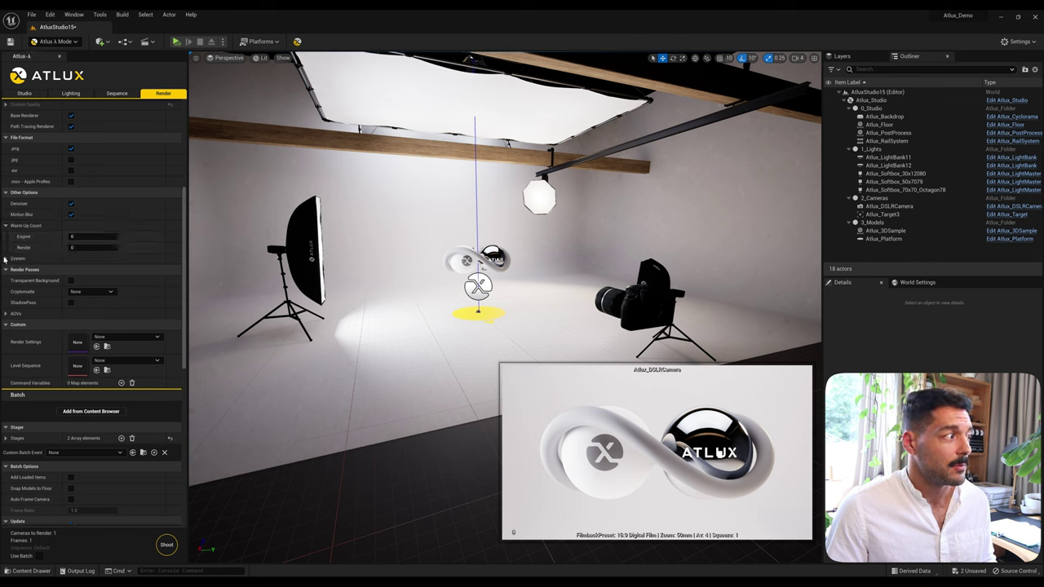
click(6, 258)
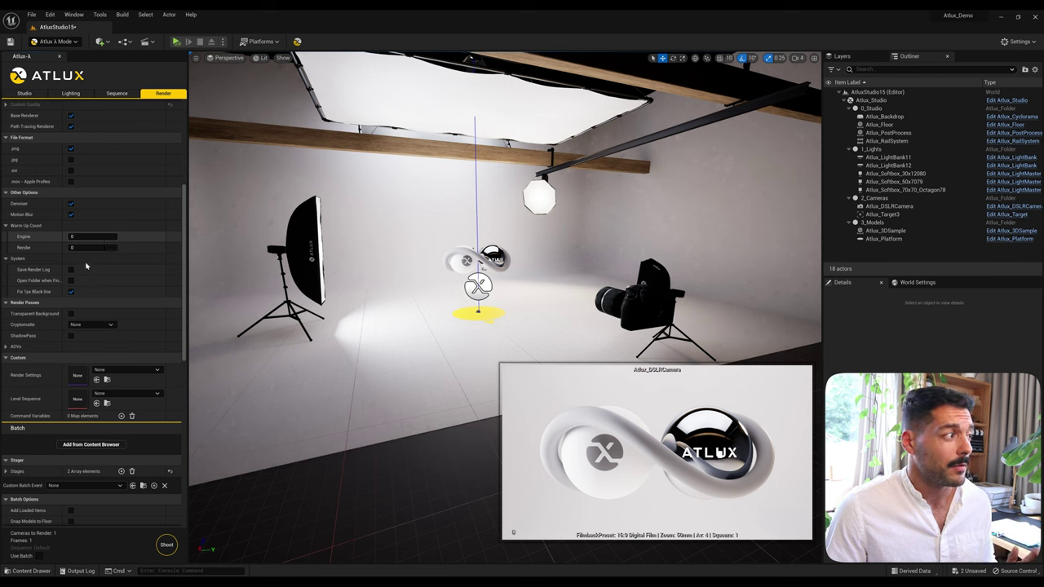
scroll(73, 262, down, 1)
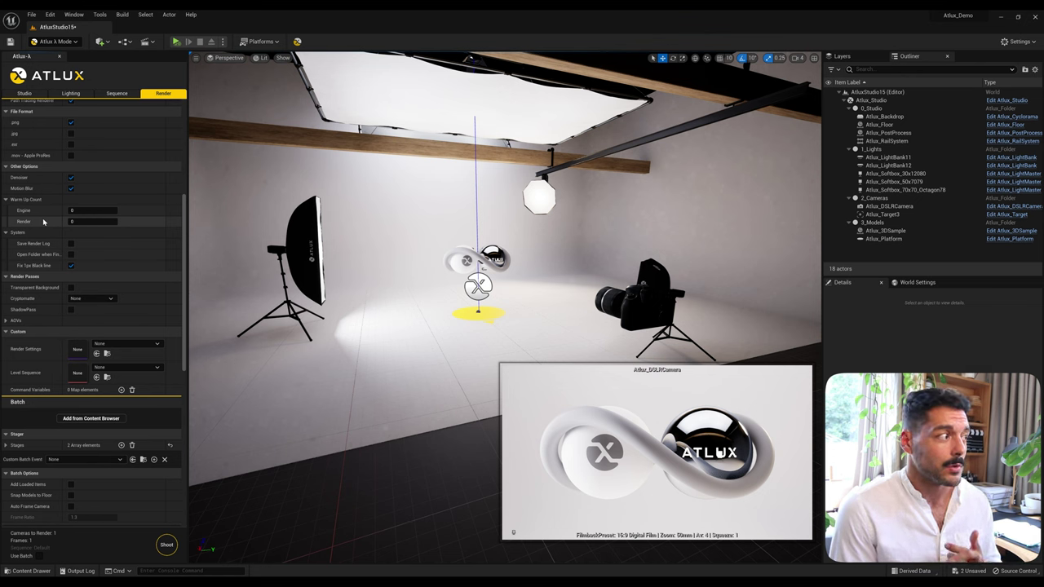
click(6, 200)
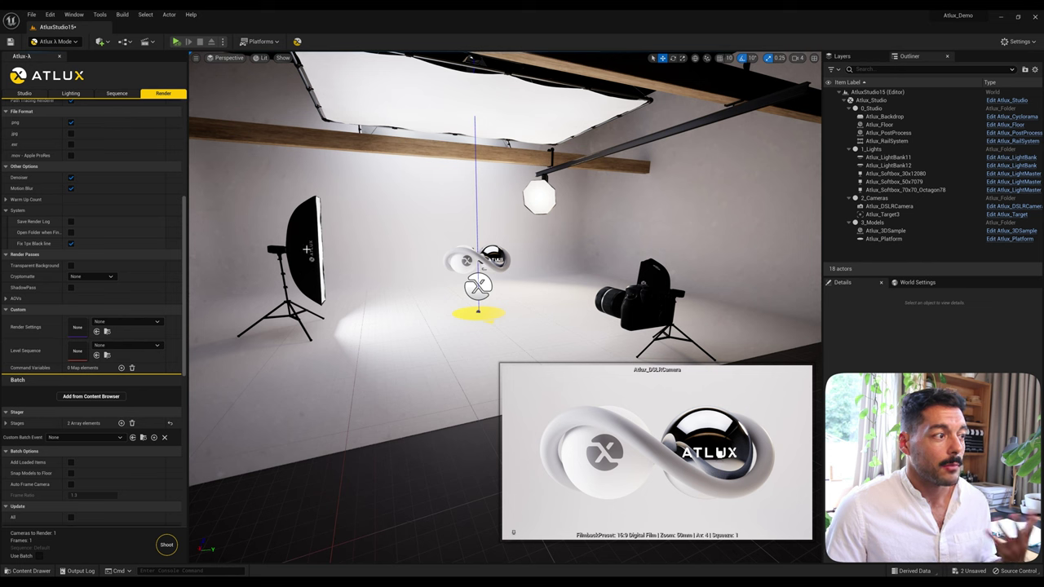
click(307, 266)
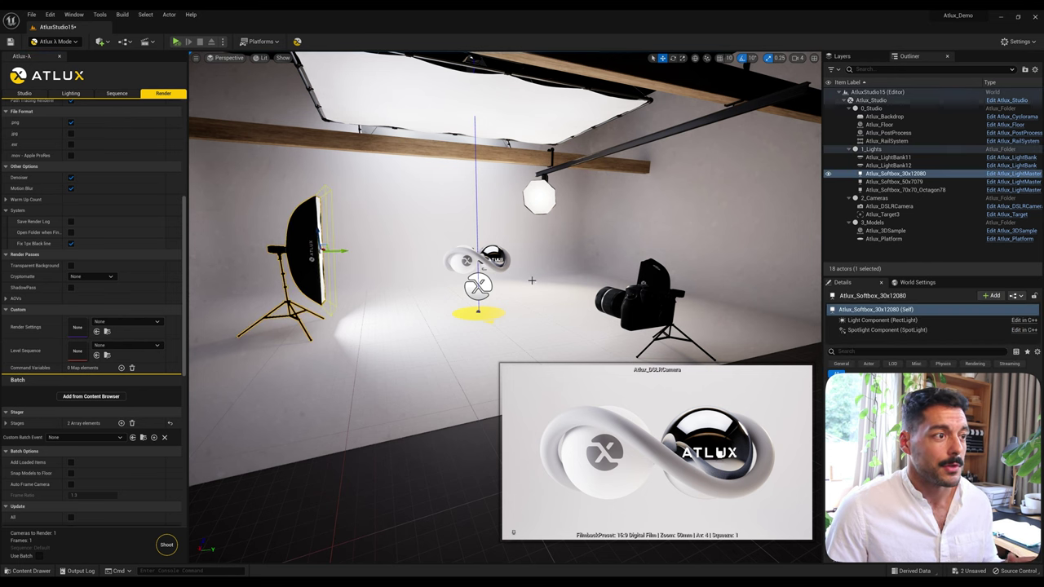
key(Escape)
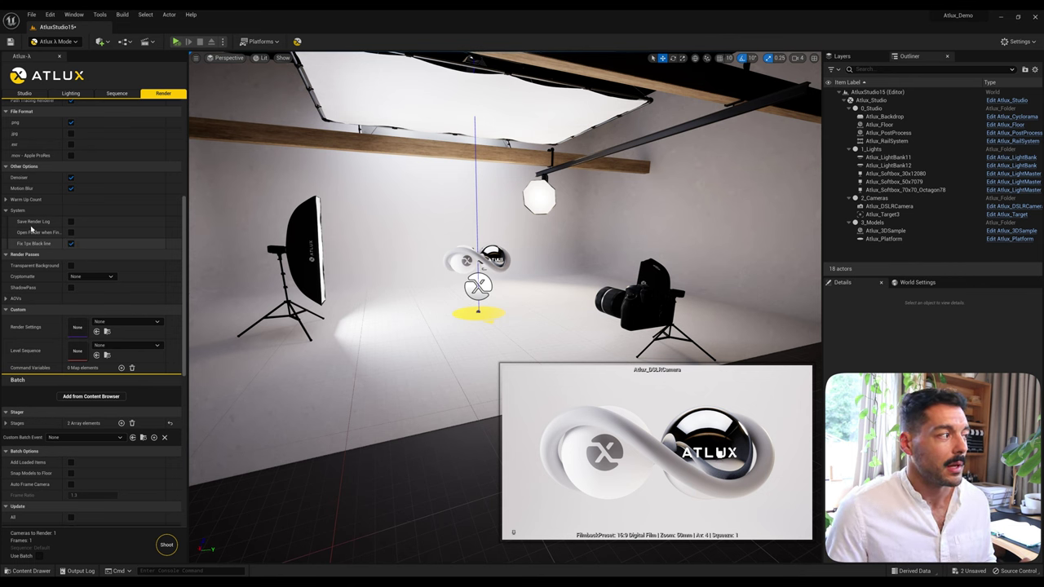
Enable Transparent Background for renders, accept its warning, and bring up Project Settings.
click(5, 212)
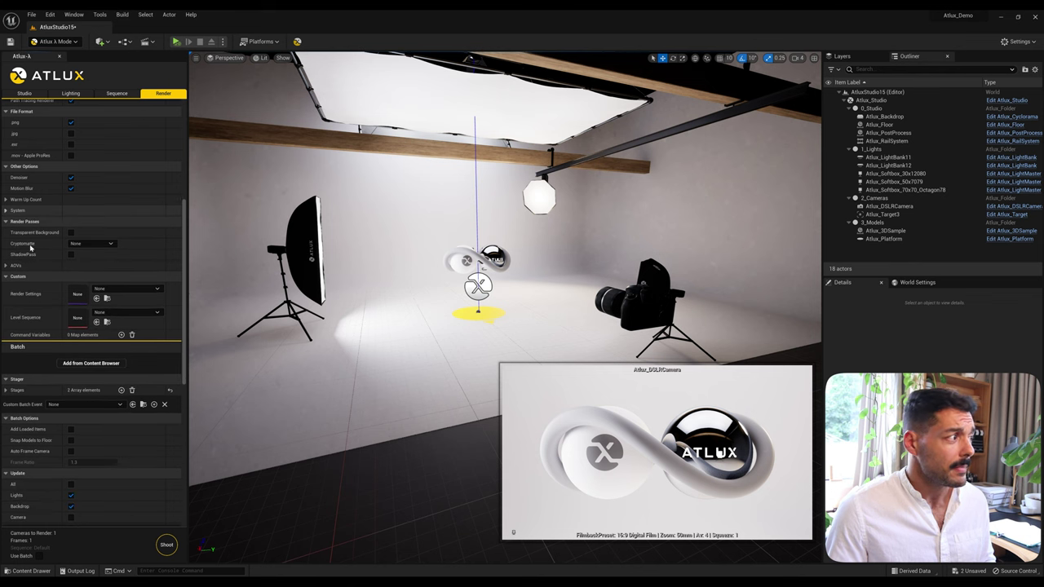
scroll(68, 231, down, 1)
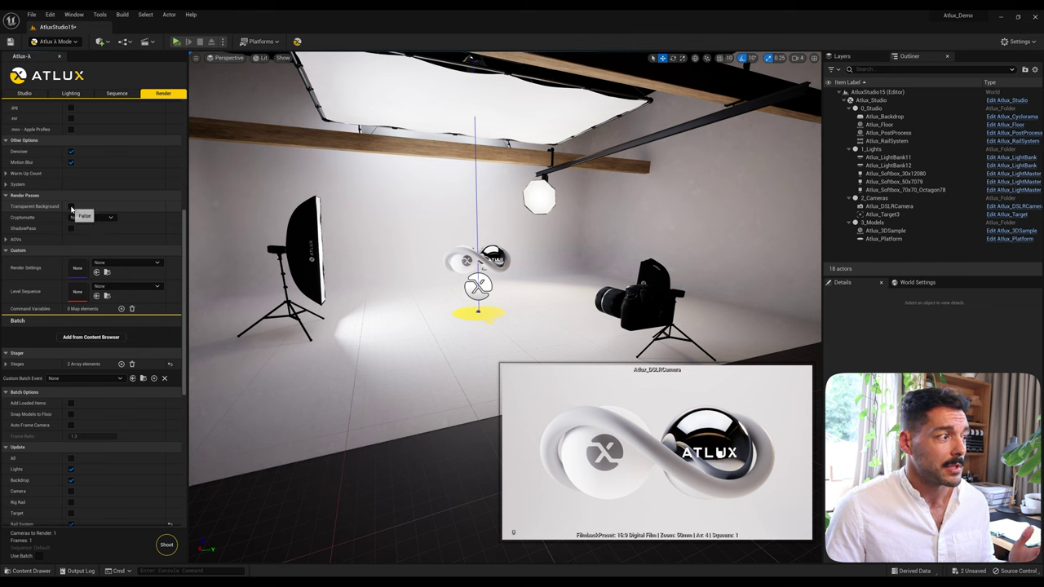
click(70, 206)
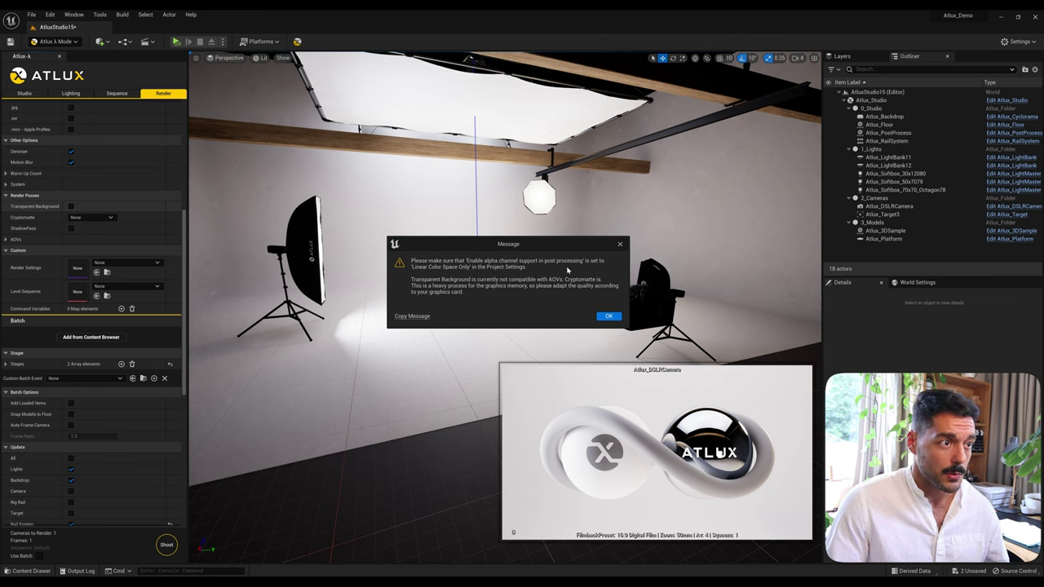
click(607, 317)
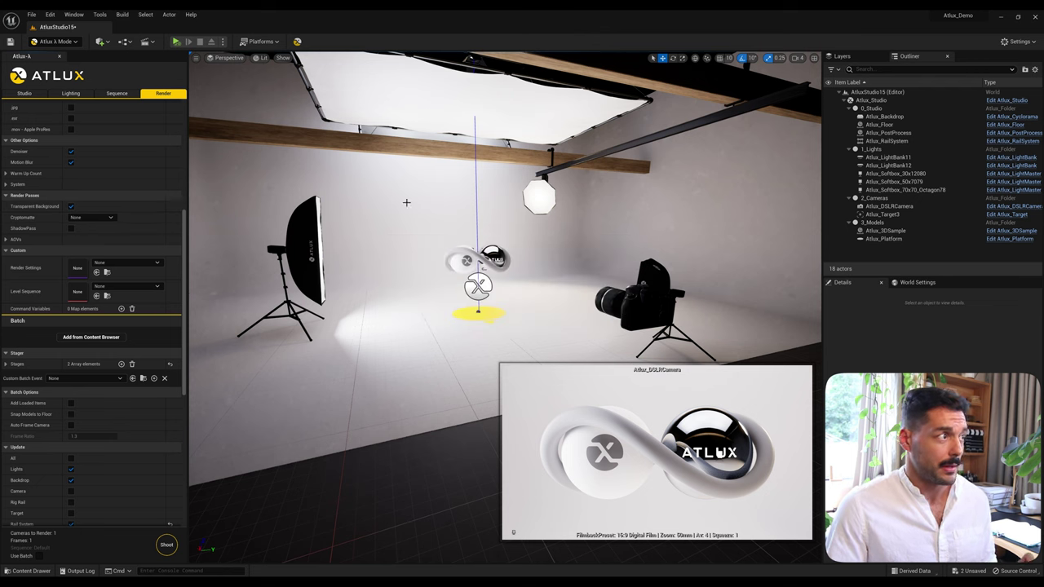
click(51, 14)
click(89, 135)
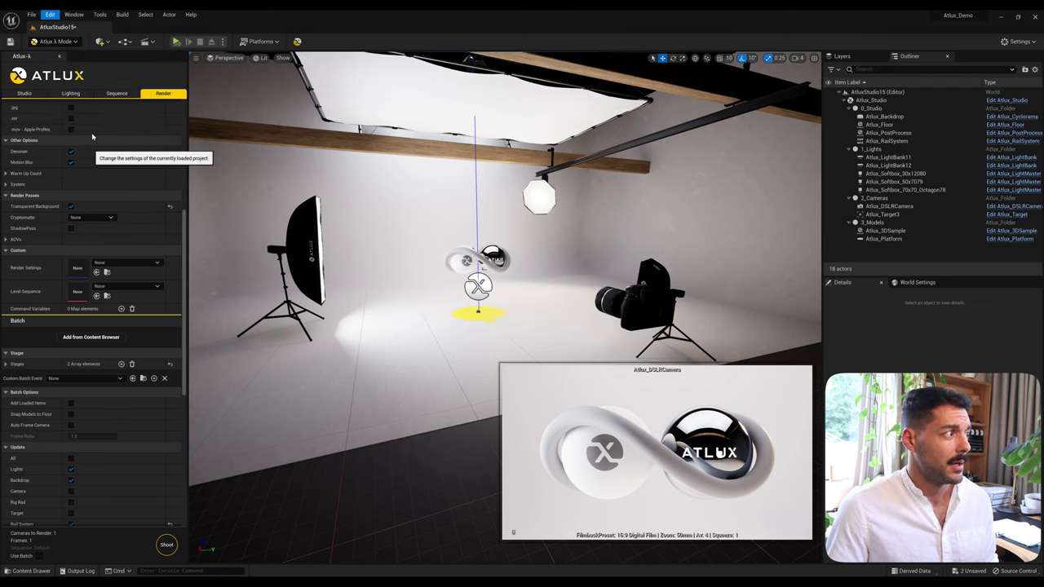
Search Project Settings for 'alpha' to confirm post-processing alpha support is Linear color space only.
click(504, 140)
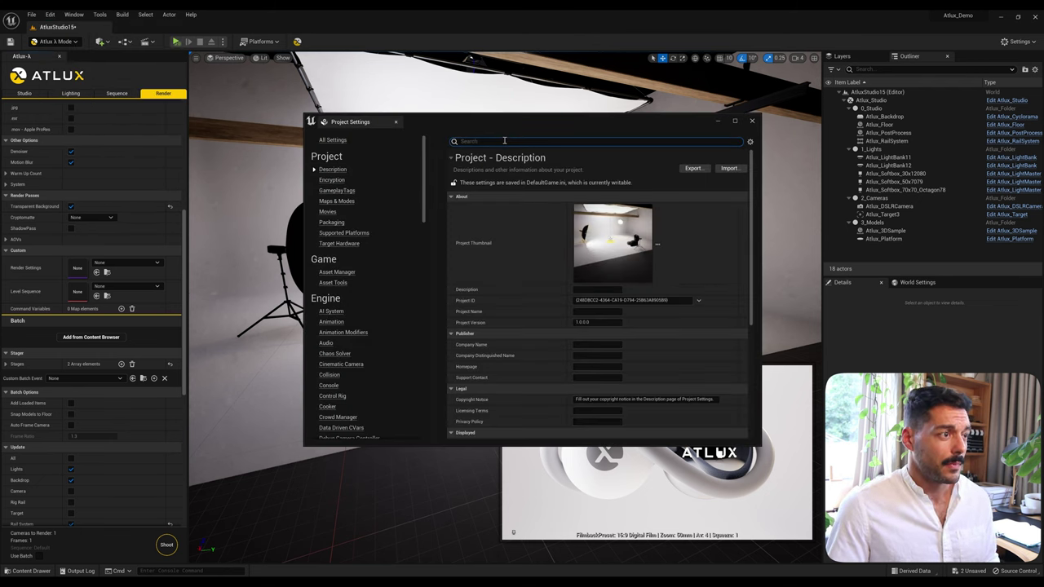
text(alpha)
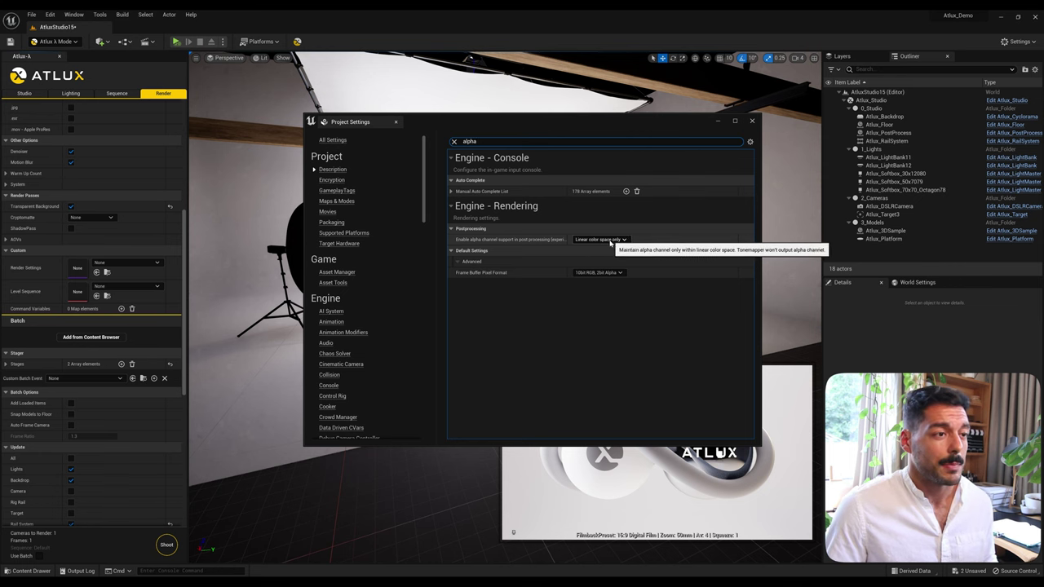
click(753, 122)
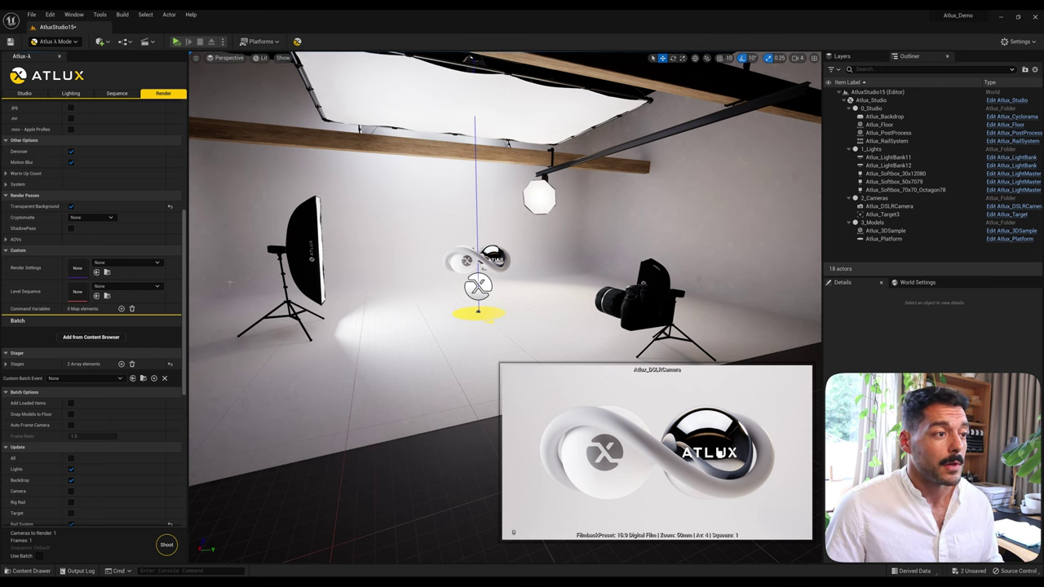
click(91, 219)
click(94, 220)
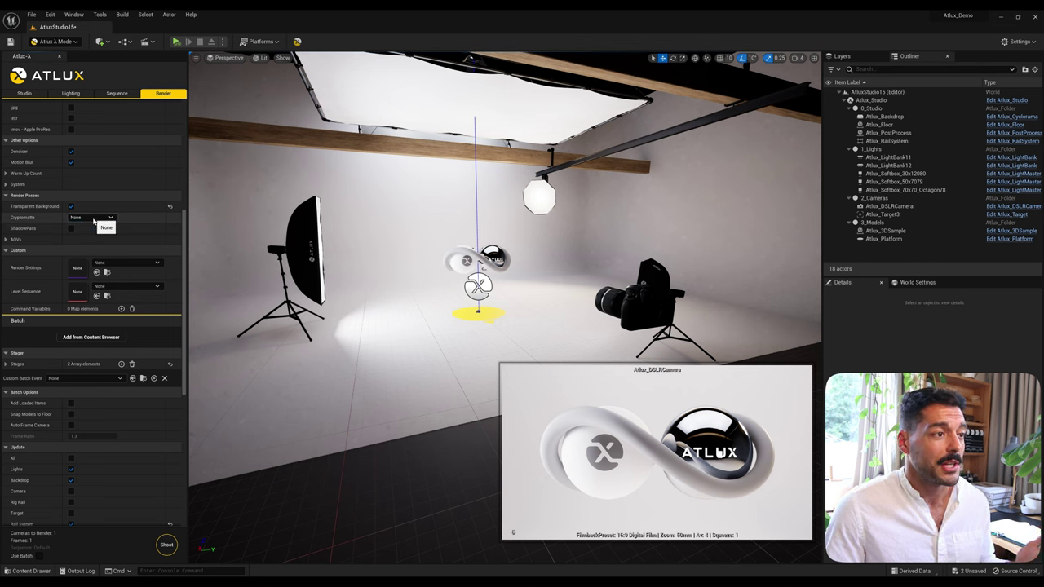
click(92, 219)
click(92, 220)
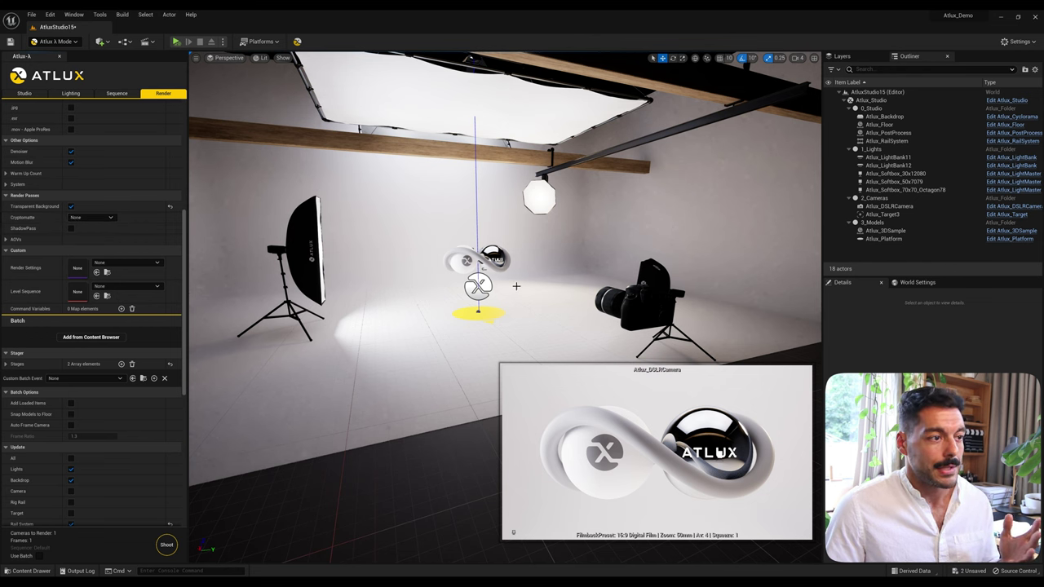
click(91, 218)
click(90, 217)
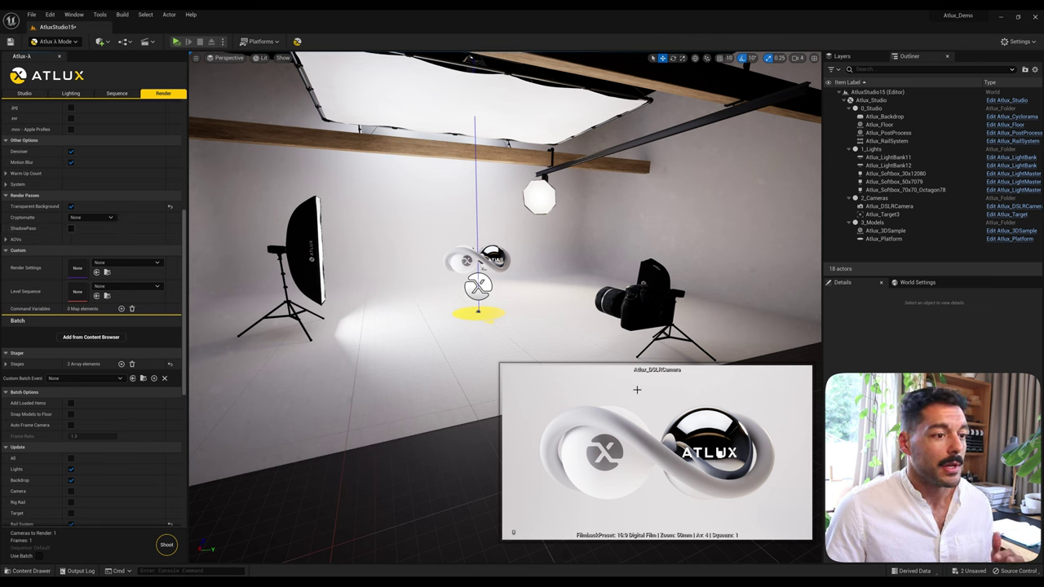
click(717, 453)
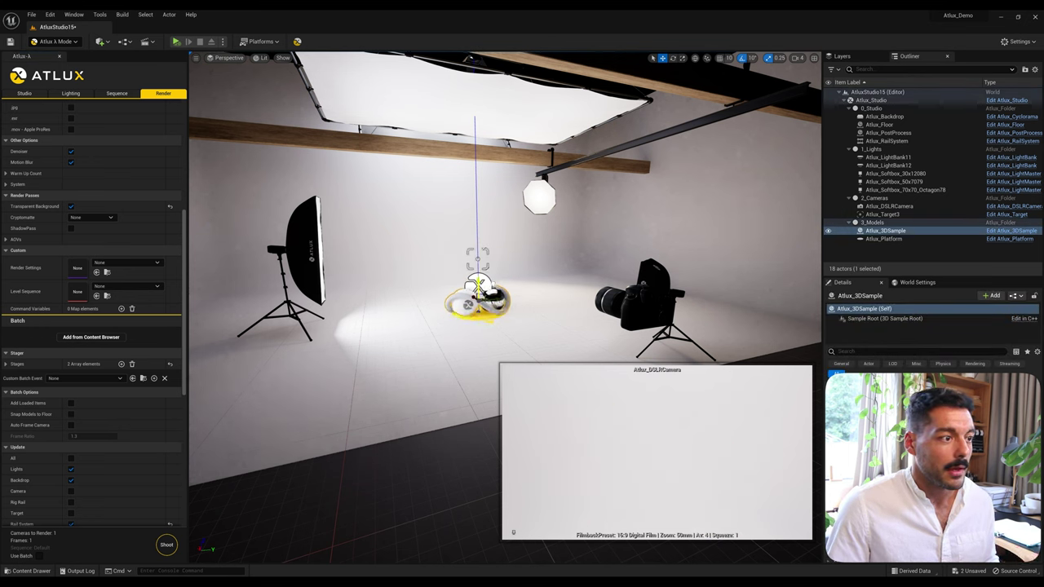
Move Atlux_Target3 down onto the infinity-logo model so the camera frames it centrally.
click(471, 249)
drag(477, 238, 478, 287)
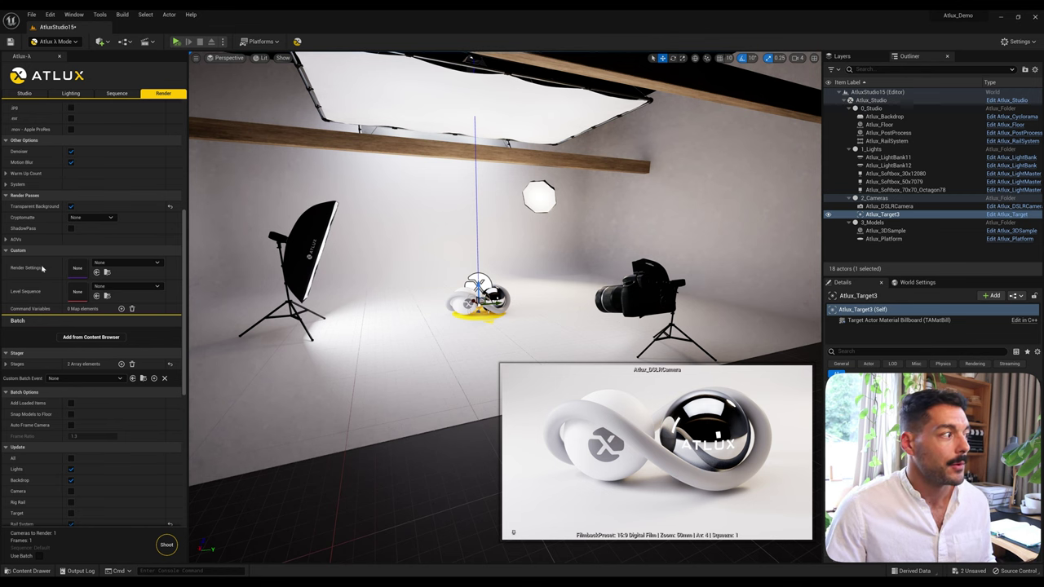
scroll(3, 241, up, 1)
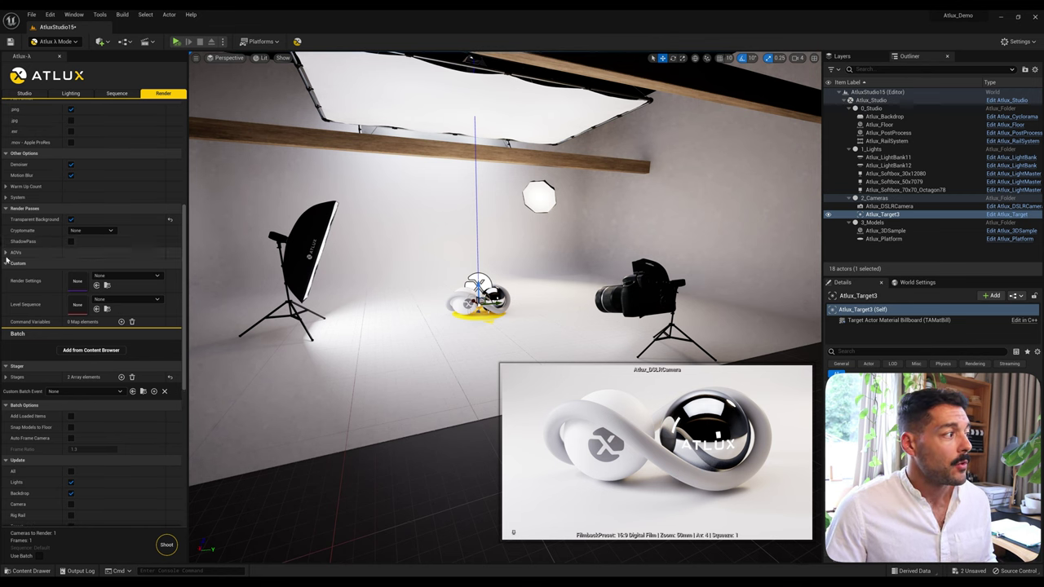
click(7, 253)
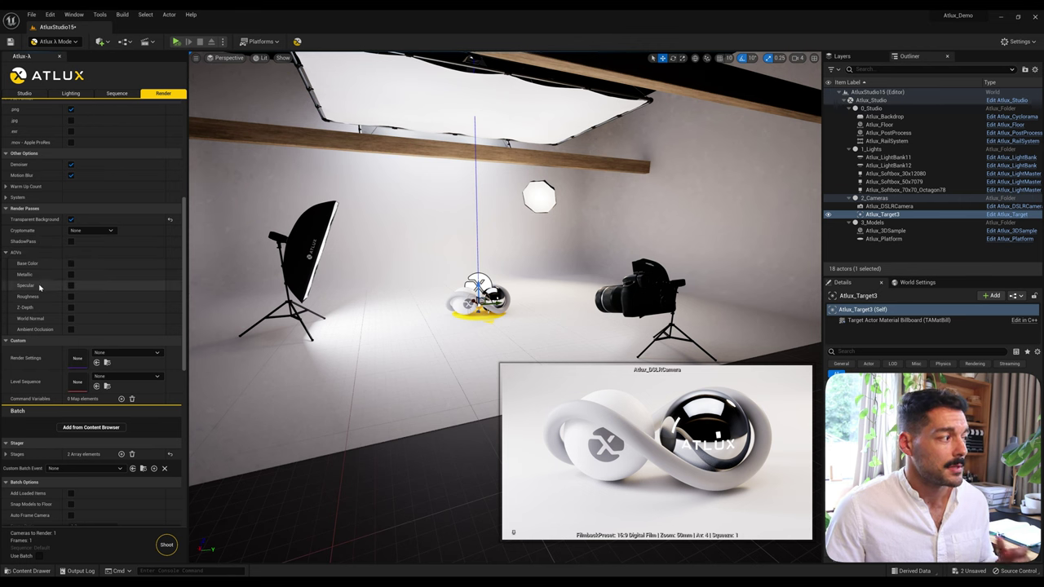
click(6, 252)
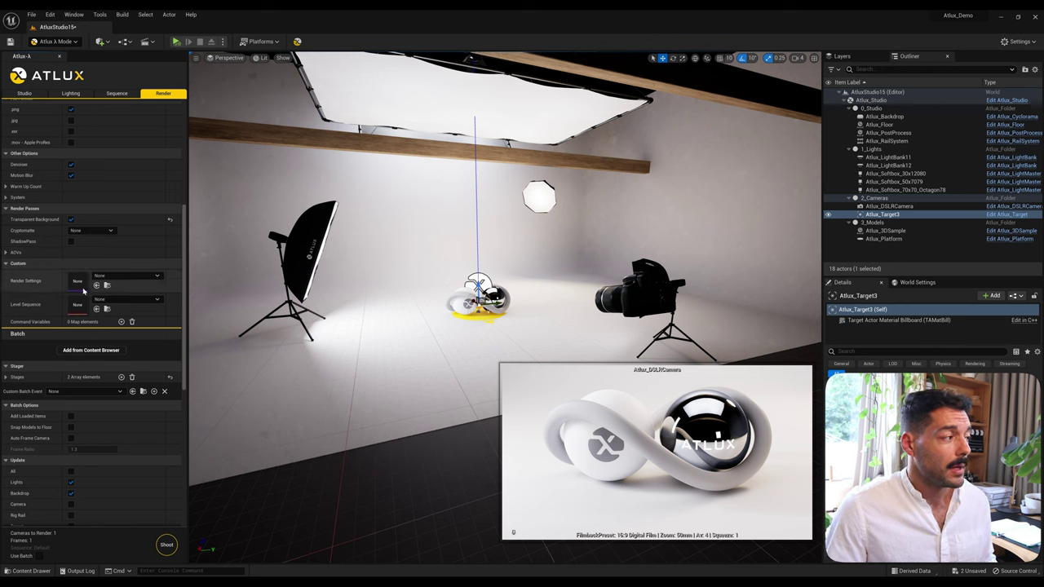
click(141, 278)
click(140, 279)
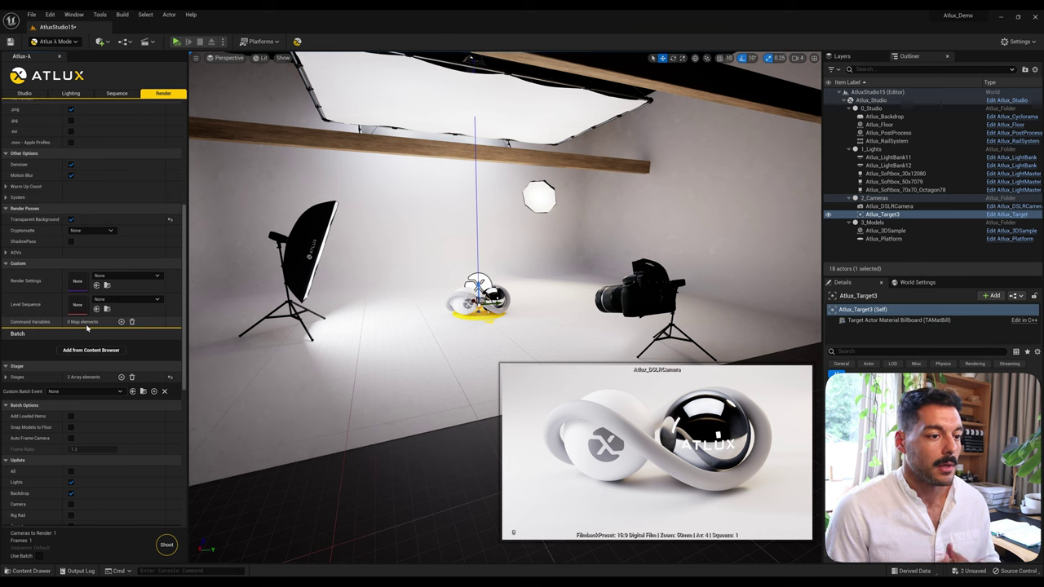
scroll(126, 393, down, 3)
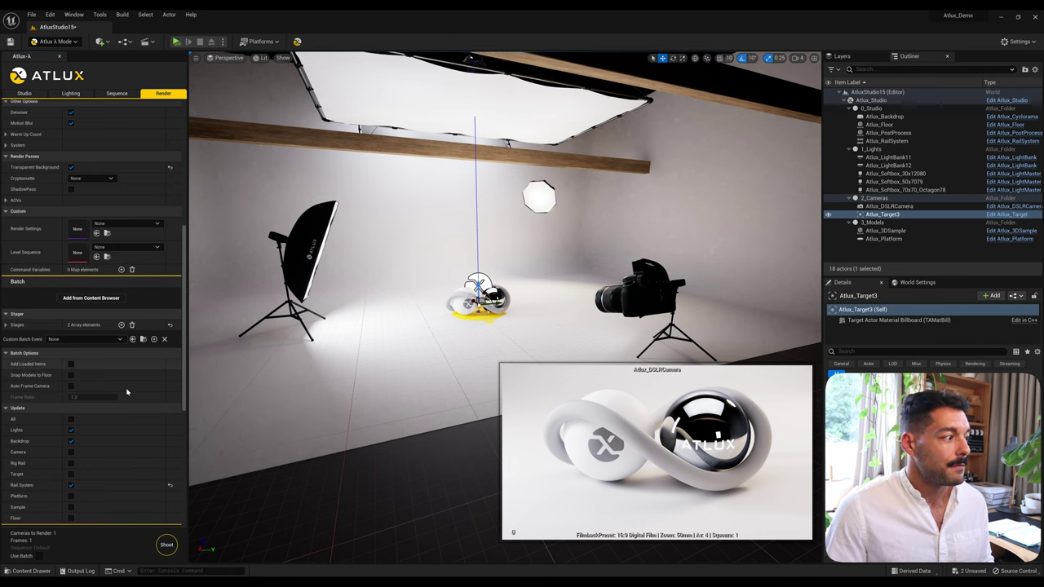
scroll(127, 392, down, 1)
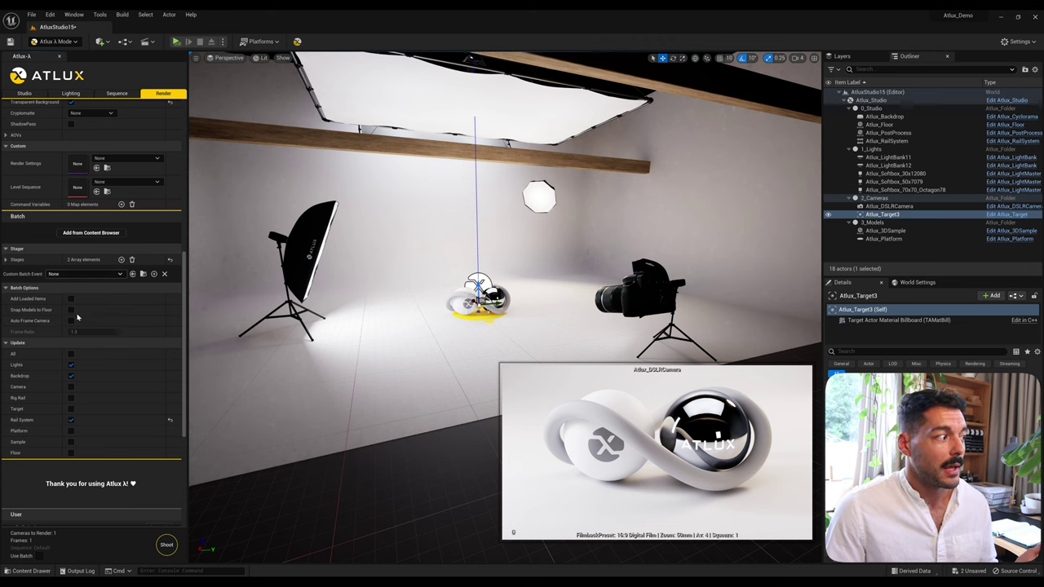
scroll(114, 335, up, 2)
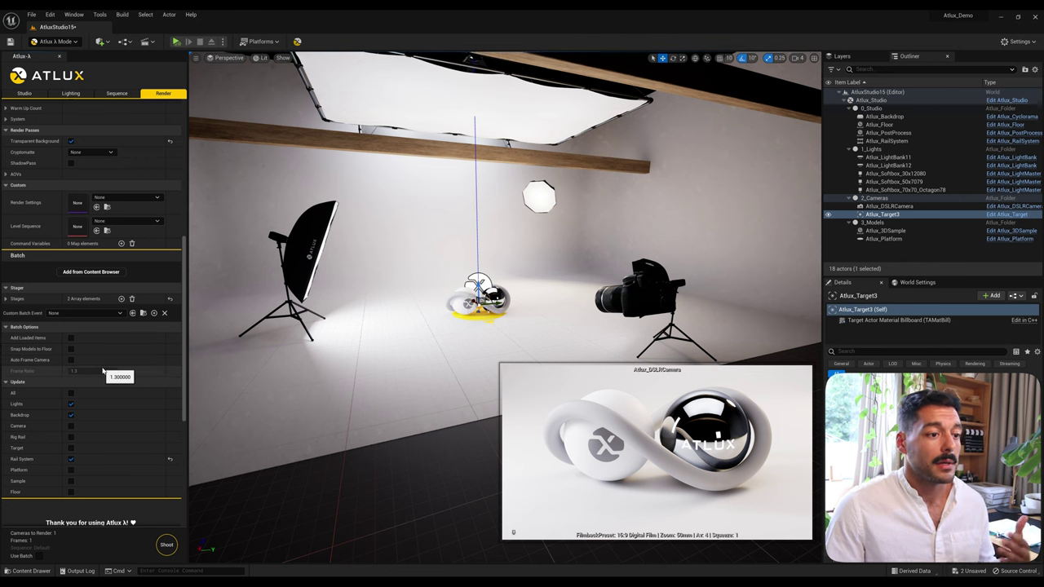